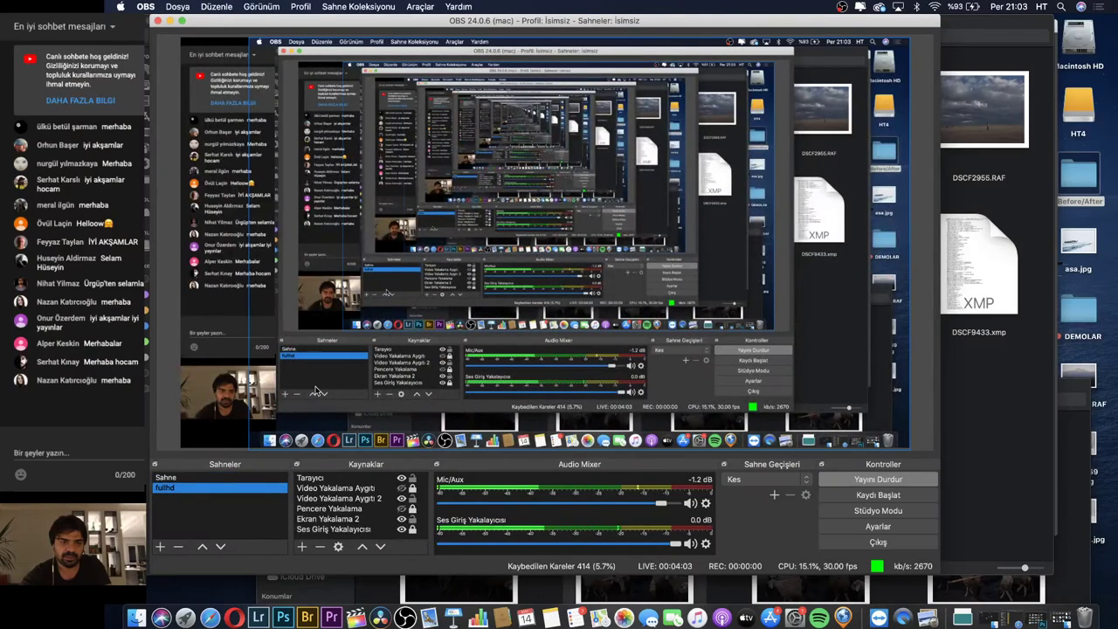
Minimise the OBS window to reveal the folder of RAF photos and XMP sidecars
left_click(169, 20)
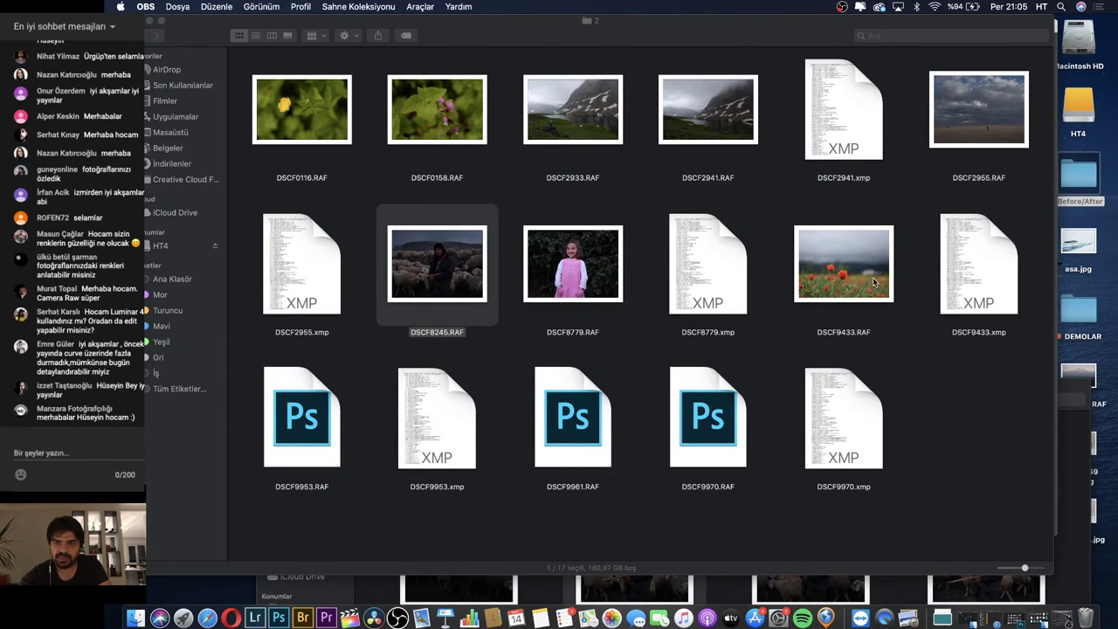
Select DSCF2955.RAF in the Finder icon grid
left_click(947, 91)
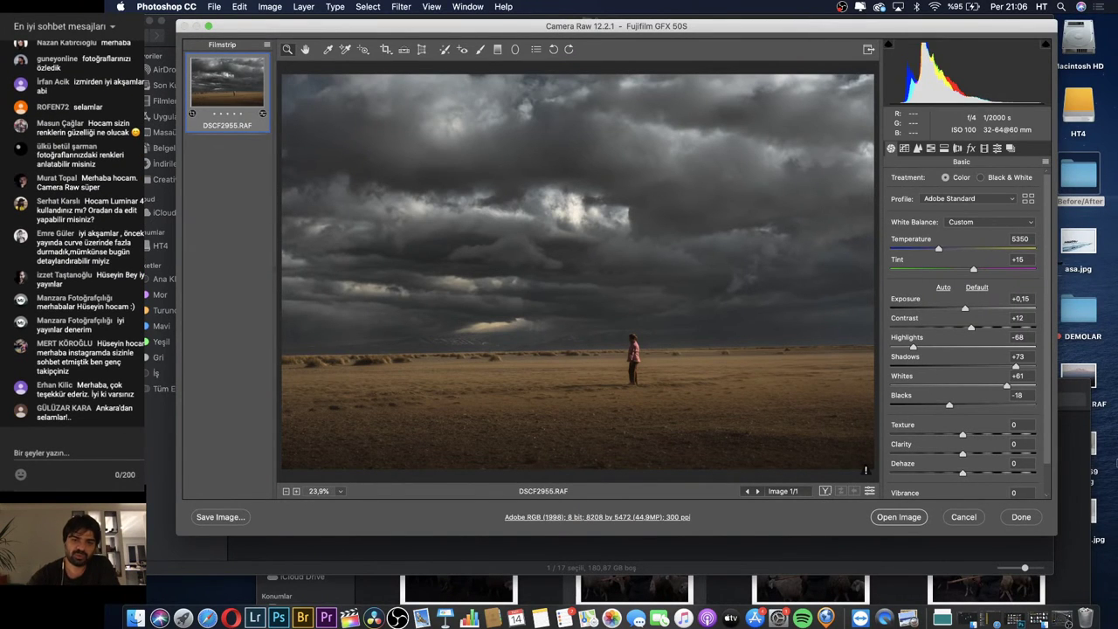
Lower DSCF2955's exposure to -0.05 and close Camera Raw with Done
left_click_drag(963, 308, 962, 311)
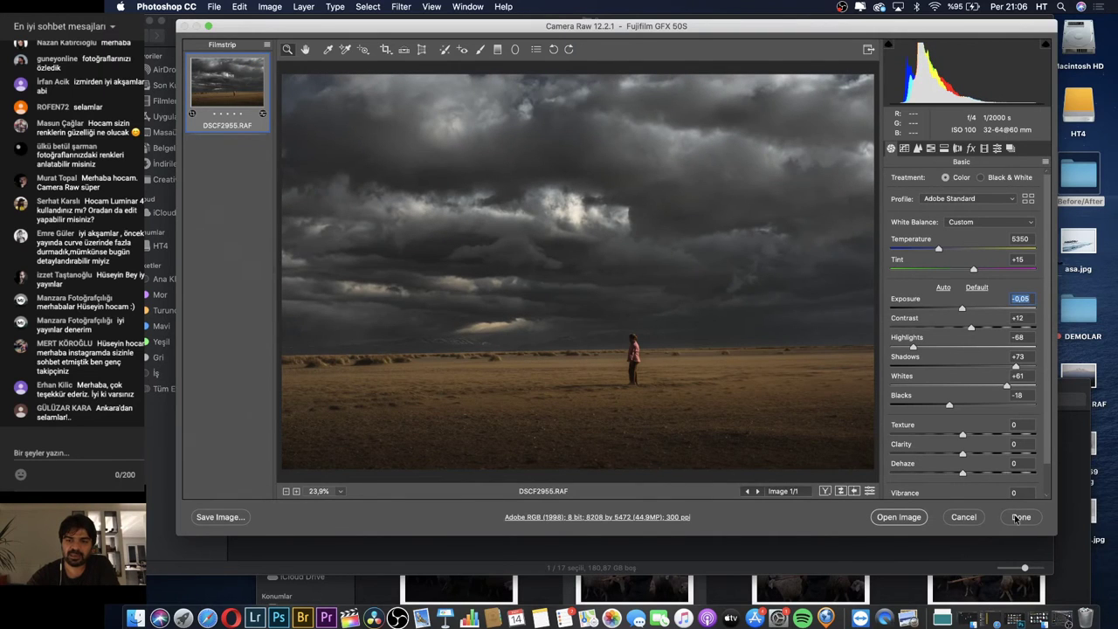
left_click(1018, 516)
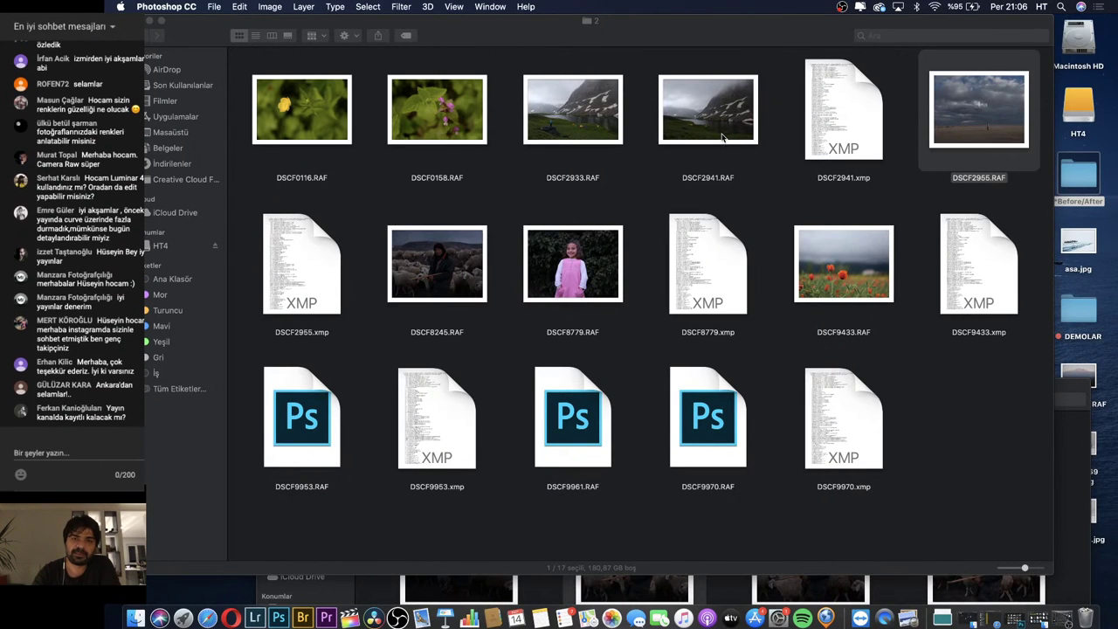
Open DSCF2941.RAF, preview it at Camera Raw Defaults, then restore its own edits
left_click(709, 120)
double_click(709, 120)
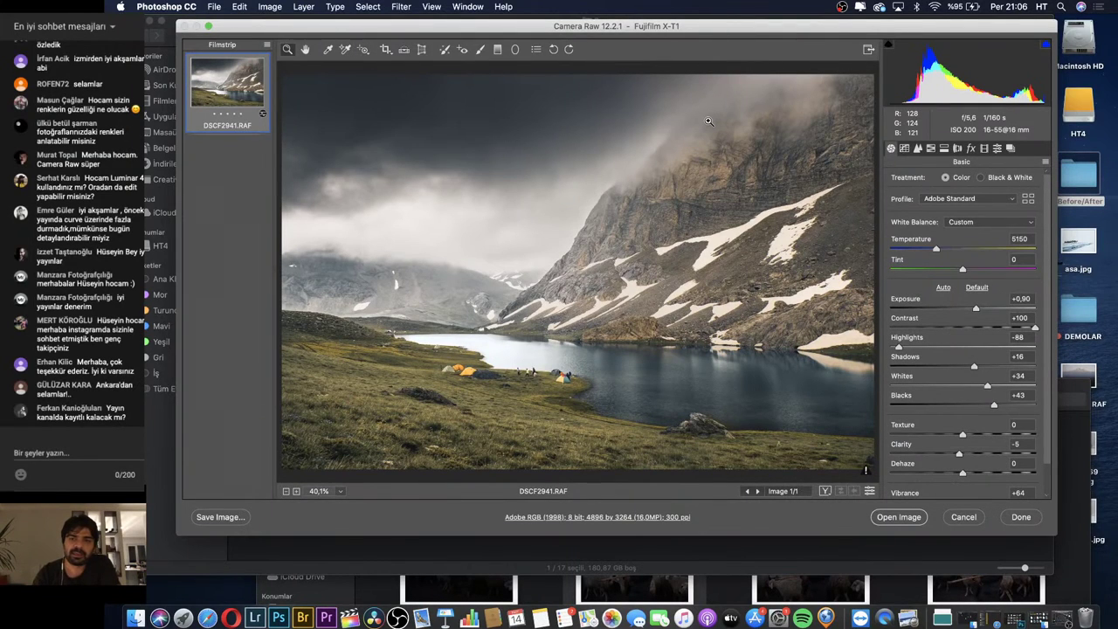
left_click(1045, 162)
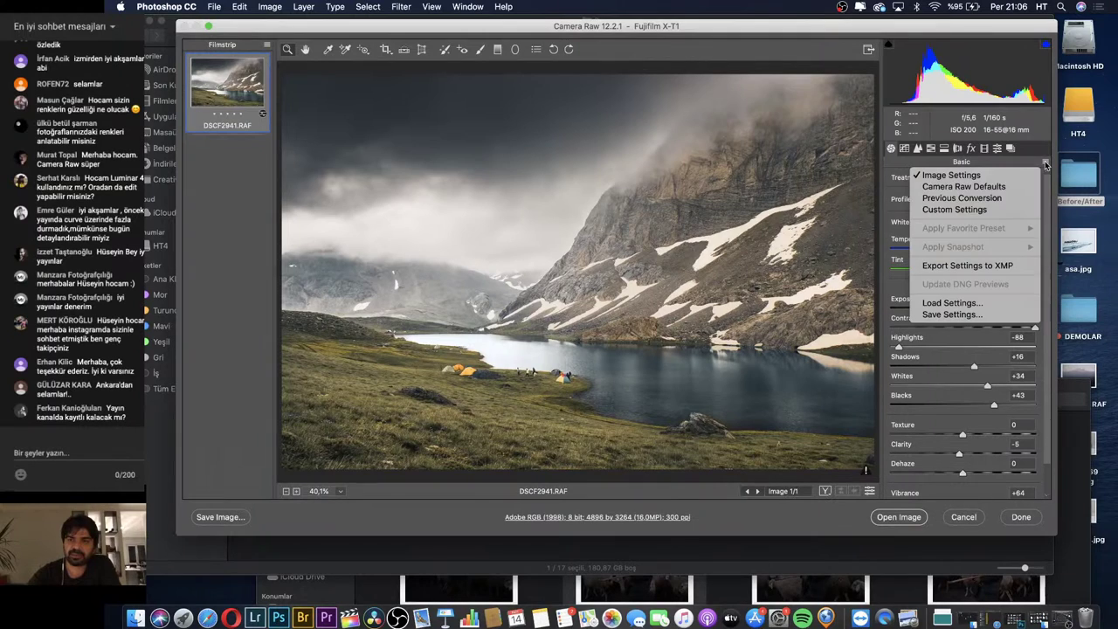
left_click(991, 187)
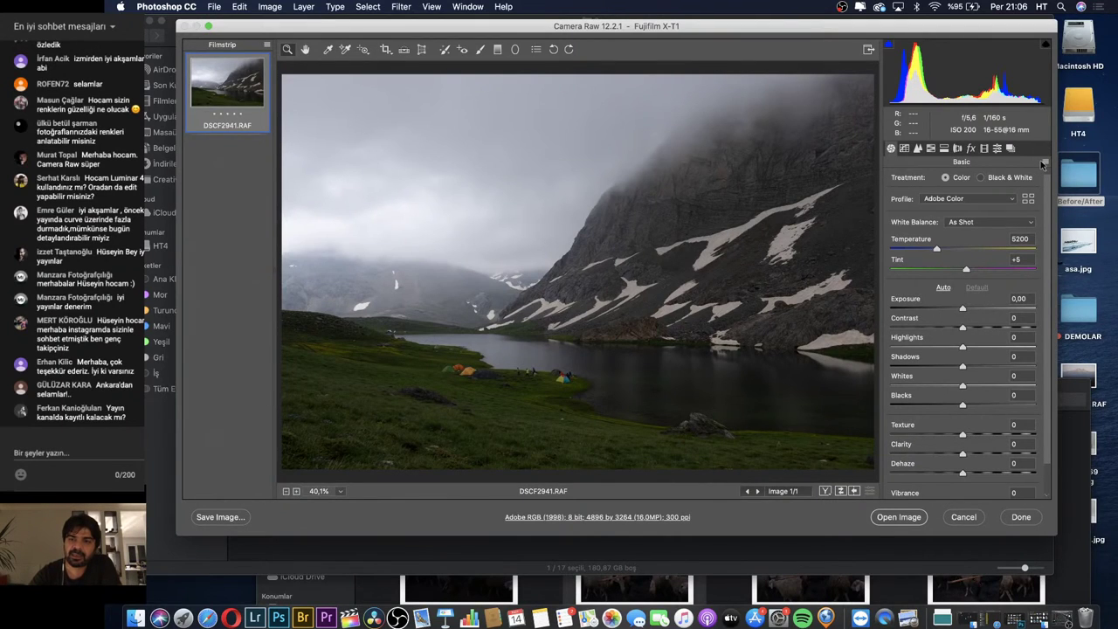
key("ctrl+alt+v")
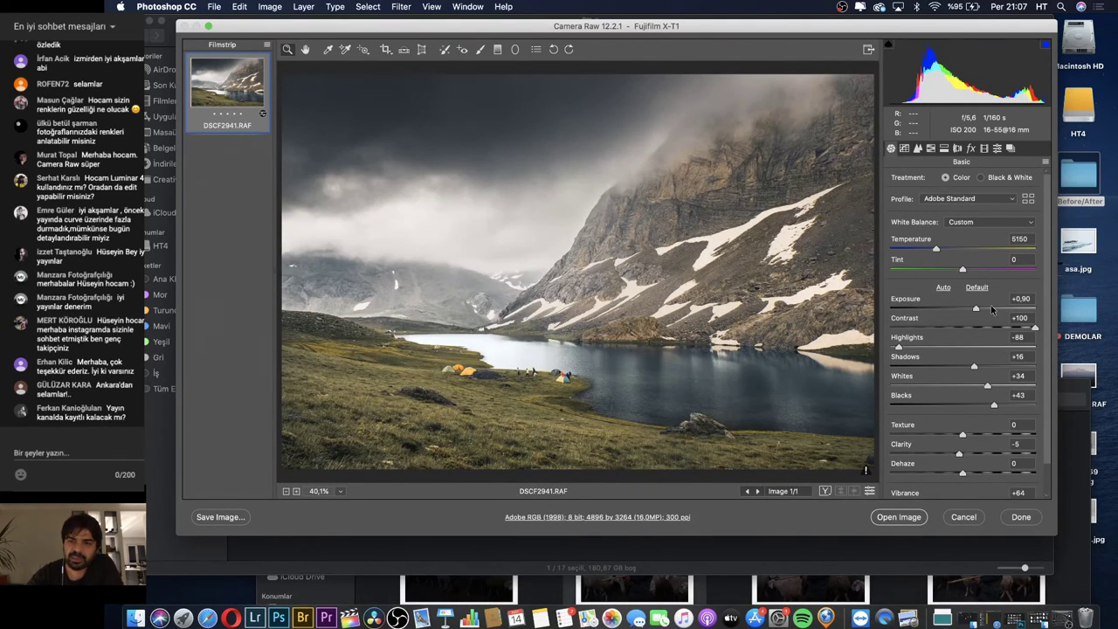
Set DSCF2941's Exposure to +0.80 and finish with Done
left_click_drag(976, 309, 973, 310)
left_click_drag(972, 310, 975, 310)
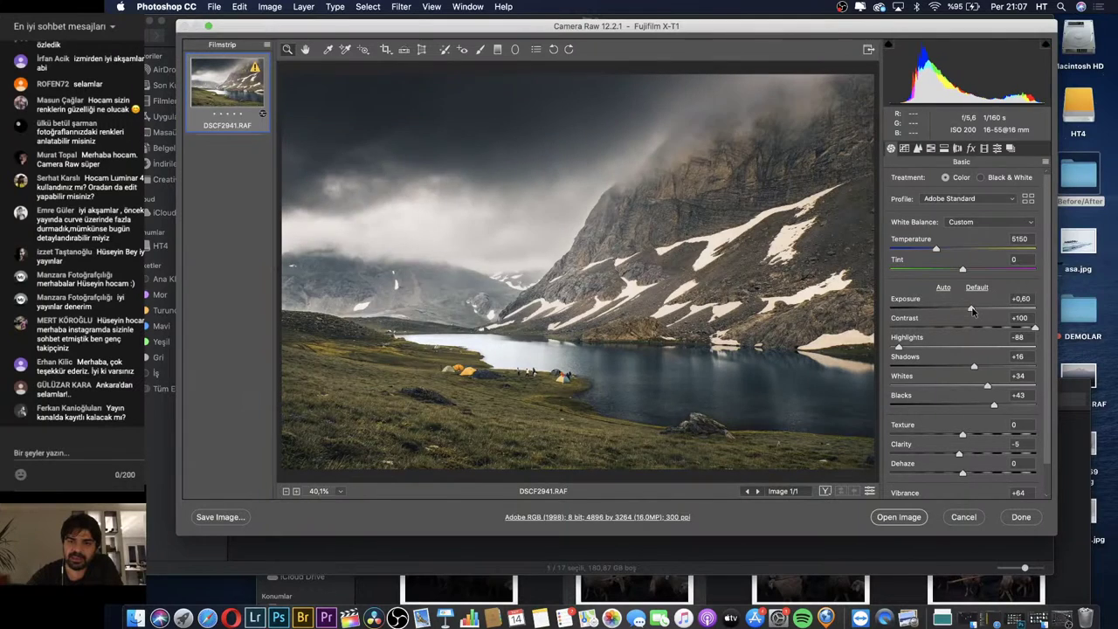
left_click(1019, 517)
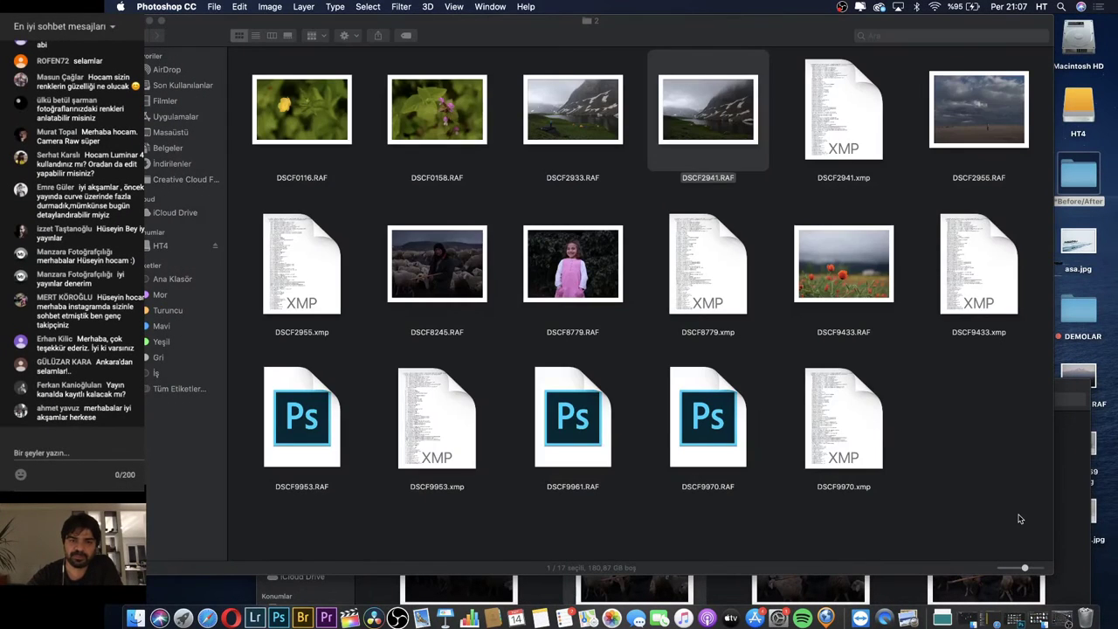
Open DSCF2933.RAF and apply the Previous Conversion settings (Exposure +0.80, Contrast +100)
left_click(576, 114)
double_click(576, 113)
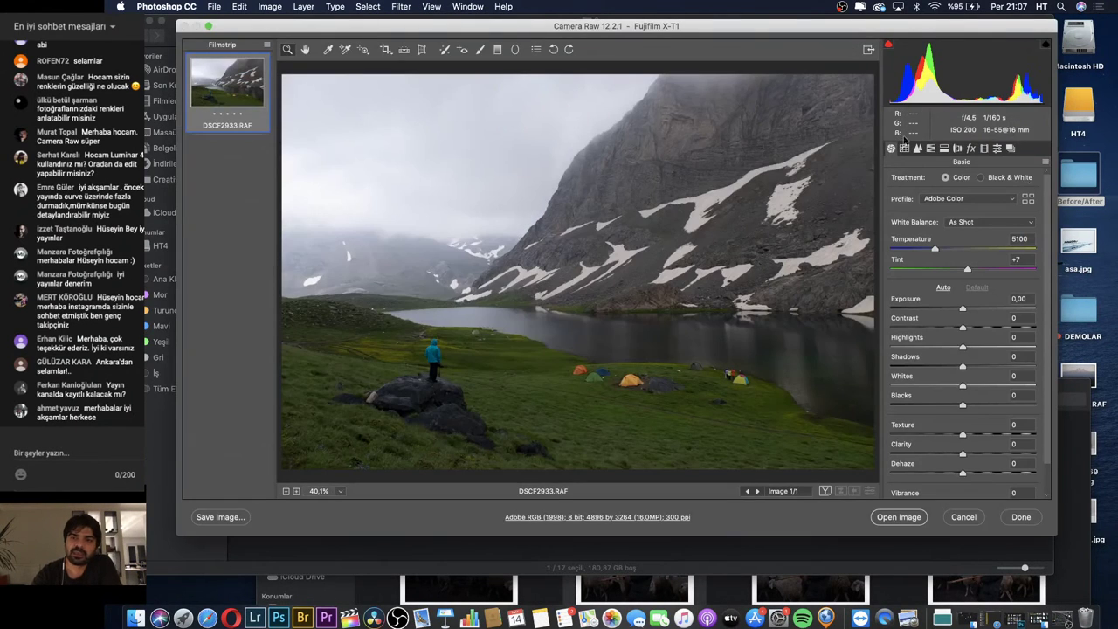
left_click(1045, 164)
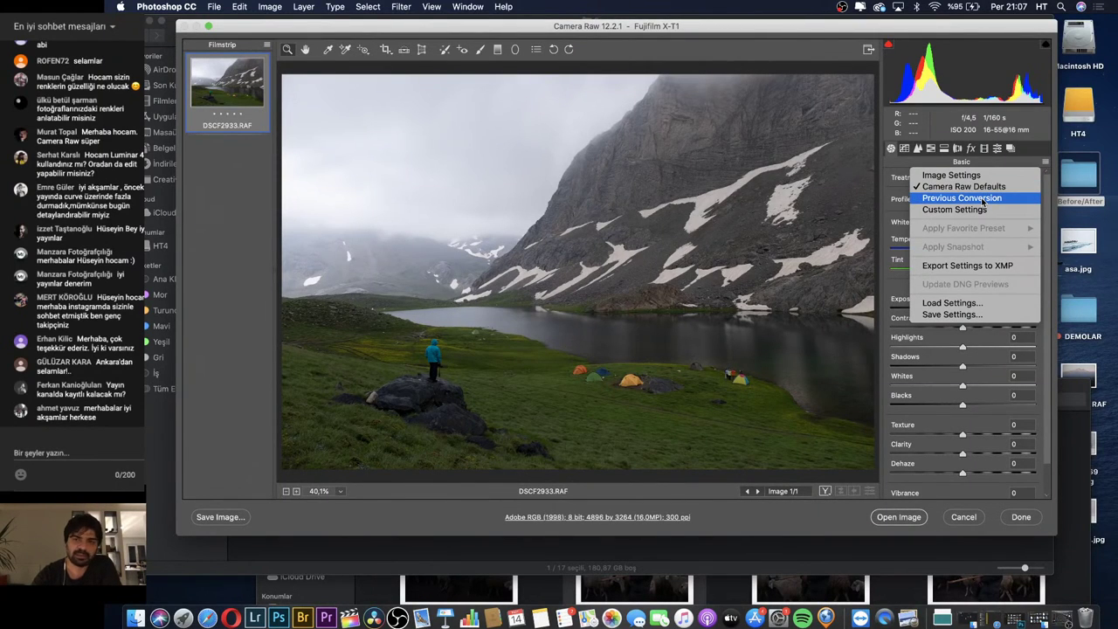
left_click(982, 201)
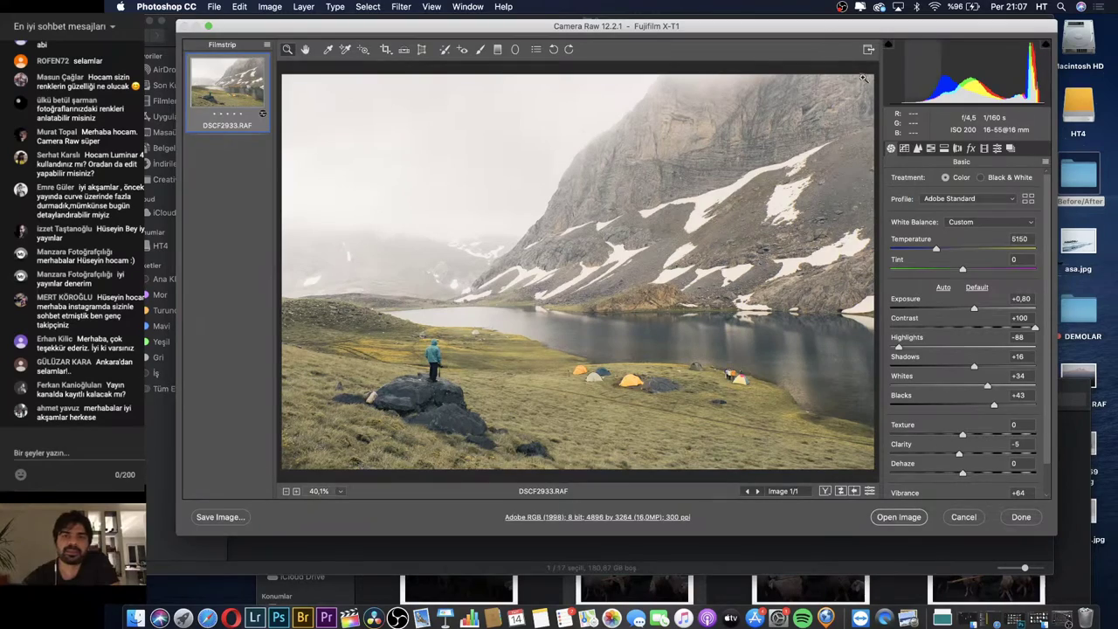
left_click_drag(787, 31, 790, 179)
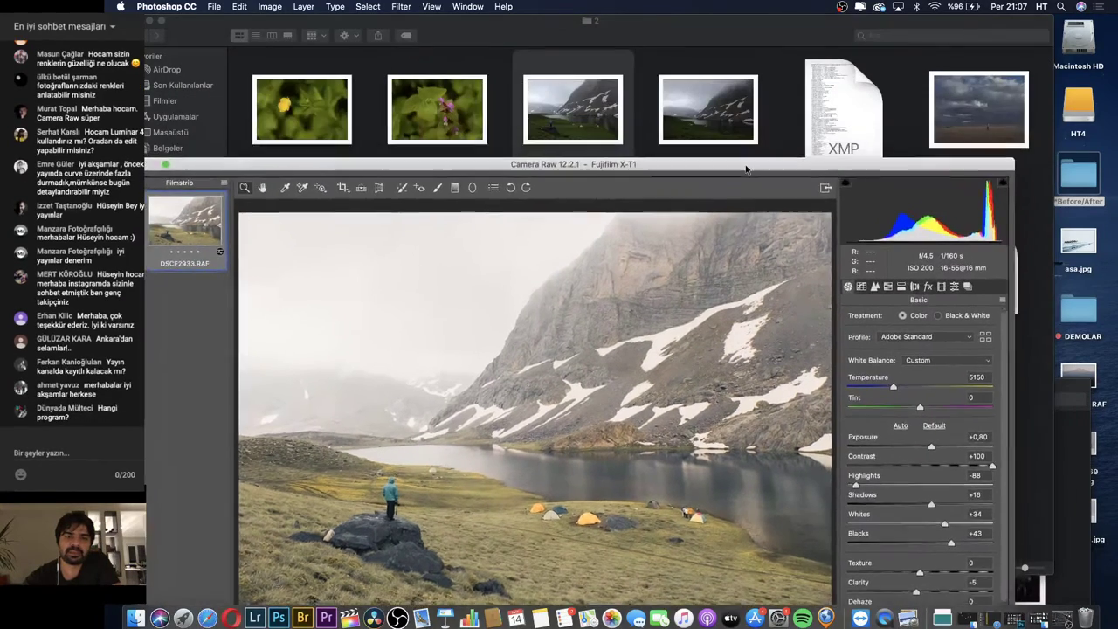
left_click(728, 116)
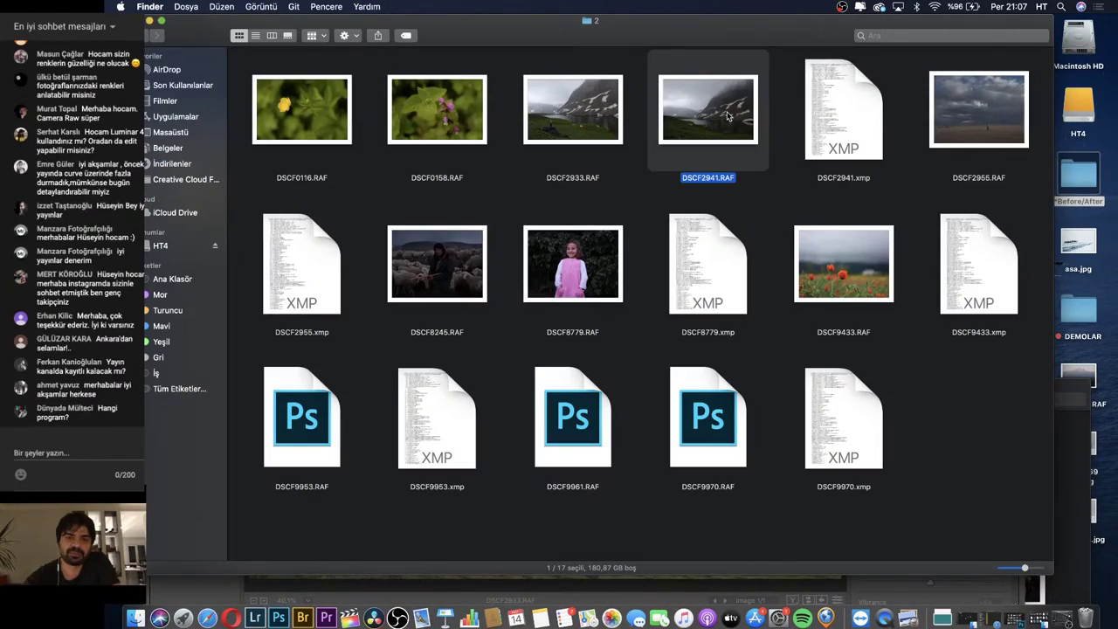
key("space")
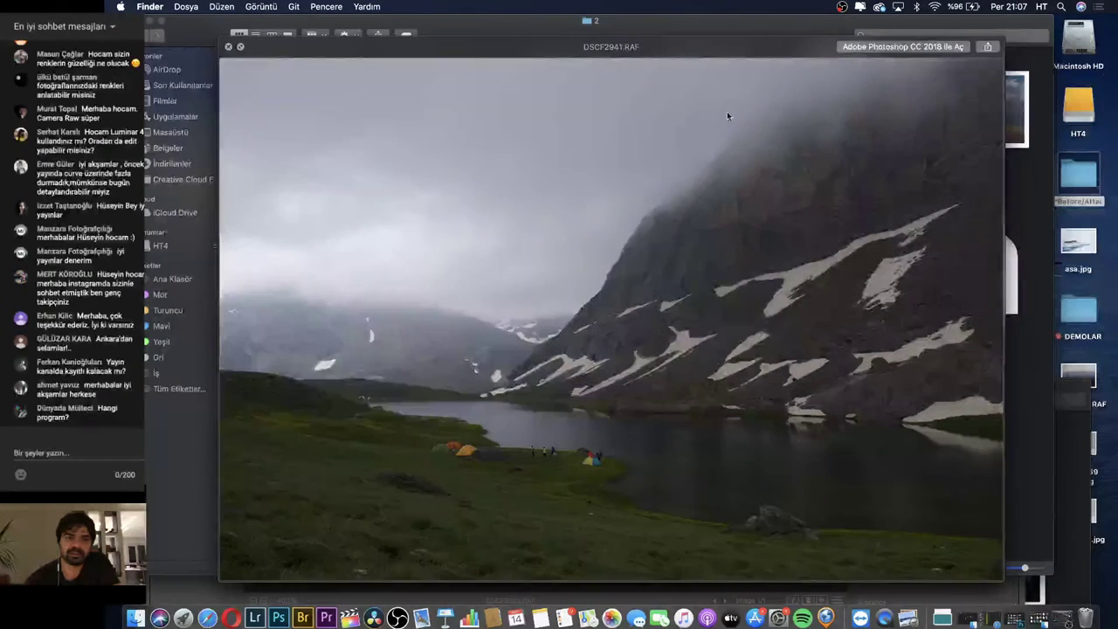
key("space")
left_click_drag(656, 34, 846, 44)
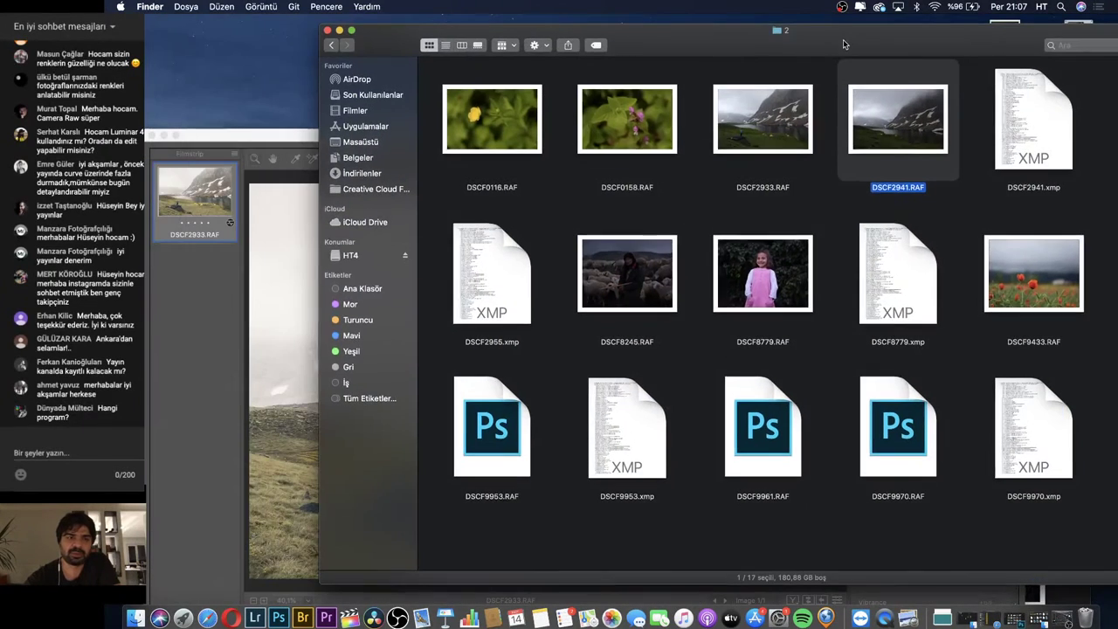
left_click(292, 260)
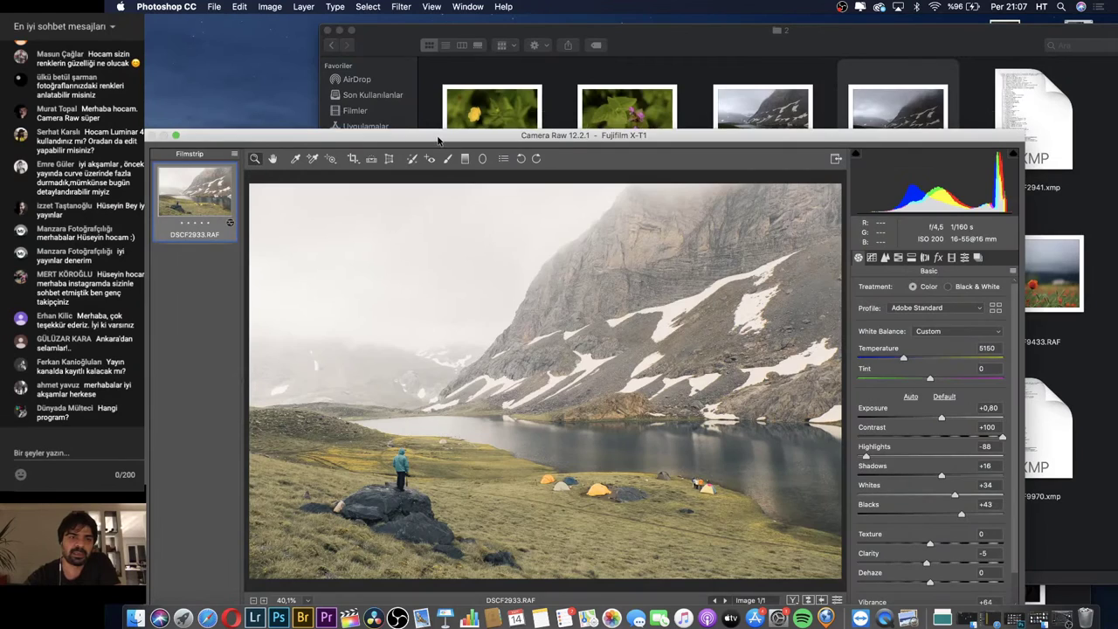
left_click_drag(438, 140, 441, 47)
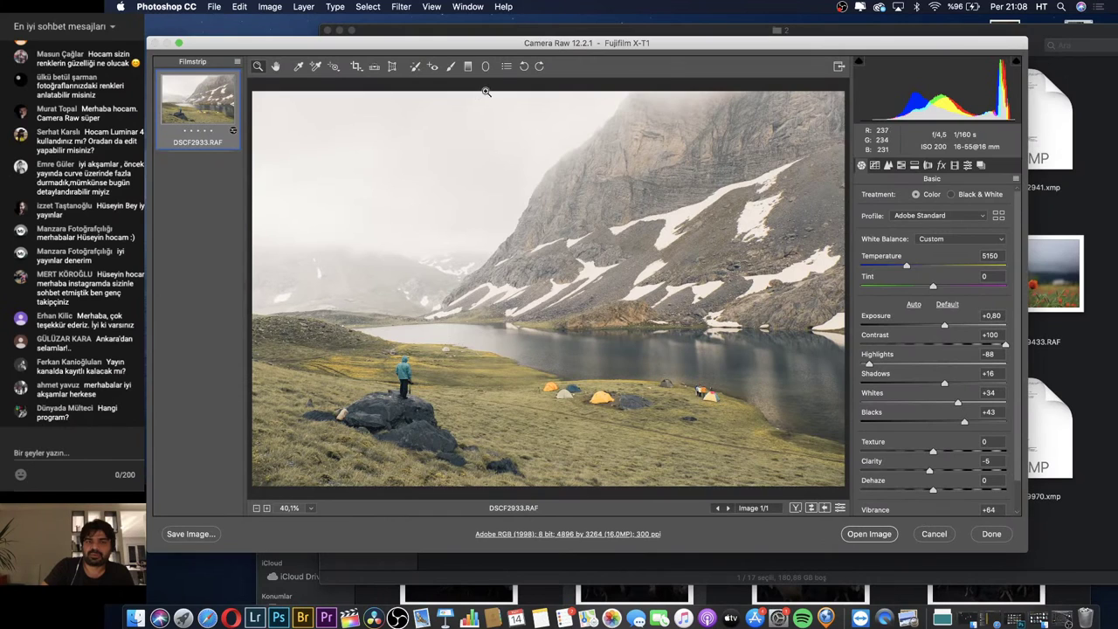
Add a graduated filter over the sky with Exposure -2.05 and Temperature -3
left_click(468, 66)
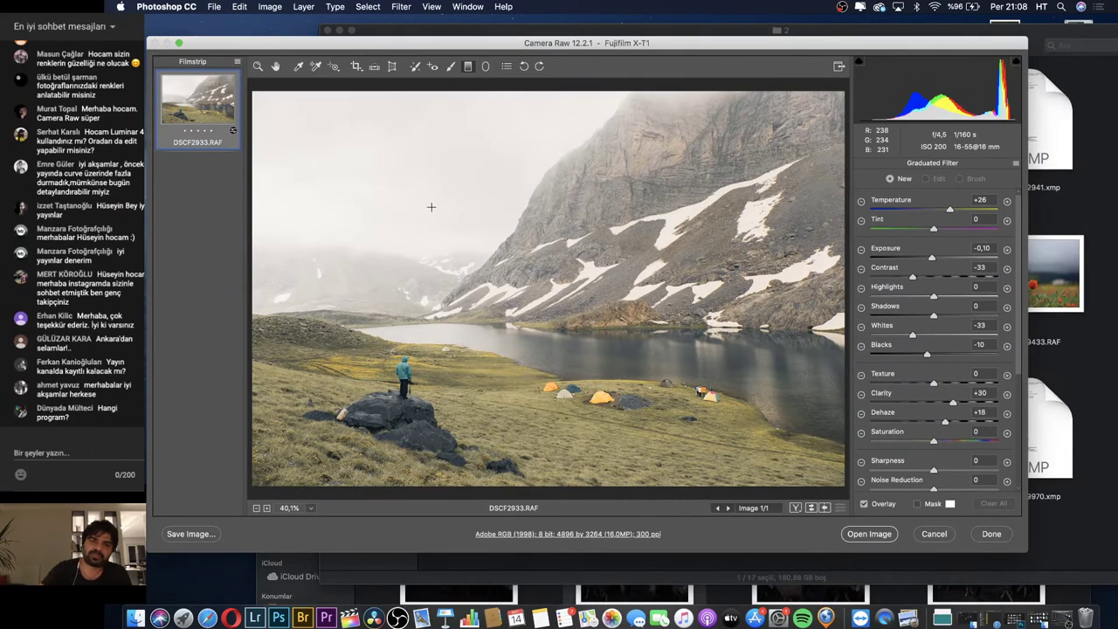
left_click_drag(431, 209, 470, 277)
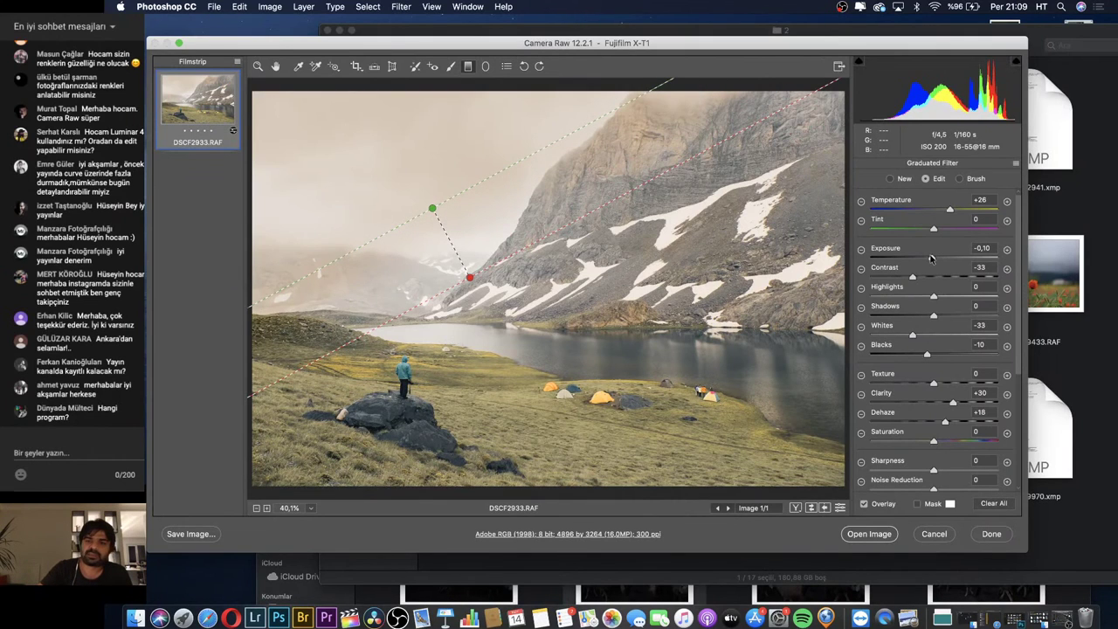
left_click_drag(931, 258, 900, 258)
left_click_drag(936, 210, 930, 209)
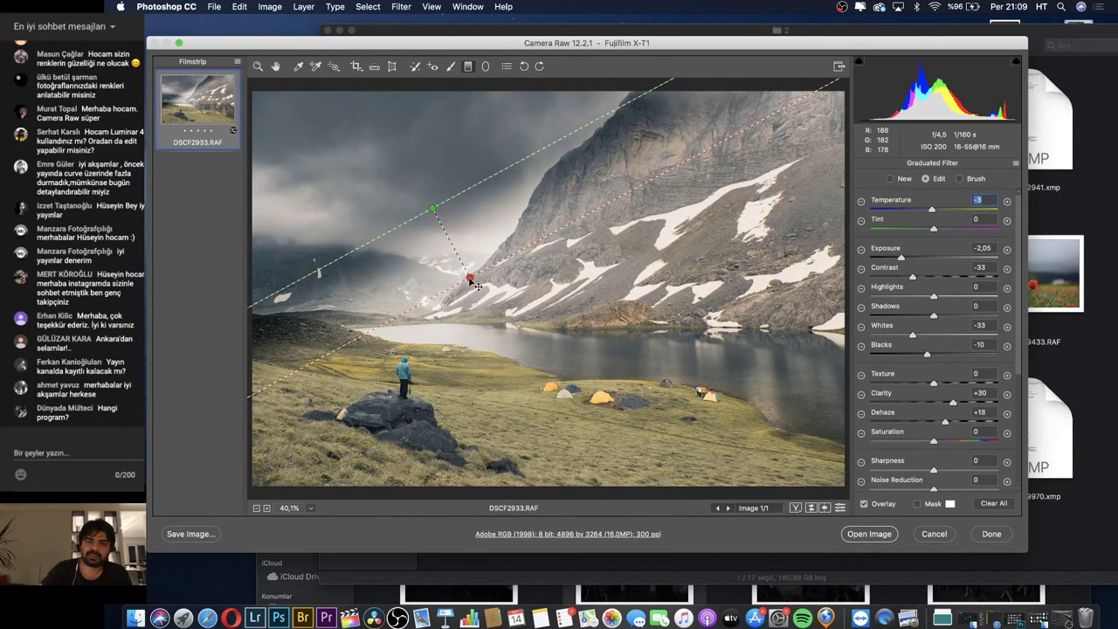
left_click_drag(469, 276, 481, 289)
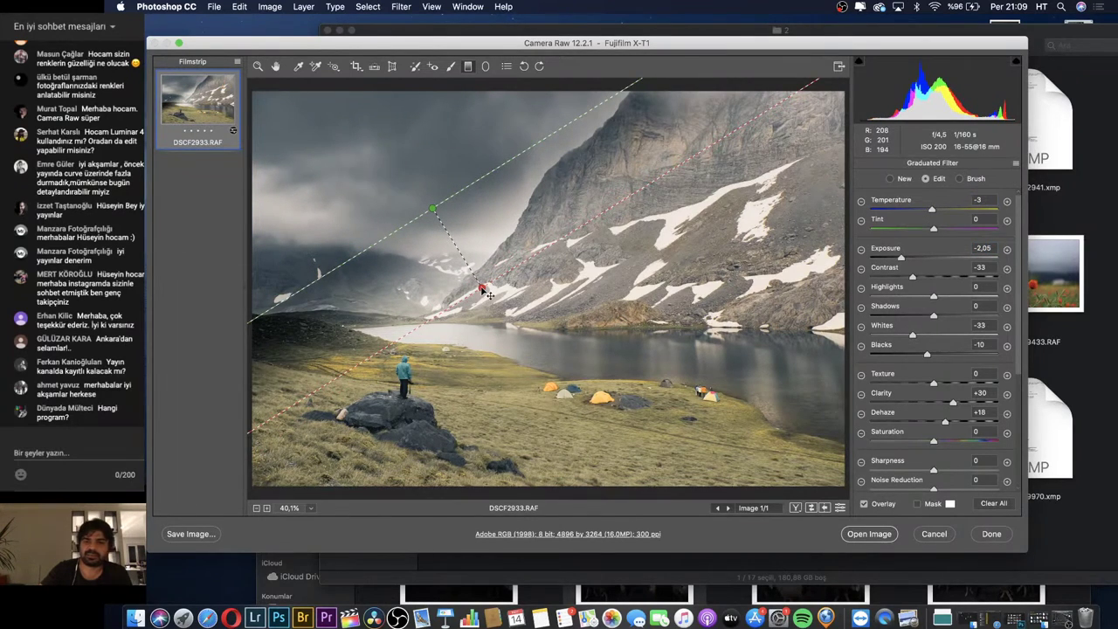
left_click(260, 67)
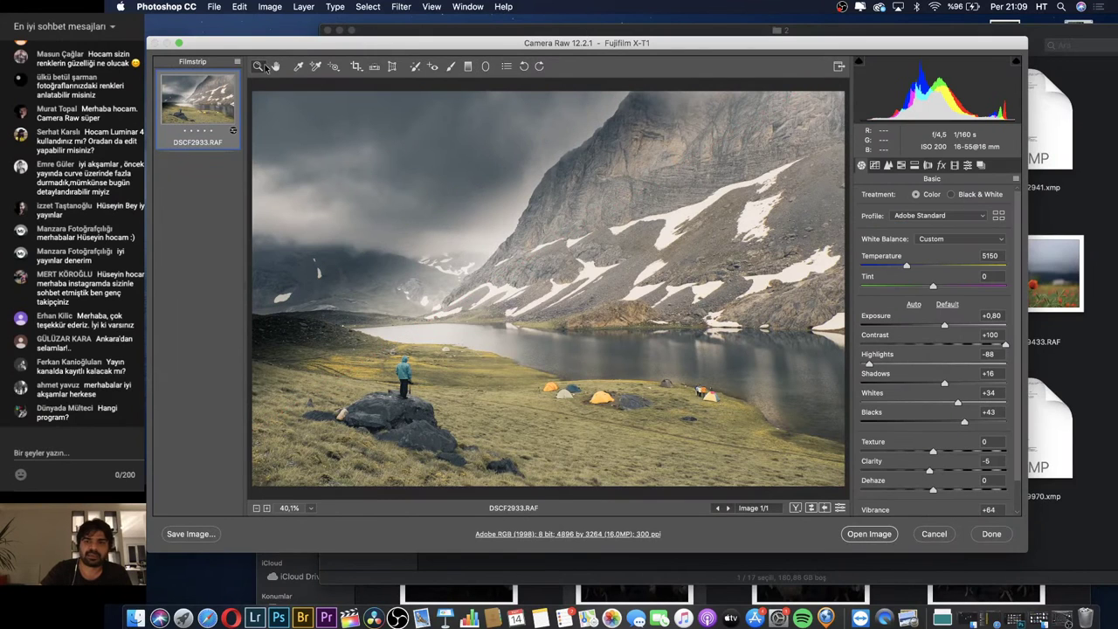
Add a post-crop vignette with Amount -13, Roundness +53 and Highlights 52
left_click(941, 166)
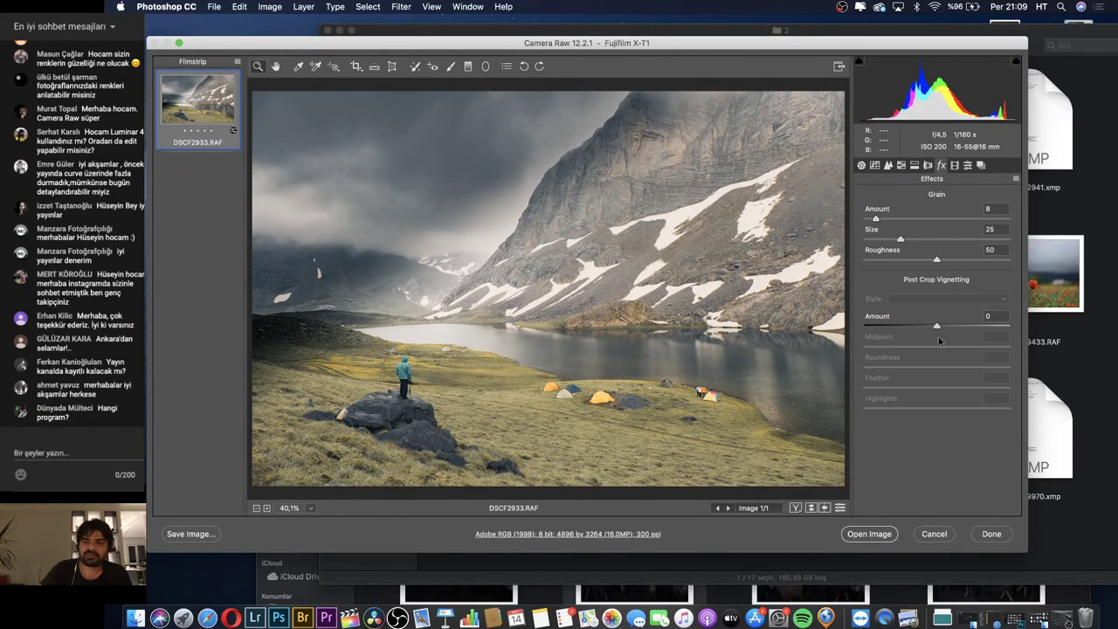
mouse_move(937, 327)
left_mouse_down()
mouse_move(889, 347)
mouse_move(976, 368)
left_mouse_up()
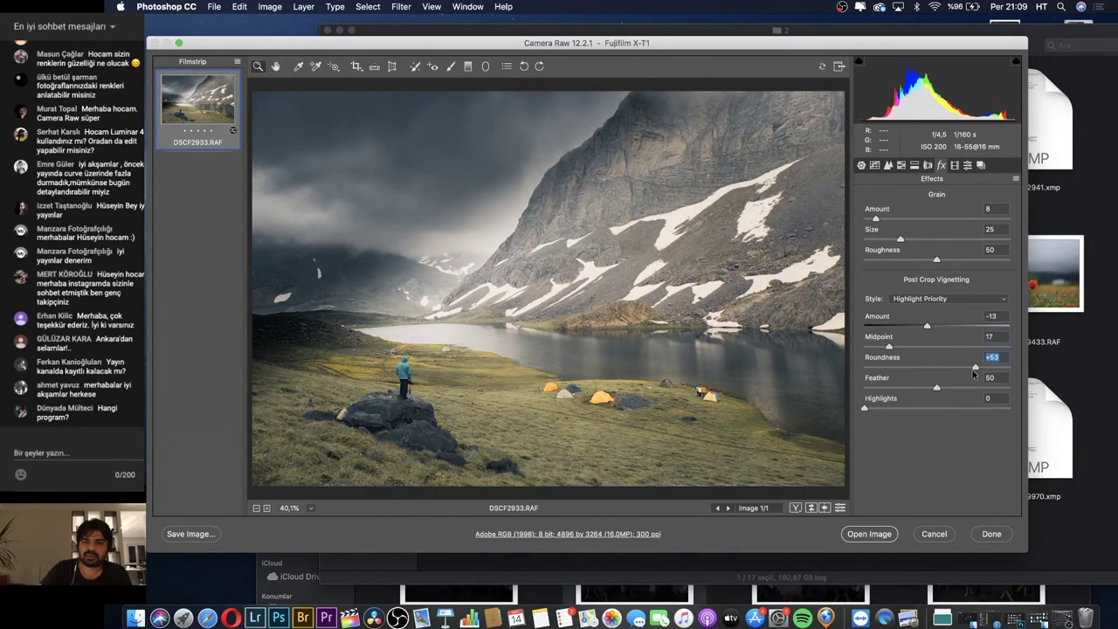
left_click_drag(908, 407, 938, 408)
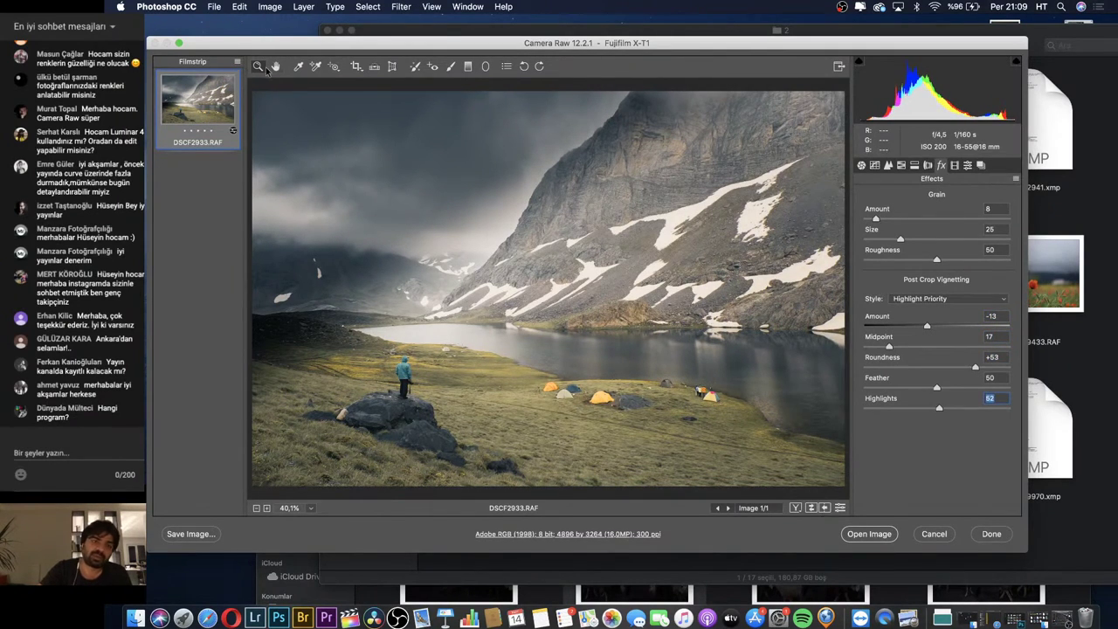
left_click(861, 165)
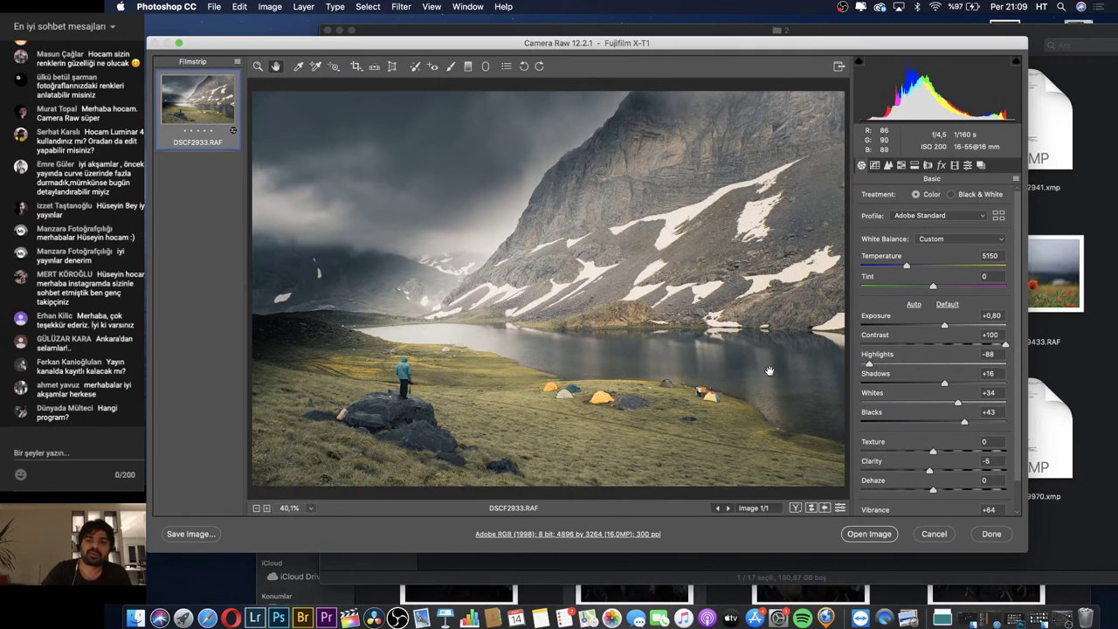
Close DSCF2933 without saving changes and reopen it in Camera Raw
left_click(938, 535)
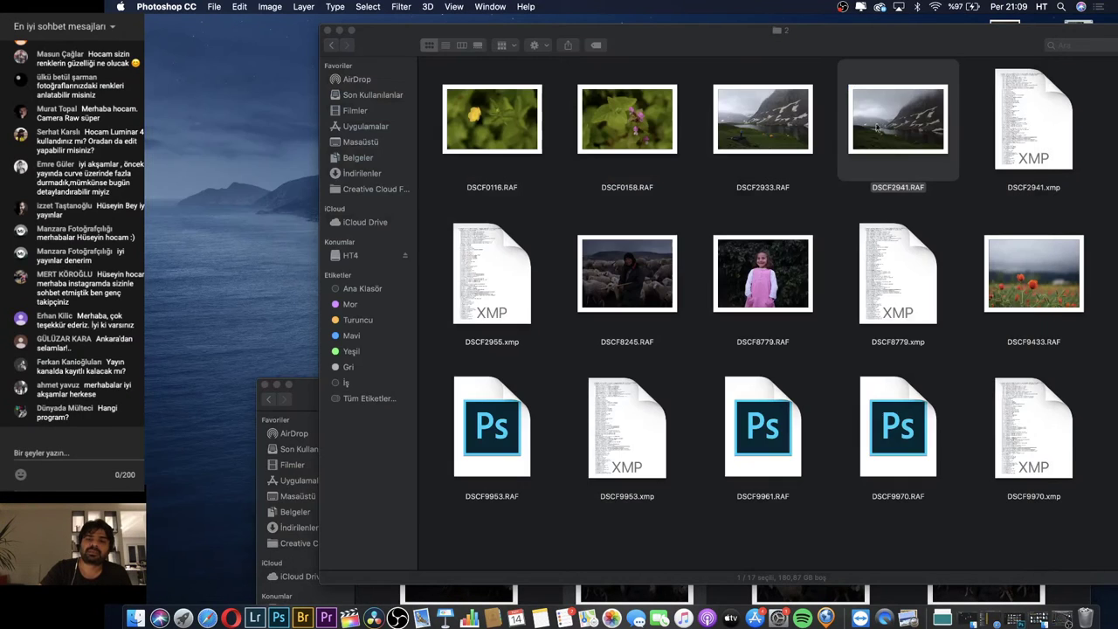
double_click(783, 131)
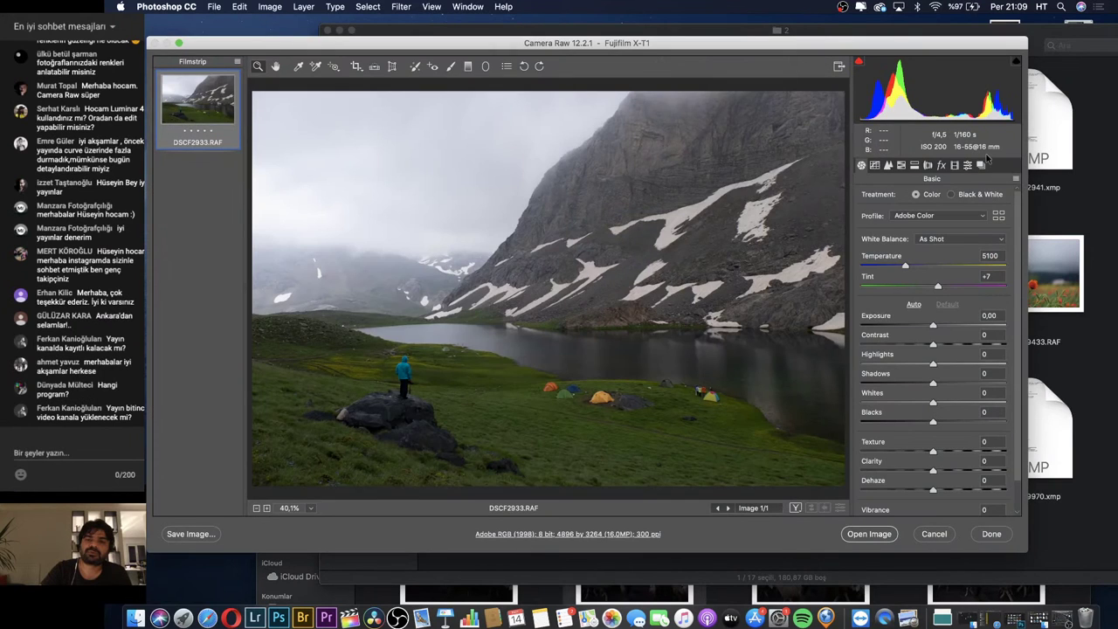
left_click_drag(931, 46, 926, 24)
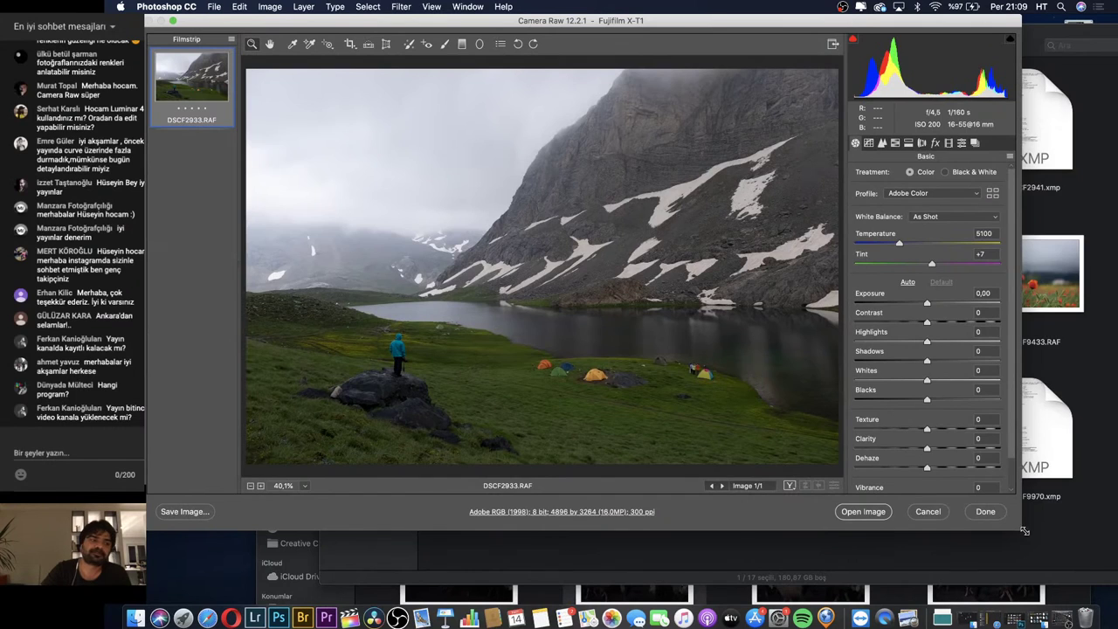
Enlarge the Camera Raw window and reapply the previous conversion settings
left_click_drag(1020, 530, 1090, 568)
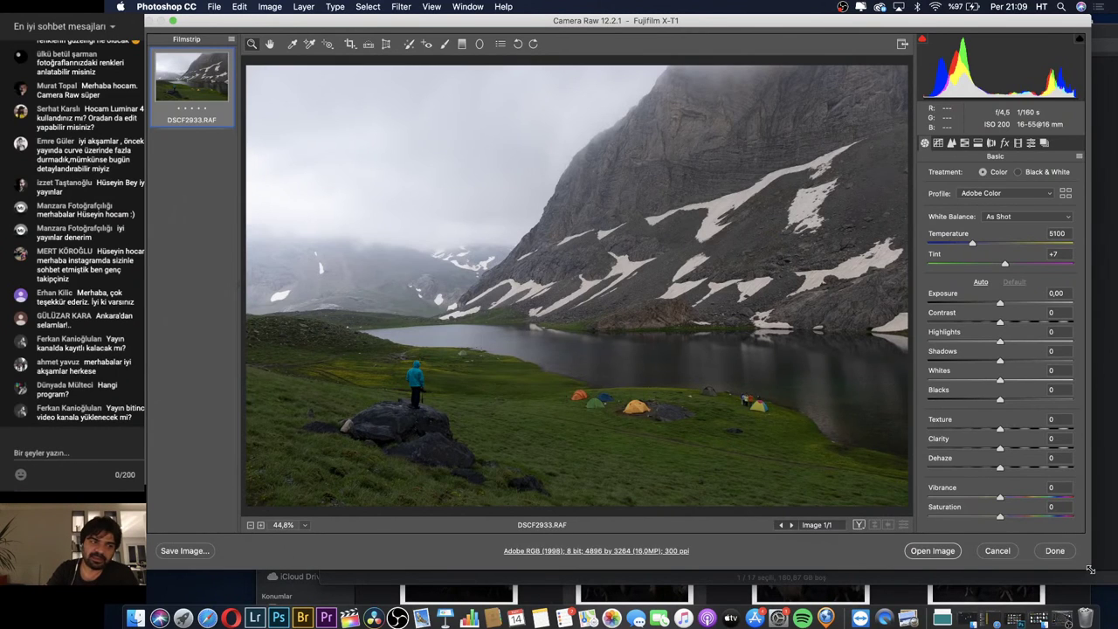
left_click_drag(1089, 569, 1089, 569)
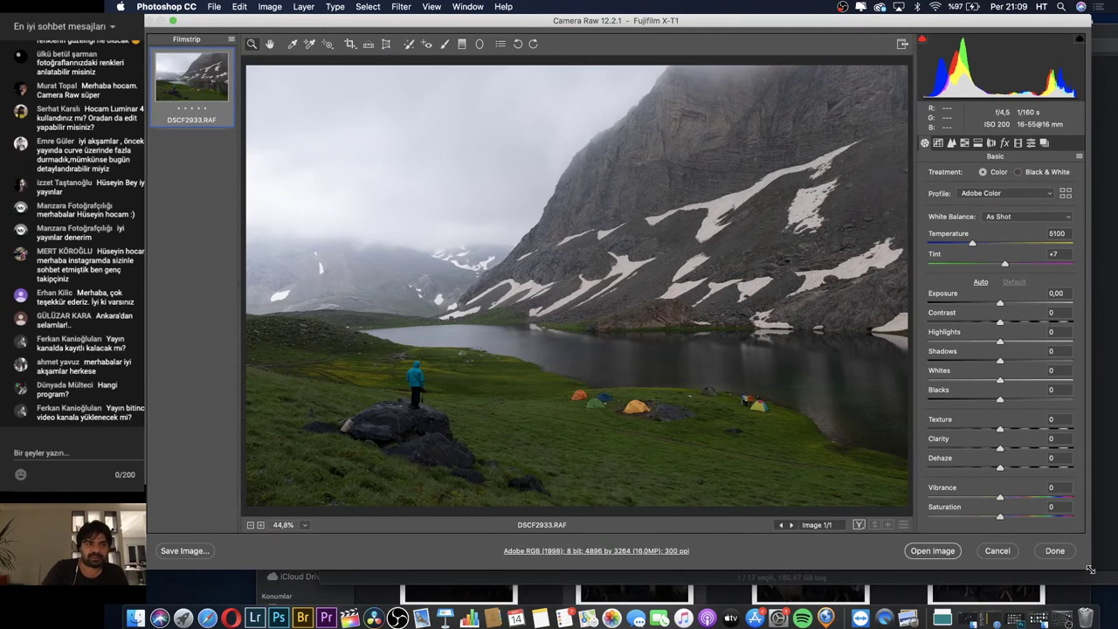
left_click_drag(1090, 569, 1097, 576)
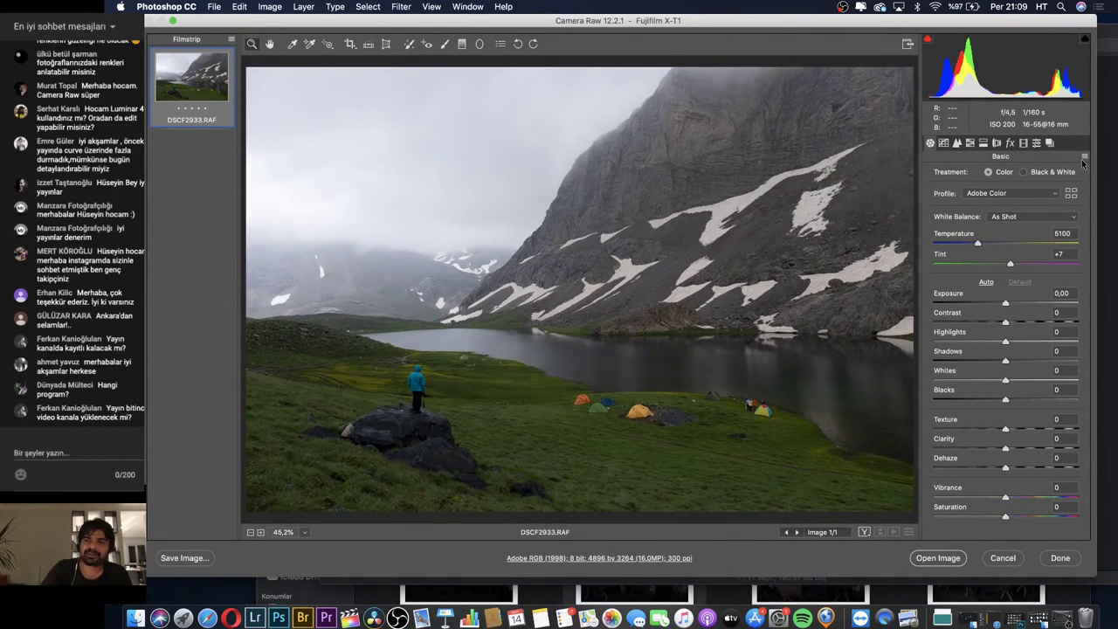
left_click(1085, 157)
left_click(1034, 199)
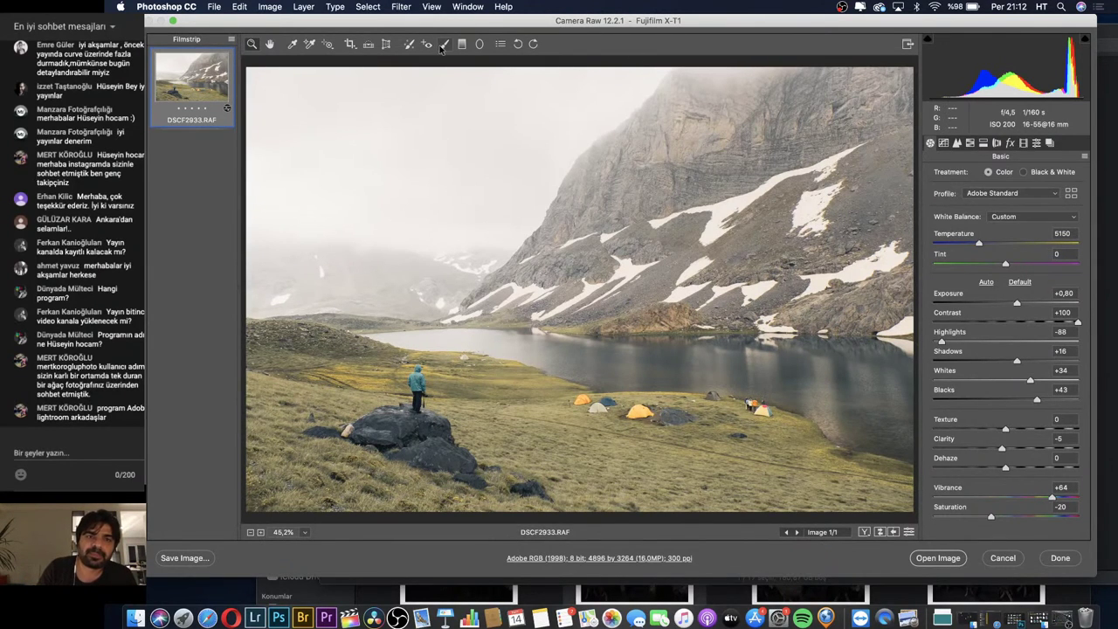
Briefly try the Adjustment Brush, go back, and bring up the Tone Curve panel
left_click(443, 47)
left_click(251, 43)
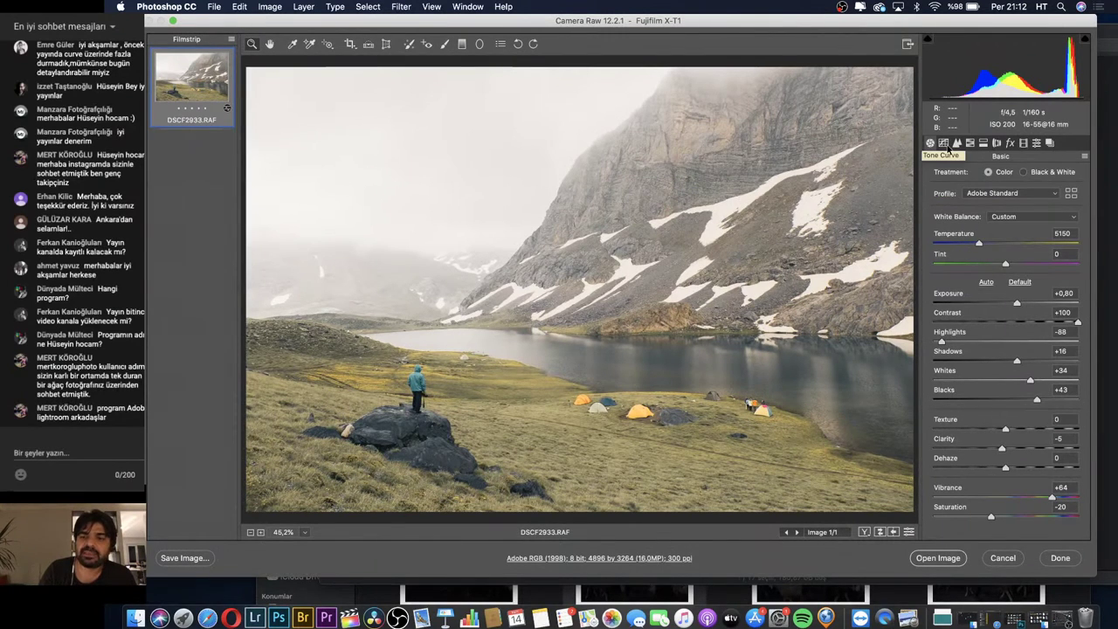
left_click(943, 143)
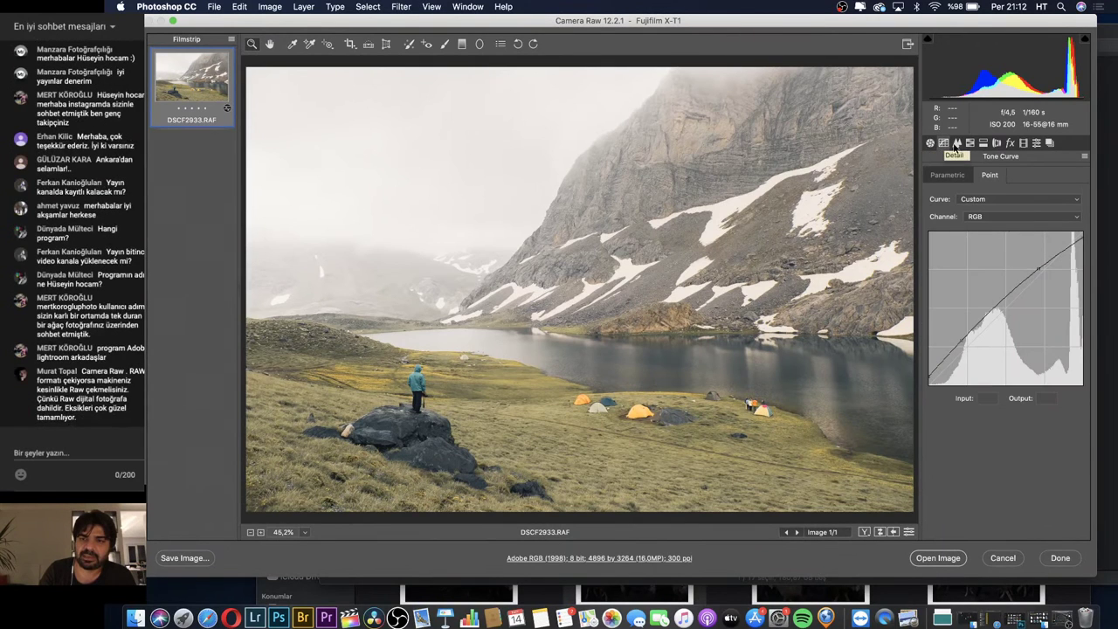
Review Detail and HSL panels, then set split-toning highlights to Saturation 11, Hue 50
left_click(956, 144)
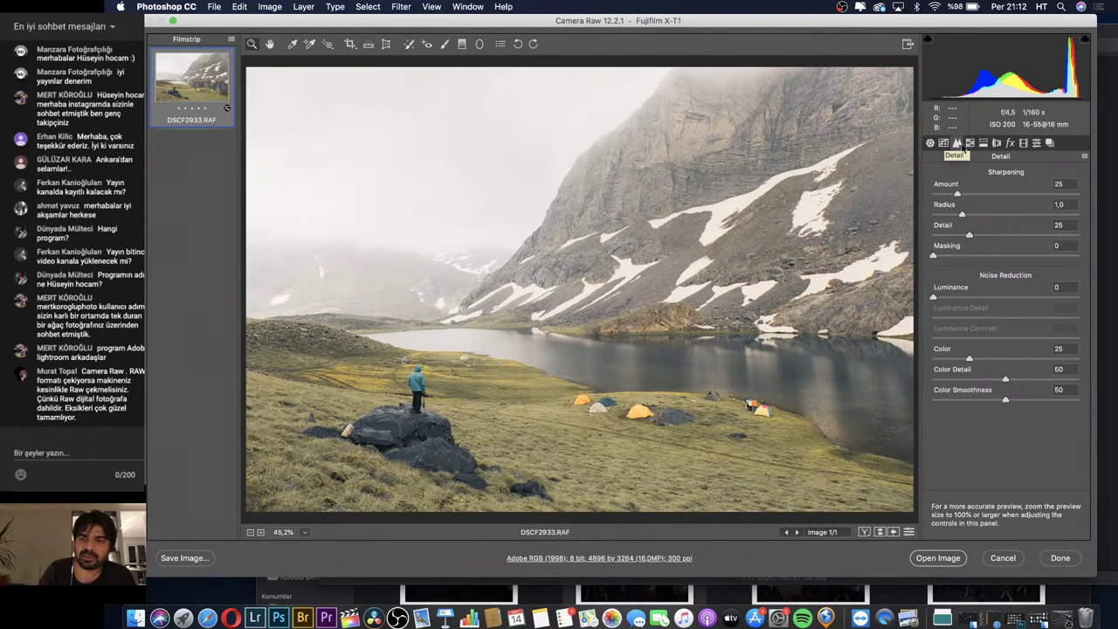
left_click(970, 143)
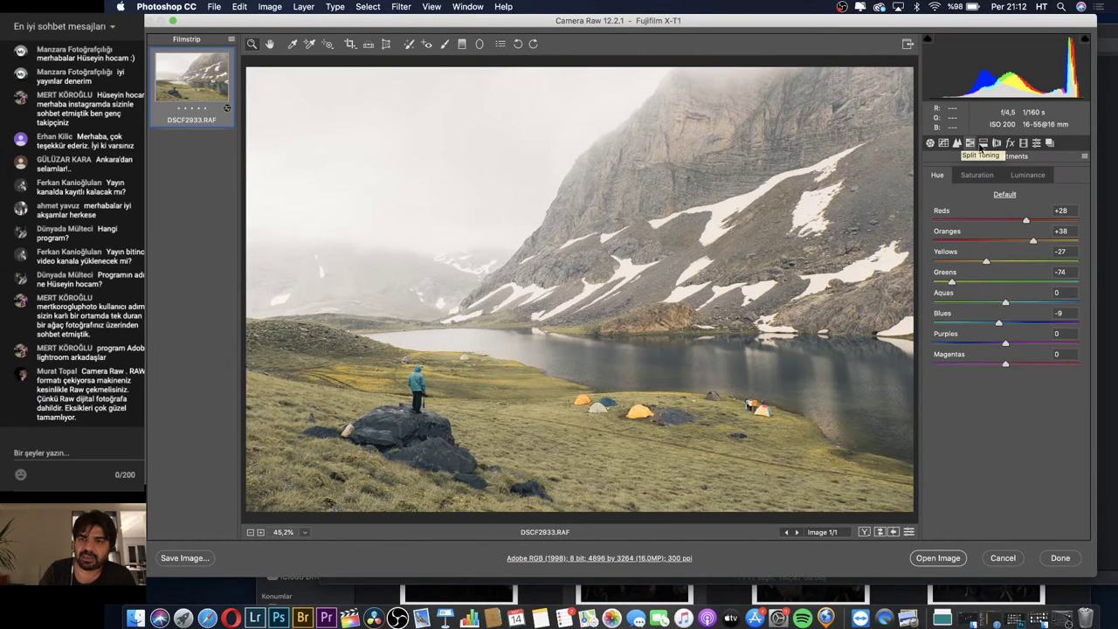
left_click(976, 174)
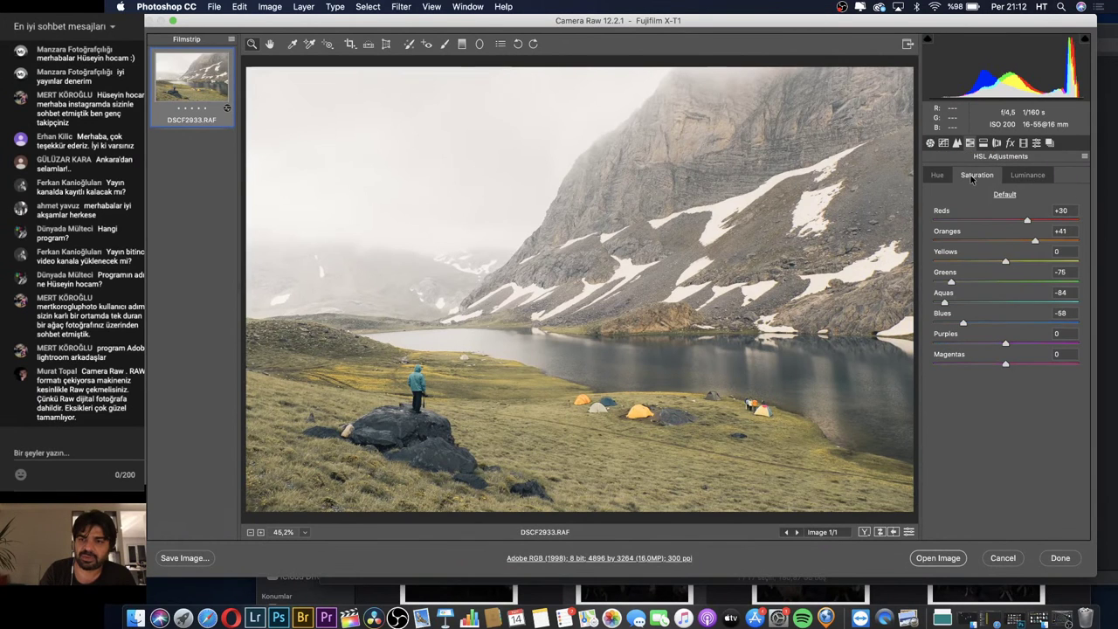
left_click(1028, 178)
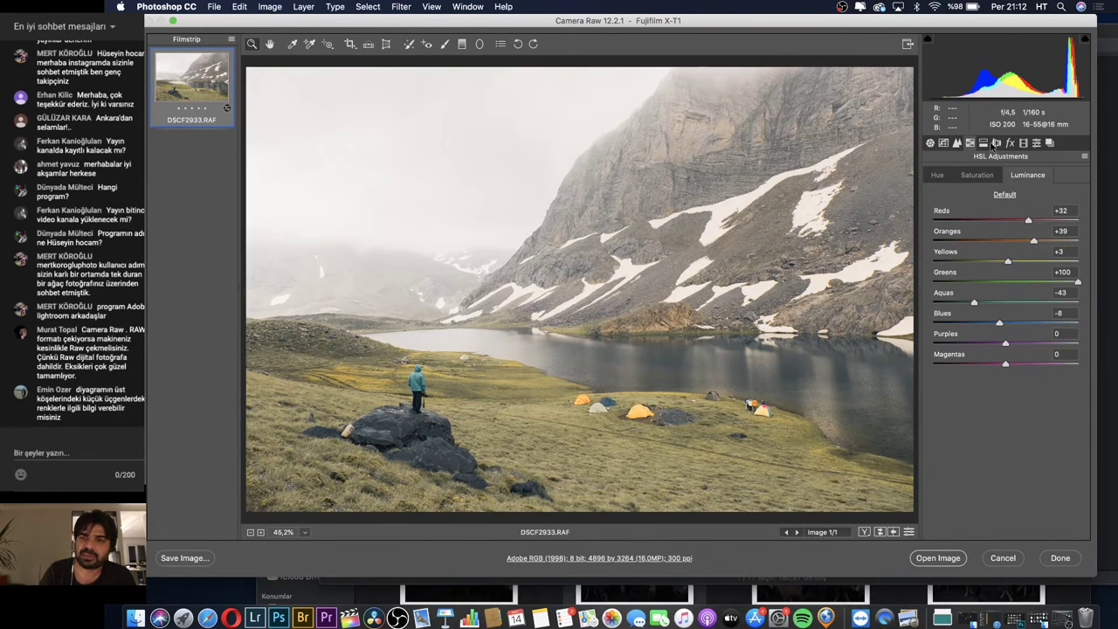
left_click(984, 143)
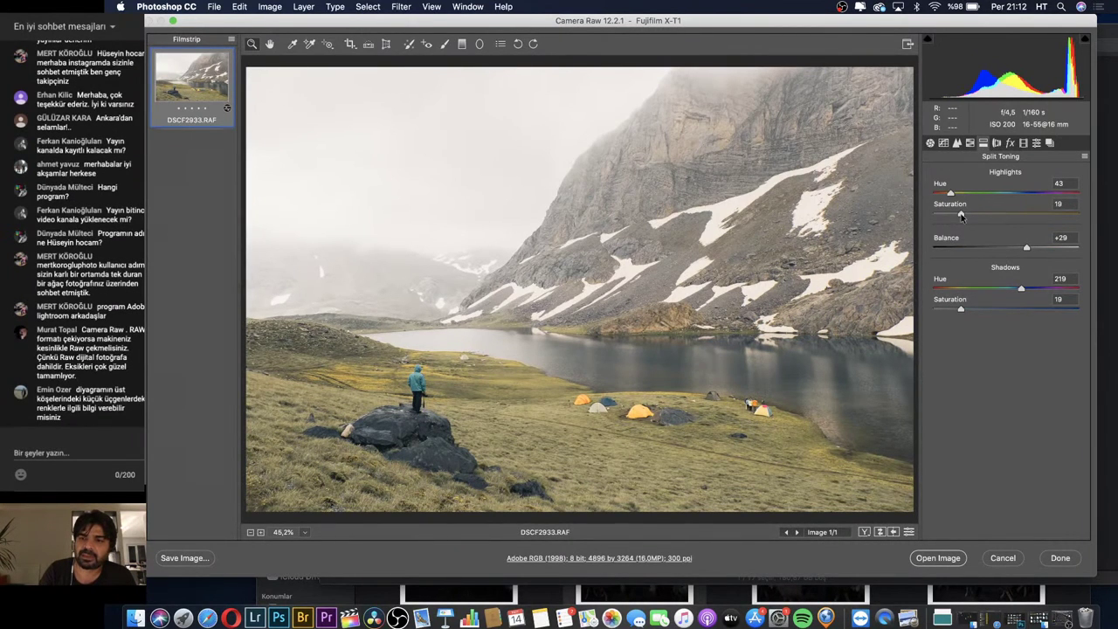
left_click_drag(960, 215, 950, 214)
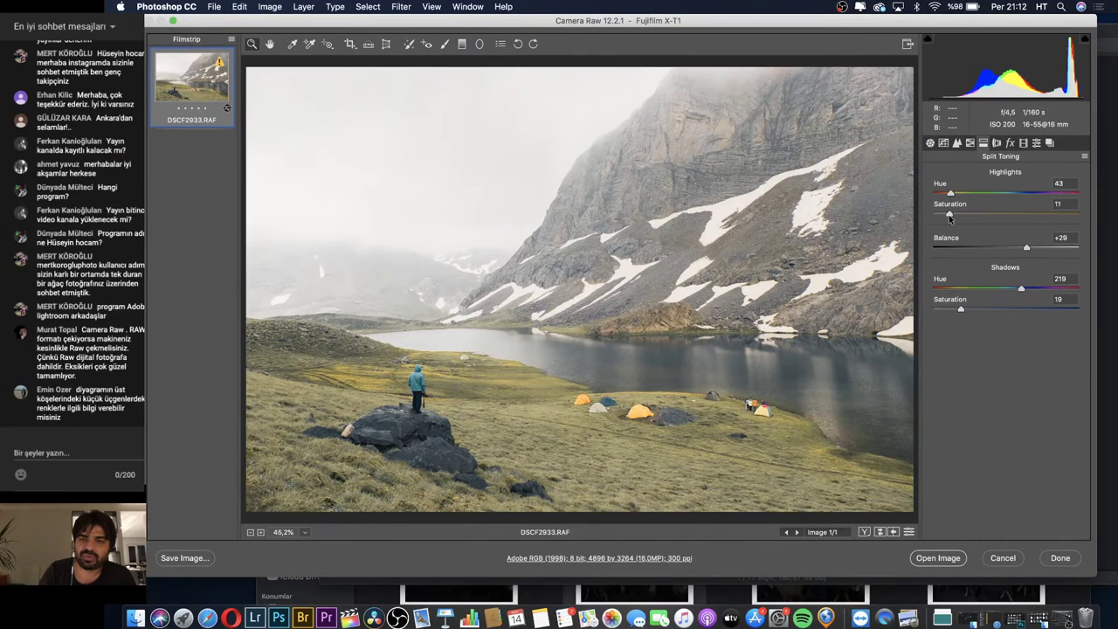
left_click_drag(951, 193, 954, 193)
Review Lens Corrections, Effects, Calibration and Presets panels, then pick the Adjustment Brush
left_click(997, 143)
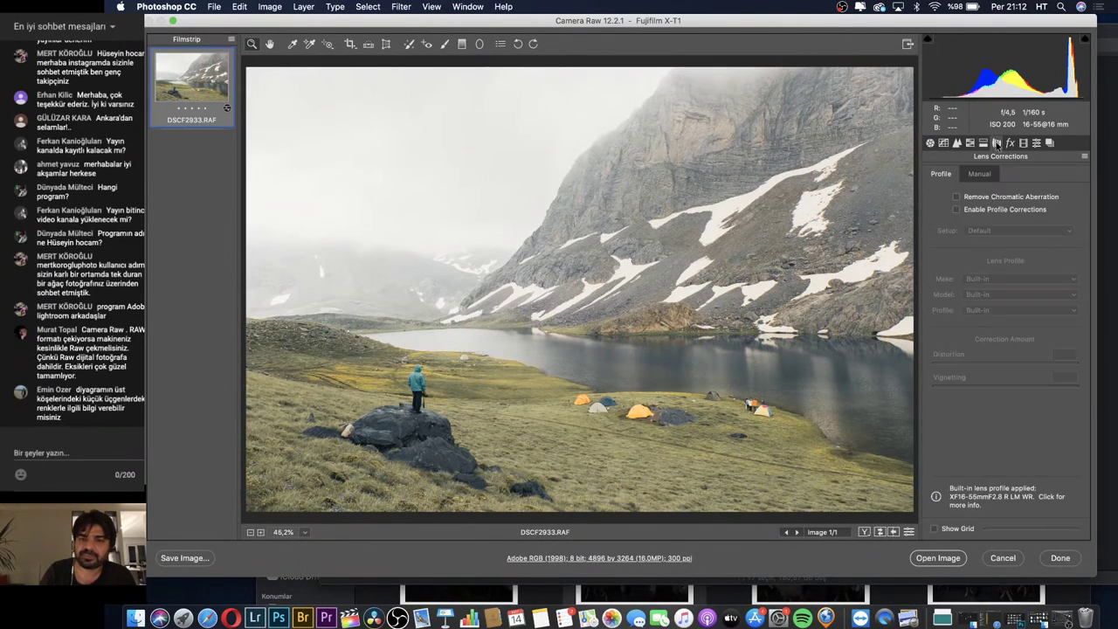
left_click(1009, 143)
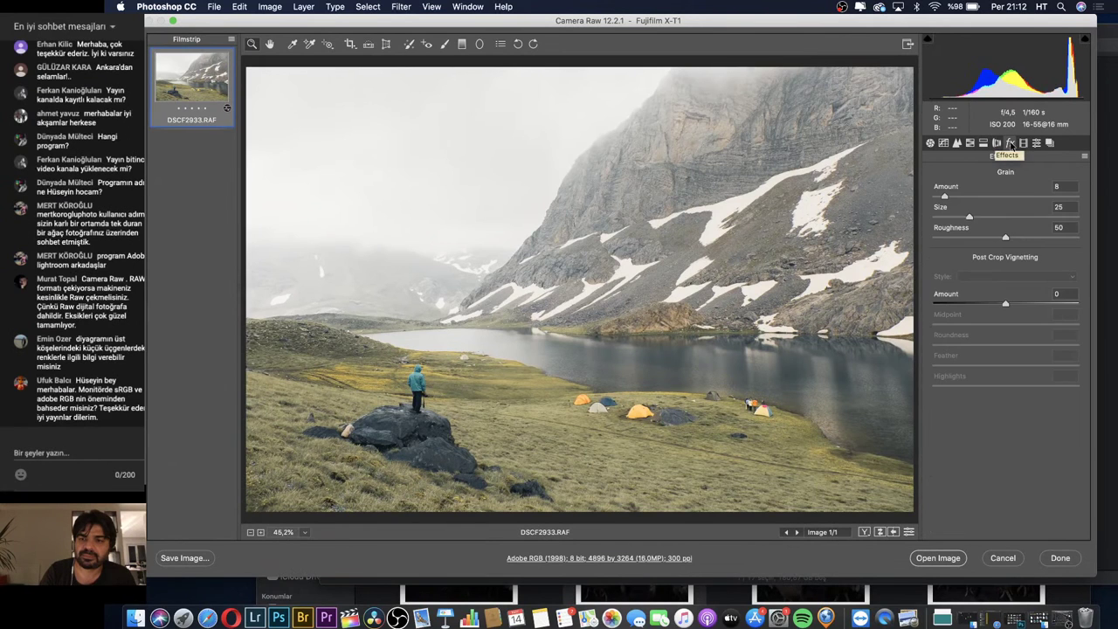
left_click(1024, 143)
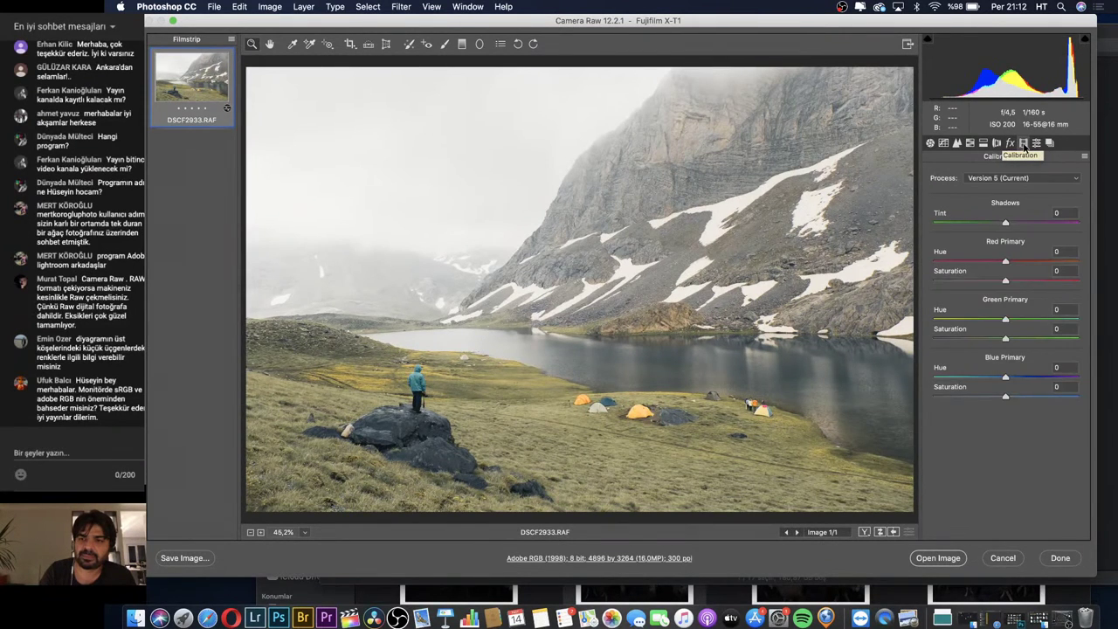
left_click(1049, 144)
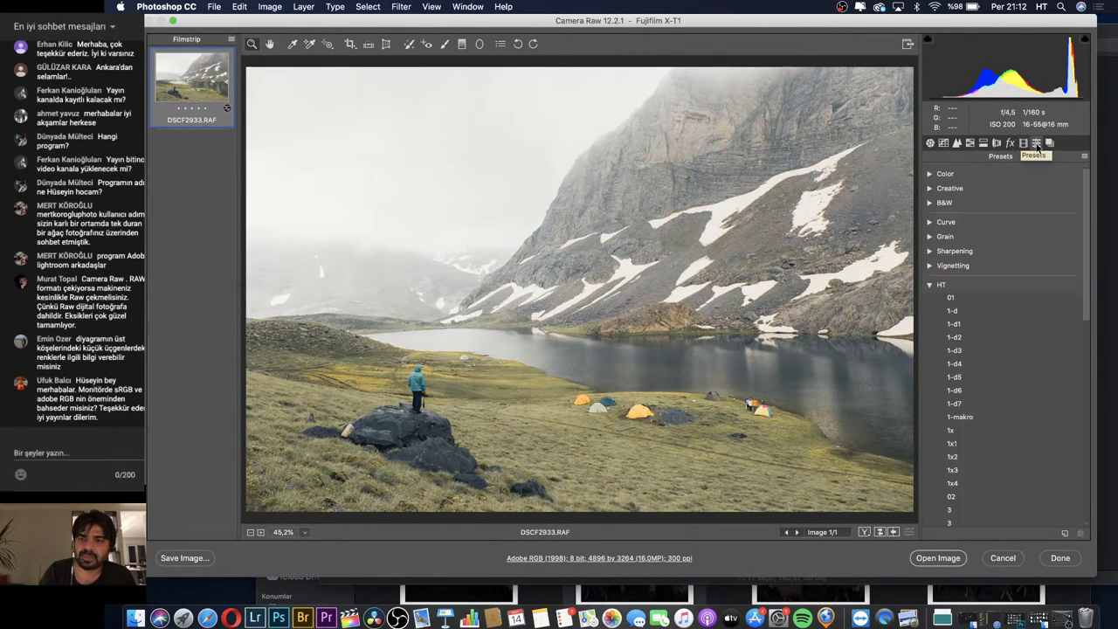
left_click(930, 142)
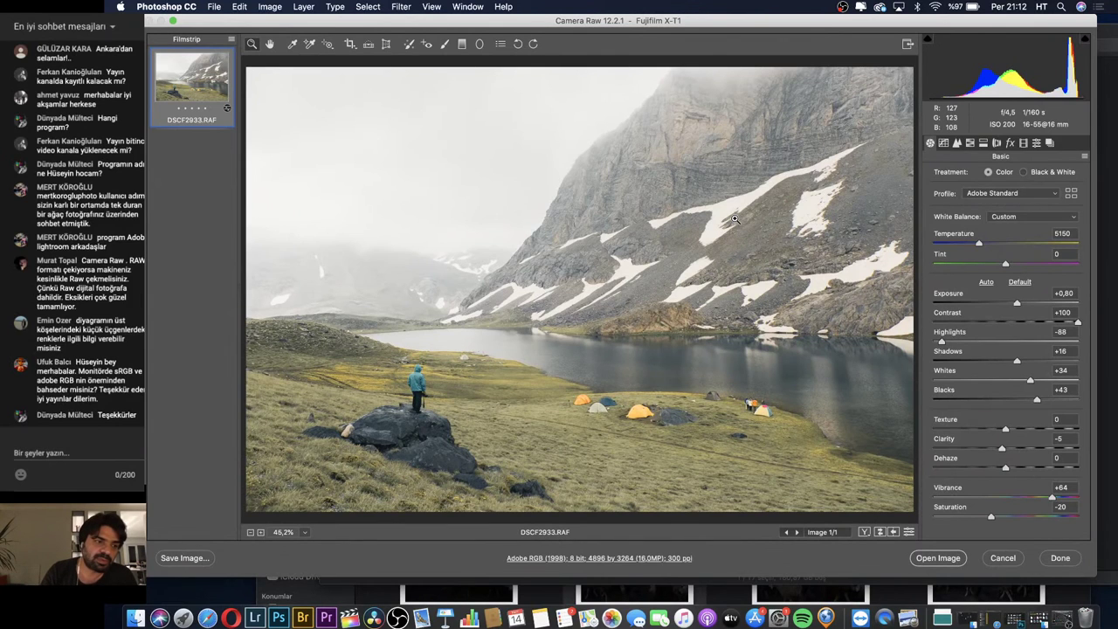
left_click(446, 45)
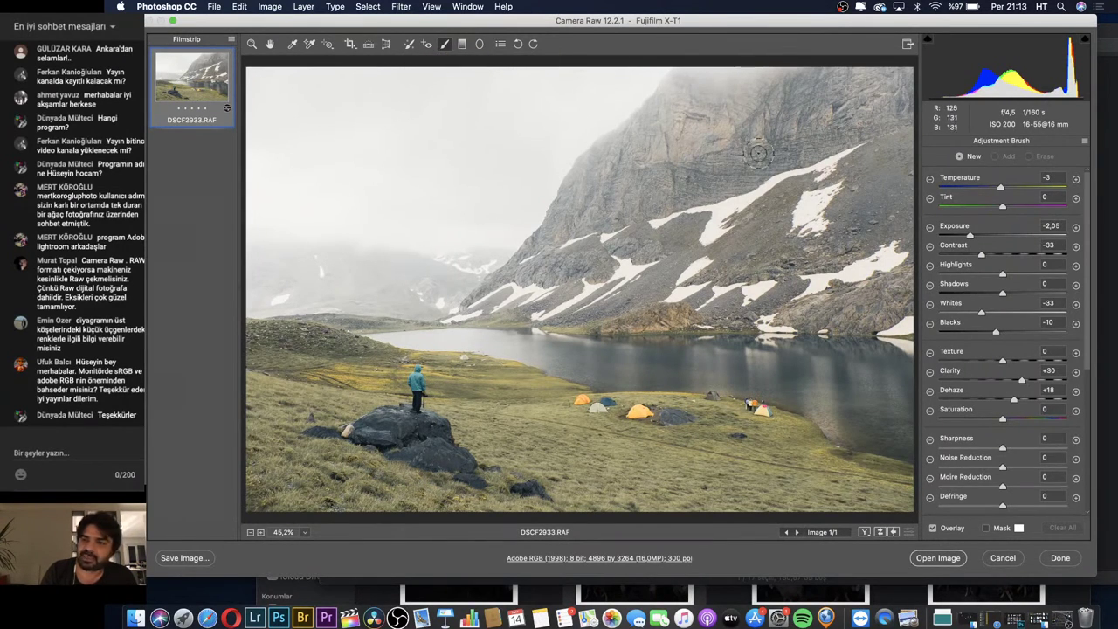
Reset the brush and set its Exposure to -0.35
left_click(1074, 227)
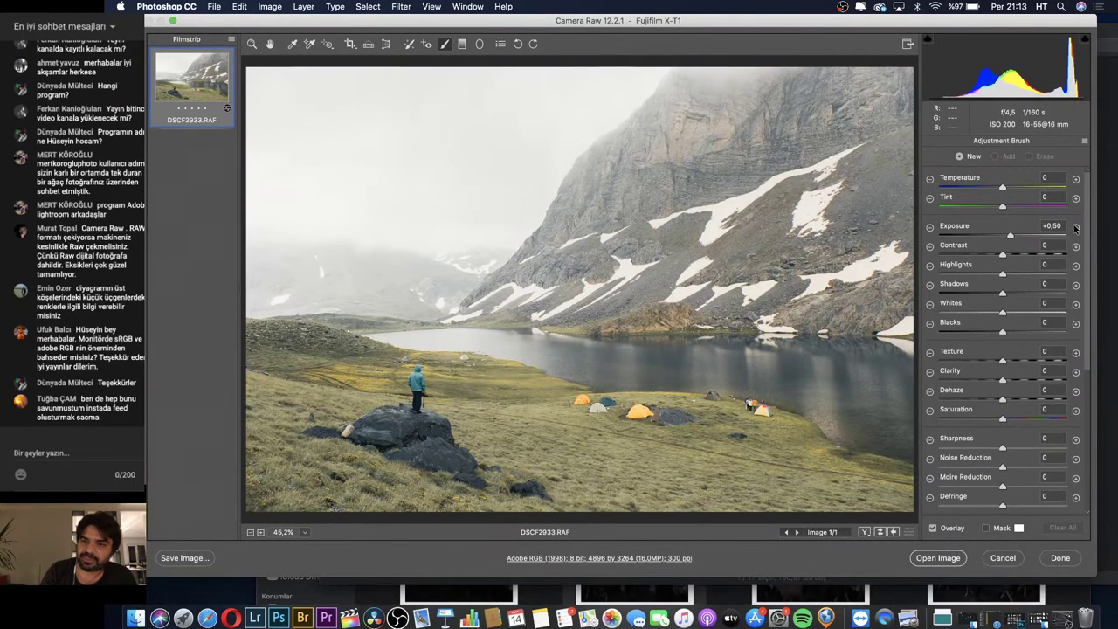
left_click_drag(1010, 236, 1004, 237)
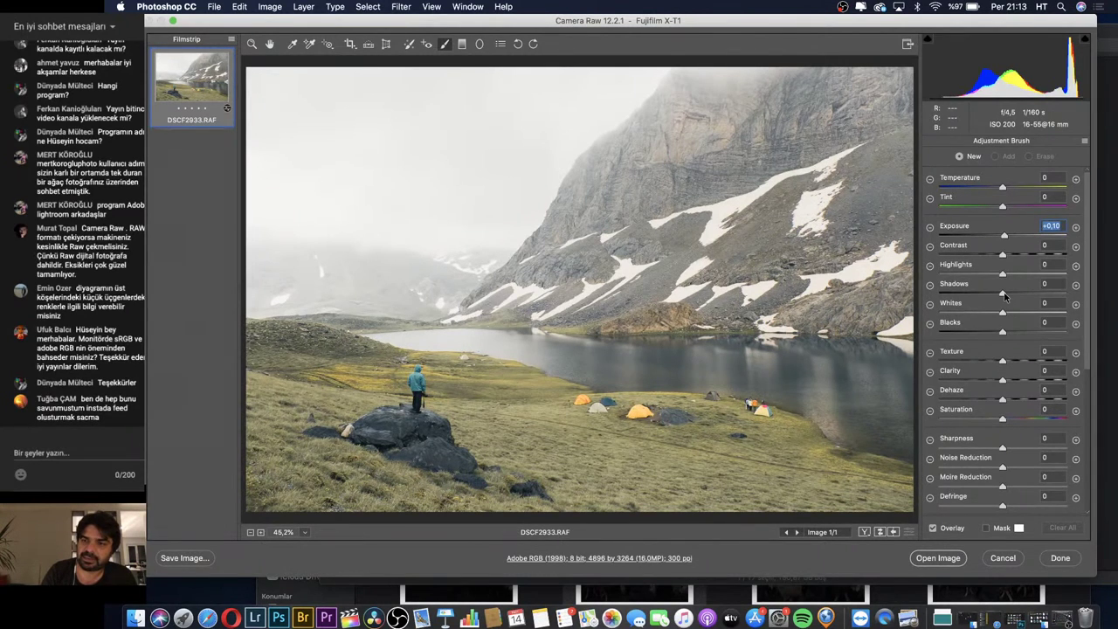
left_click_drag(1003, 236, 1000, 237)
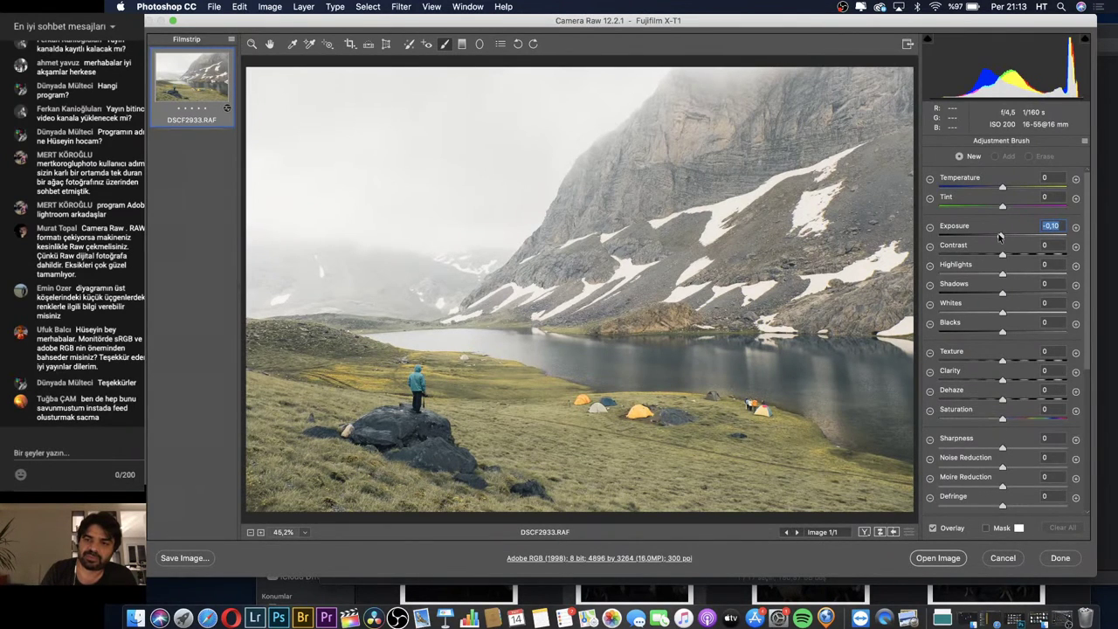
left_click_drag(1000, 236, 997, 238)
Set the brush Size to 9, enable Auto Mask, and paint the first stroke on the sky
scroll(977, 382, "down", 3)
scroll(977, 382, "down", 3)
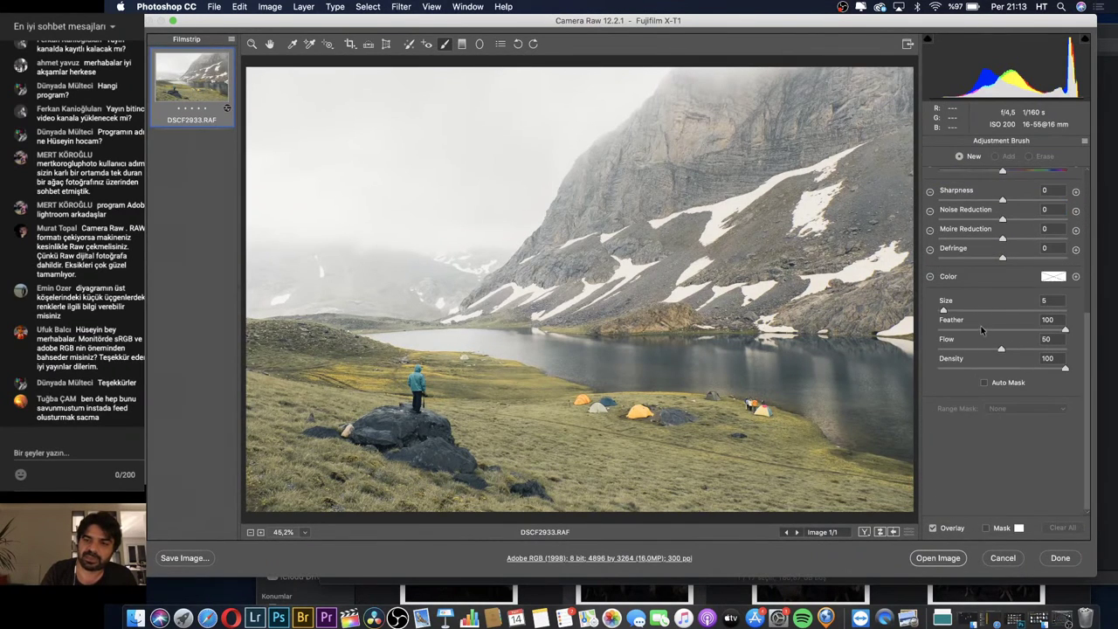
left_click_drag(943, 310, 948, 311)
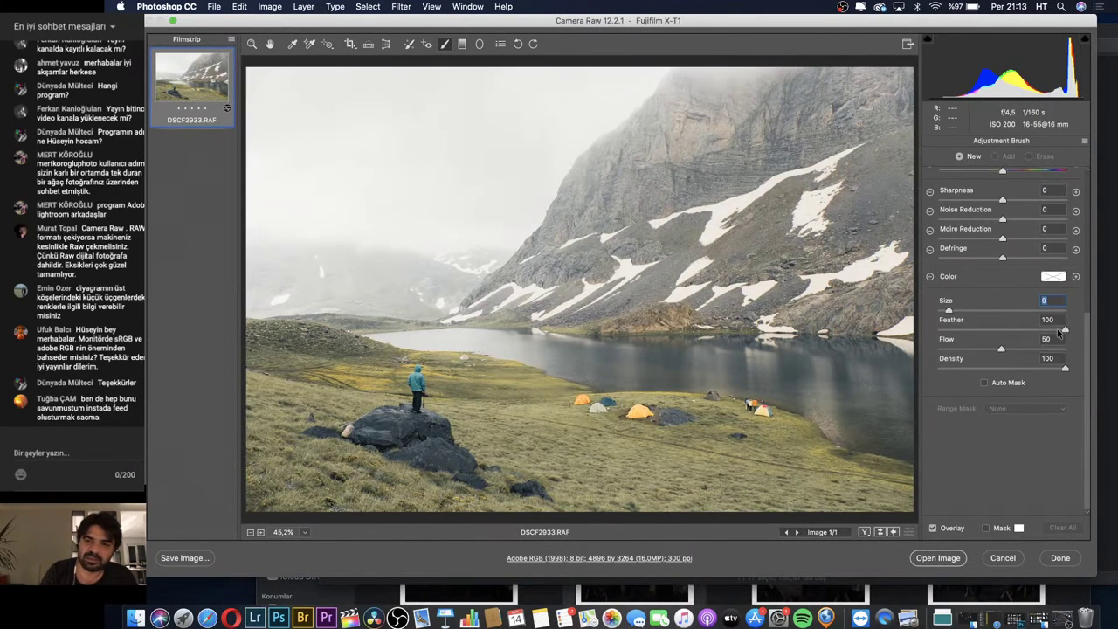
scroll(1017, 365, "up", 8)
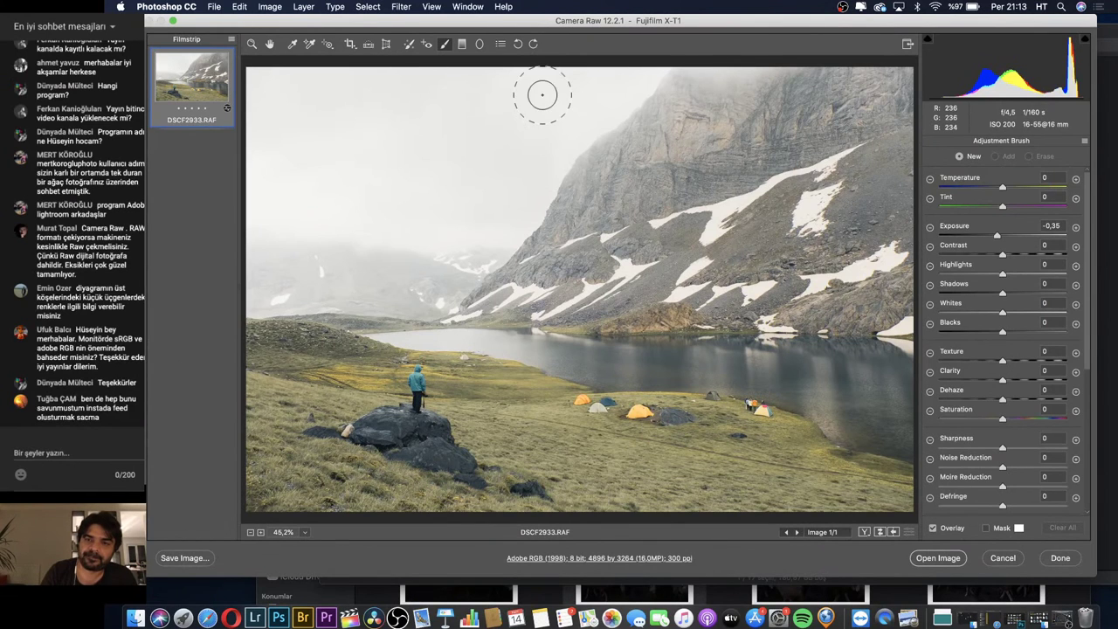
scroll(986, 285, "down", 8)
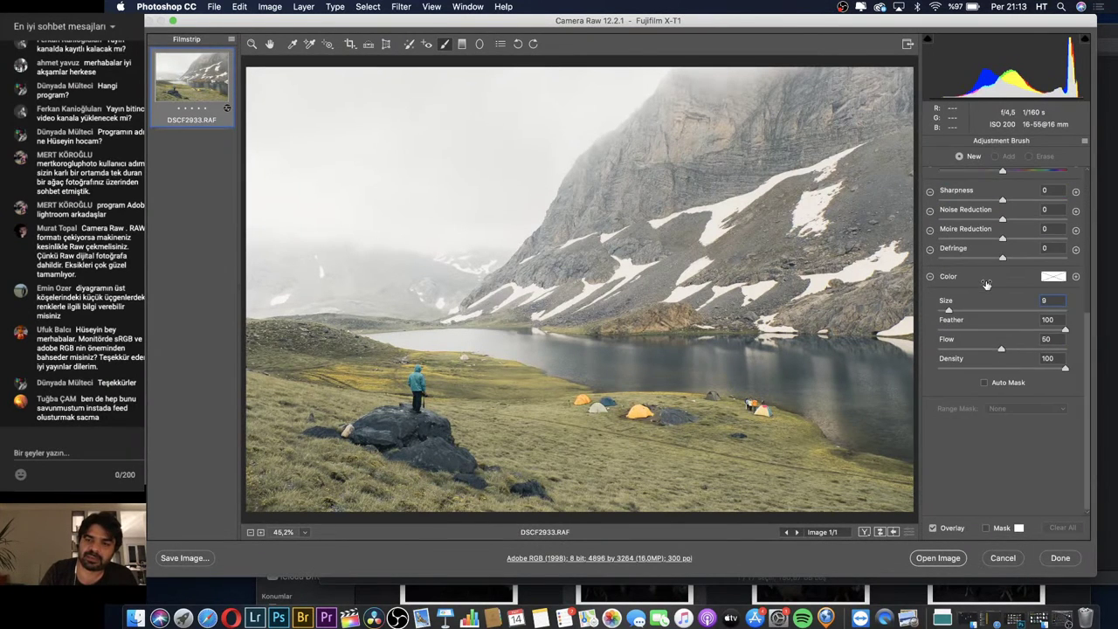
left_click(984, 382)
left_click(448, 172)
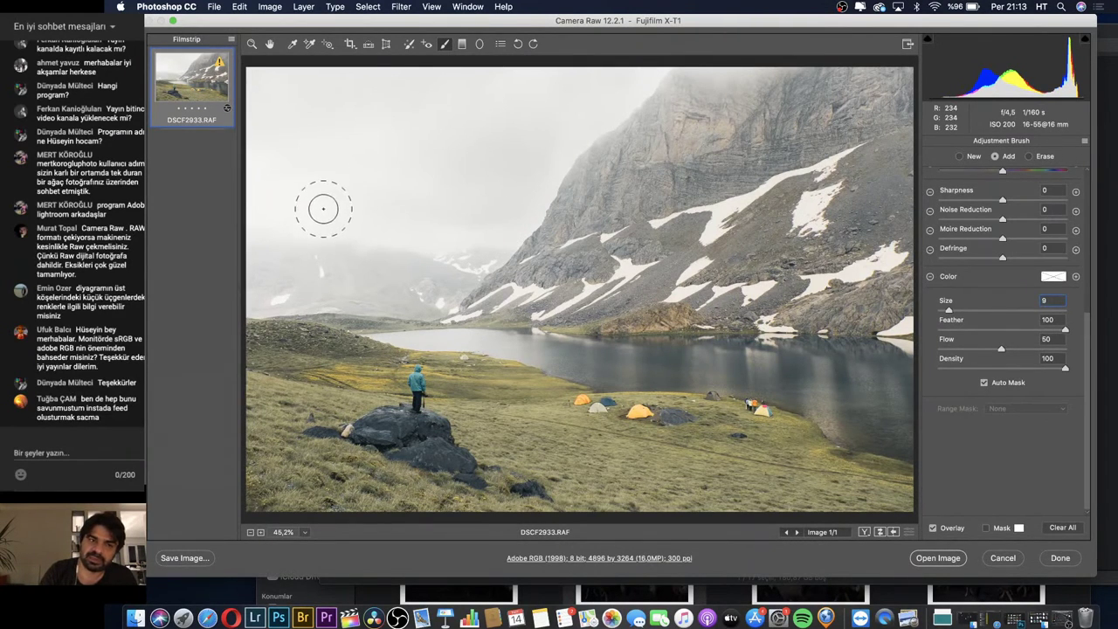
Paint the darkening brush across the sky, settling its exposure at -1.25
left_click_drag(455, 163, 322, 196)
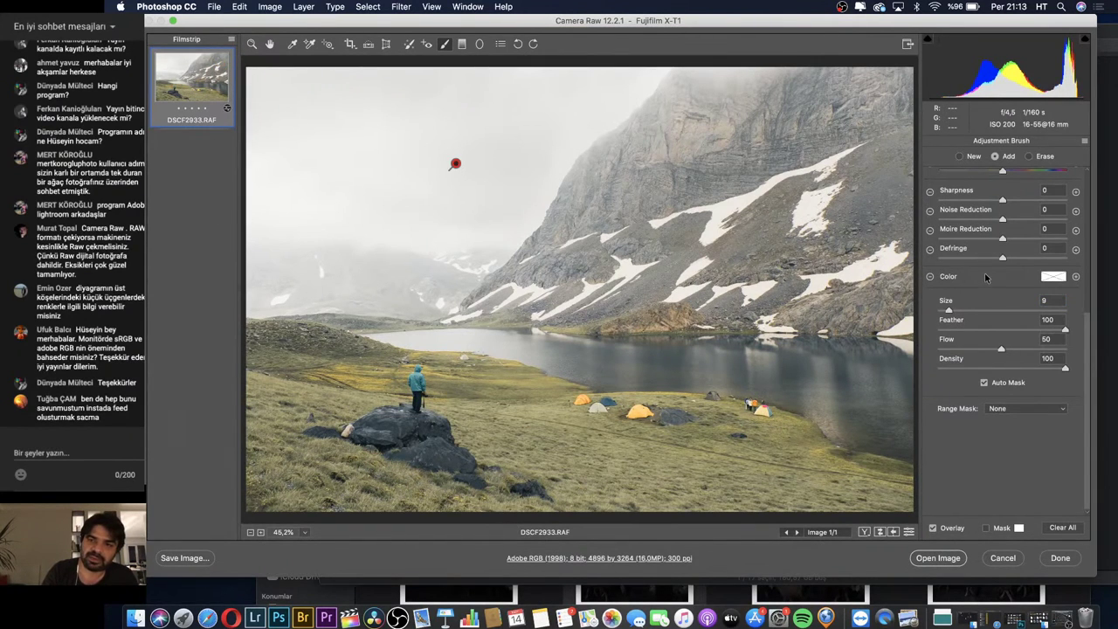
scroll(984, 272, "up", 5)
left_click_drag(990, 236, 974, 236)
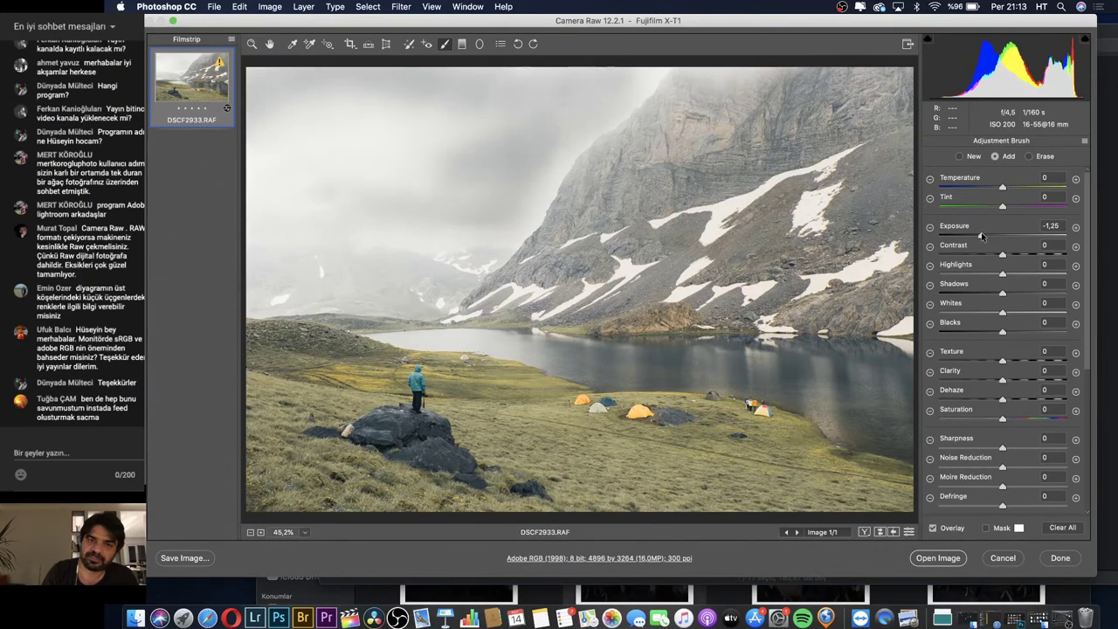
mouse_move(565, 70)
left_mouse_down()
mouse_move(245, 179)
mouse_move(474, 180)
mouse_move(451, 237)
mouse_move(535, 186)
mouse_move(549, 159)
left_mouse_up()
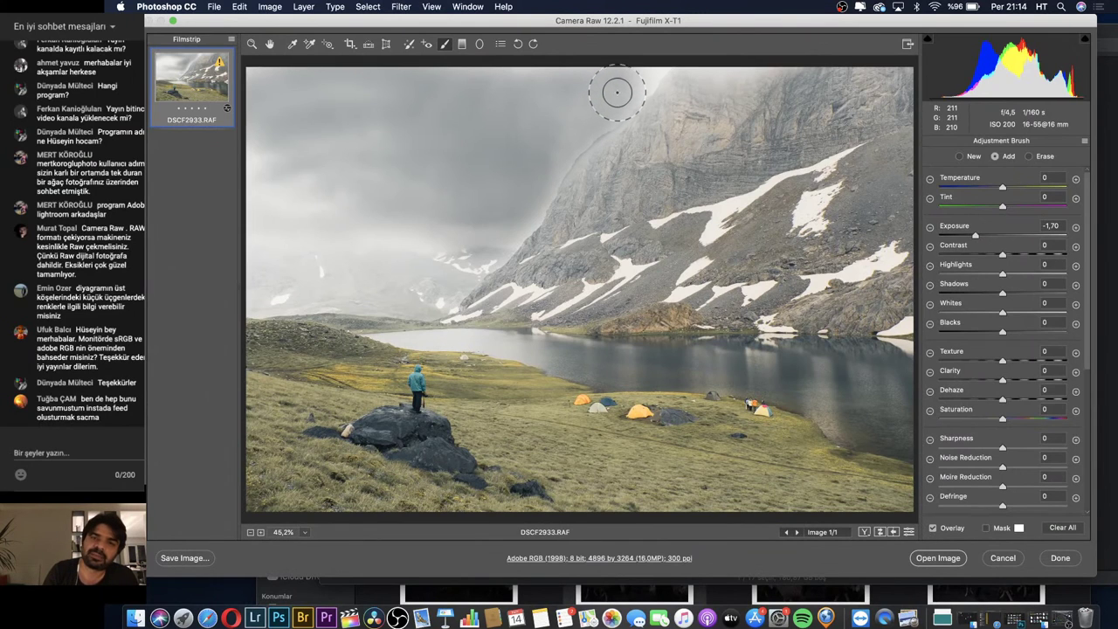
left_click_drag(623, 85, 654, 63)
mouse_move(442, 233)
left_mouse_down()
mouse_move(263, 163)
mouse_move(219, 169)
left_mouse_up()
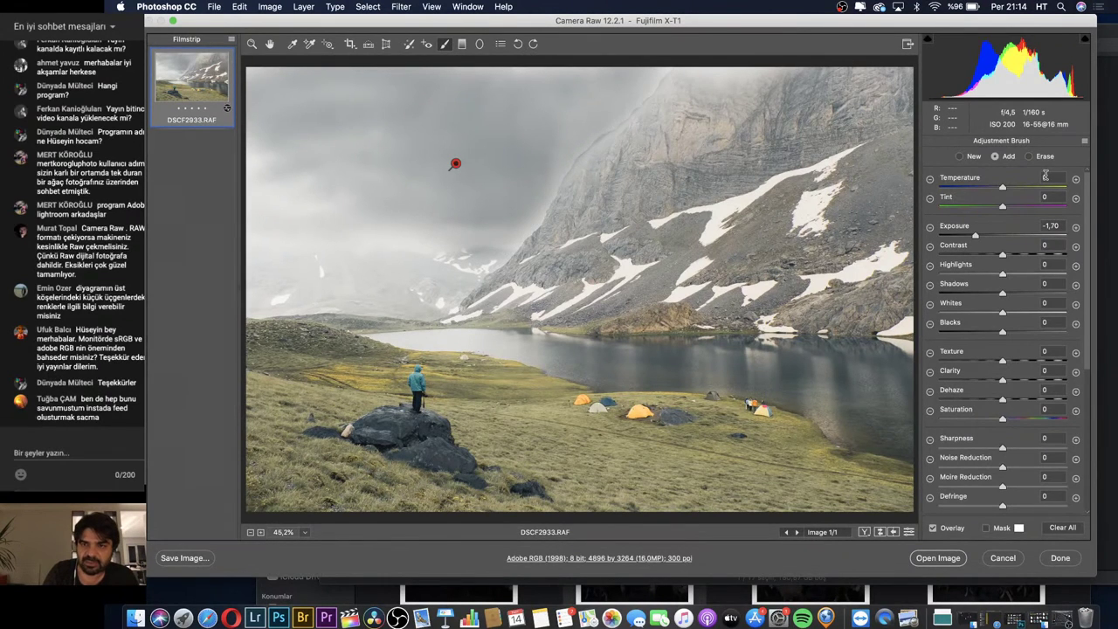
left_click_drag(975, 234, 1047, 254)
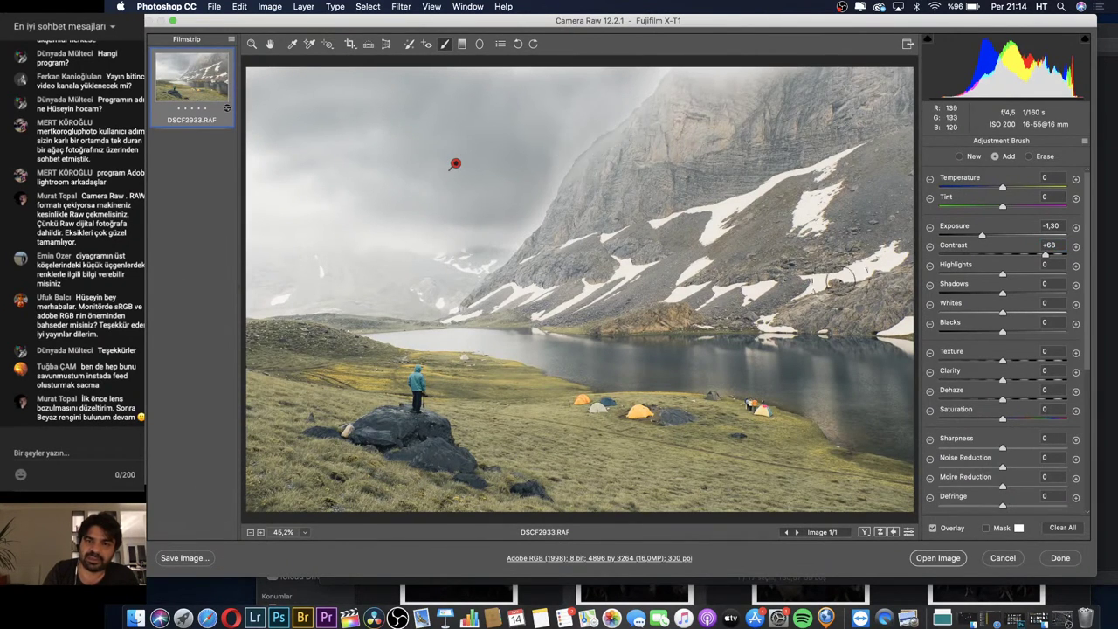
Reduce the brush to size 7 and paint darkening along the mountain edge
scroll(952, 337, "down", 5)
scroll(952, 337, "down", 5)
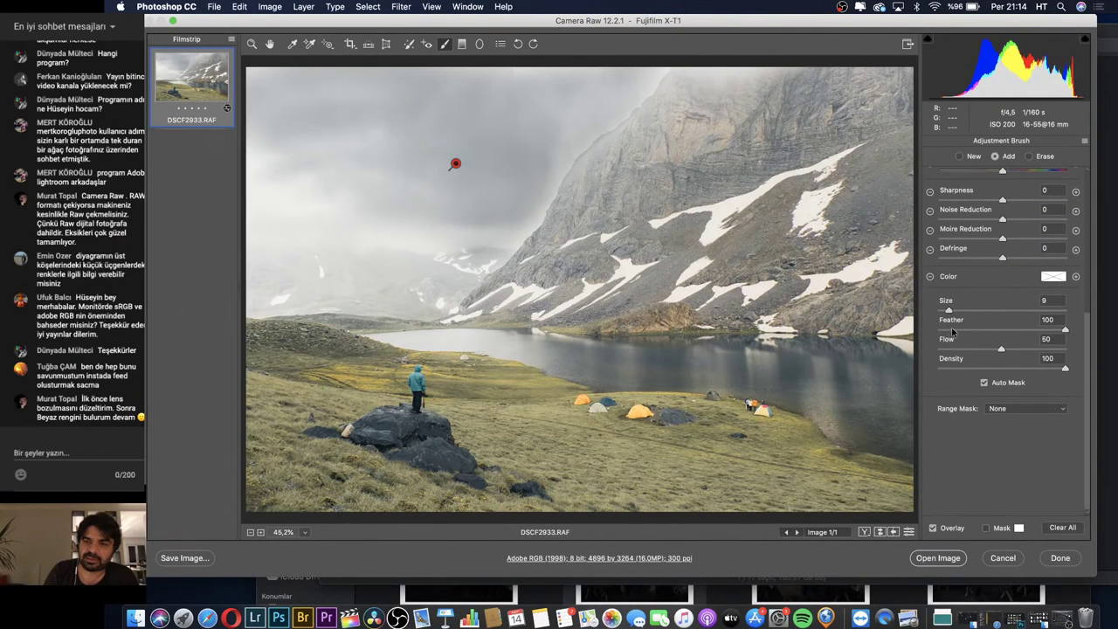
left_click_drag(949, 310, 945, 310)
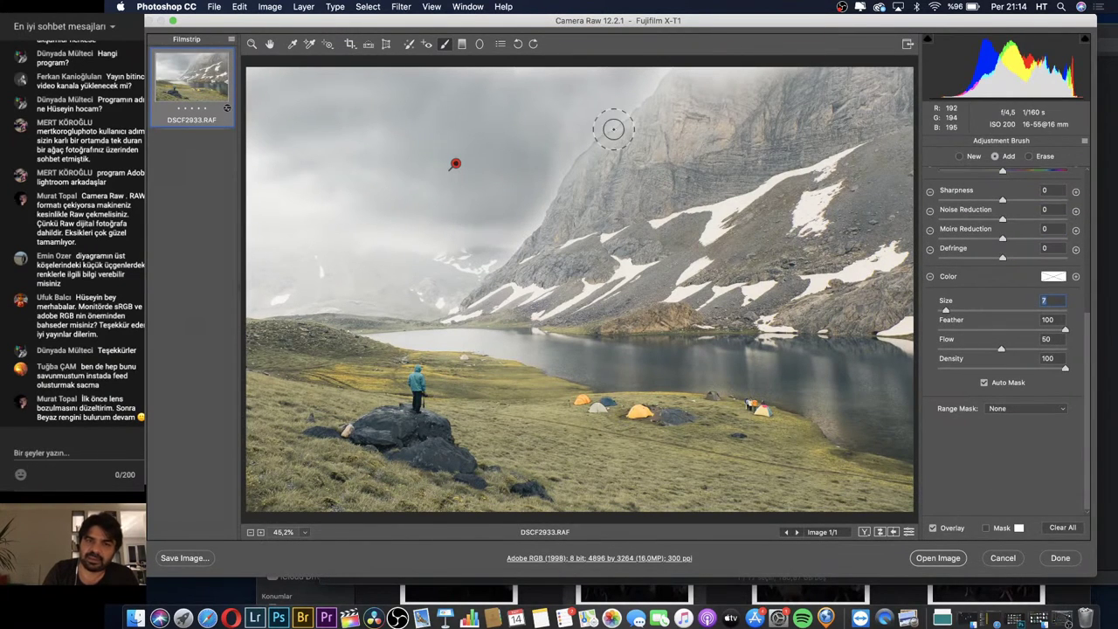
mouse_move(572, 131)
left_mouse_down()
mouse_move(505, 232)
mouse_move(380, 228)
left_mouse_up()
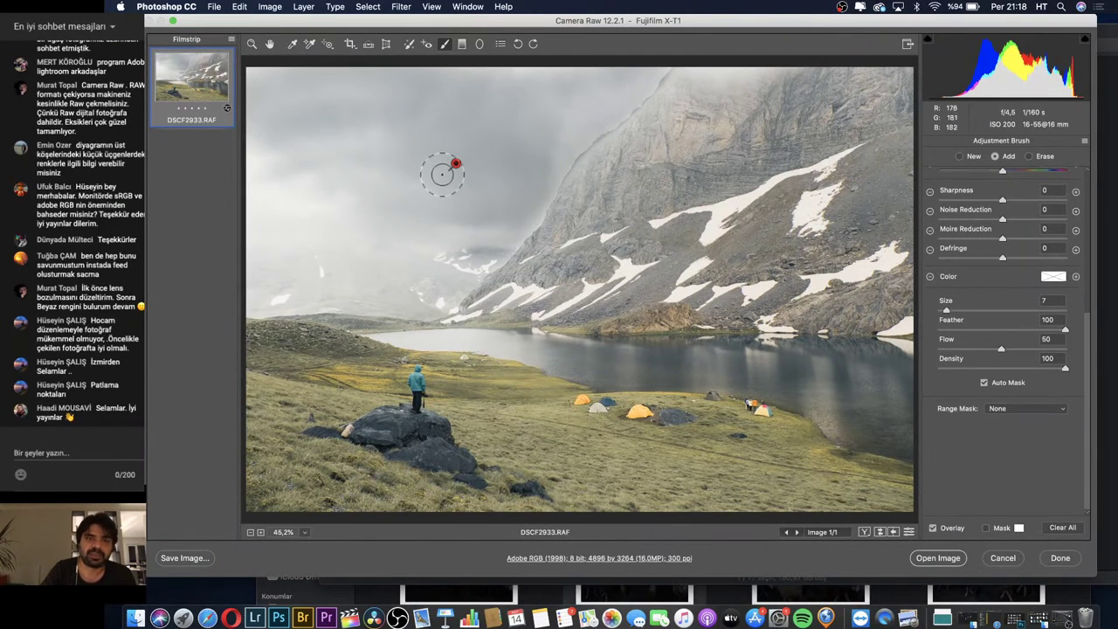
Reselect the sky brush adjustment and give it Clarity +44 and Dehaze +7
left_click(463, 48)
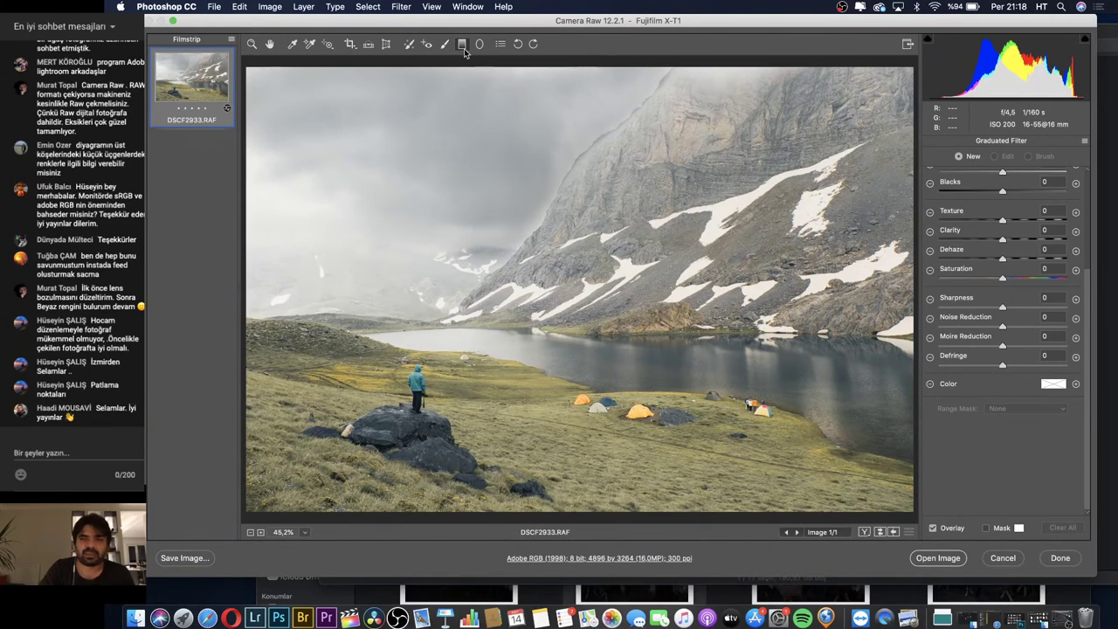
left_click(445, 44)
left_click(456, 166)
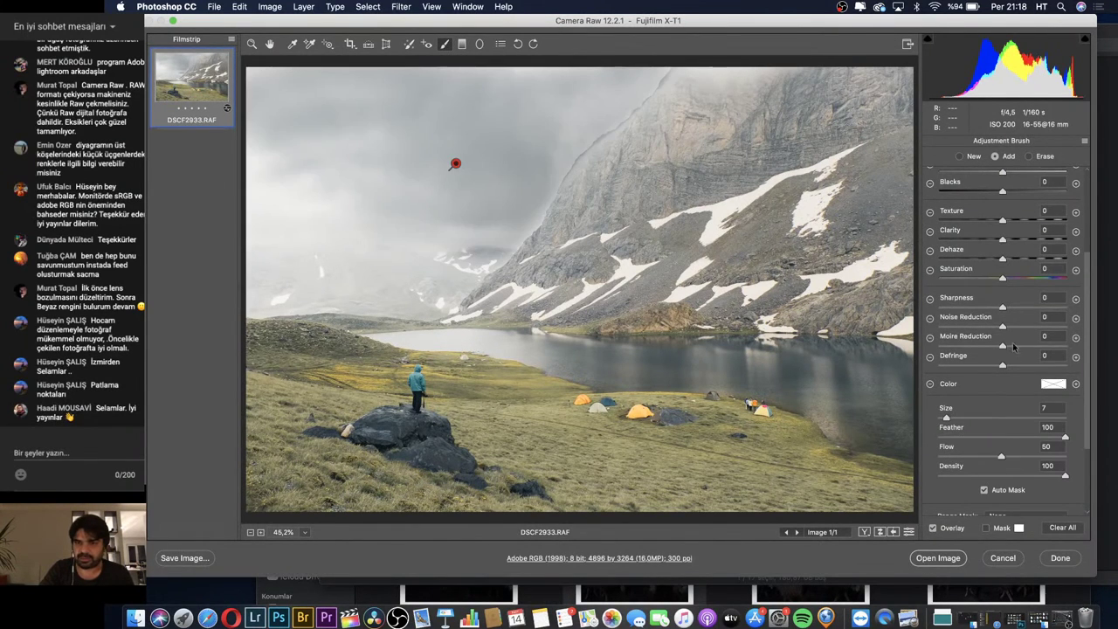
left_click_drag(1002, 240, 1031, 240)
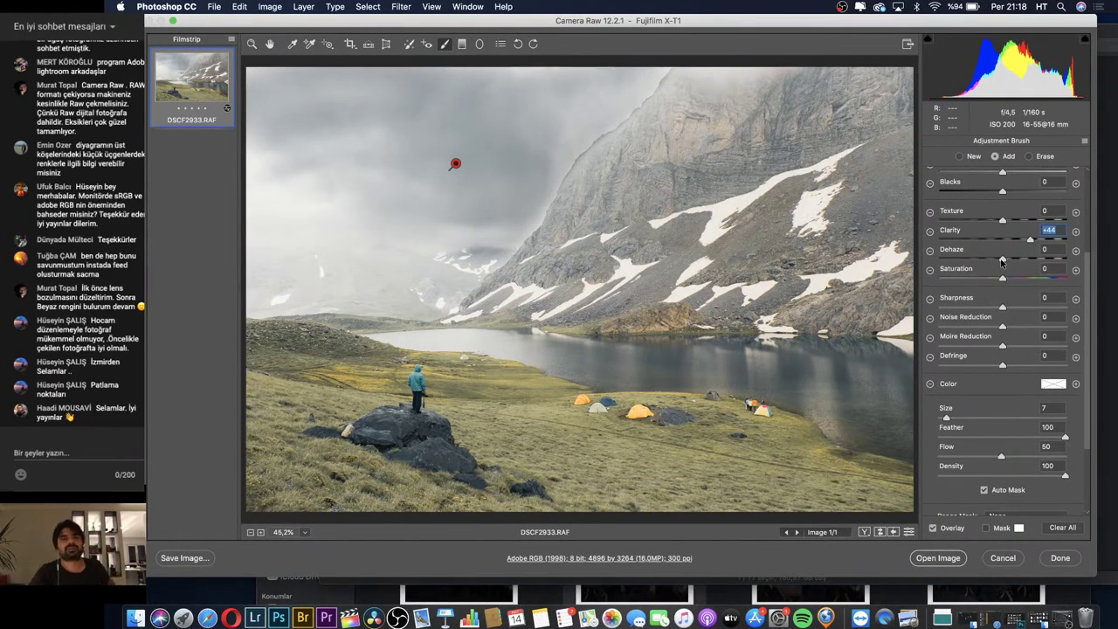
left_click_drag(1001, 259, 1006, 260)
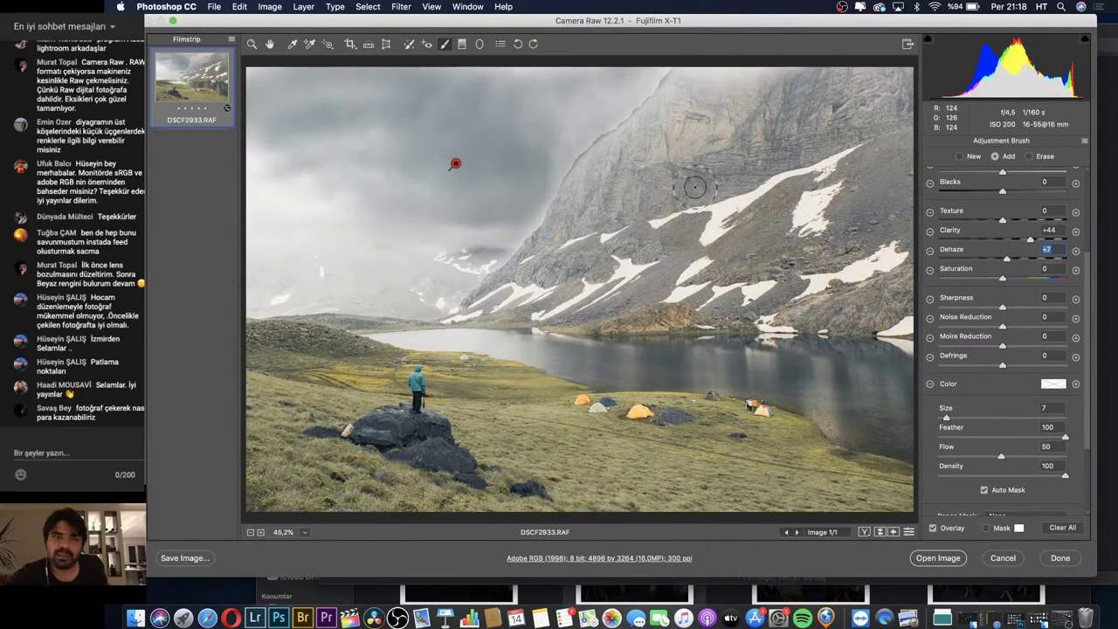
left_click(461, 45)
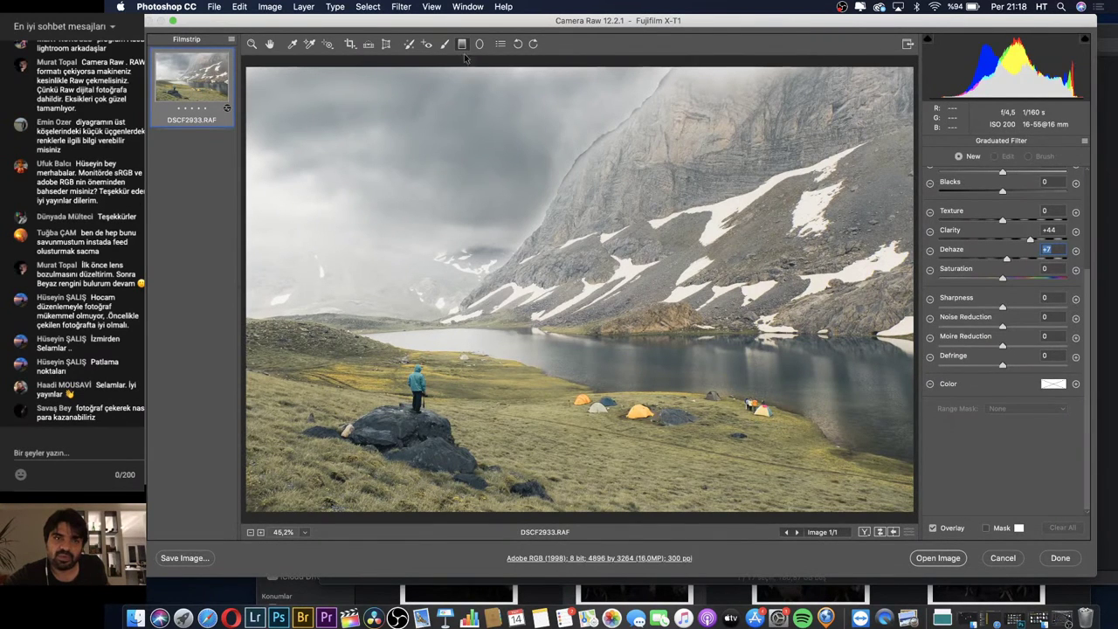
Draw a trial sky gradient, tweak its clarity and exposure, then delete it
left_click_drag(412, 111, 485, 268)
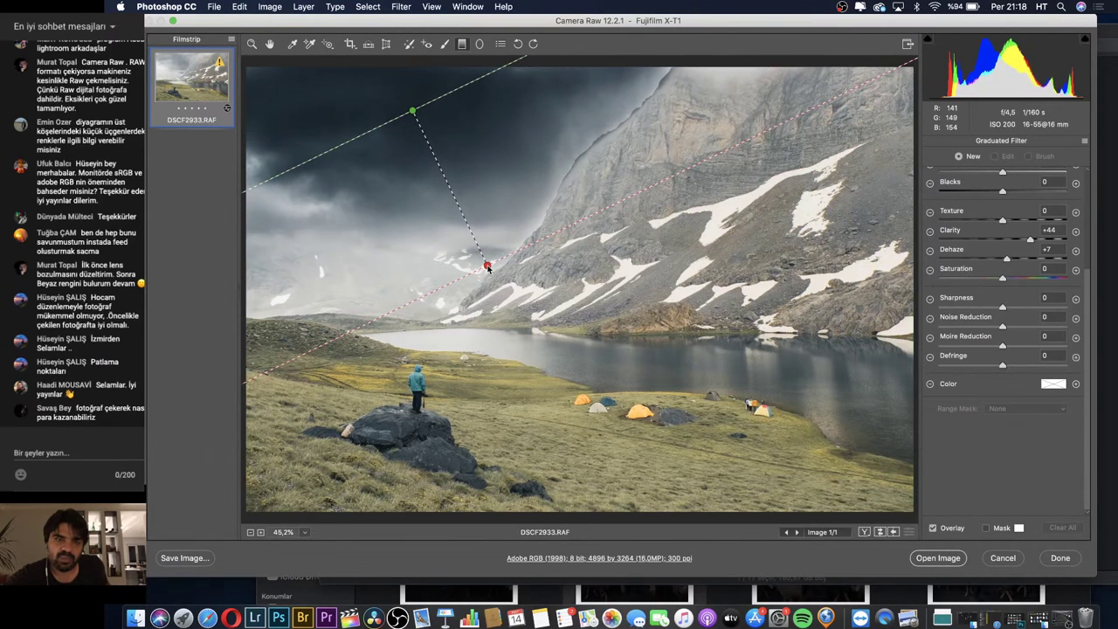
left_click_drag(485, 268, 496, 268)
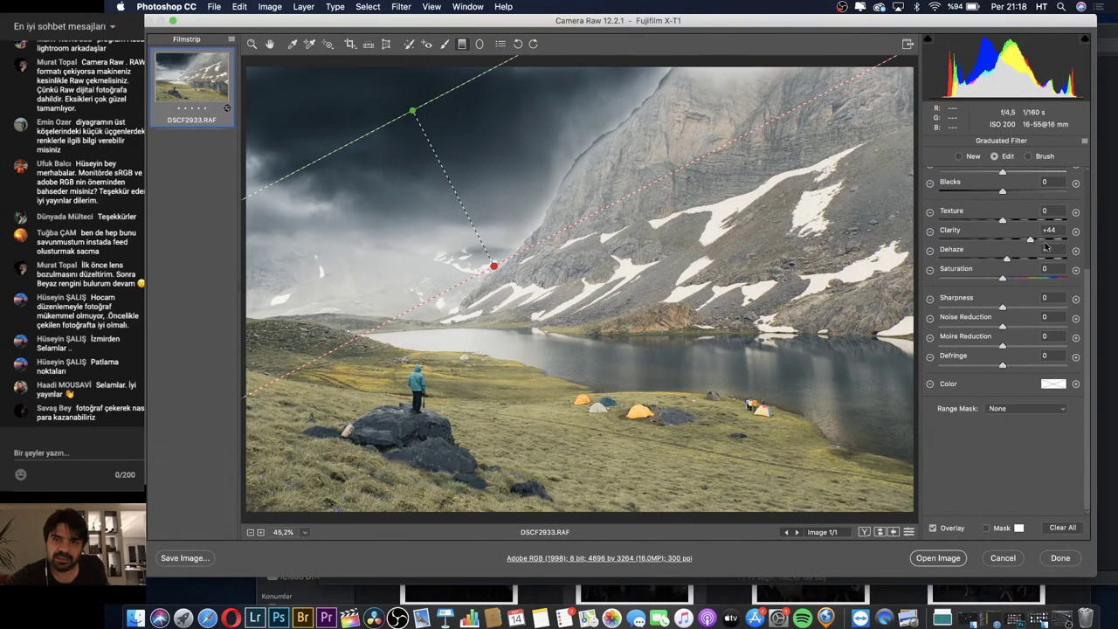
left_click_drag(1030, 239, 1014, 243)
scroll(1013, 243, "up", 5)
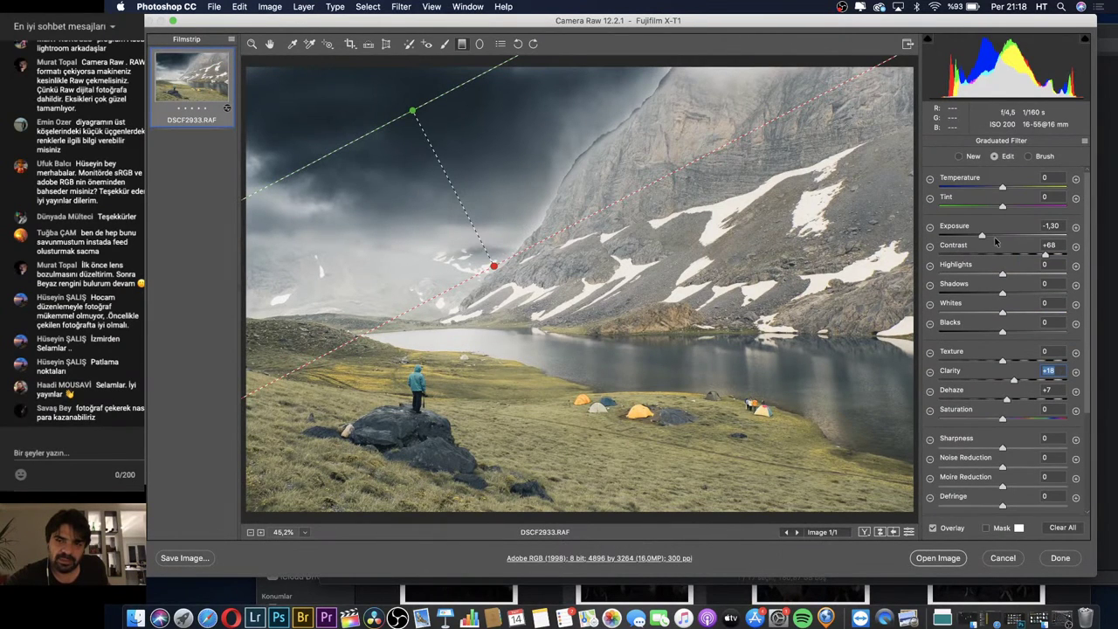
left_click_drag(992, 238, 986, 241)
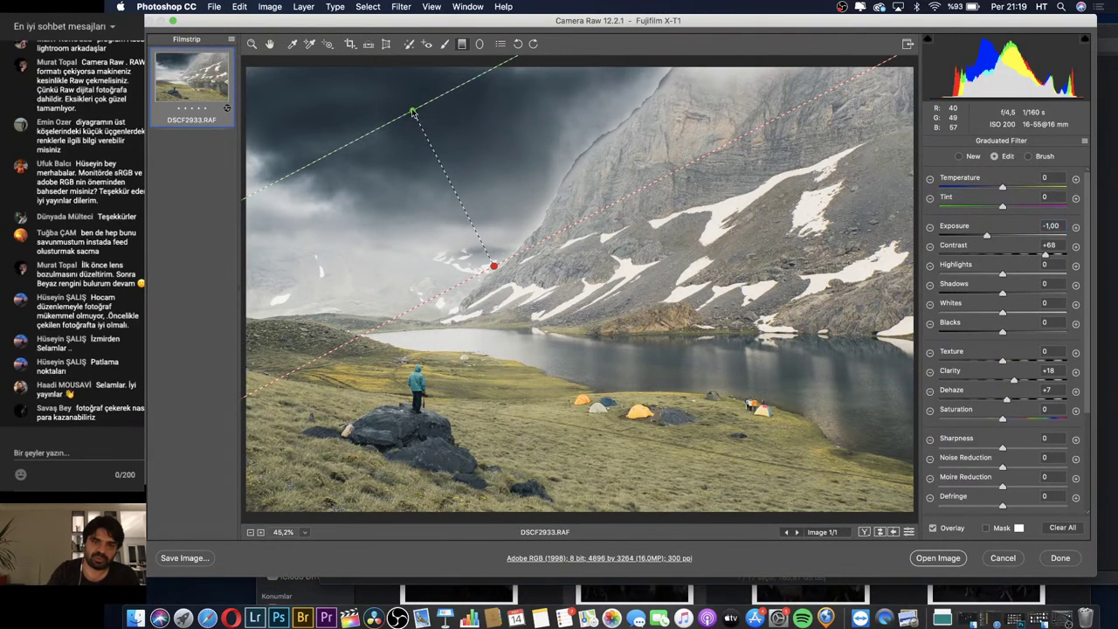
key("Delete")
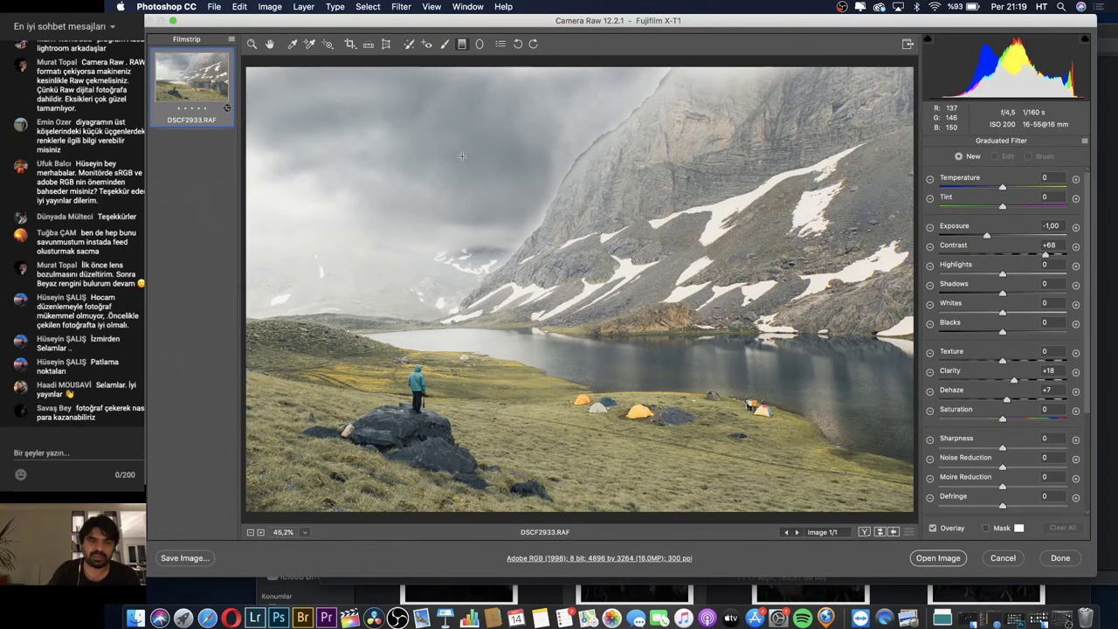
Redraw the sky gradient down to the ridge, then start a foreground gradient from the bottom
mouse_move(389, 128)
left_mouse_down()
mouse_move(437, 290)
mouse_move(459, 294)
left_mouse_up()
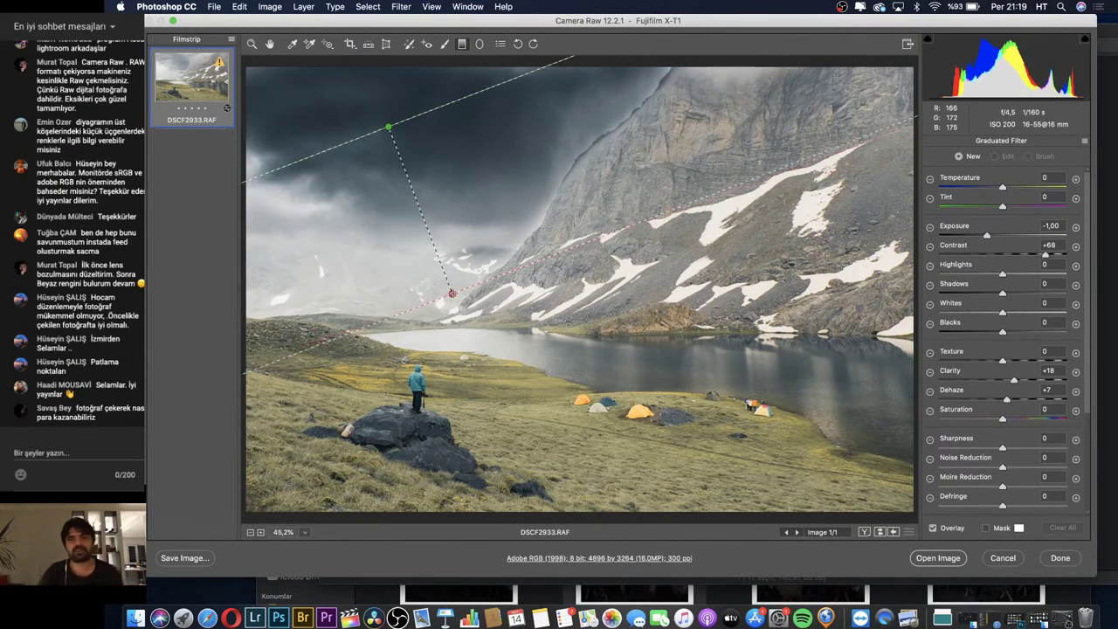
left_click_drag(459, 293, 459, 295)
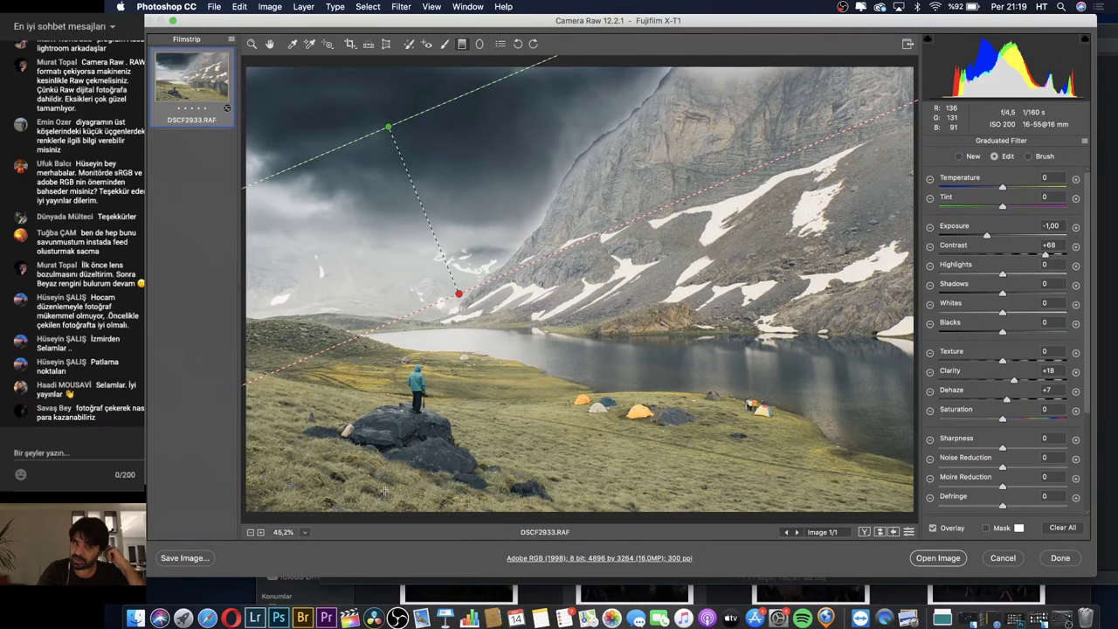
left_click(1075, 227)
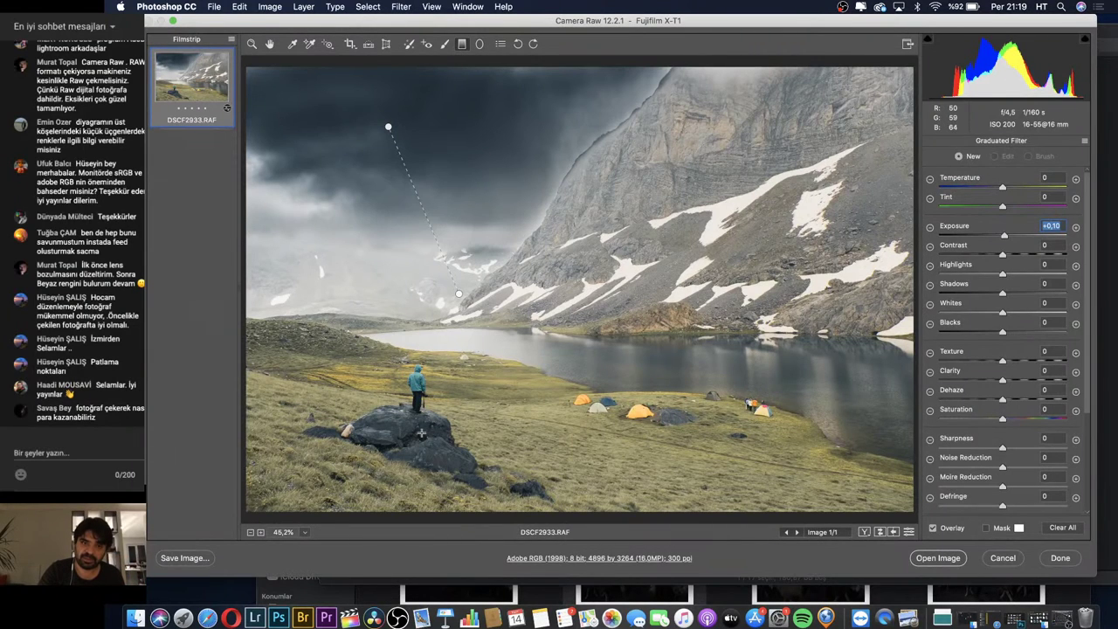
left_click_drag(419, 504, 442, 376)
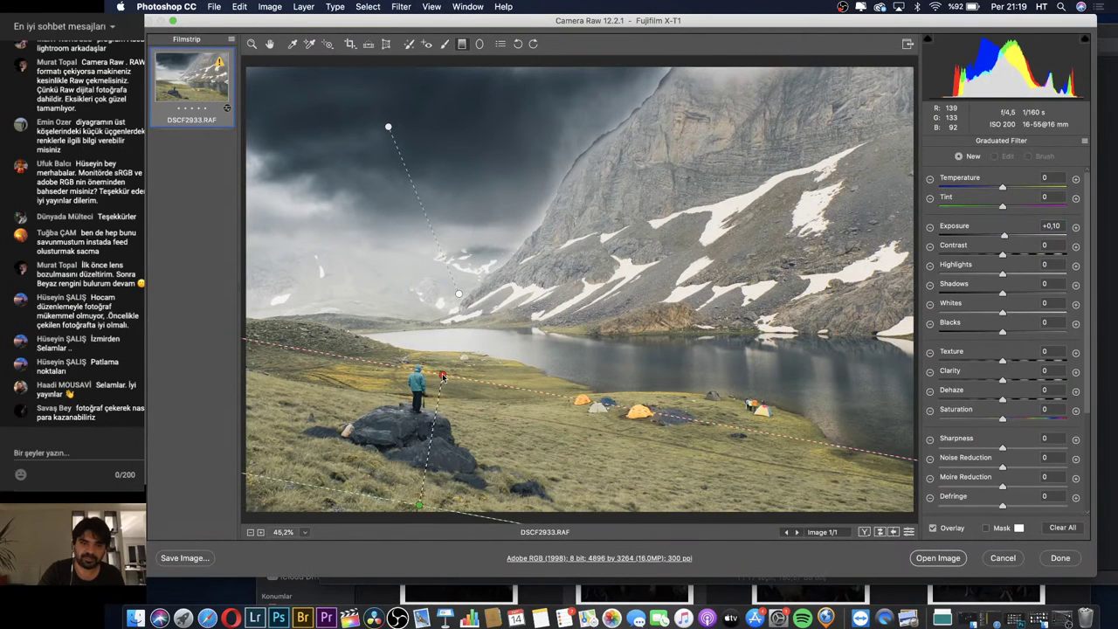
Give the foreground filter Exposure -0.60, Whites +63, Clarity +10 and Texture +6
mouse_move(1003, 236)
left_mouse_down()
mouse_move(989, 236)
mouse_move(1032, 254)
mouse_move(996, 236)
left_mouse_up()
left_click_drag(1003, 313, 1042, 312)
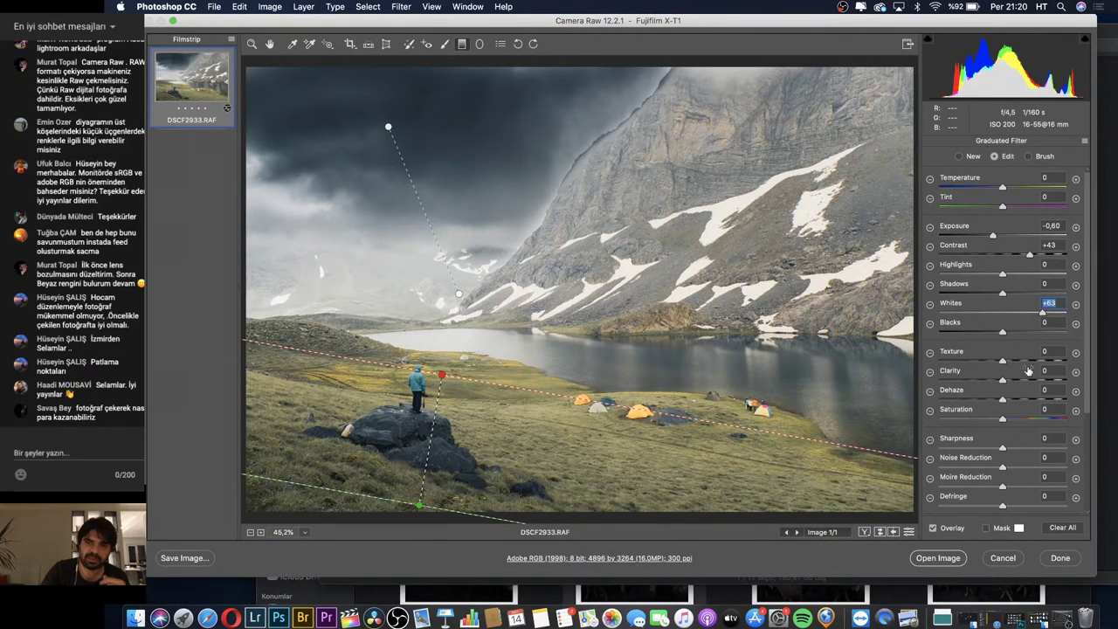
left_click_drag(1002, 381, 1008, 382)
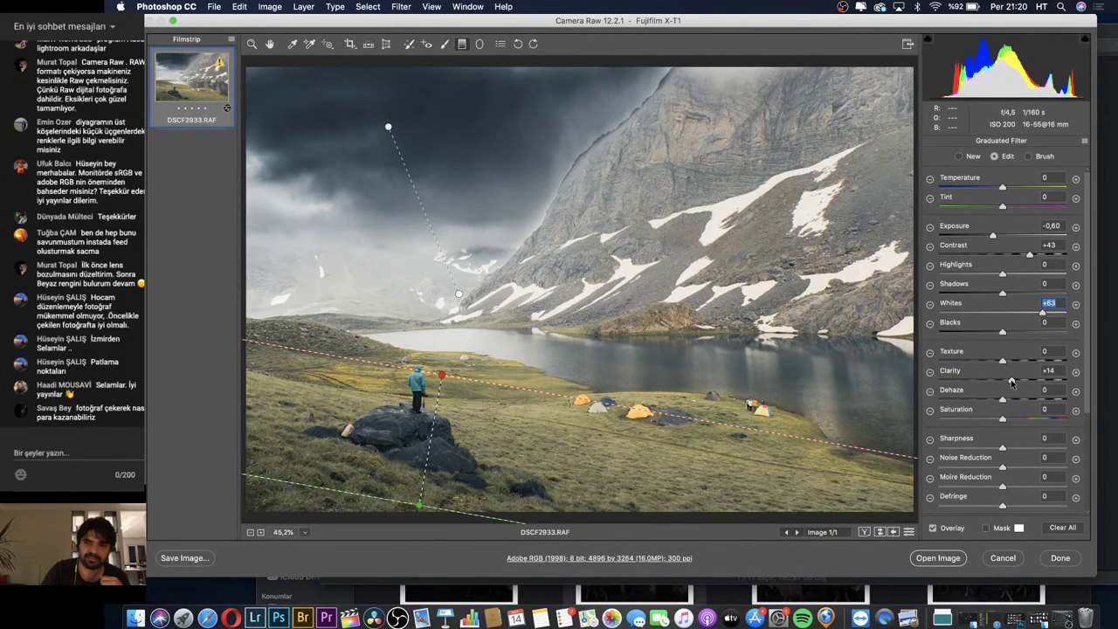
left_click(1009, 385)
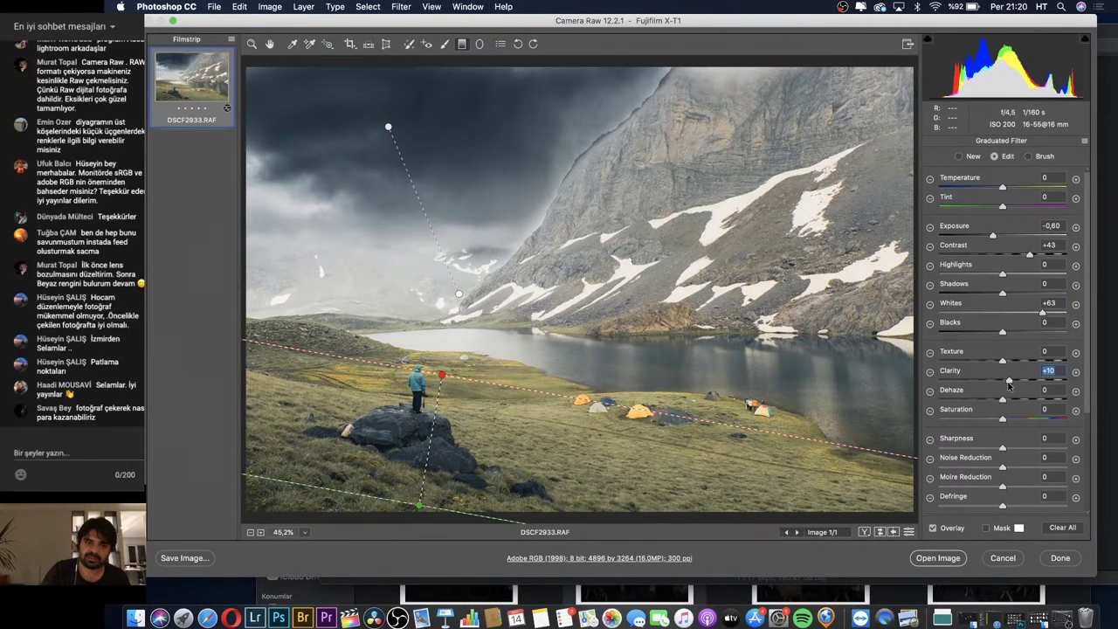
left_click_drag(1001, 362, 1005, 363)
left_click(1005, 365)
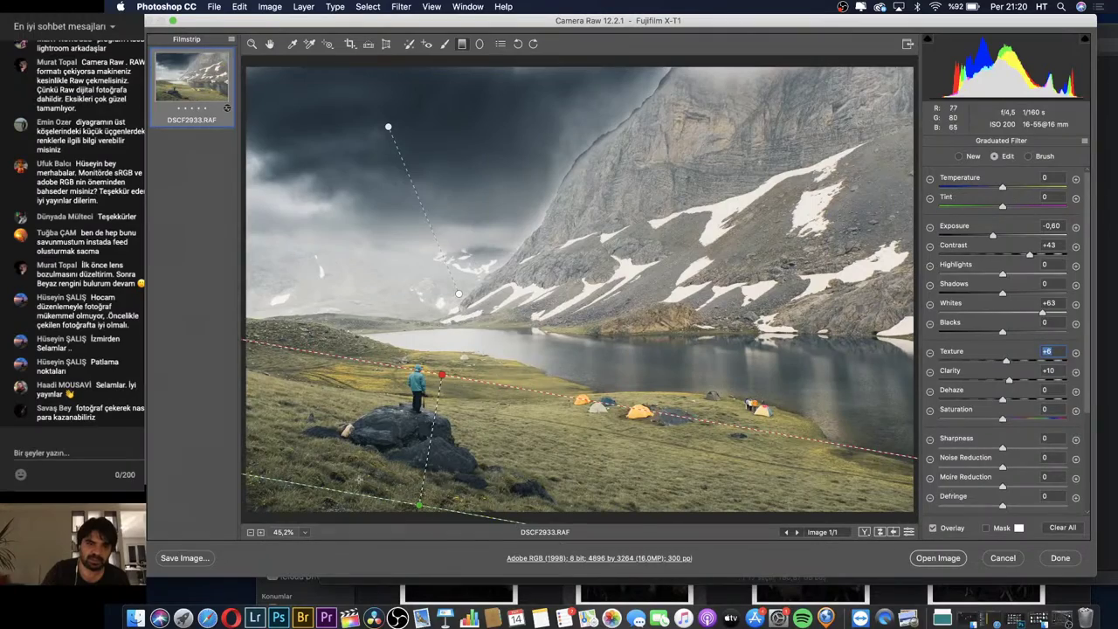
Zoom in on the grass to check detail, then zoom back out
key("z")
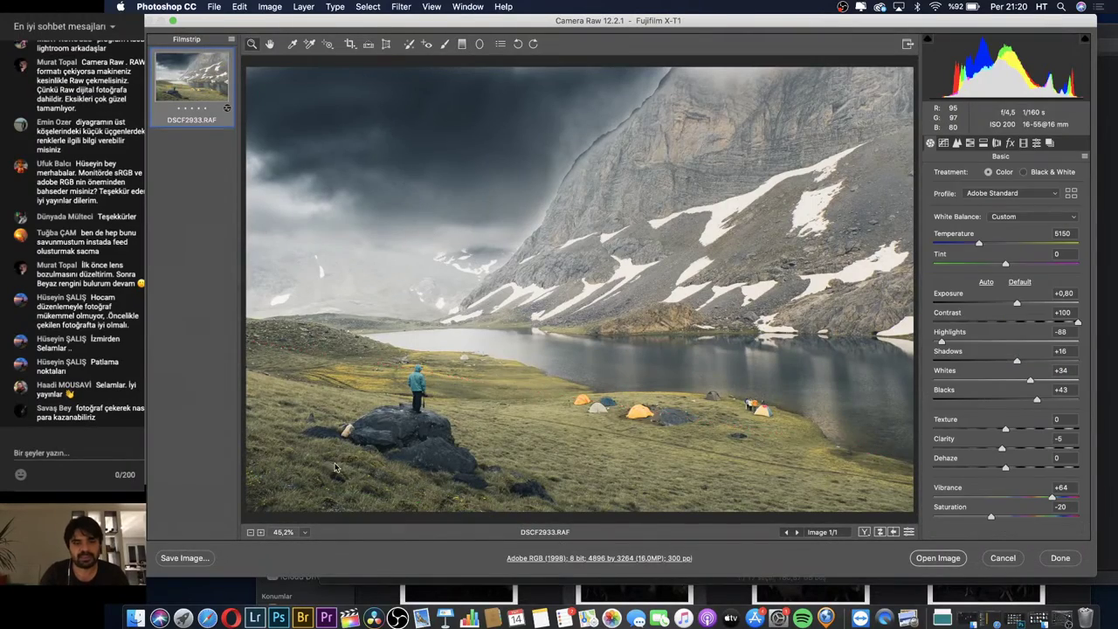
left_click(324, 463)
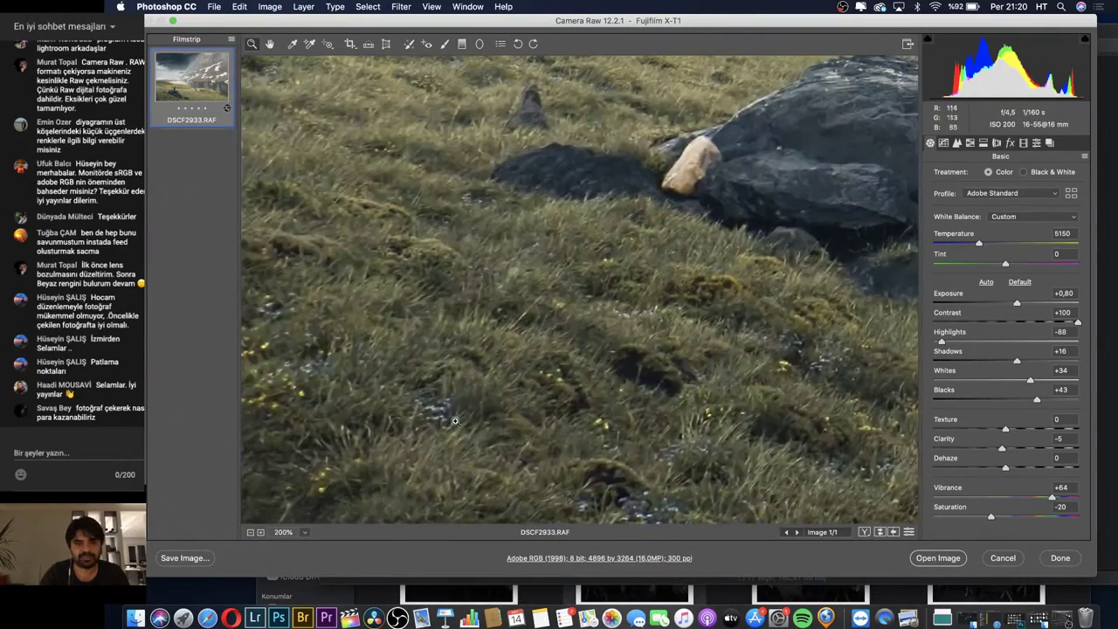
left_click(455, 422, "alt")
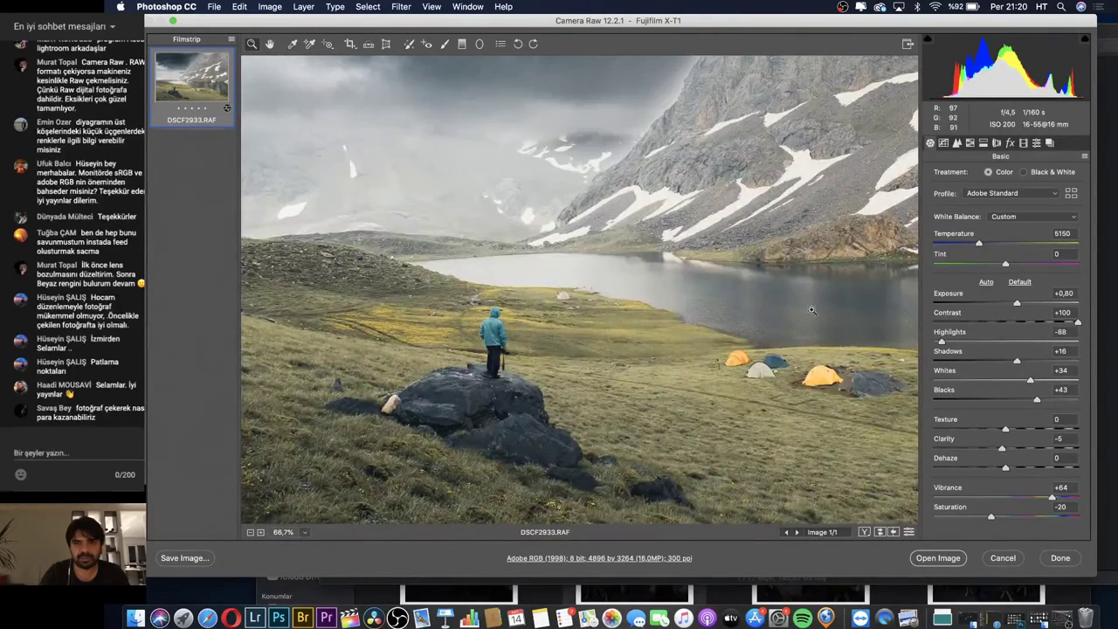
Reselect the foreground gradient, raise its Clarity to +21, nudge it, and return to Basic
left_click(460, 47)
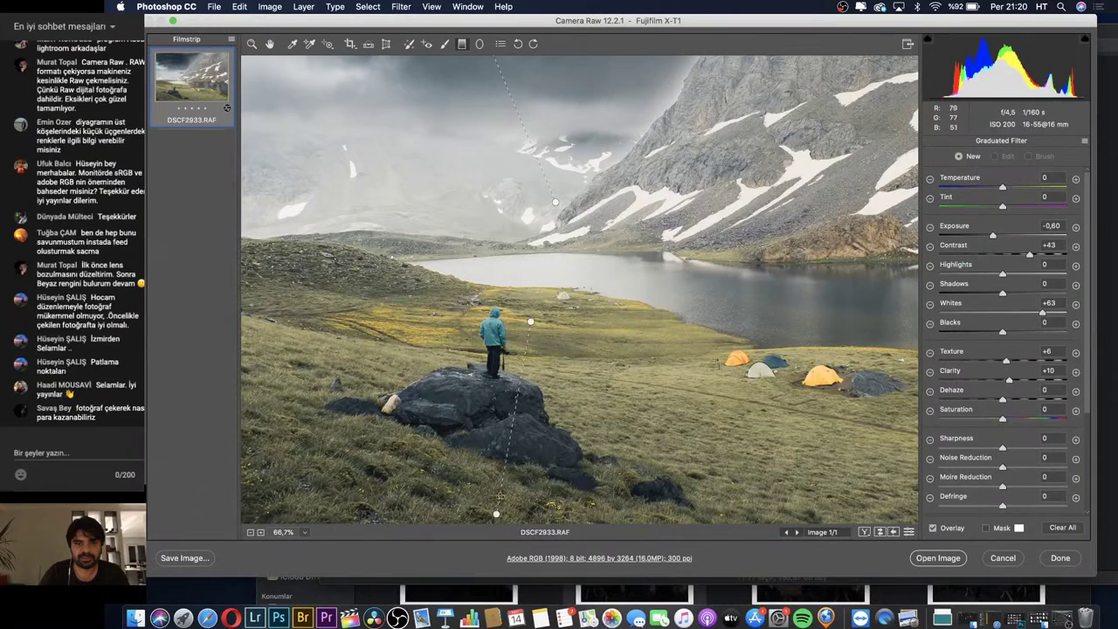
left_click_drag(501, 497, 496, 515)
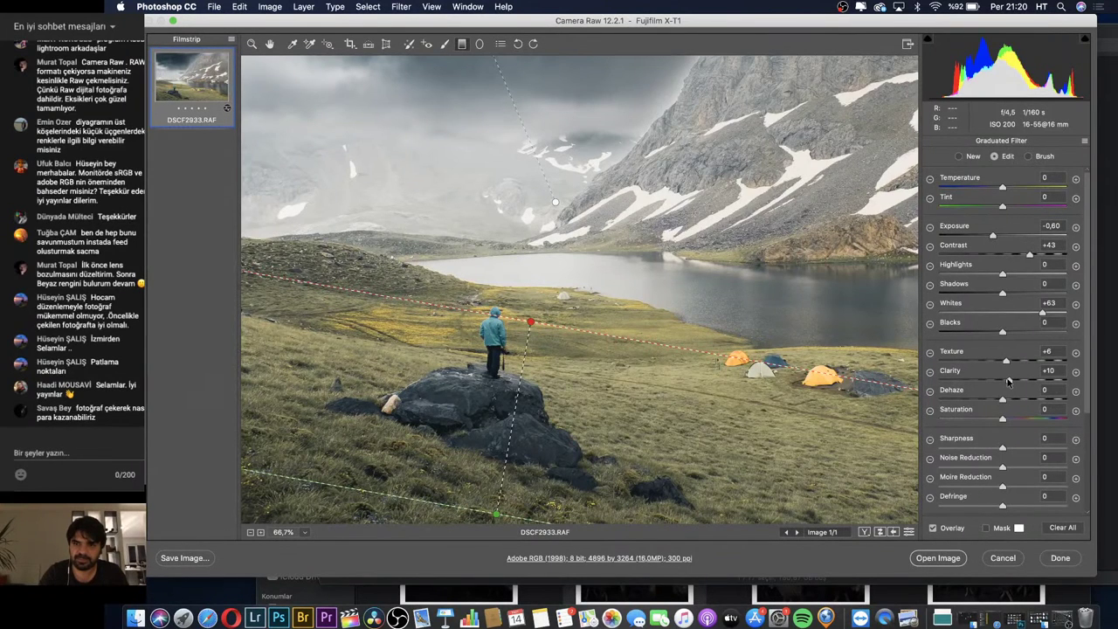
mouse_move(1006, 381)
left_mouse_down()
mouse_move(989, 383)
mouse_move(1018, 388)
left_mouse_up()
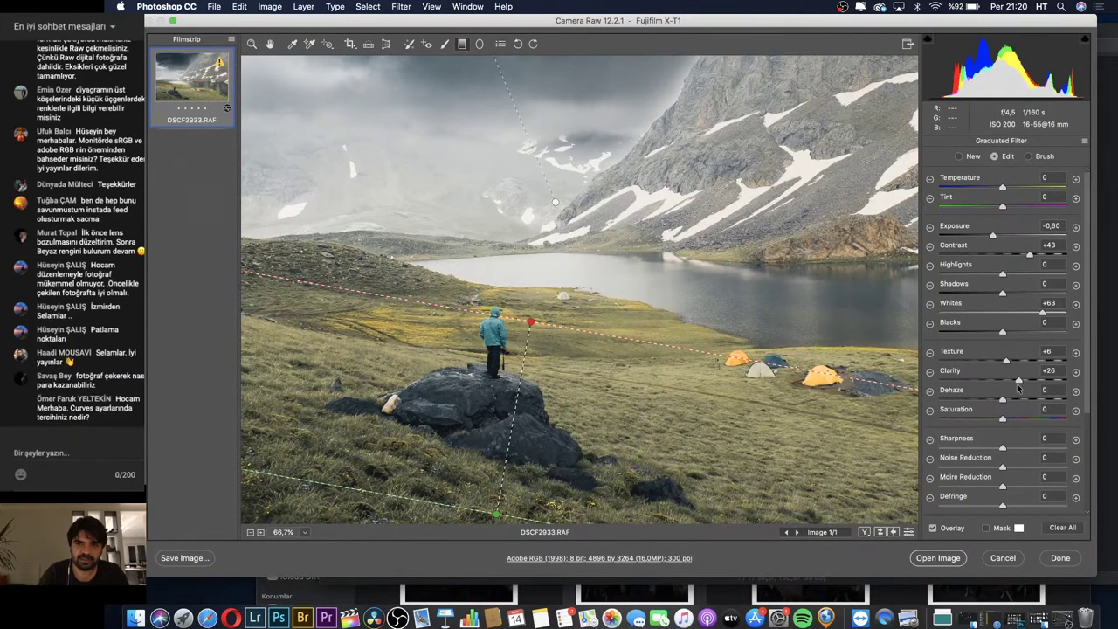
left_click_drag(1017, 387, 1013, 389)
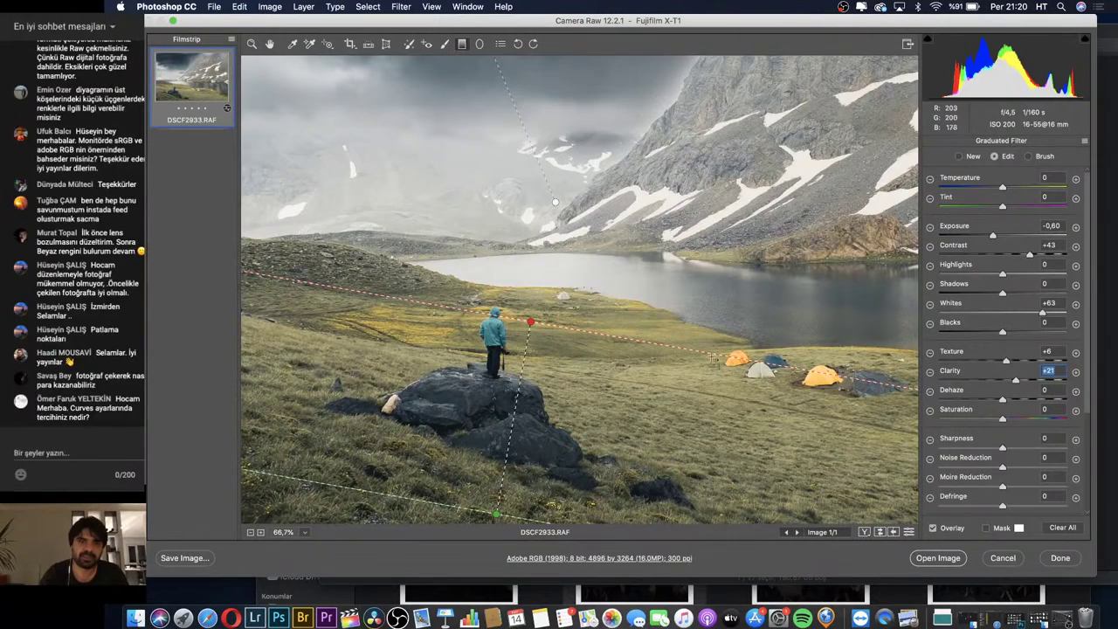
left_click_drag(532, 325, 526, 332)
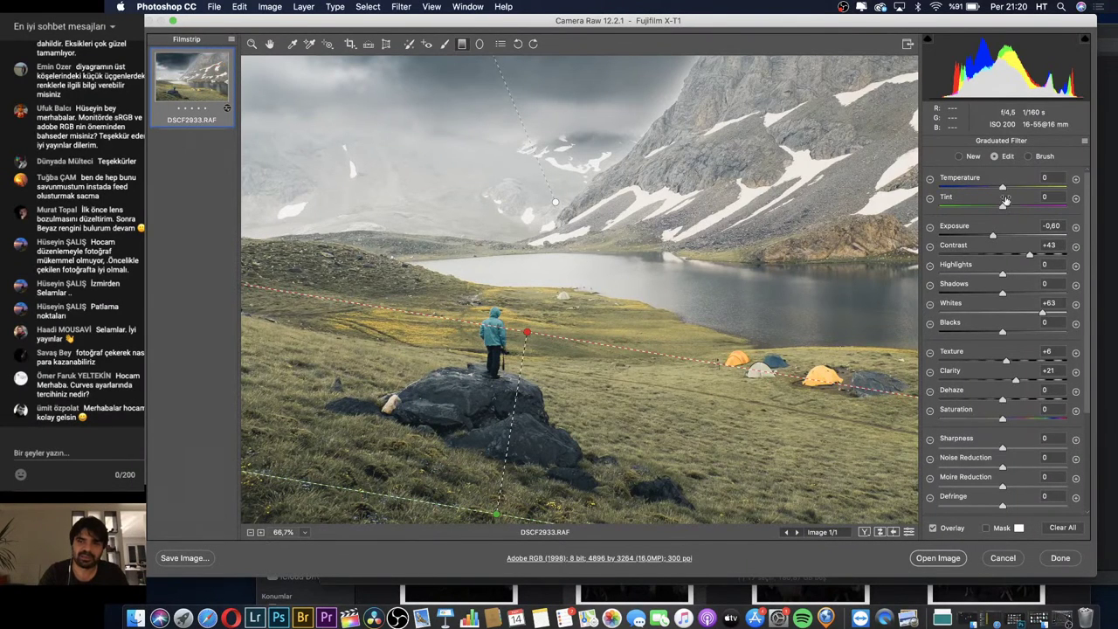
left_click(251, 44)
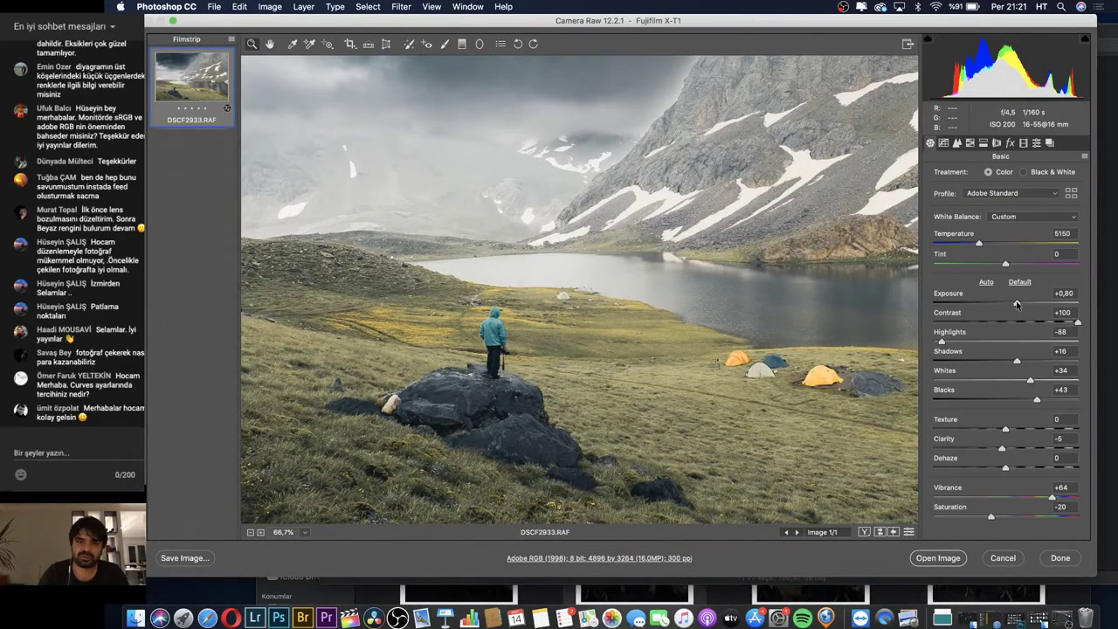
Keep exposure at +0.80 and add S-curve points 62→66 and 173→195 to the point curve
left_click_drag(1017, 303, 1012, 302)
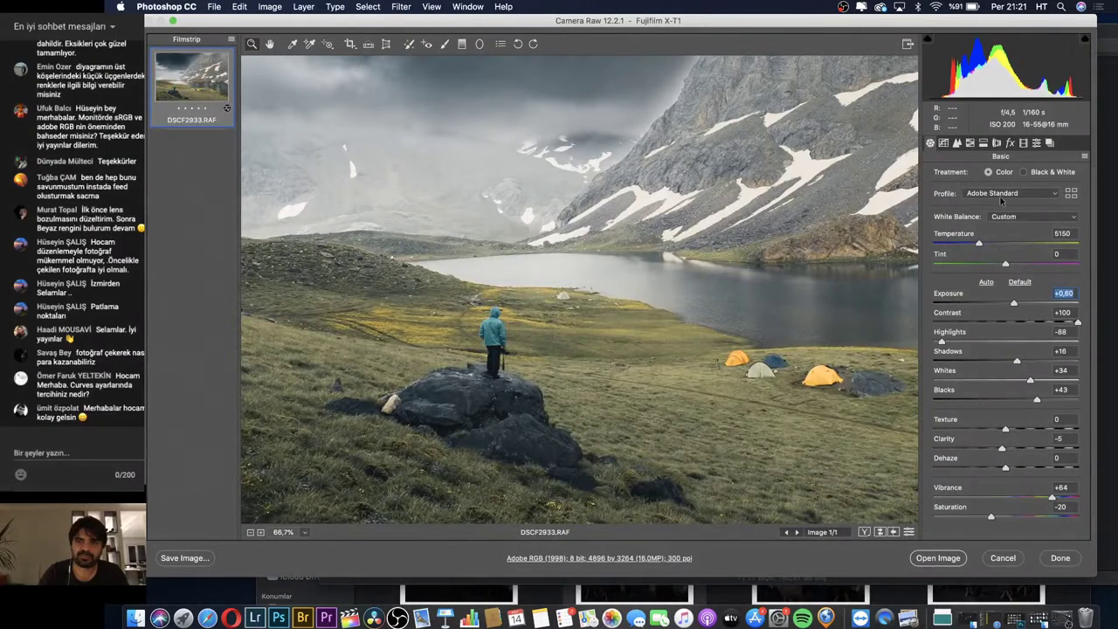
left_click(943, 144)
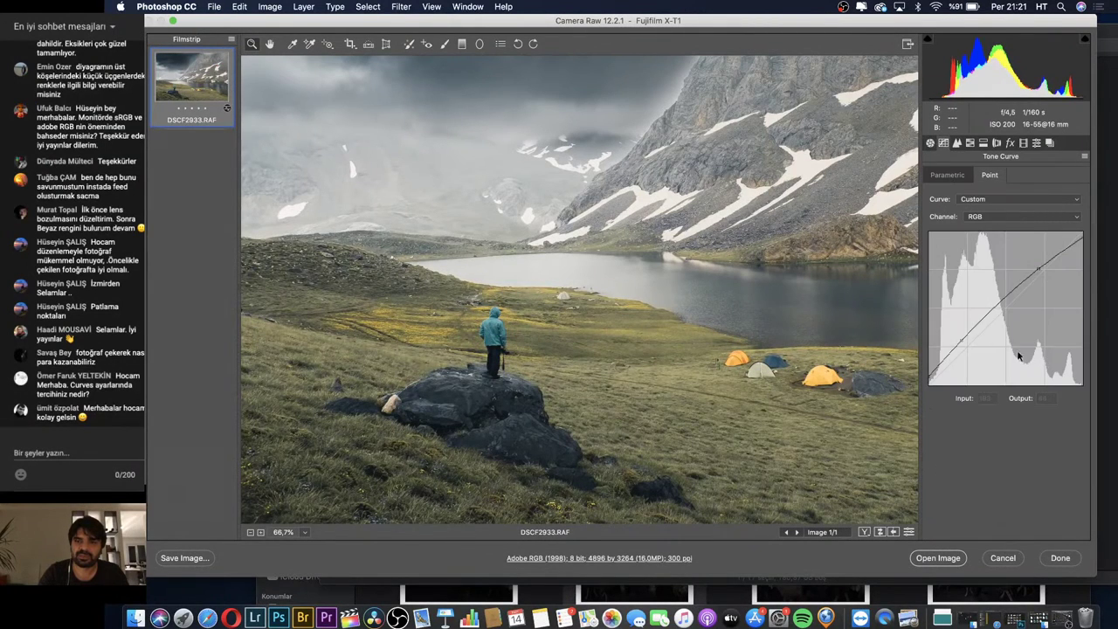
left_click_drag(960, 339, 966, 346)
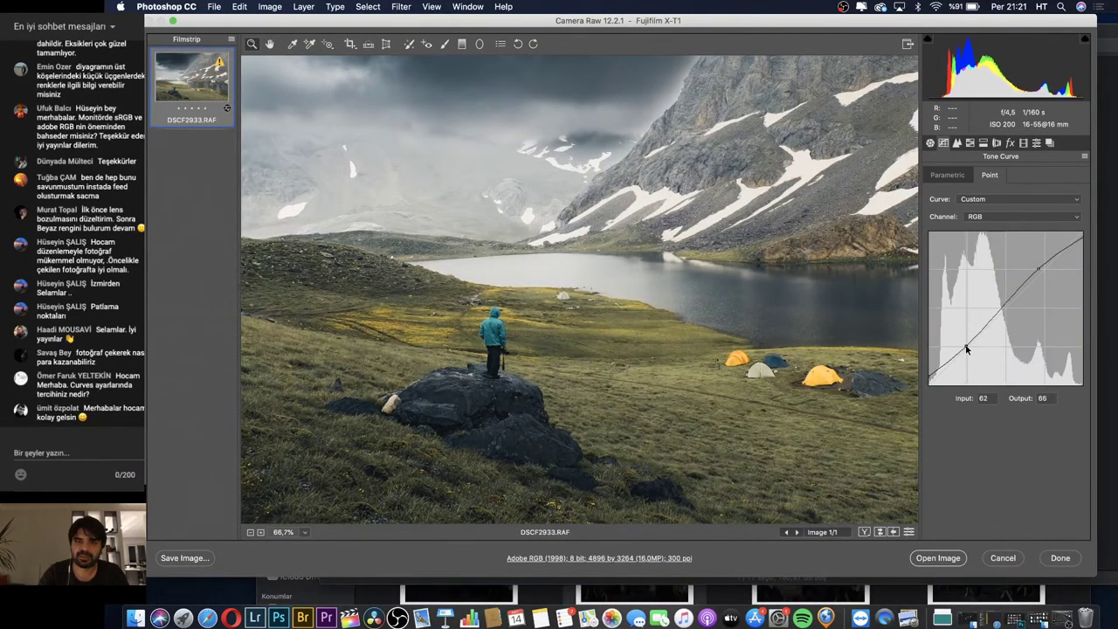
left_click_drag(1038, 269, 1032, 266)
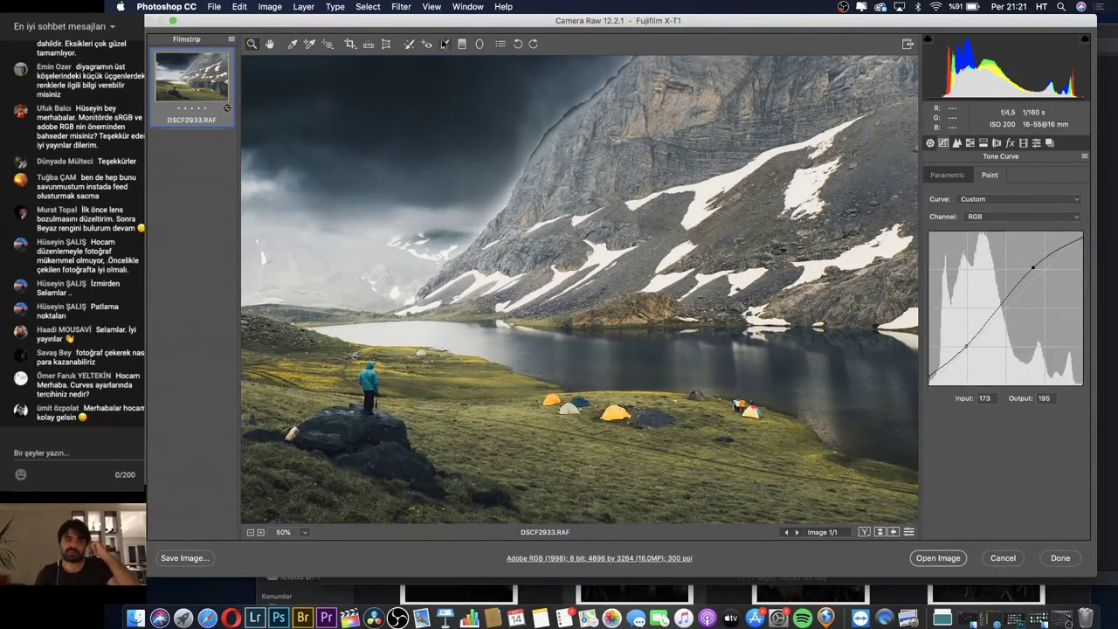
left_click(445, 44)
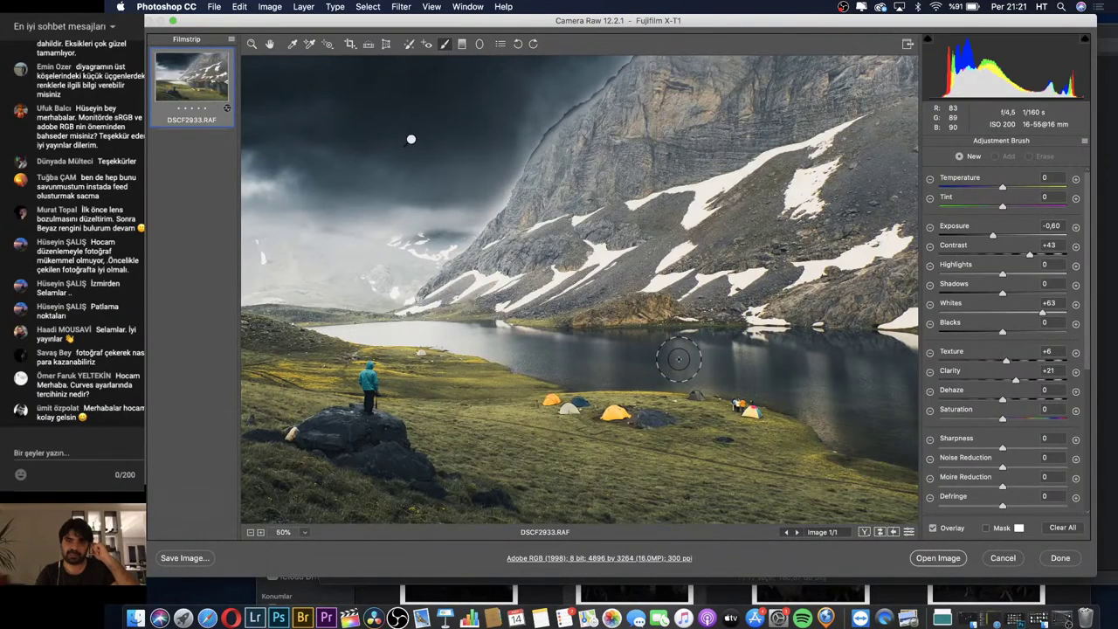
Take a quick zoomed-out look, then return to the Adjustment Brush with Auto Mask off
key("z")
left_click(713, 360, "alt")
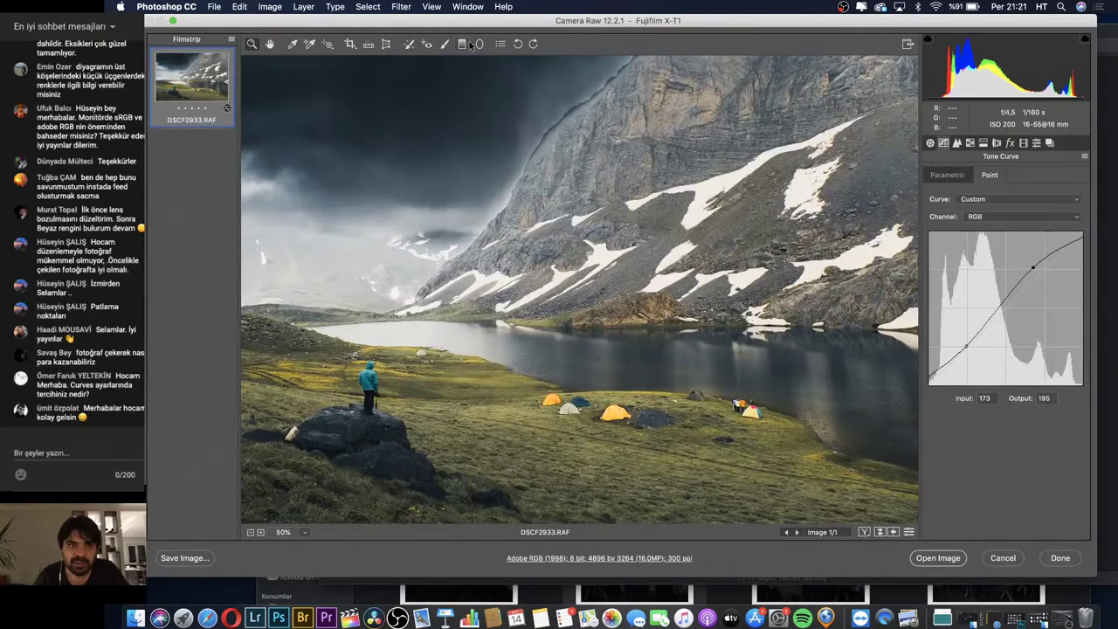
left_click(445, 43)
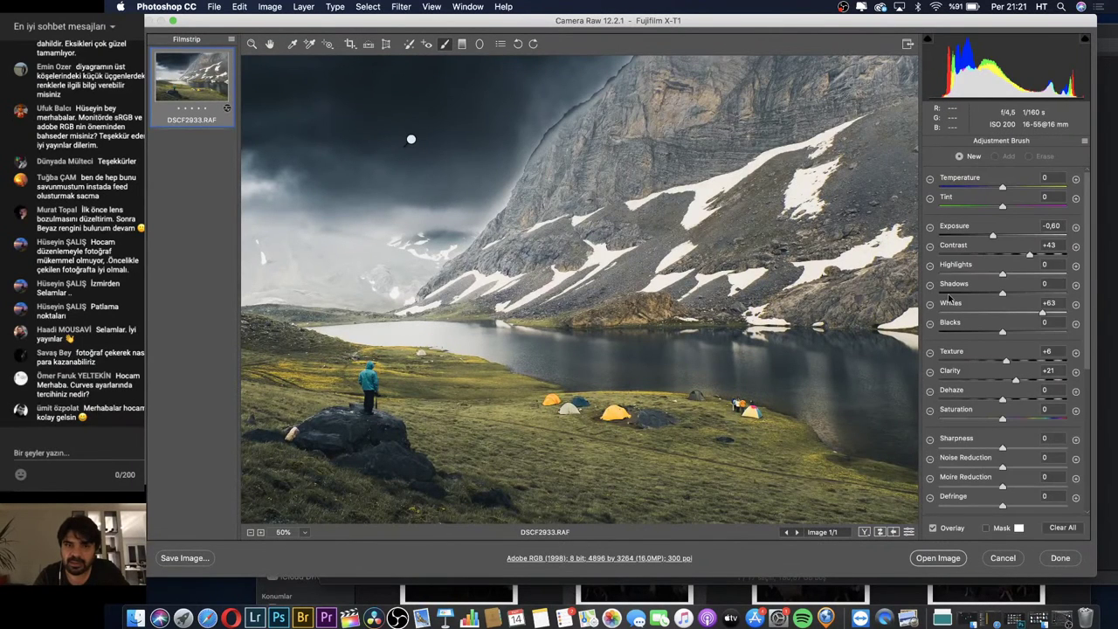
scroll(1032, 410, "down", 3)
scroll(1032, 410, "down", 3)
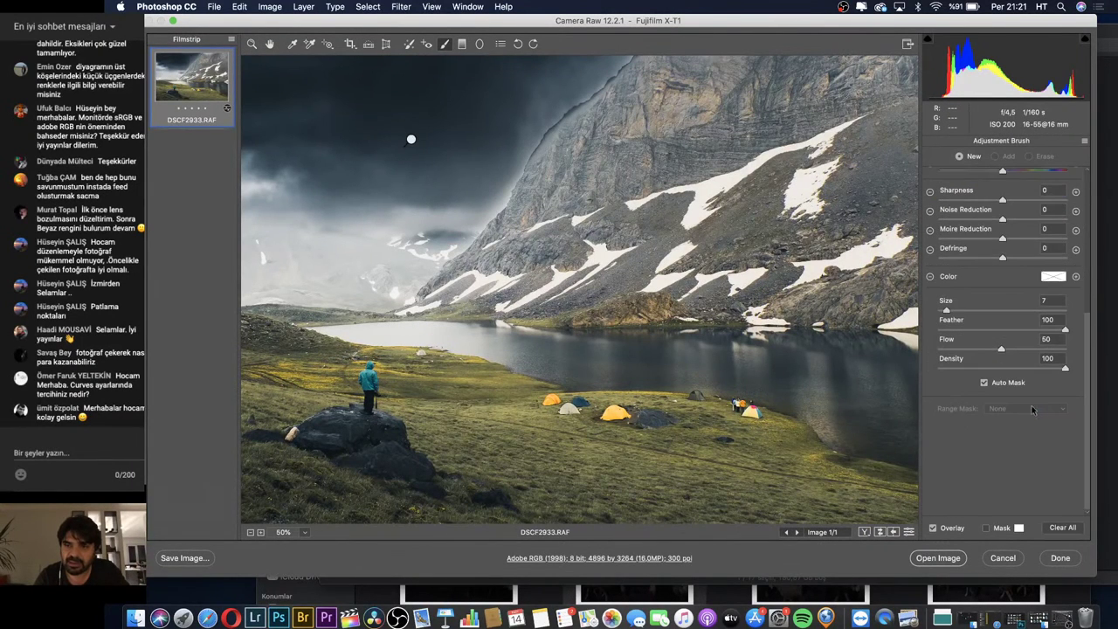
left_click(984, 382)
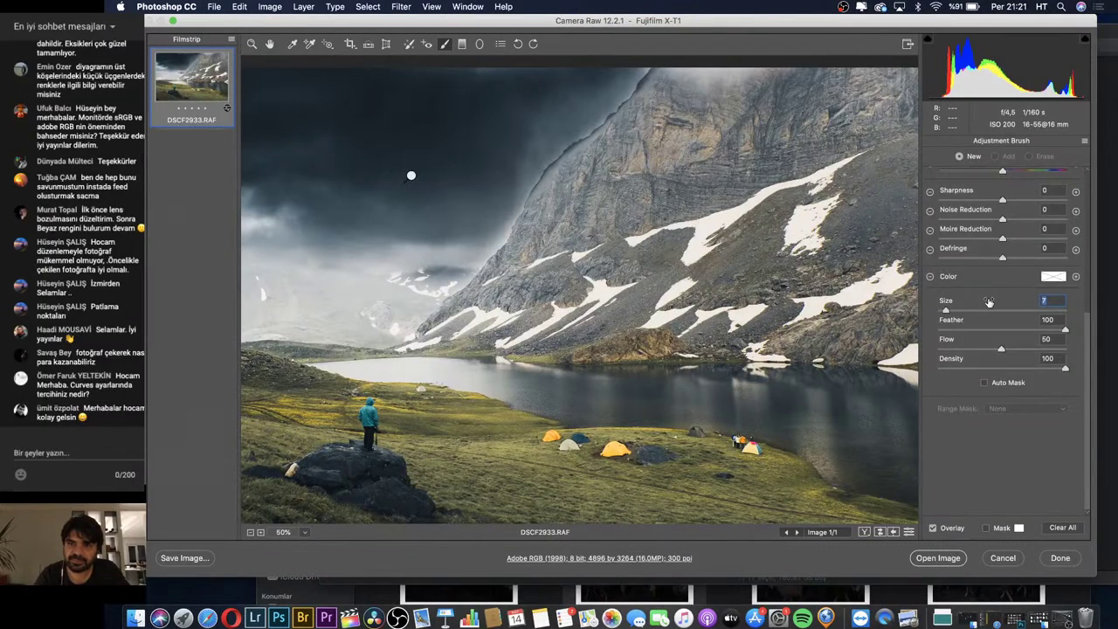
scroll(989, 302, "up", 5)
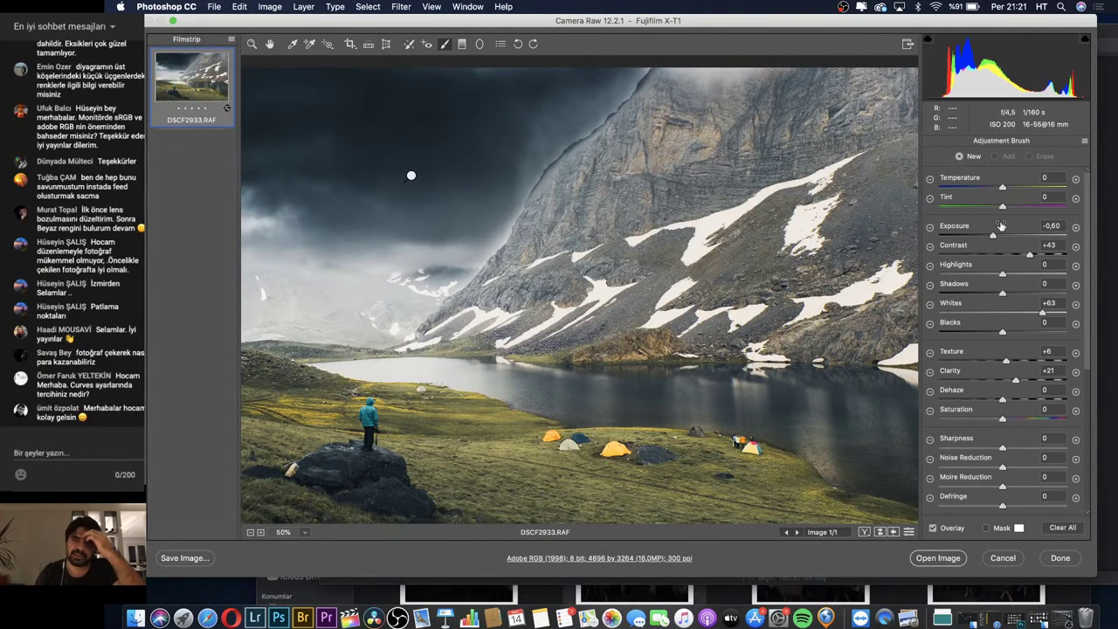
Set the brush Temperature to -45 and paint cooling across the lake and shore
left_click_drag(994, 194, 985, 193)
left_click(929, 180)
left_click_drag(985, 188, 973, 189)
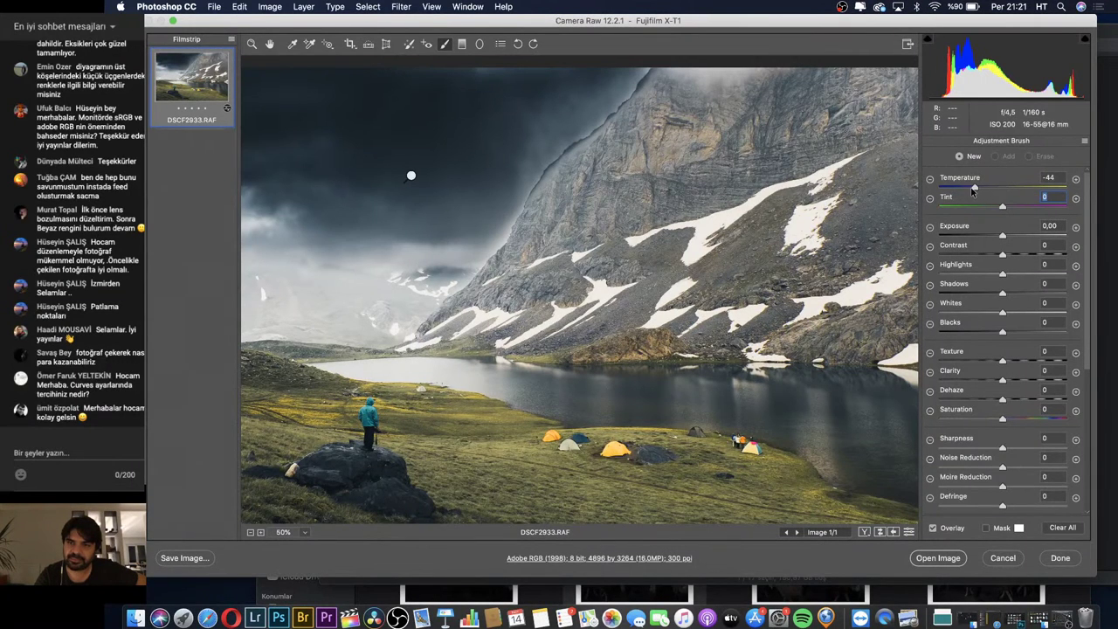
mouse_move(658, 400)
left_mouse_down()
mouse_move(817, 387)
mouse_move(906, 447)
left_mouse_up()
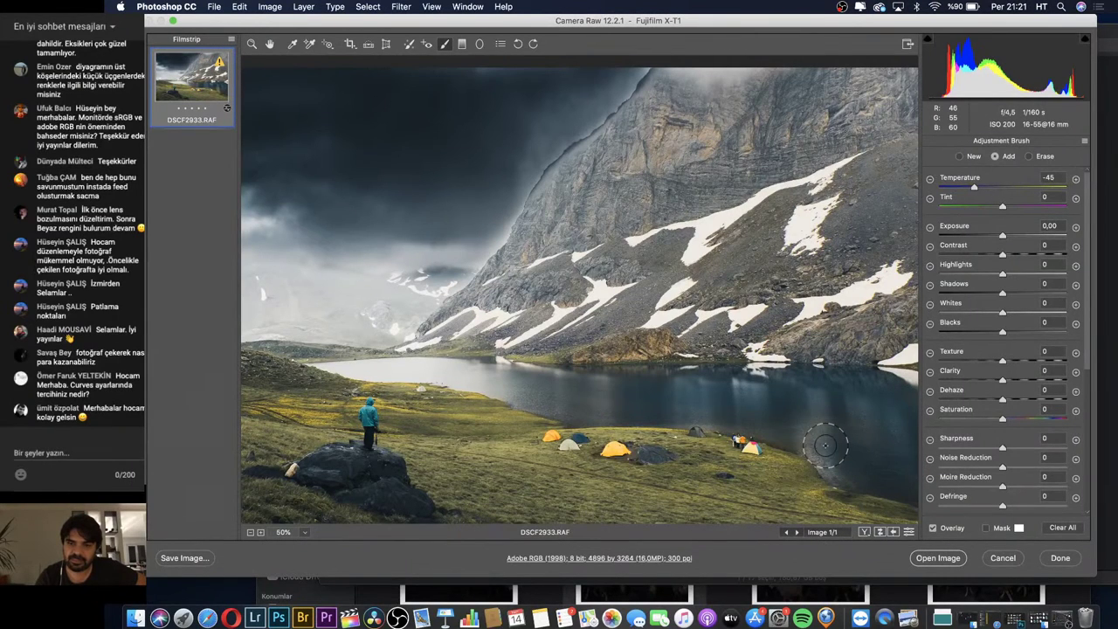
left_click_drag(825, 450, 768, 428)
mouse_move(885, 454)
left_mouse_down()
mouse_move(729, 417)
mouse_move(597, 406)
left_mouse_up()
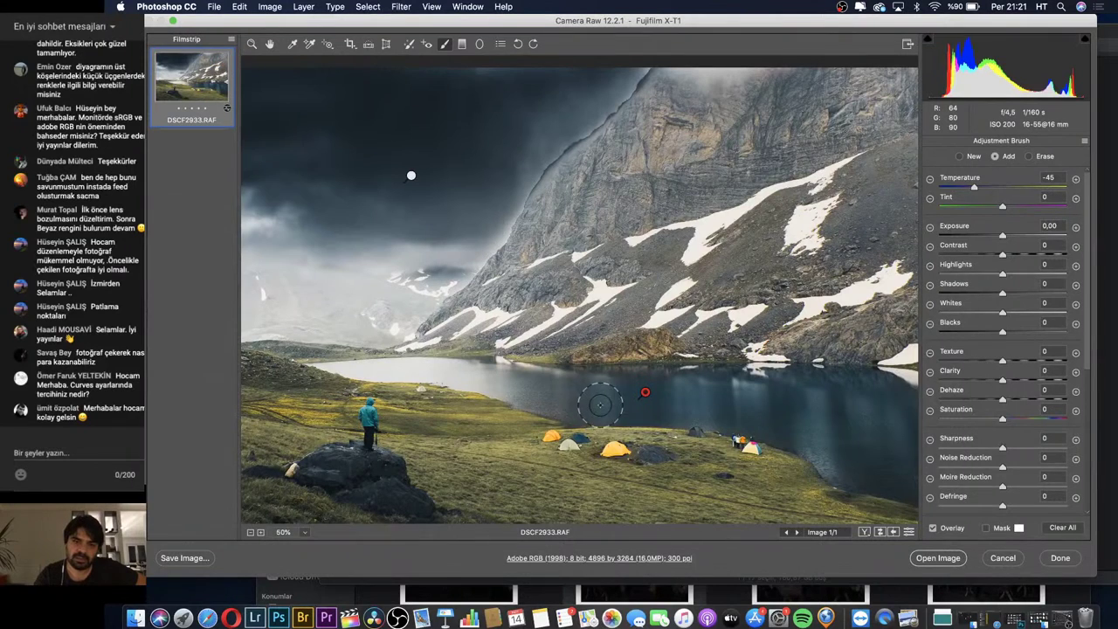
Paint more of the lake at brush Size 5, then zoom to 200% near the person
scroll(975, 402, "down", 5)
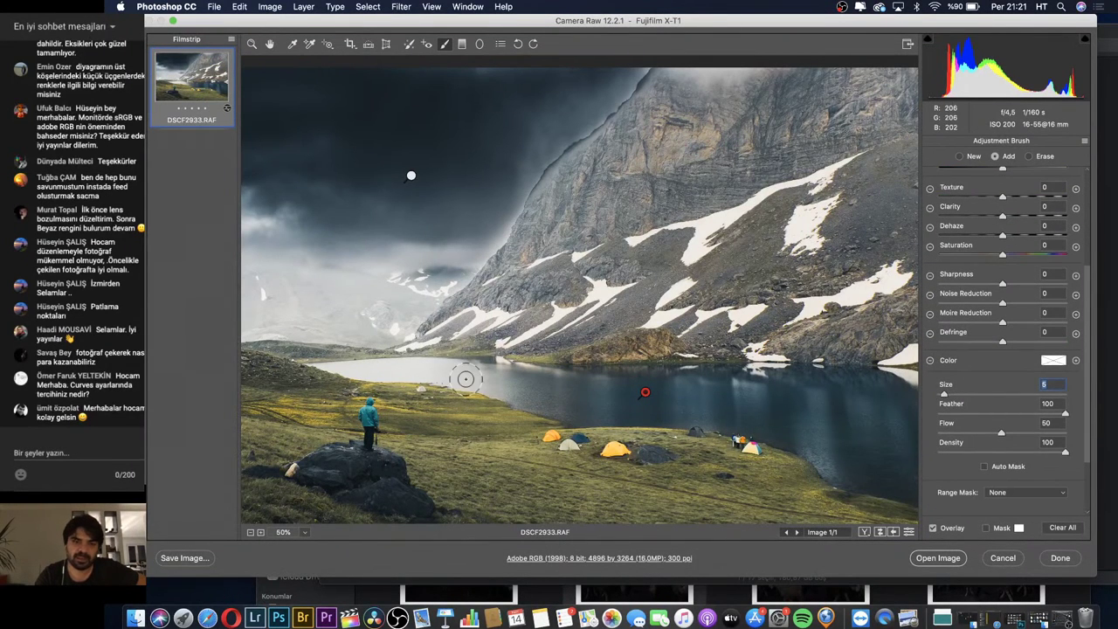
mouse_move(544, 396)
left_mouse_down()
mouse_move(587, 407)
mouse_move(489, 380)
mouse_move(520, 377)
mouse_move(360, 373)
mouse_move(505, 379)
mouse_move(367, 359)
mouse_move(316, 370)
left_mouse_up()
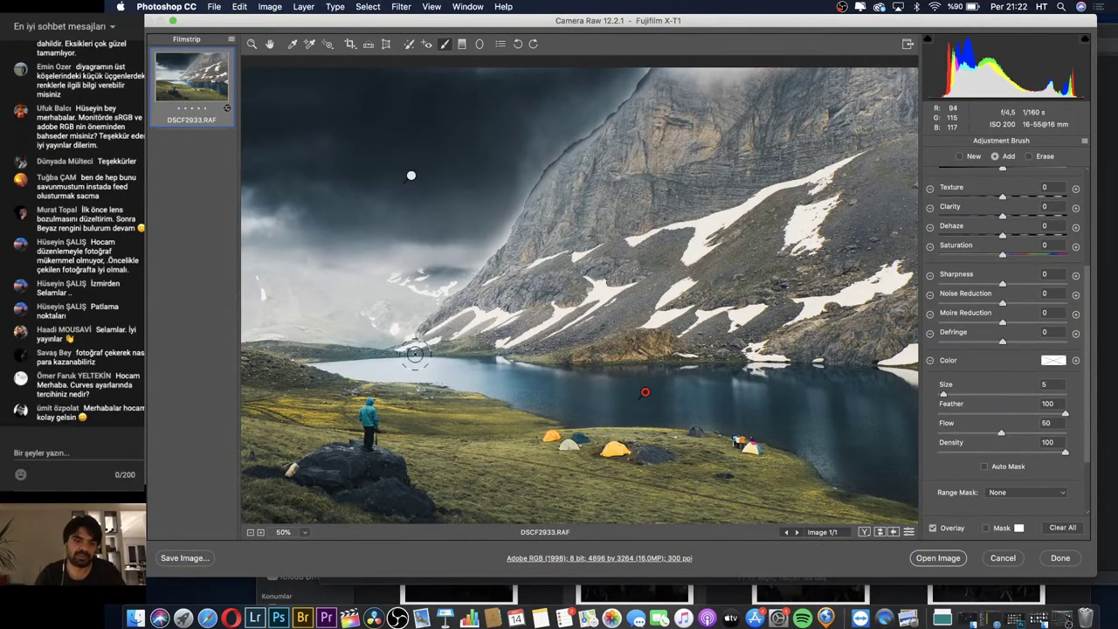
key("z")
left_click(376, 351)
scroll(524, 288, "right", 3)
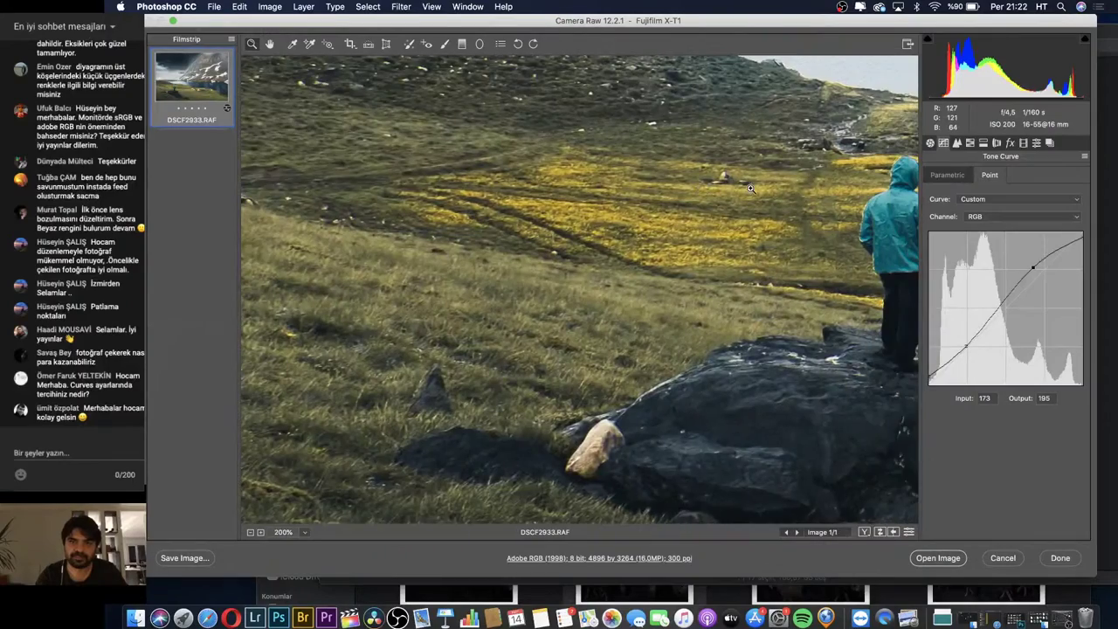
Return to 100% view and the brush, zoom out, and select the lake adjustment pin
scroll(655, 236, "up", 5)
scroll(751, 185, "right", 5)
left_click(751, 185, "alt")
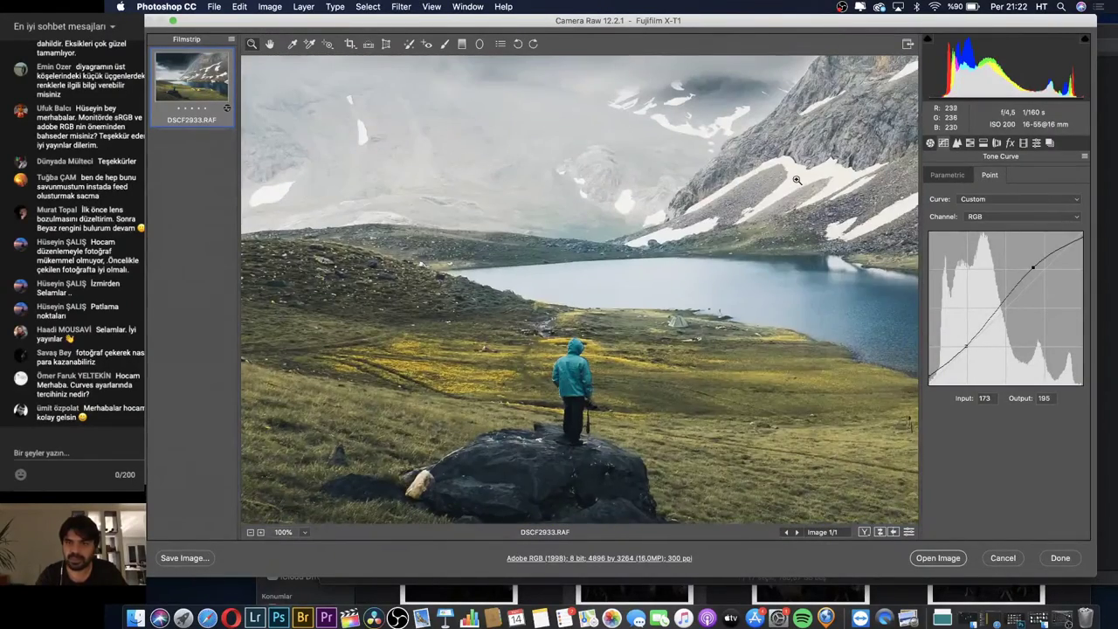
left_click(445, 44)
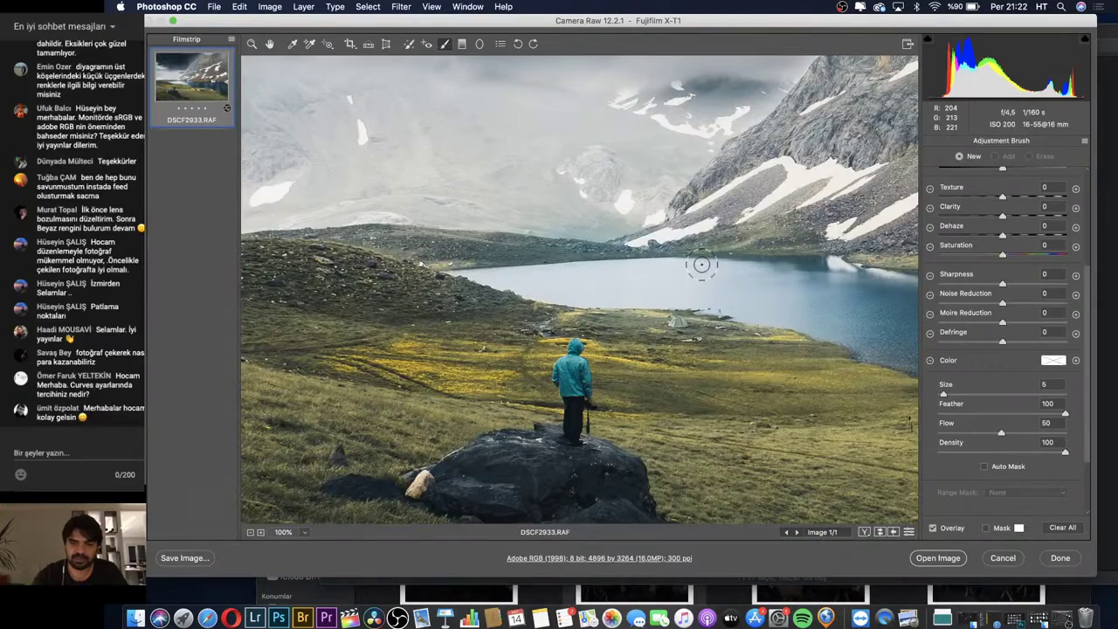
key("super+minus")
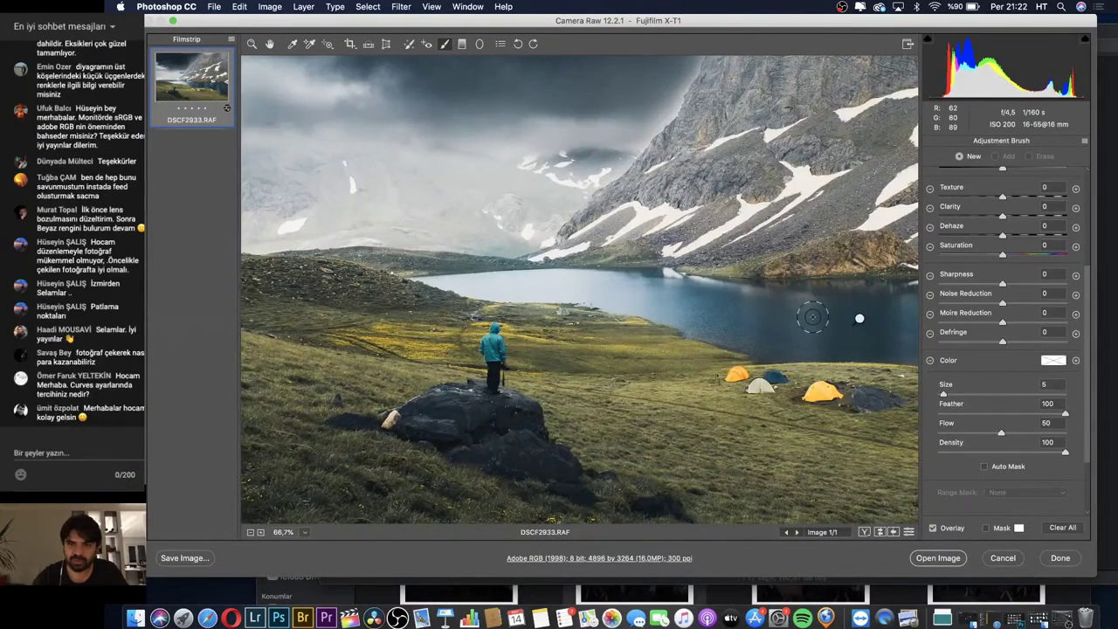
left_click(859, 320)
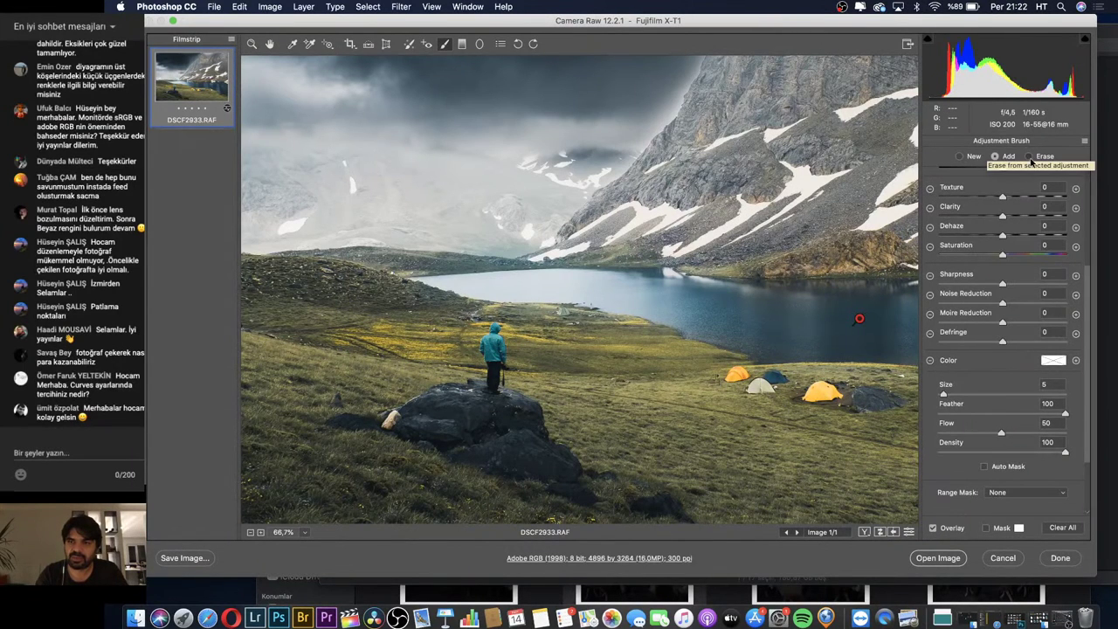
Erase the lake cooling from the hills with a size 6 eraser and Auto Mask on
left_click(1030, 157)
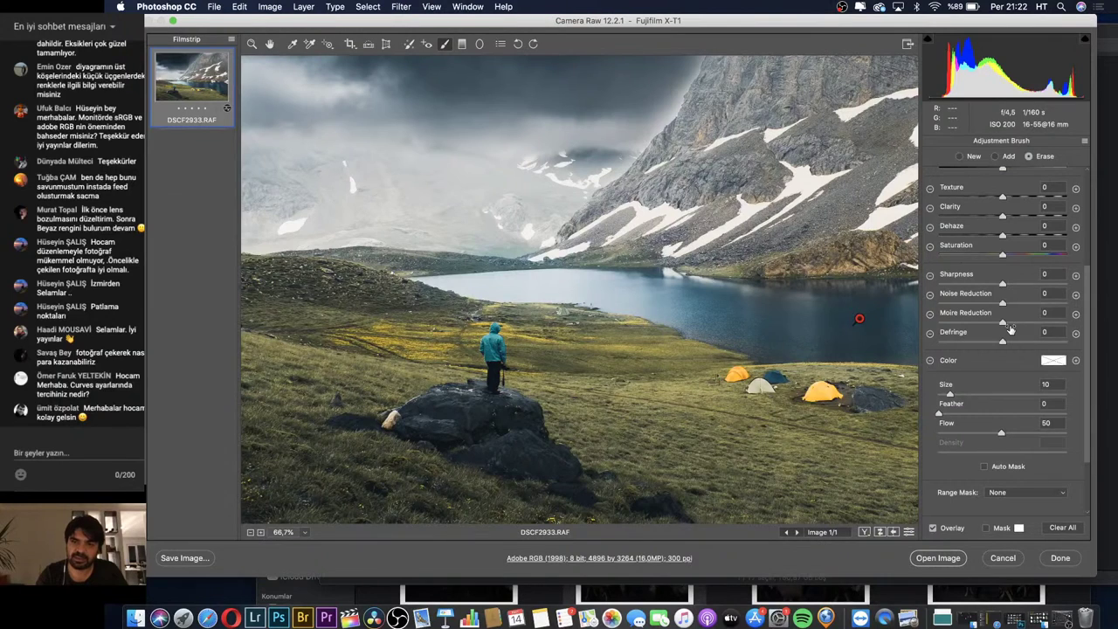
left_click(945, 395)
left_click_drag(632, 248, 431, 255)
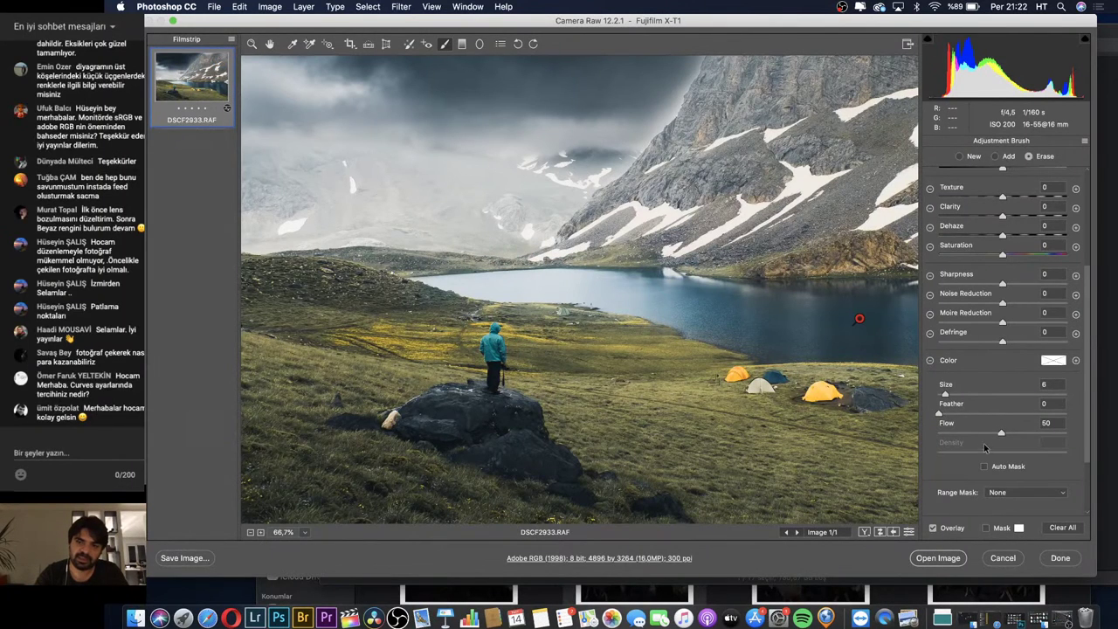
left_click(983, 467)
mouse_move(648, 248)
left_mouse_down()
mouse_move(399, 258)
mouse_move(516, 247)
left_mouse_up()
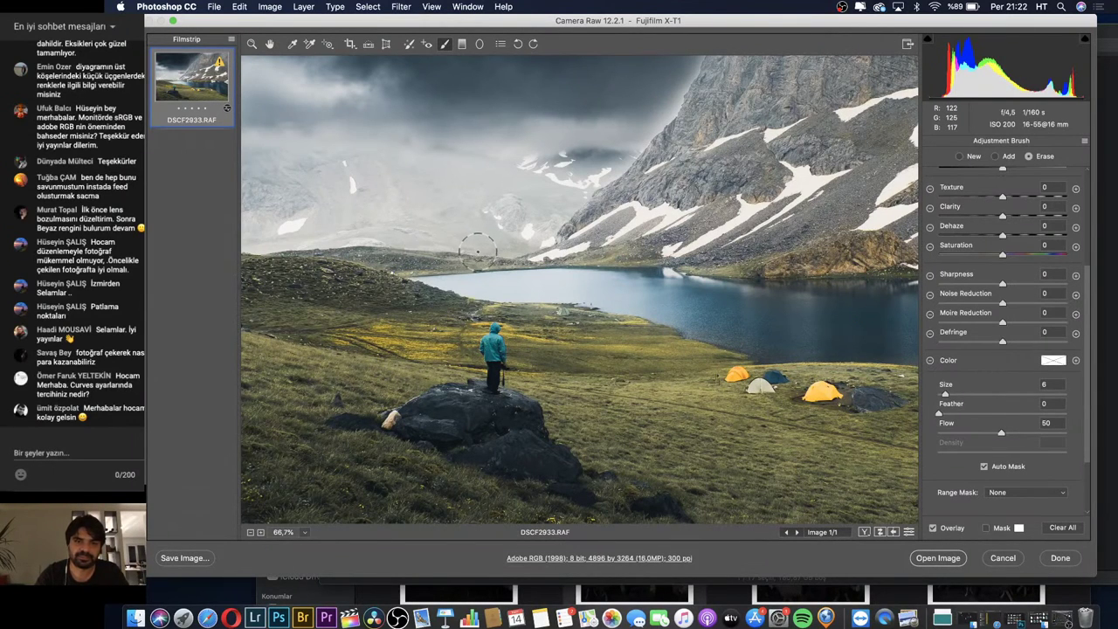
left_click_drag(517, 247, 647, 247)
scroll(724, 253, "up", 5)
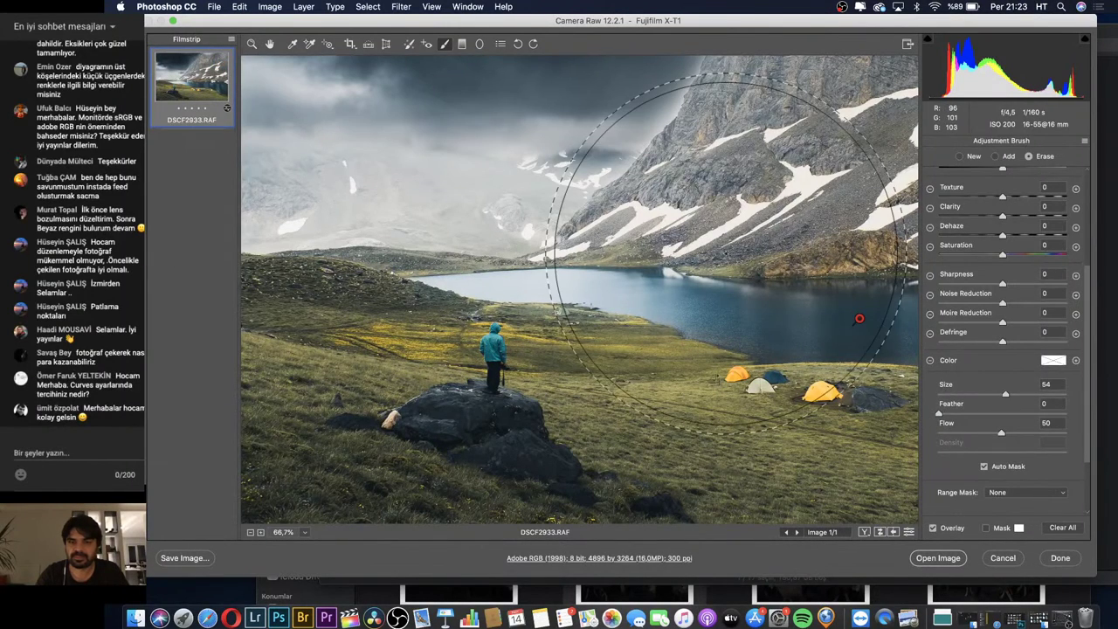
Inspect the lake and tents at 100%, then fit the view and reselect the Adjustment Brush
key("z")
key("ctrl+0")
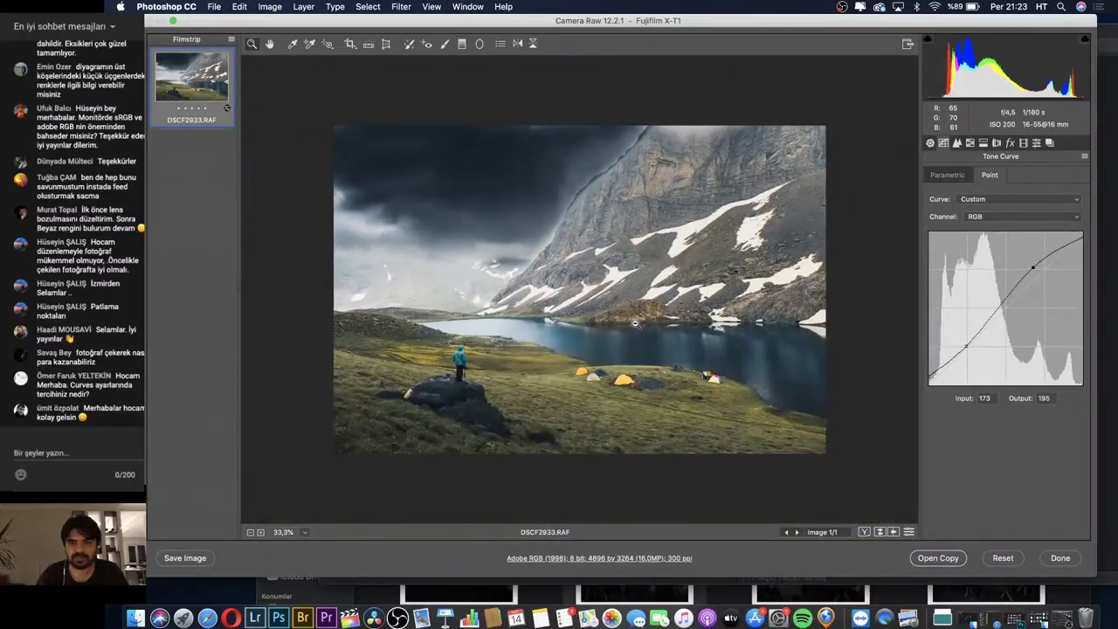
left_click(634, 323)
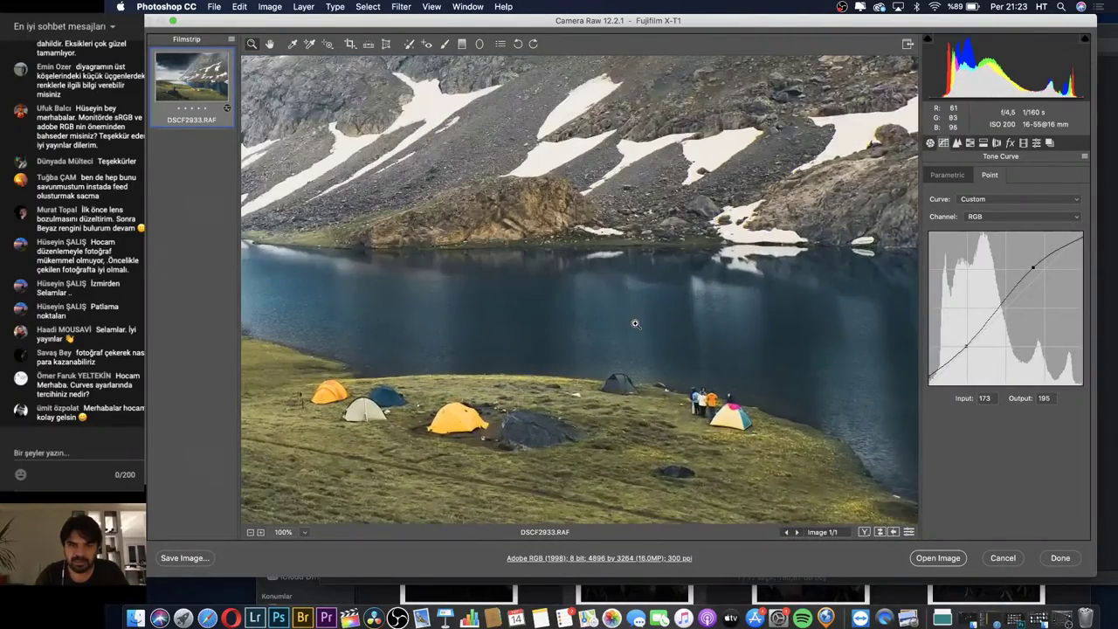
scroll(635, 323, "right", 1)
scroll(635, 323, "down", 3)
scroll(635, 323, "right", 3)
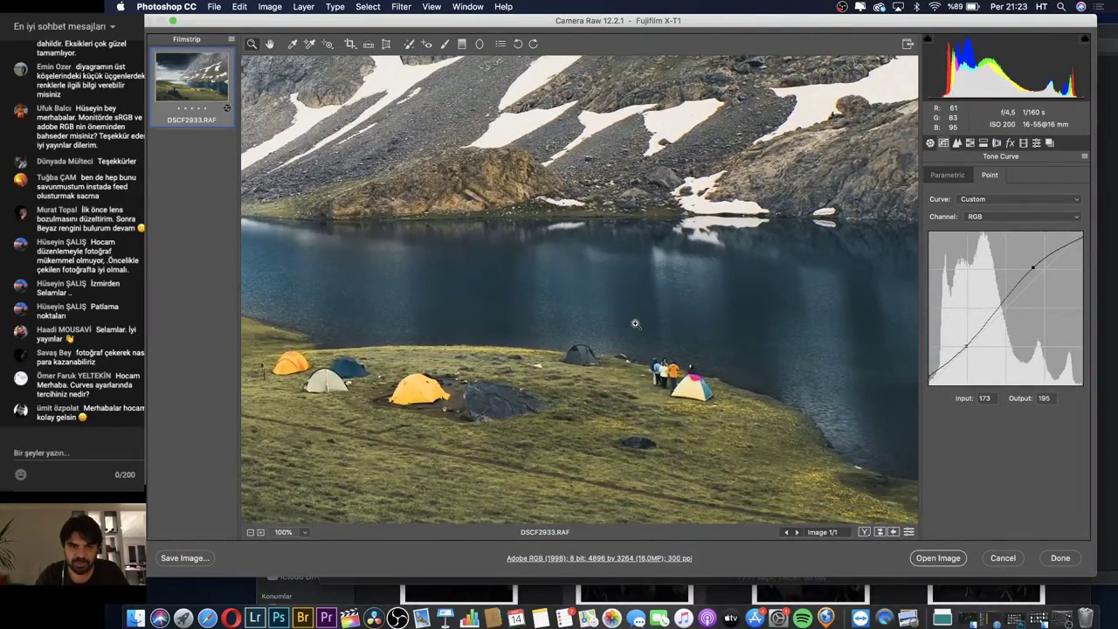
scroll(635, 323, "right", 2)
scroll(634, 323, "right", 9)
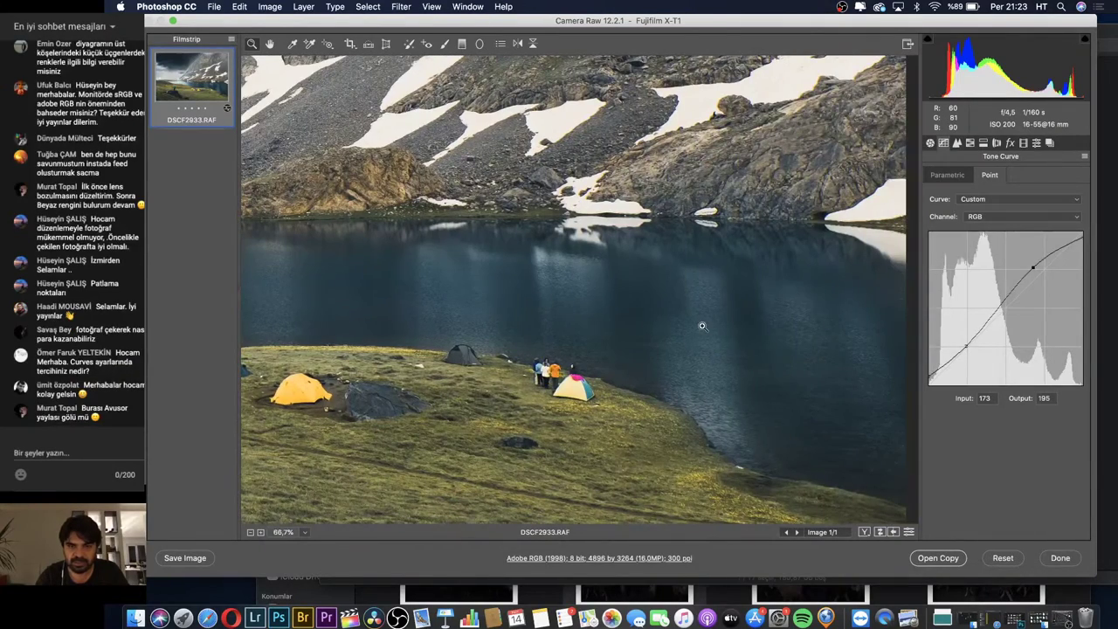
left_click(701, 326)
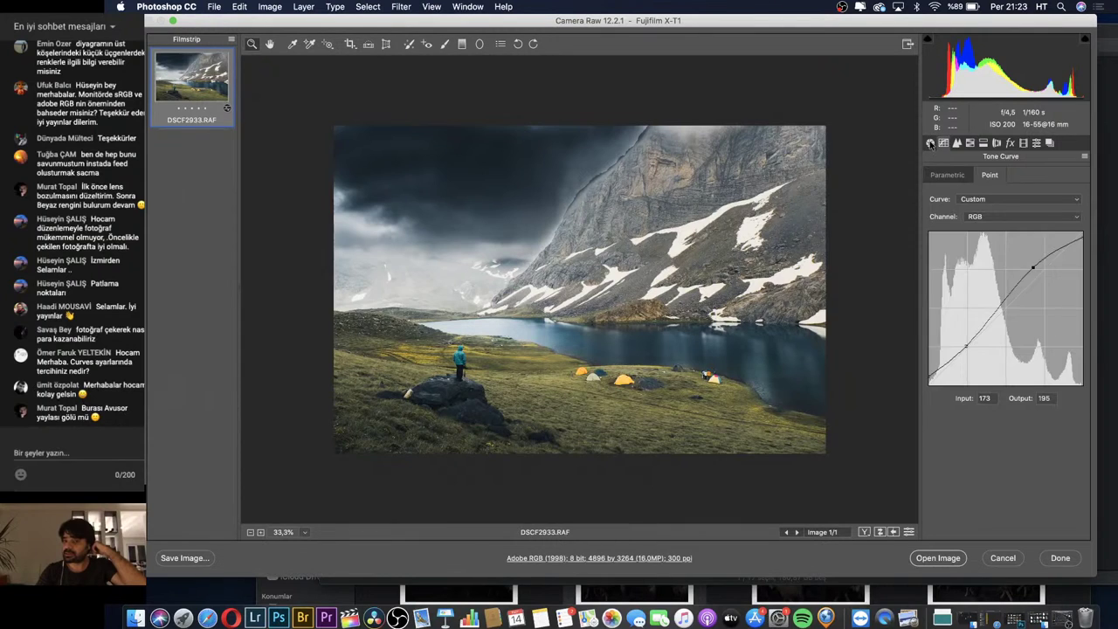
left_click(930, 143)
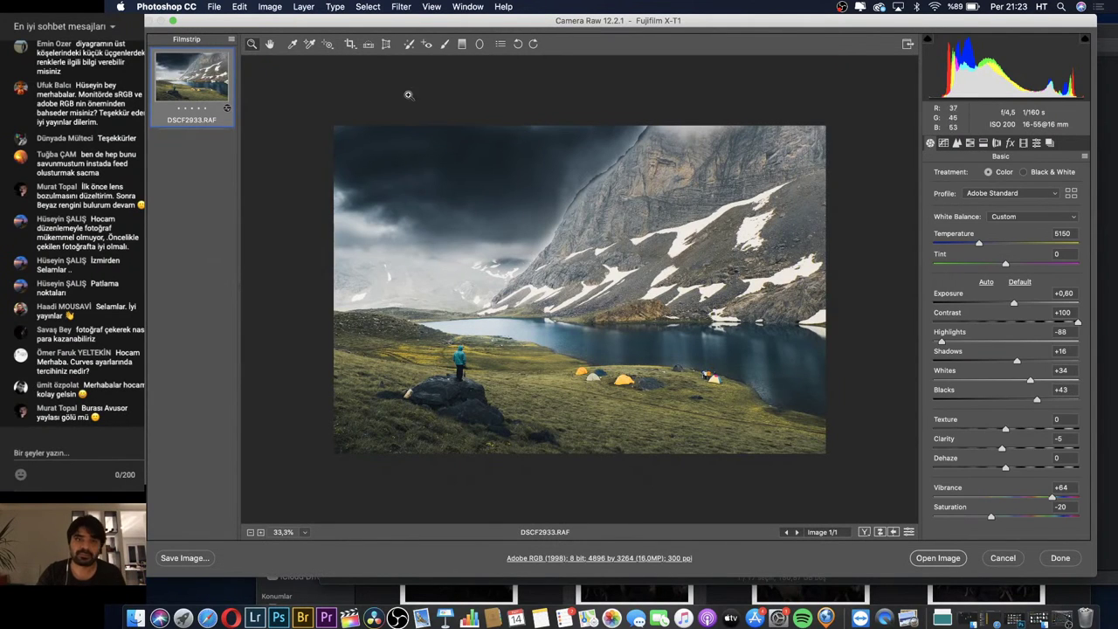
left_click(443, 44)
mouse_move(646, 341)
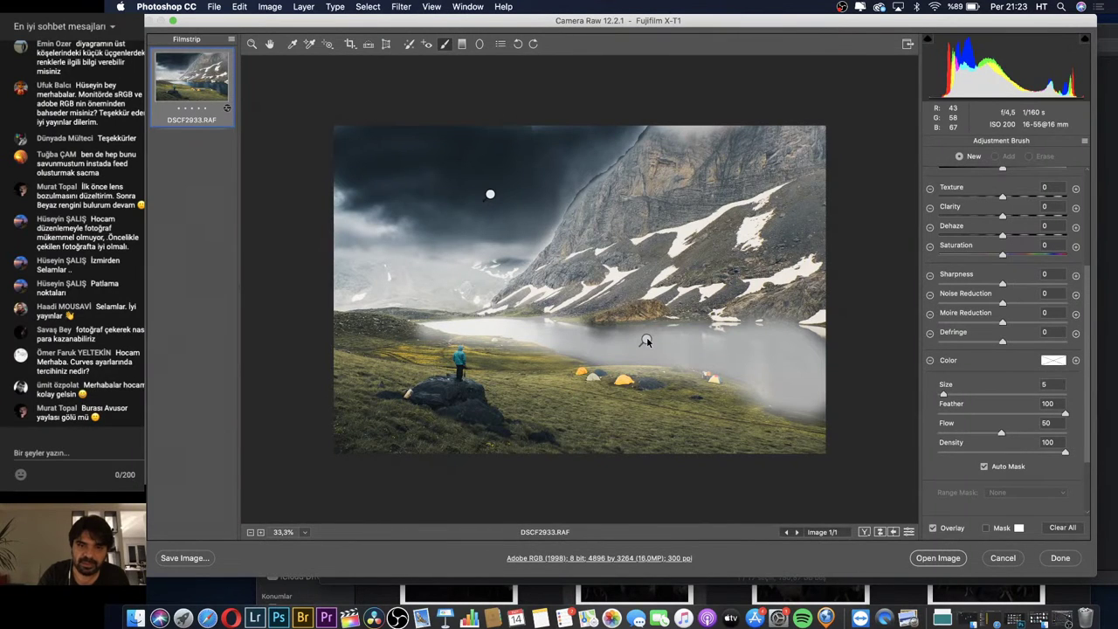
Make the lake brush adjustment much less cool, nudge its tint, and lower Saturation to -1
left_click(645, 340)
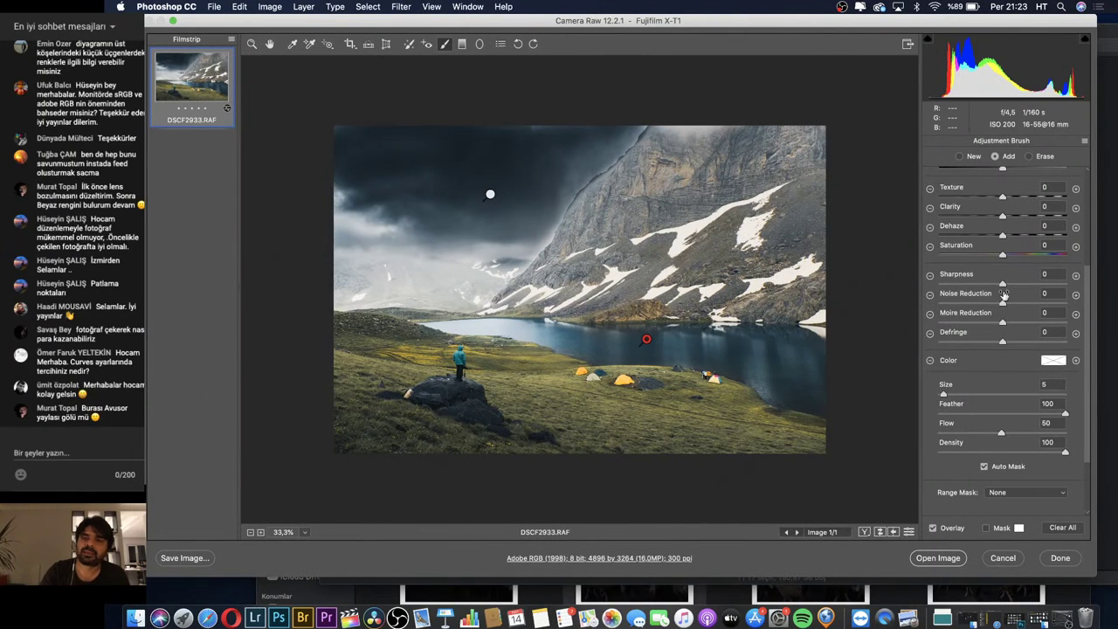
scroll(1003, 295, "up", 5)
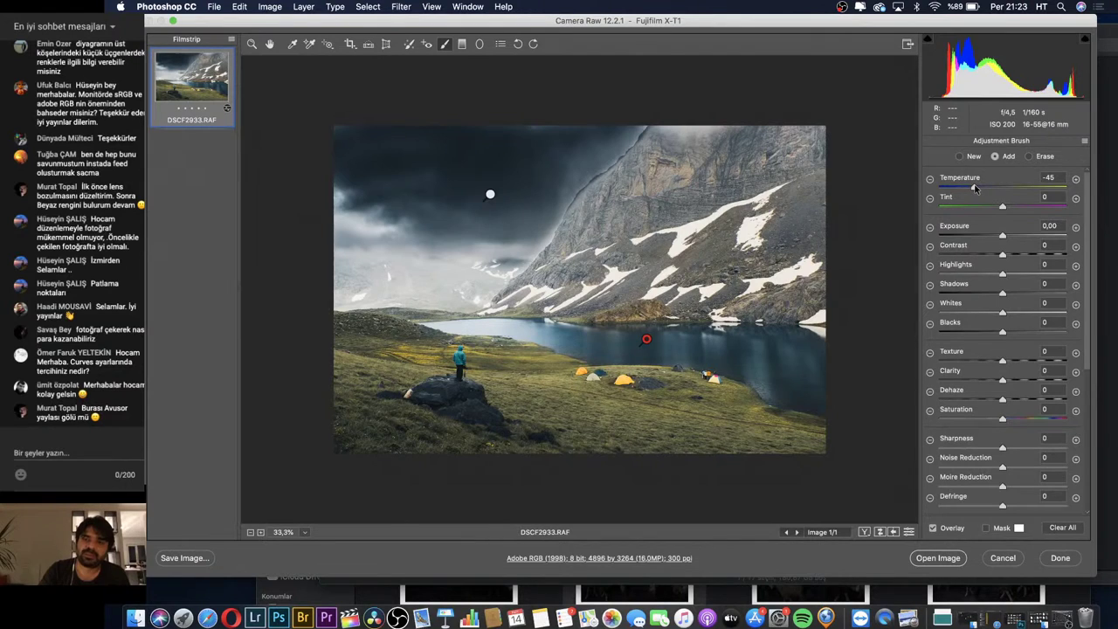
left_click_drag(975, 188, 987, 192)
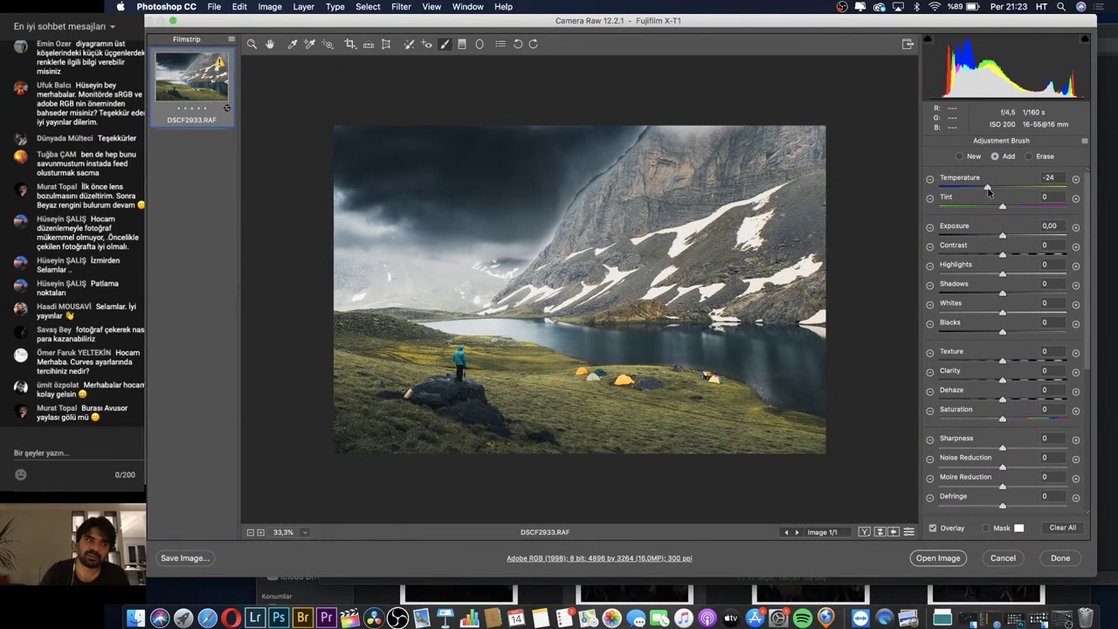
left_click(988, 191)
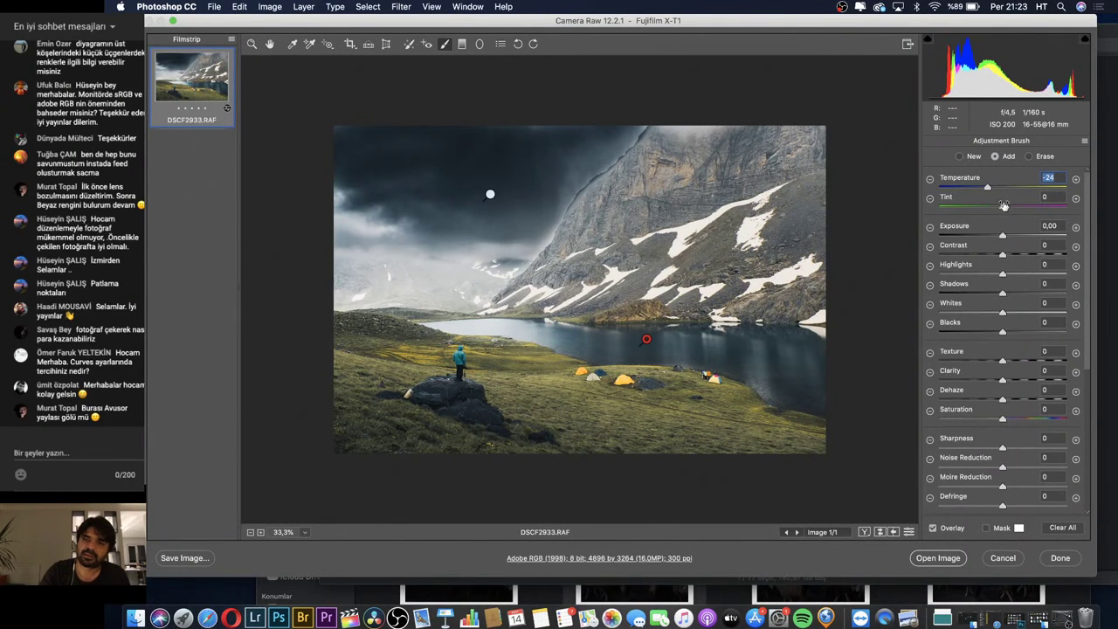
left_click_drag(1002, 207, 987, 210)
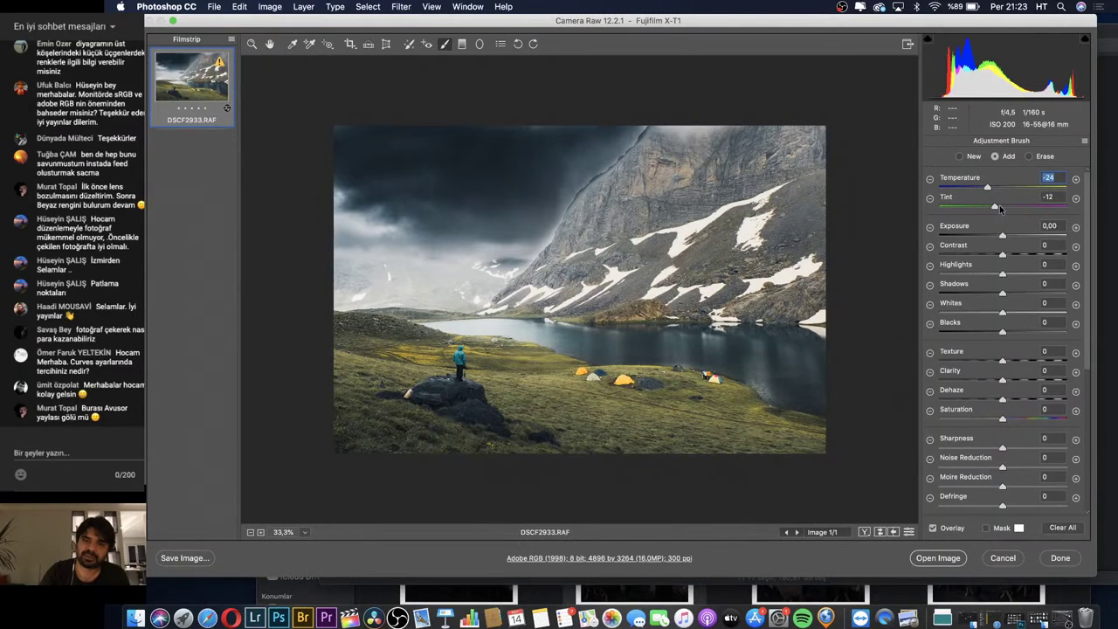
left_click_drag(987, 209, 987, 218)
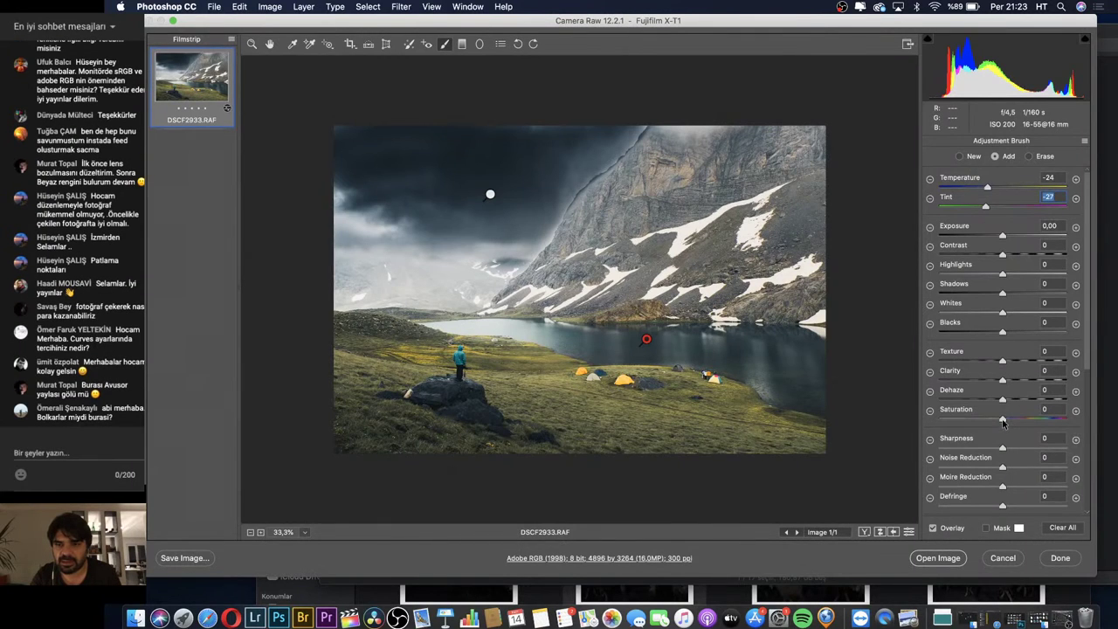
left_click_drag(1004, 422, 1002, 426)
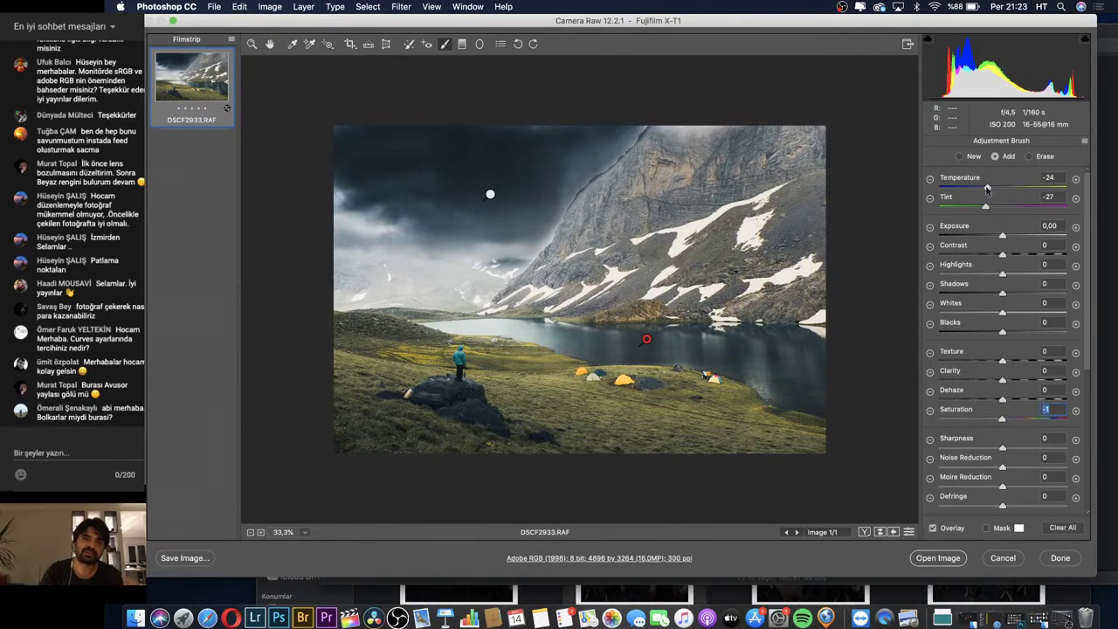
Fine-tune the lake brush adjustment to Temperature -14 and Tint +4
left_click_drag(987, 189, 994, 199)
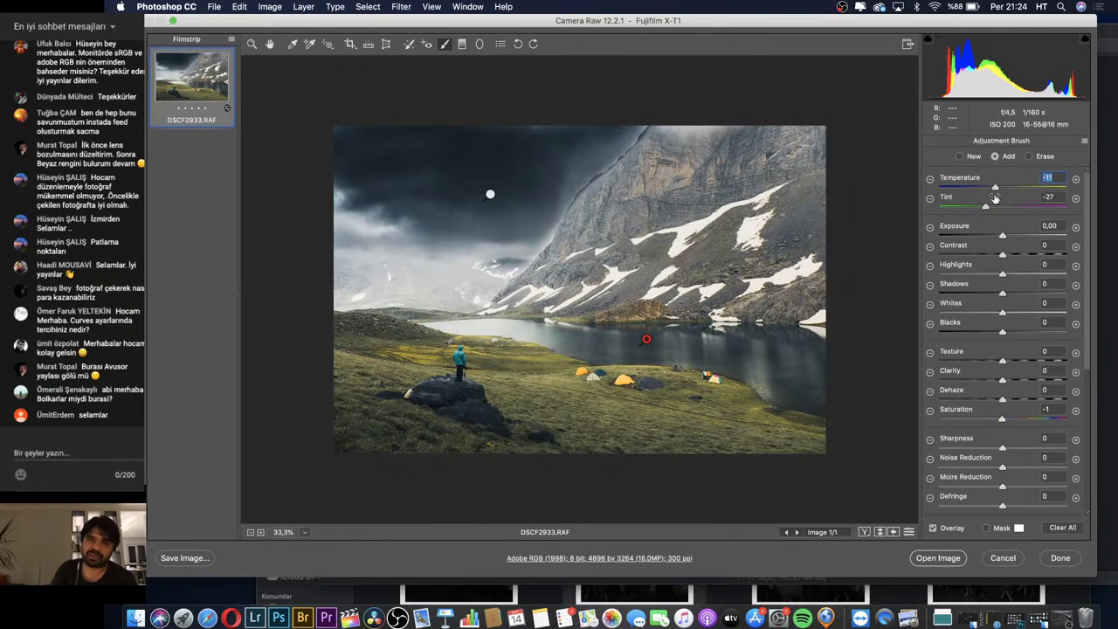
left_click_drag(994, 189, 994, 213)
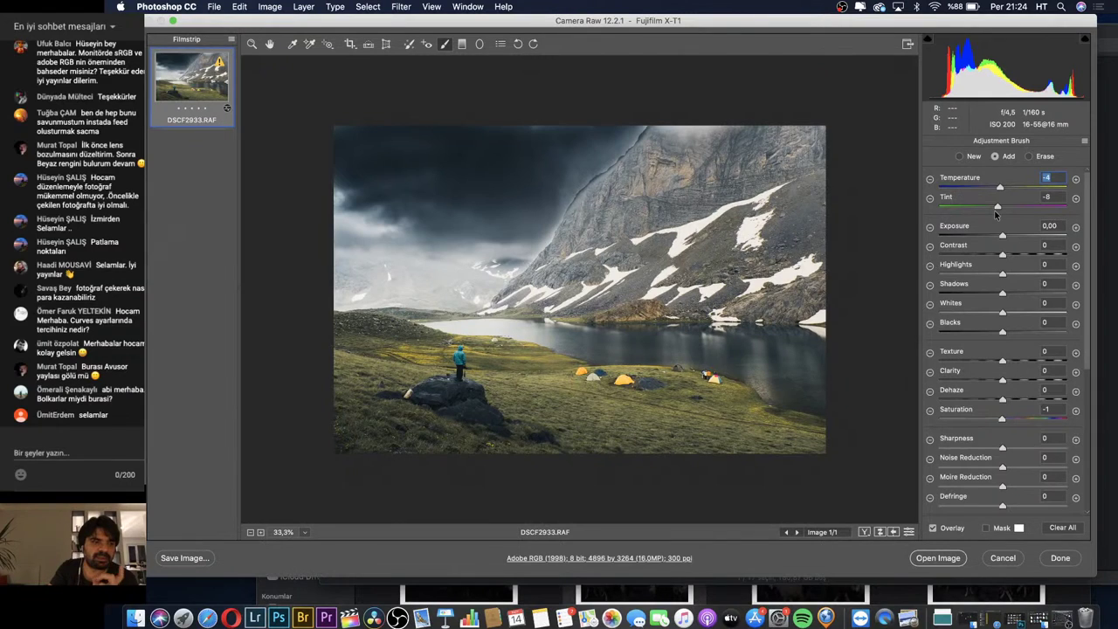
left_click_drag(997, 213, 993, 188)
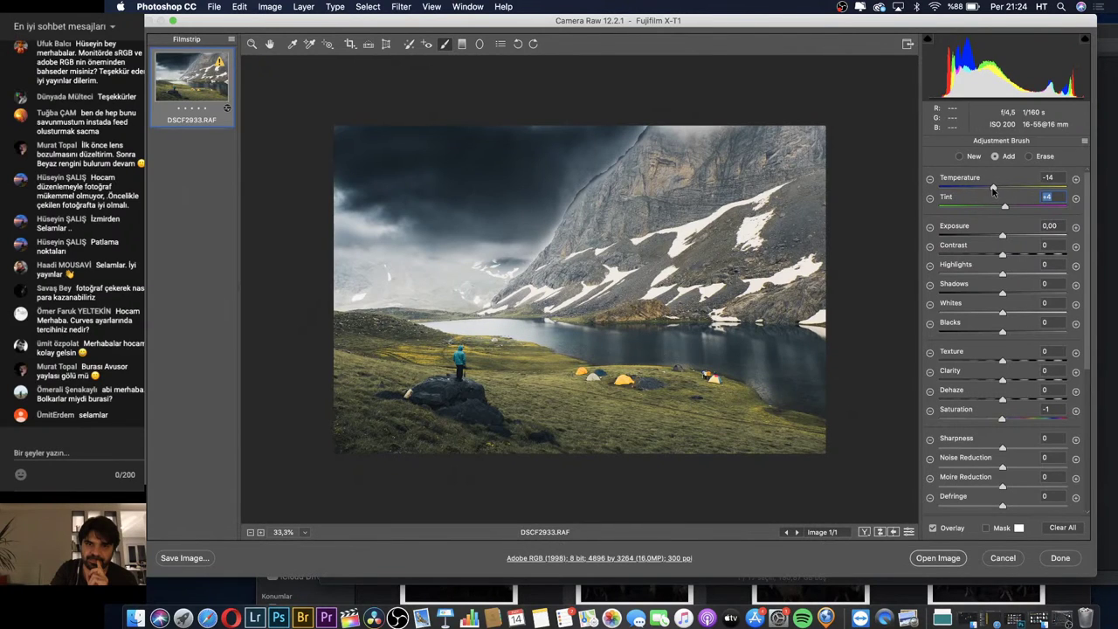
left_click(462, 44)
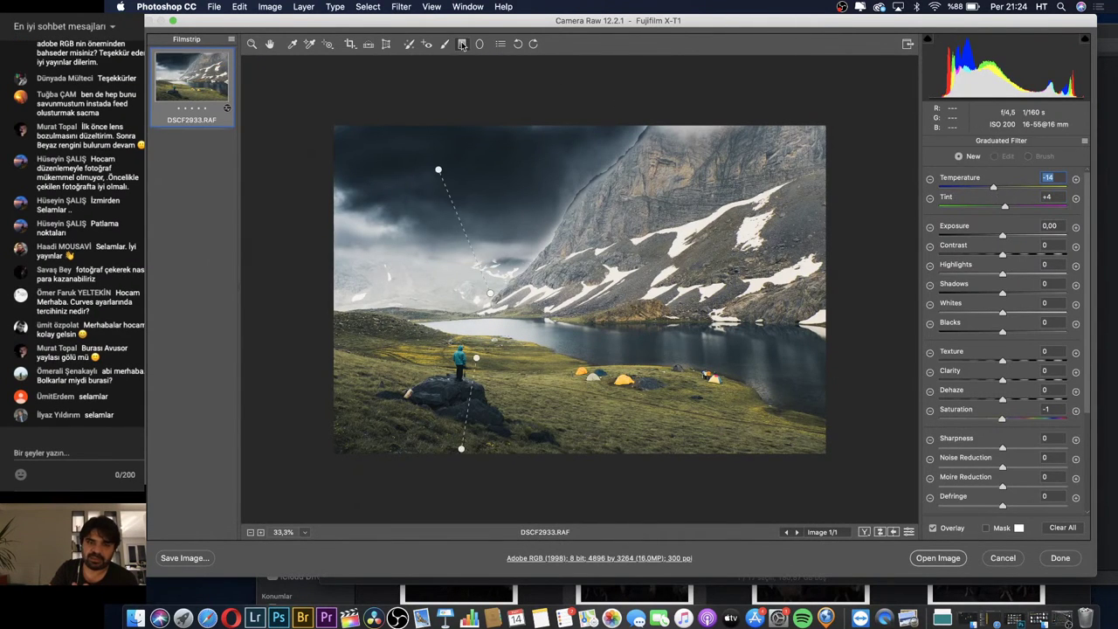
Set the sky graduated filter to Exposure -0.40, Contrast +19 and Temperature +13, and extend it down to the lake
left_click(438, 170)
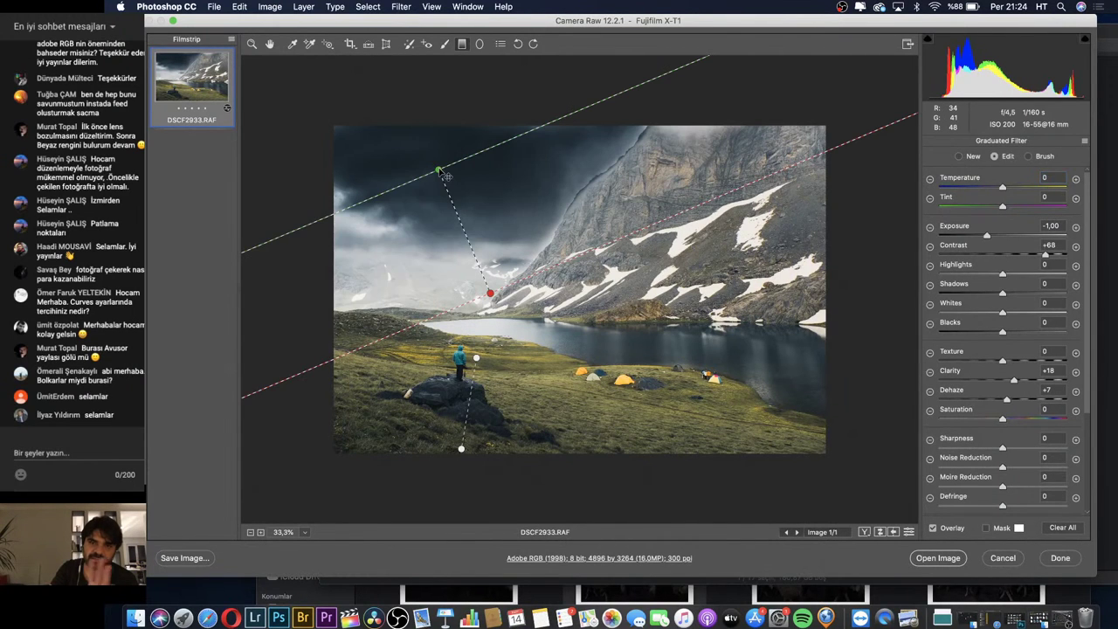
left_click_drag(989, 236, 1014, 254)
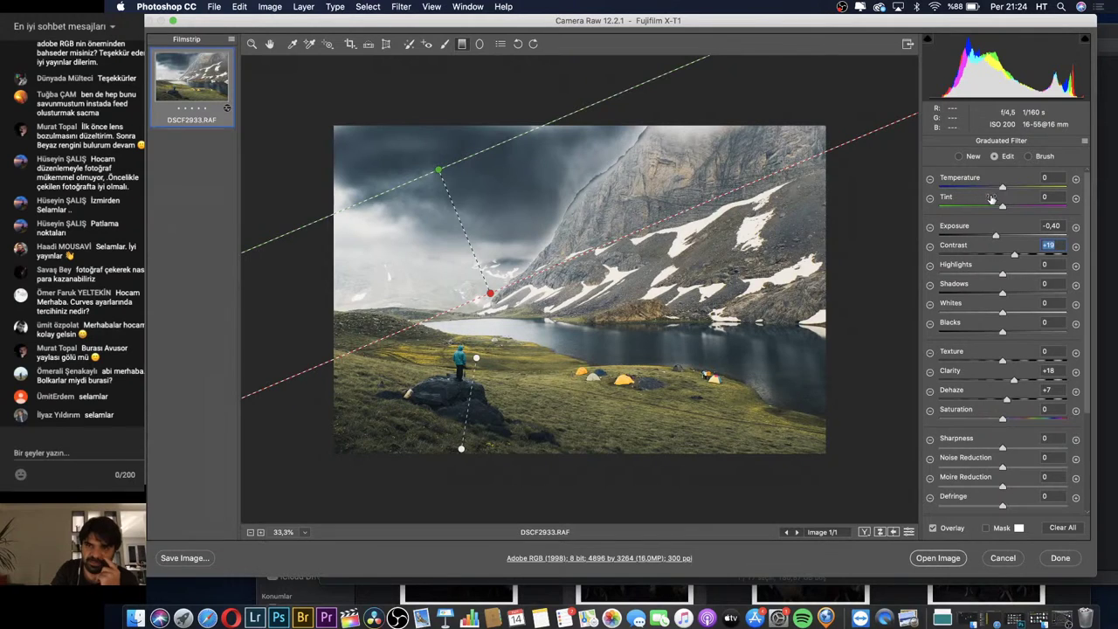
left_click_drag(1001, 187, 1013, 191)
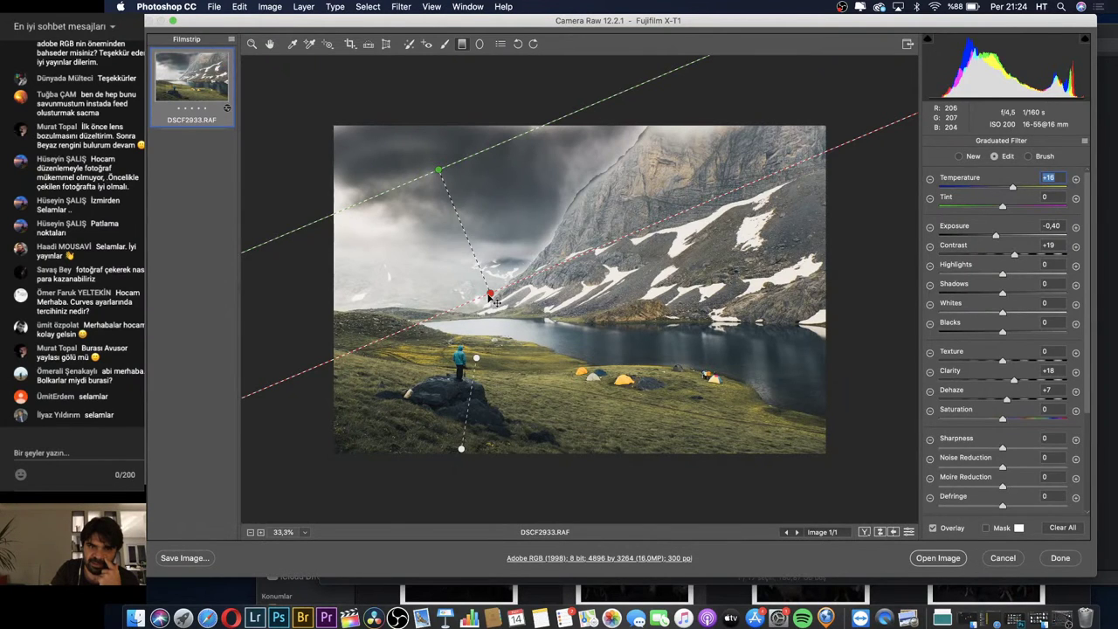
left_click_drag(493, 298, 504, 321)
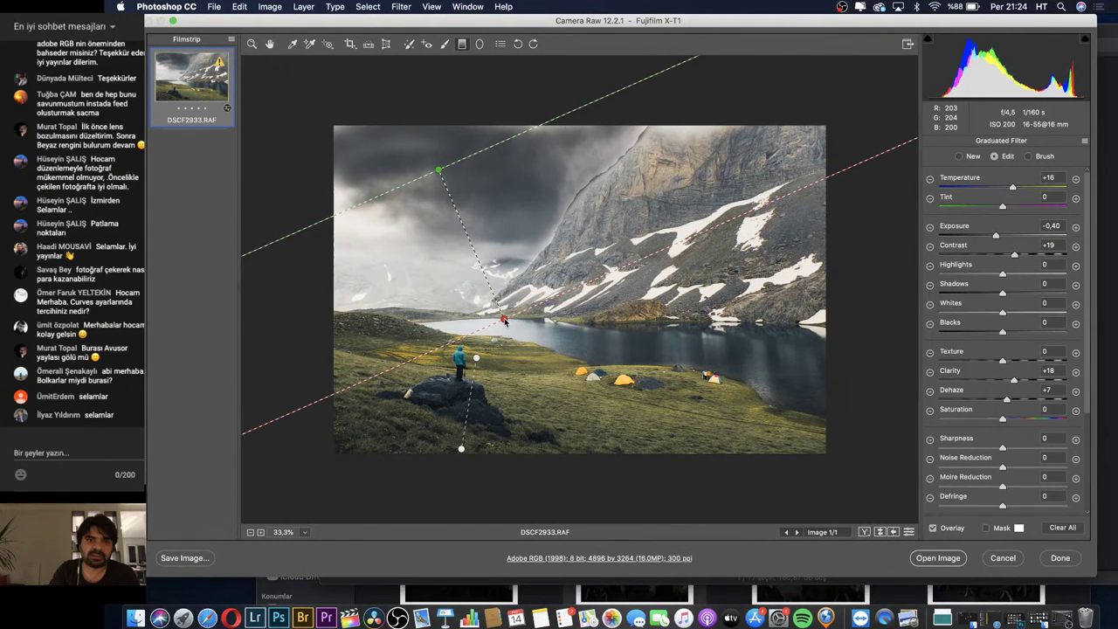
left_click_drag(1015, 191, 1011, 190)
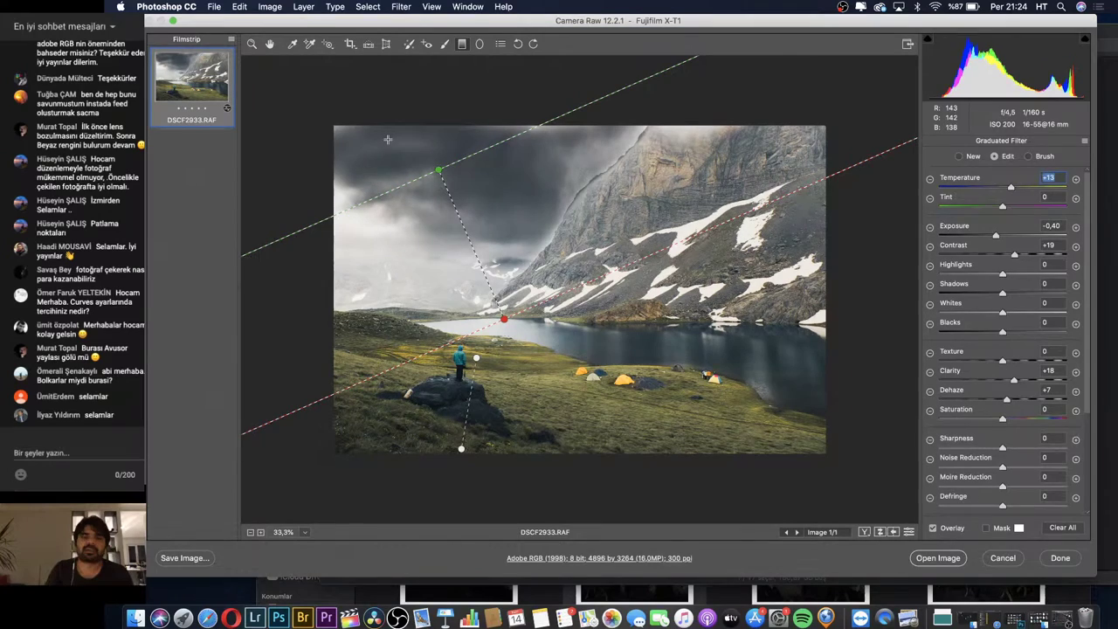
key("z")
left_click(564, 240)
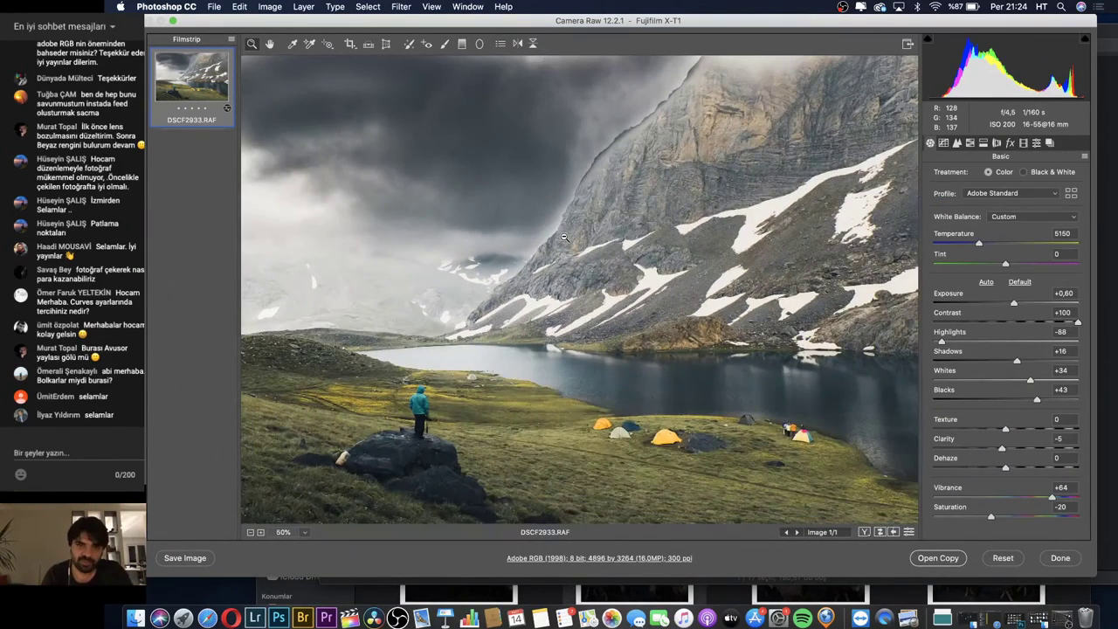
Select the sky brush adjustment and zoom out to see the whole photo
scroll(650, 161, "right", 3)
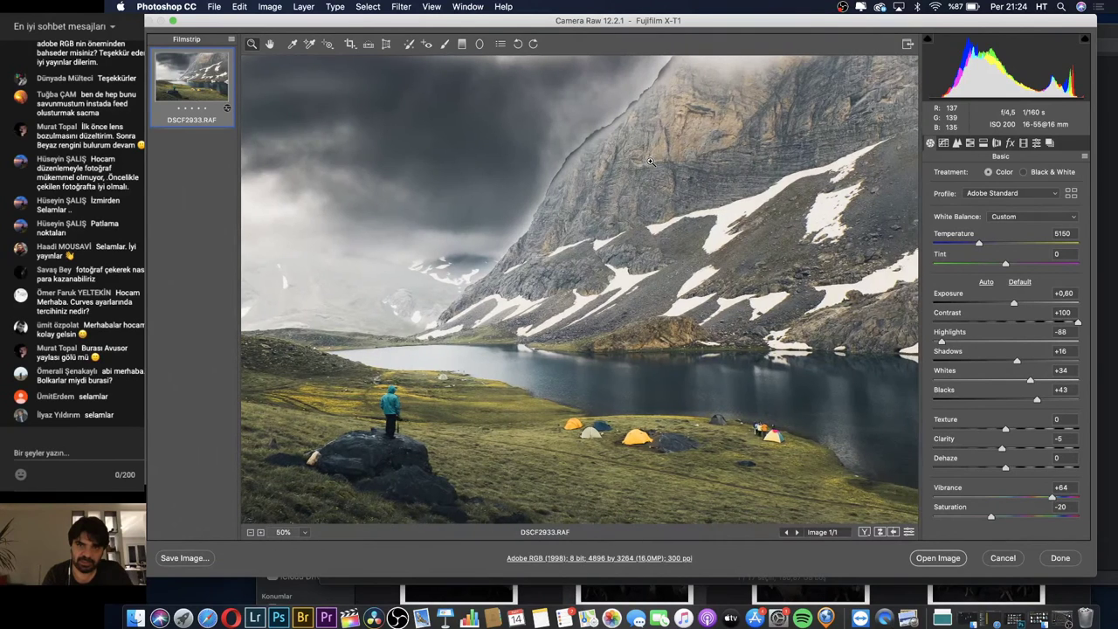
left_click(445, 44)
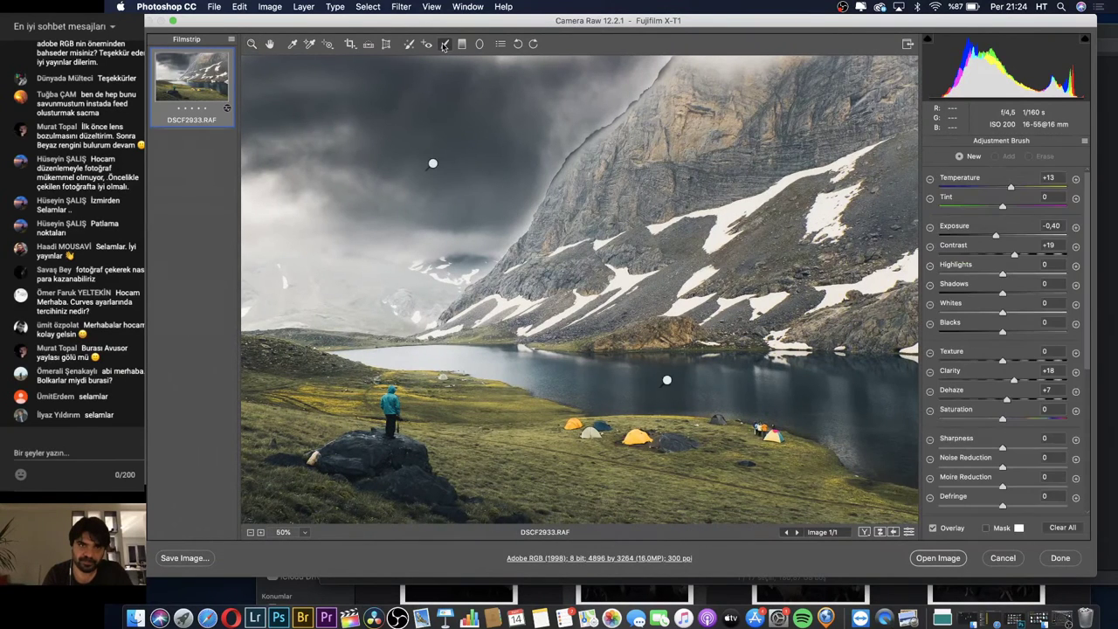
left_click(433, 164)
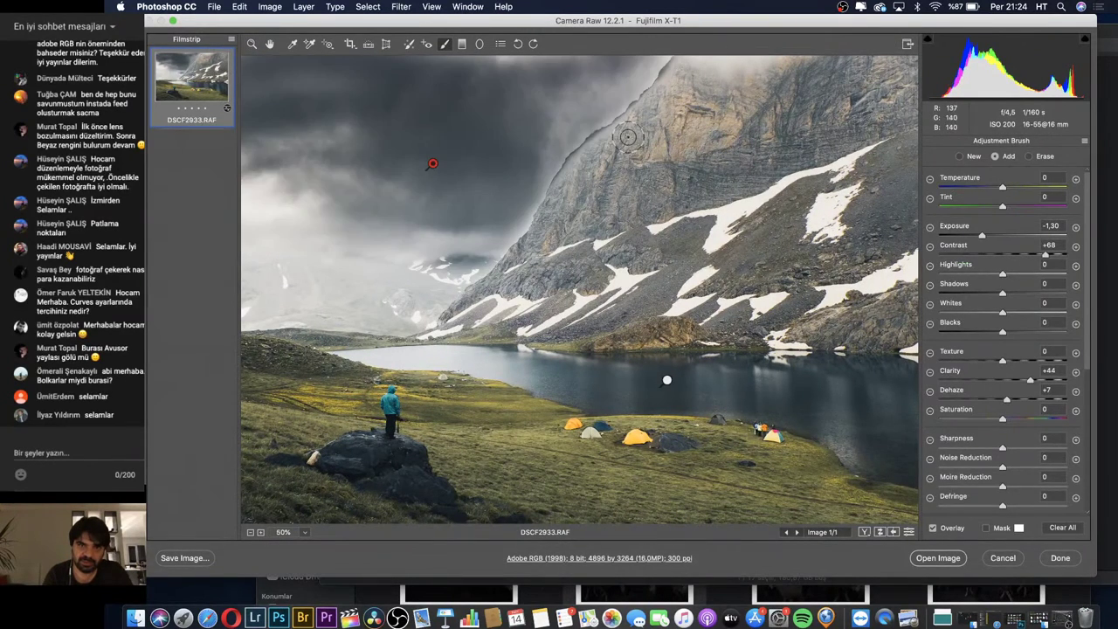
scroll(628, 137, "up", 2)
key("z")
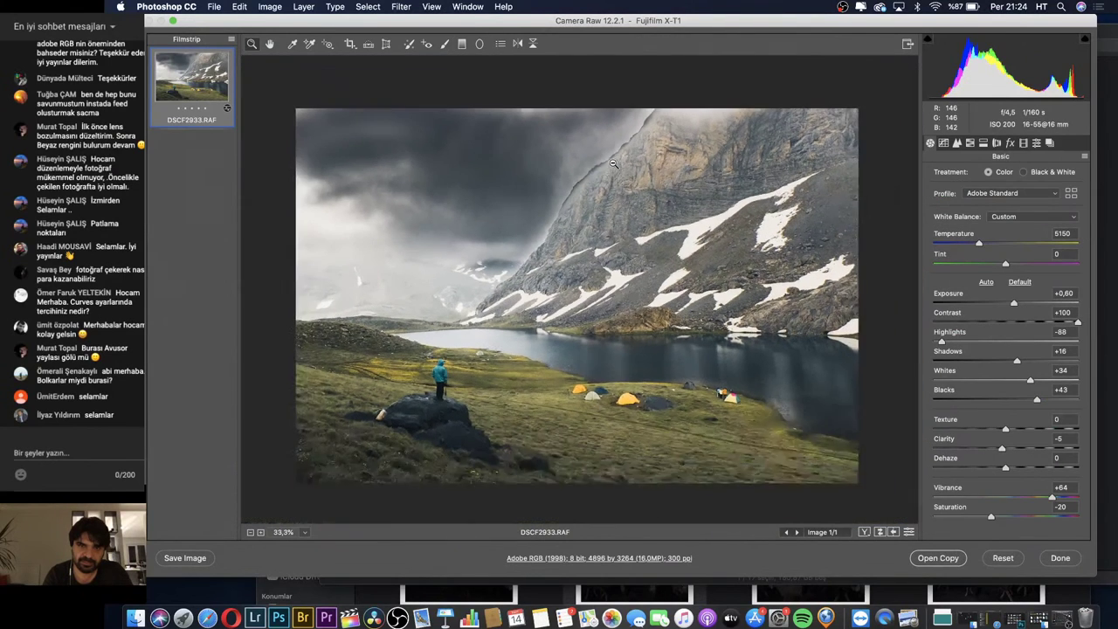
key("super+minus")
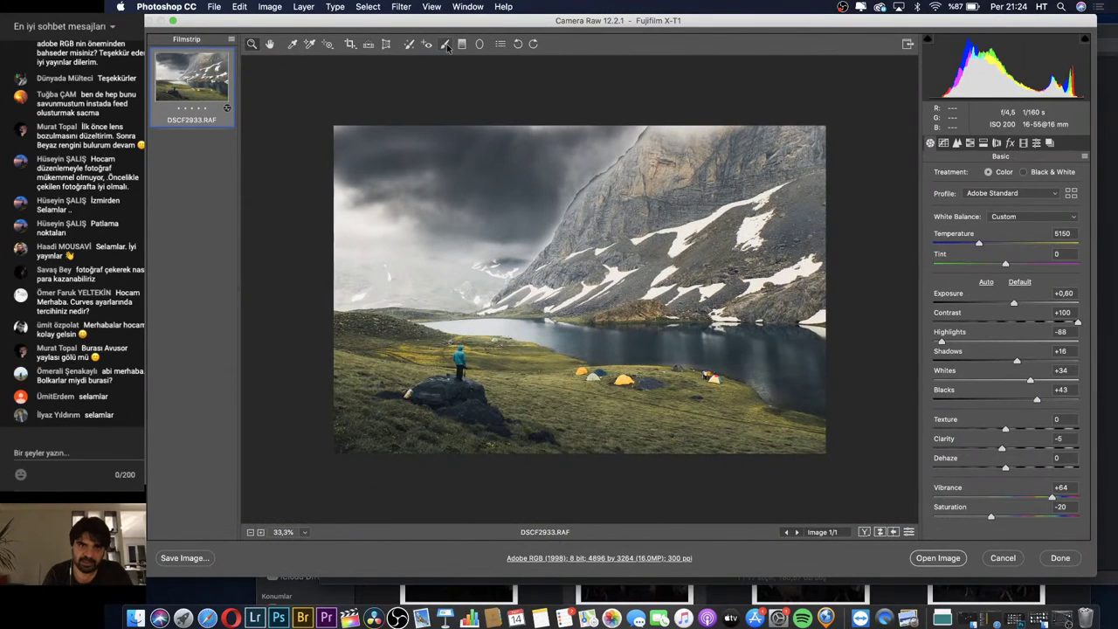
Erase the sky darkening from the mountain ridge with a soft-edged eraser
left_click(445, 43)
left_click(490, 195)
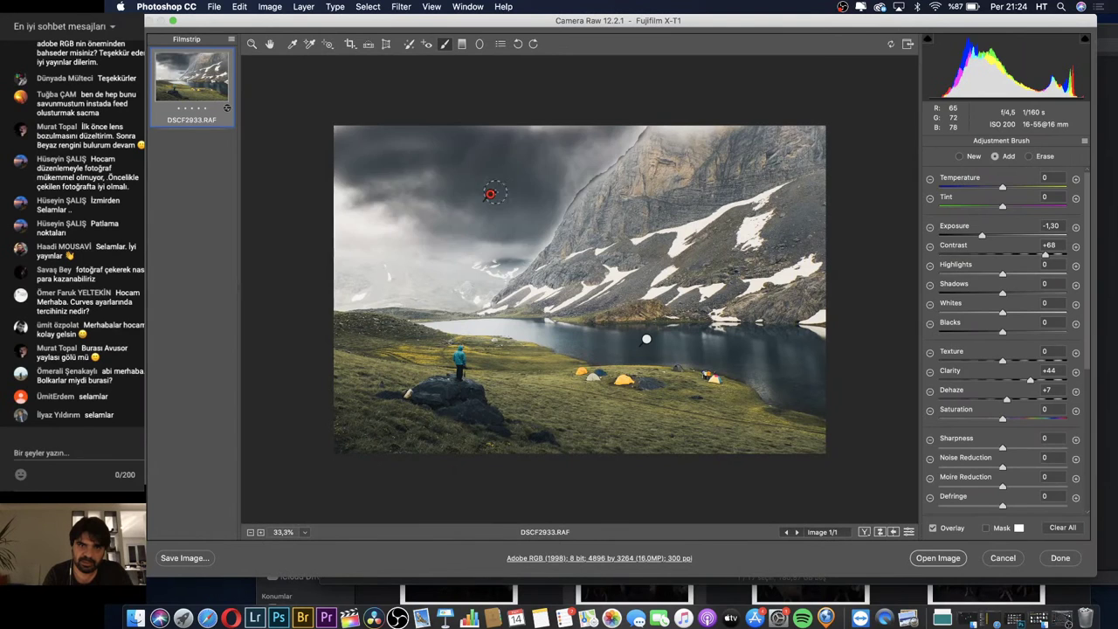
left_click(1029, 158)
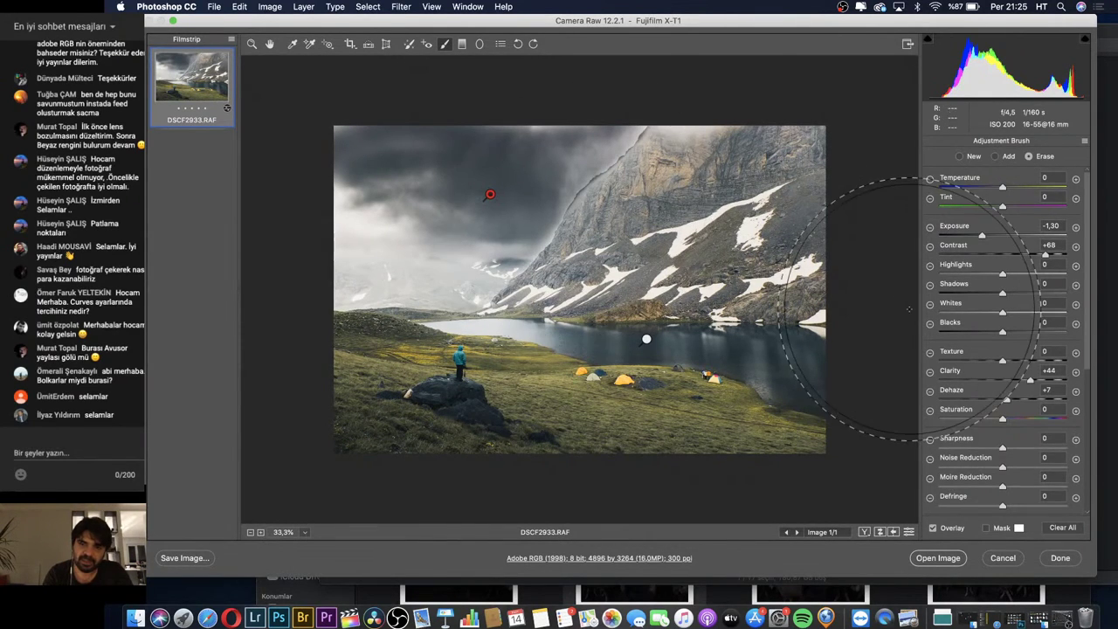
scroll(967, 367, "down", 5)
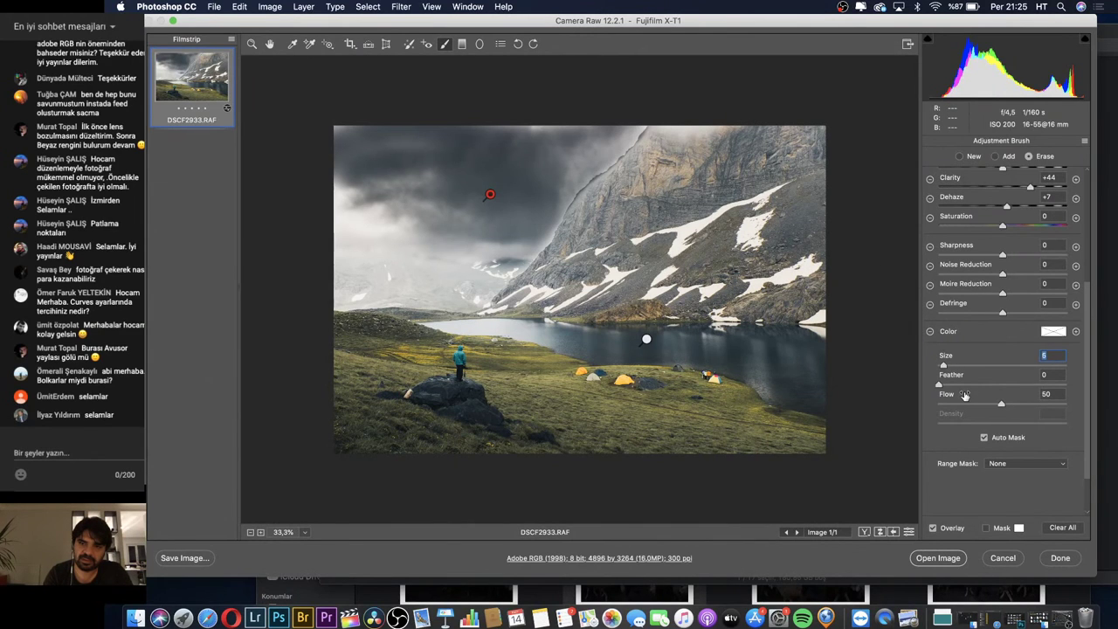
left_click_drag(961, 389, 1008, 388)
left_click_drag(583, 205, 654, 130)
left_click_drag(564, 233, 592, 199)
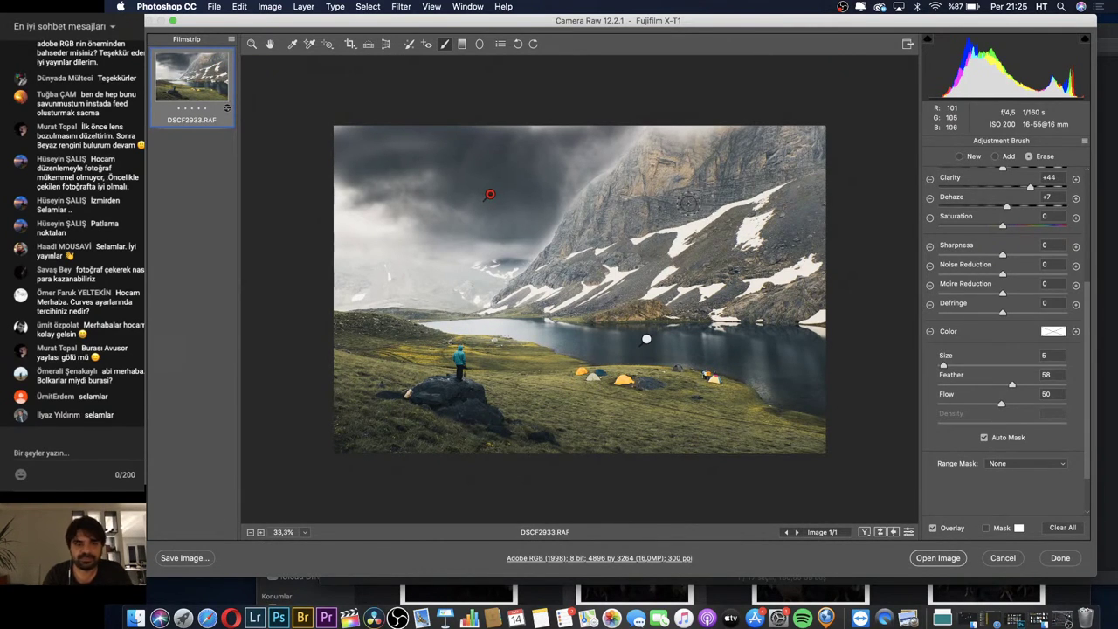
Paint more sky adjustment near the ridge, then enlarge the view of the sky and mountain
key("z")
left_click(565, 201)
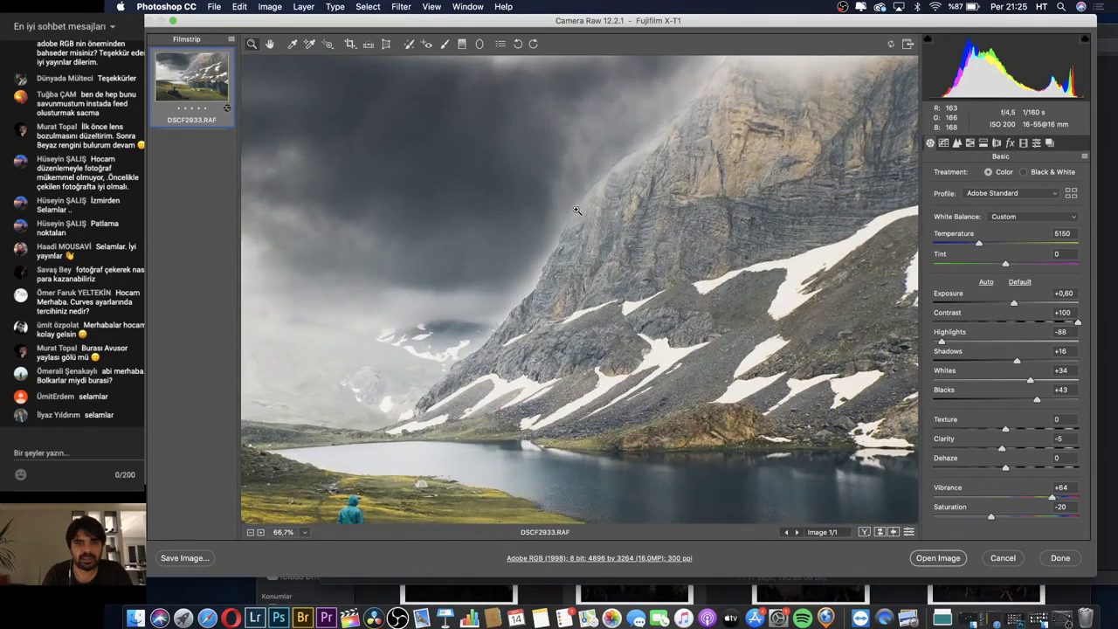
left_click(576, 213, "alt")
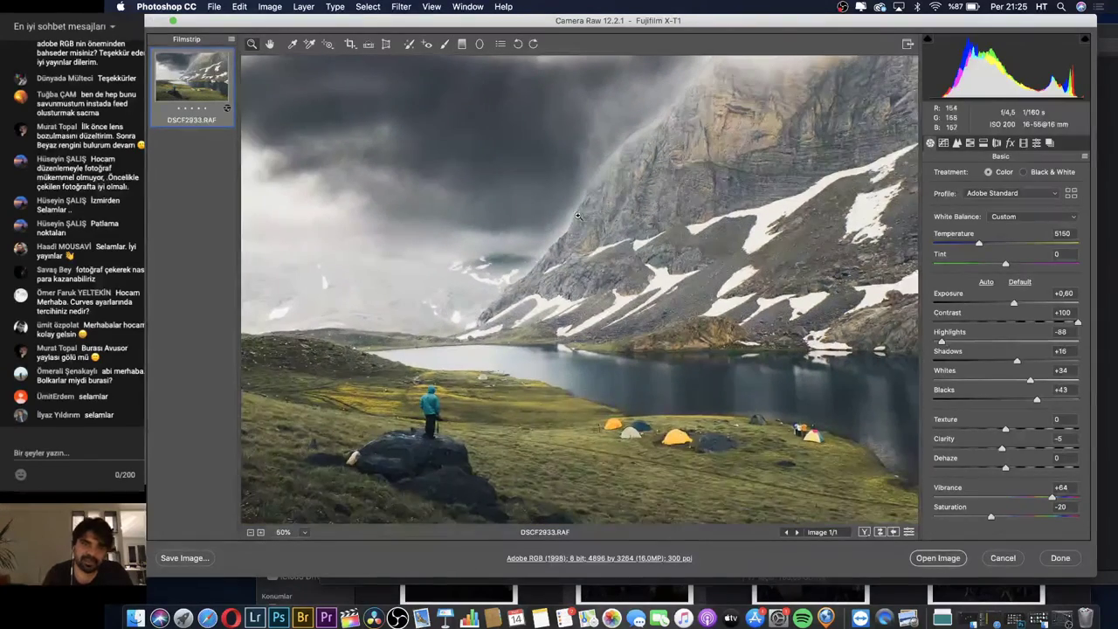
left_click(576, 218, "alt")
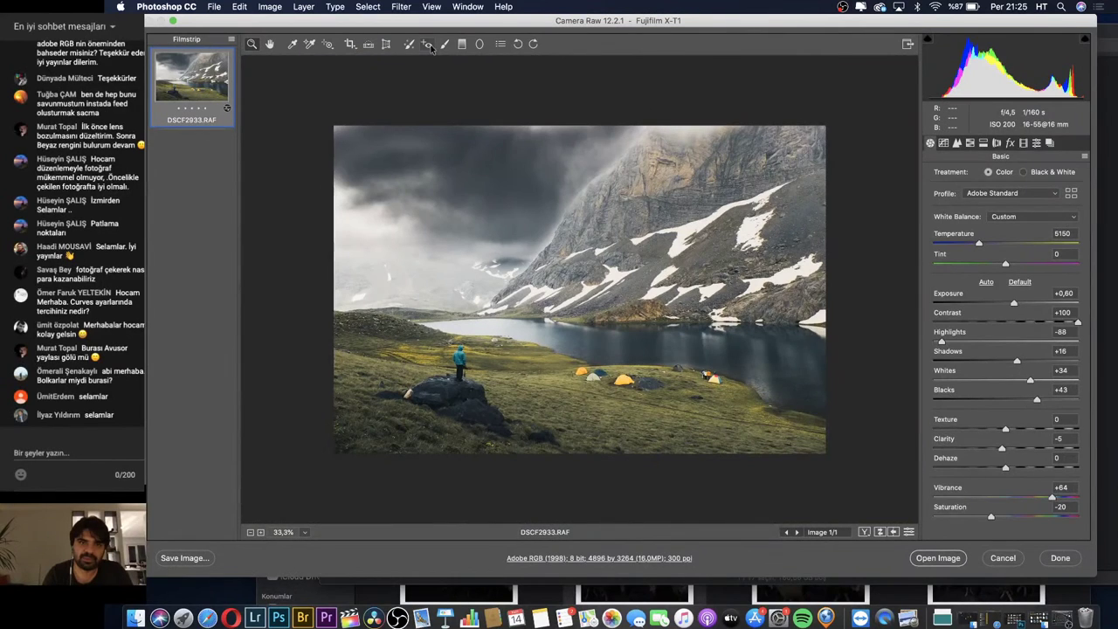
left_click(444, 44)
left_click(490, 195)
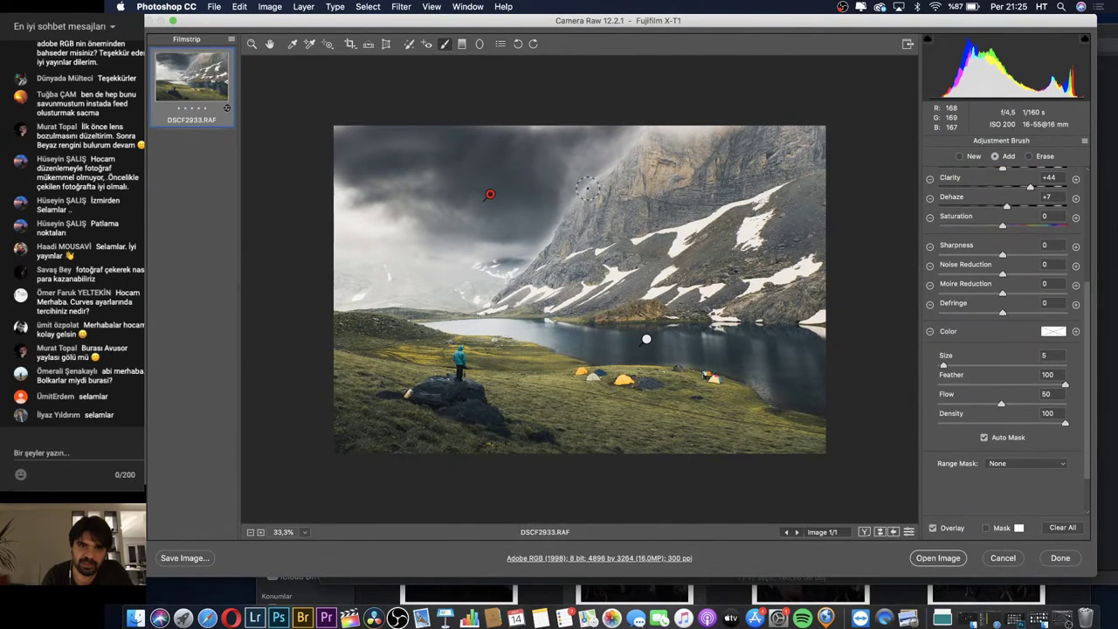
left_click_drag(548, 229, 559, 212)
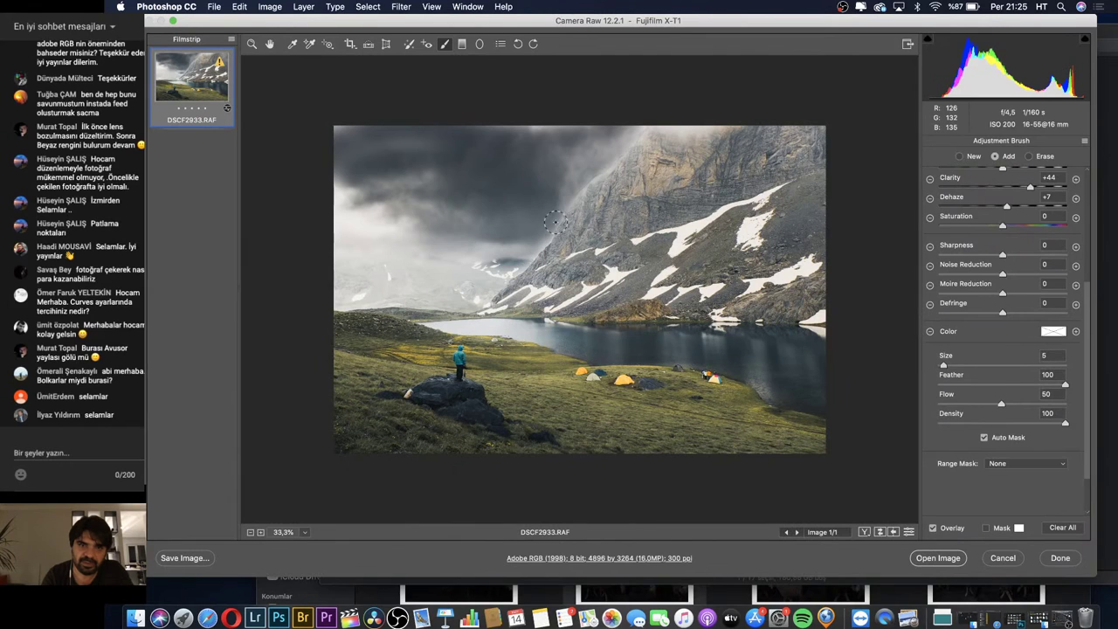
key("super+minus")
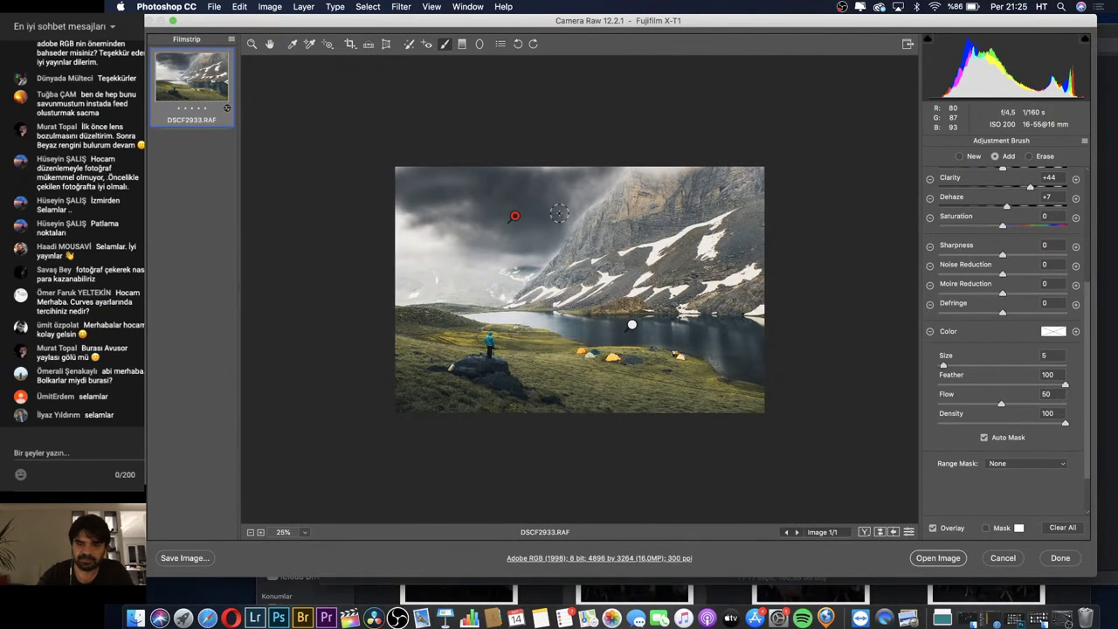
key("z")
left_click(557, 249)
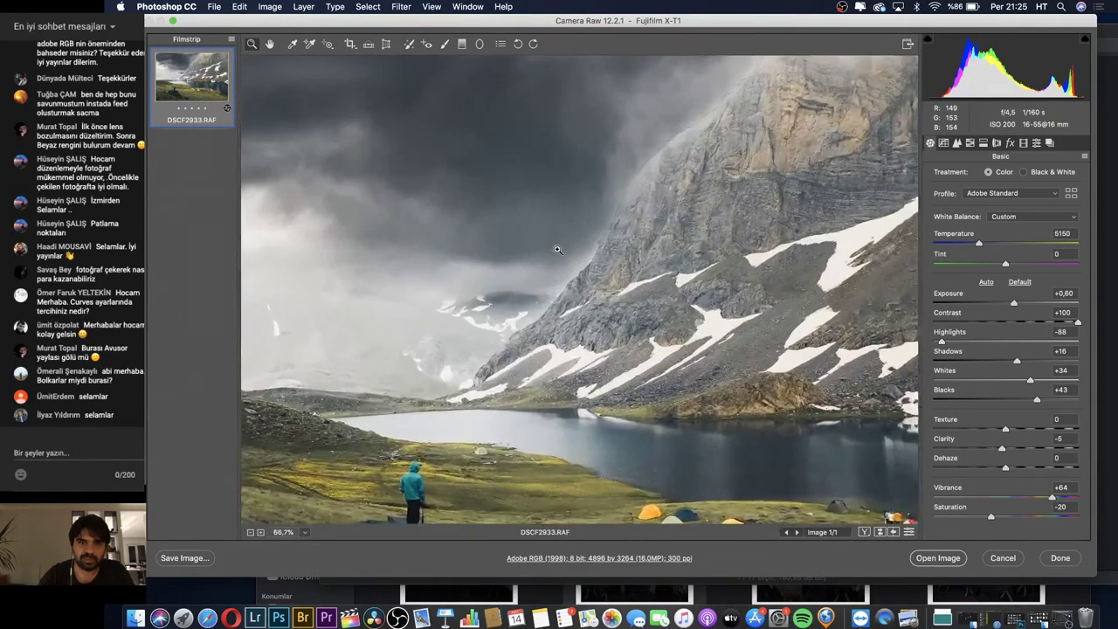
left_click(445, 45)
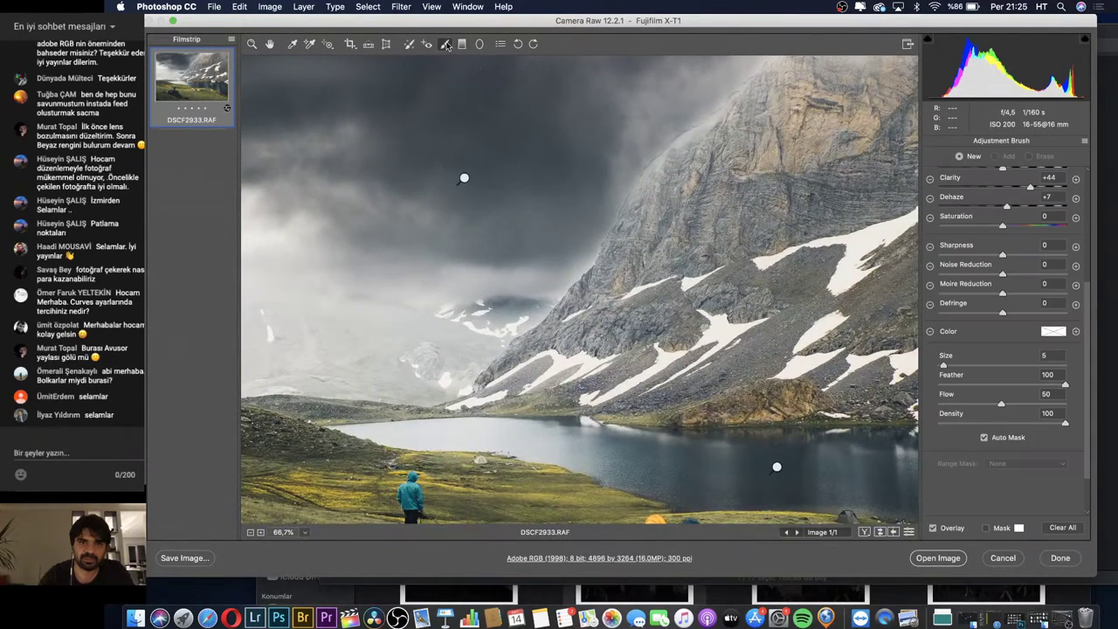
Extend the sky brush adjustment along the sky–mountain edge and upper ridge
left_click(464, 178)
left_click_drag(606, 185, 547, 281)
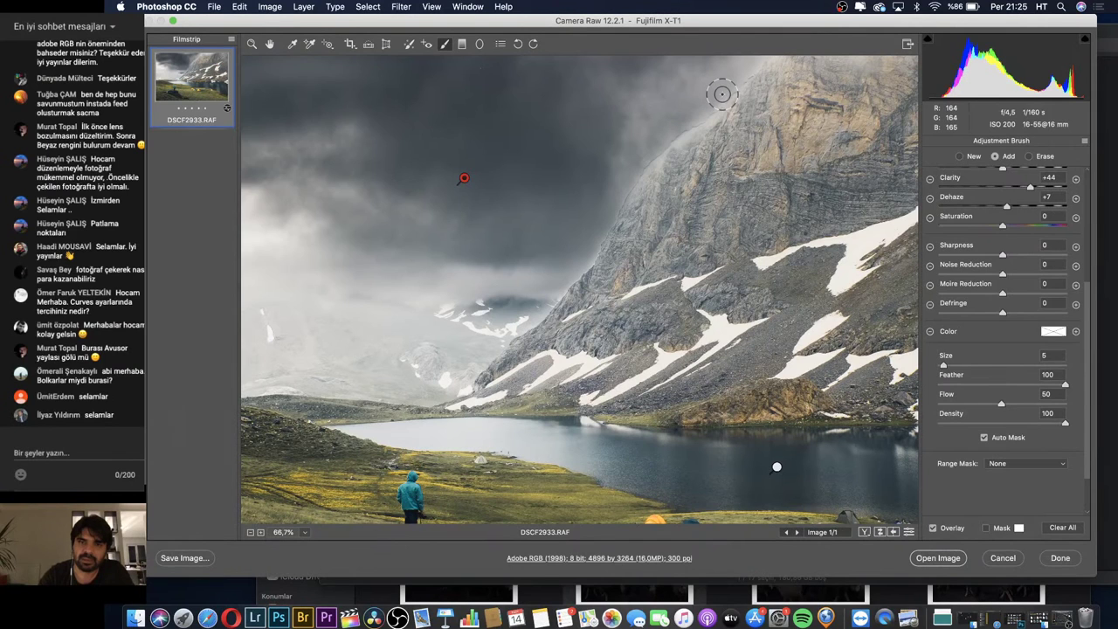
mouse_move(705, 96)
left_mouse_down()
mouse_move(691, 100)
mouse_move(723, 75)
left_mouse_up()
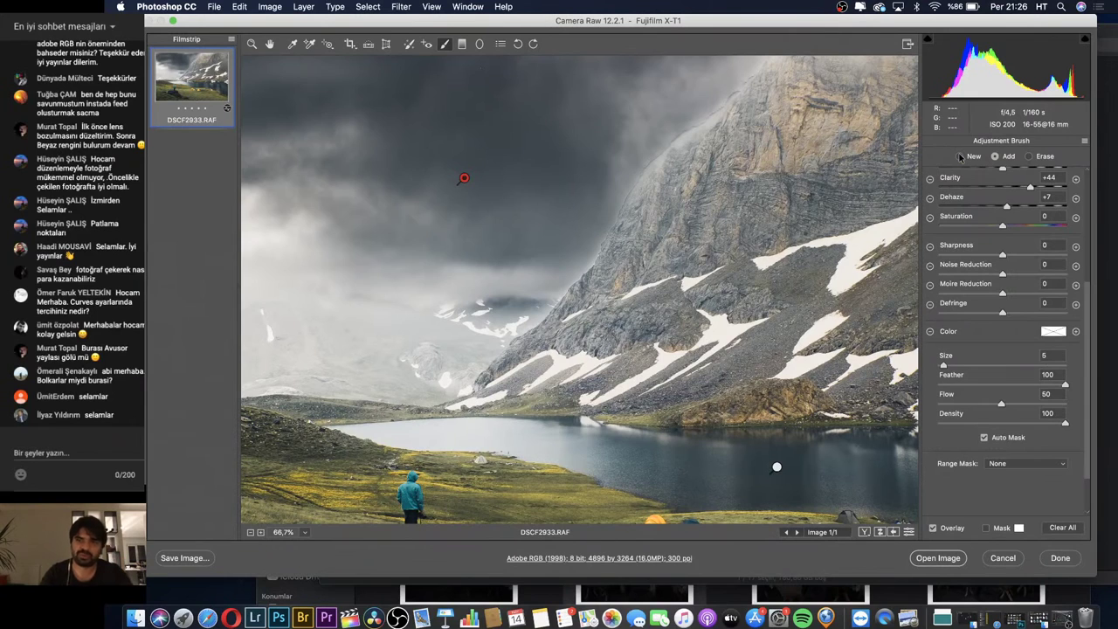
Paint a new cliff adjustment with Exposure -0.25, Clarity +23, brush Size 11, and Contrast reduced to +15
left_click(960, 157)
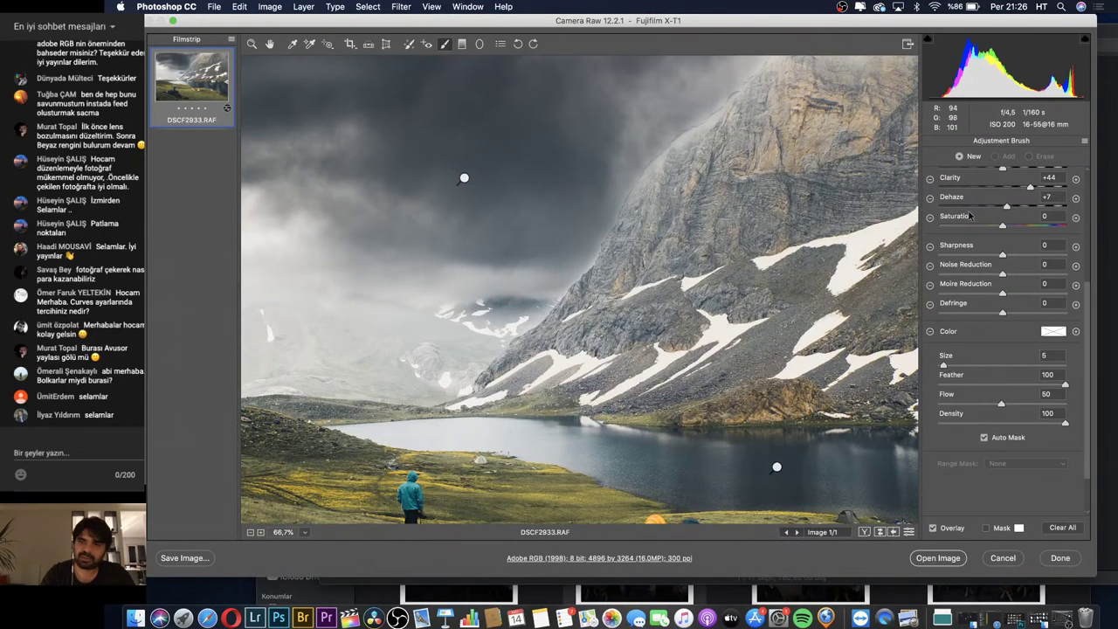
scroll(1022, 272, "up", 5)
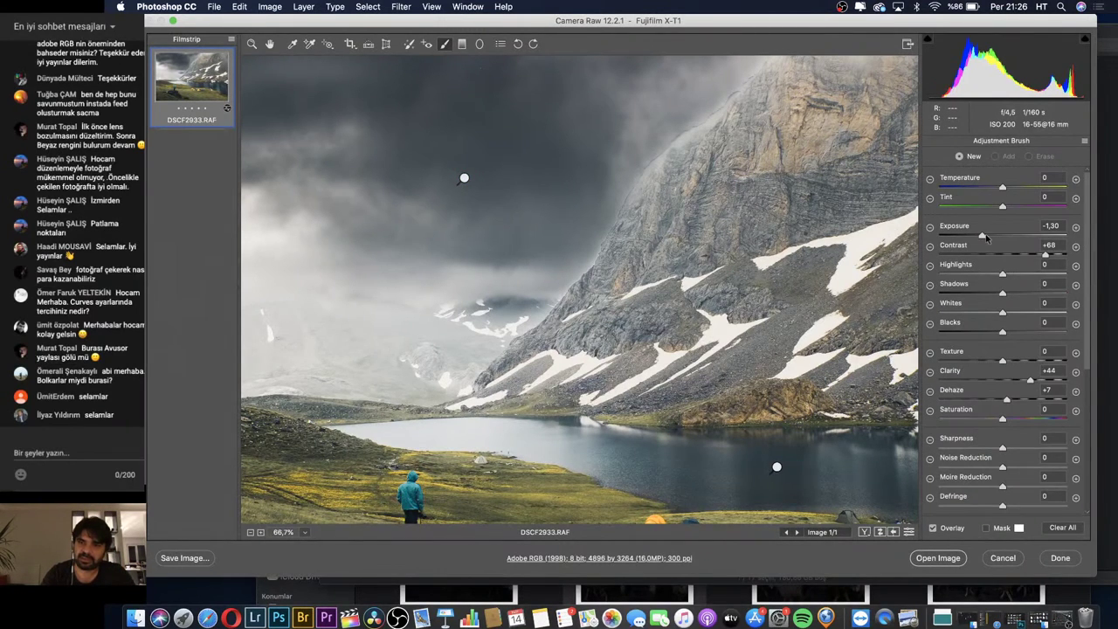
left_click_drag(987, 237, 1002, 241)
left_click(1016, 254)
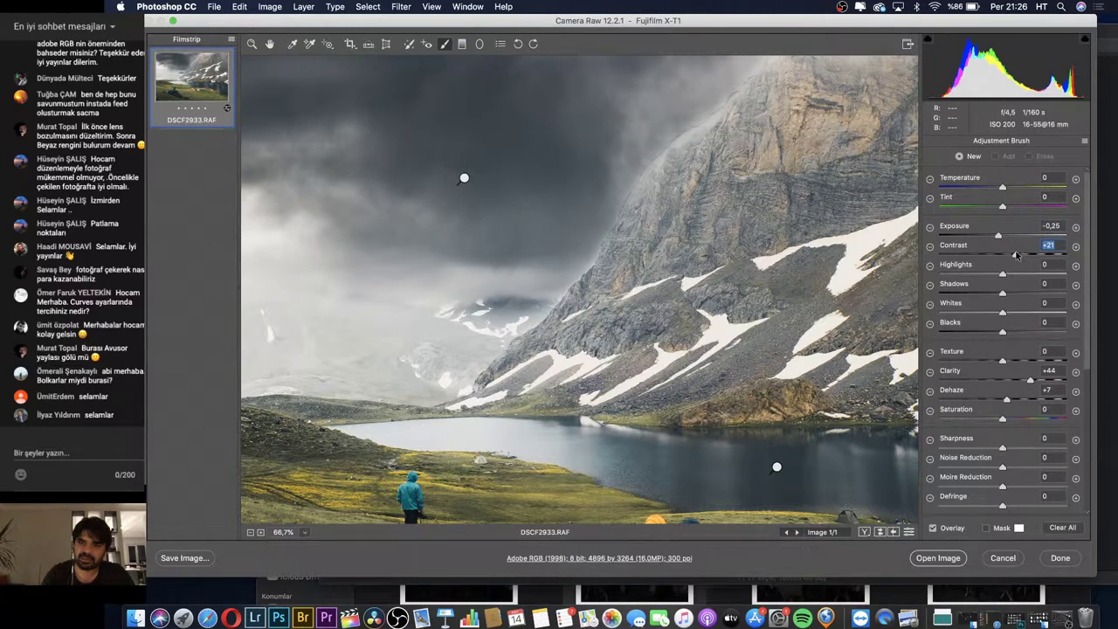
left_click(1016, 381)
scroll(1016, 381, "down", 1)
scroll(1016, 380, "down", 2)
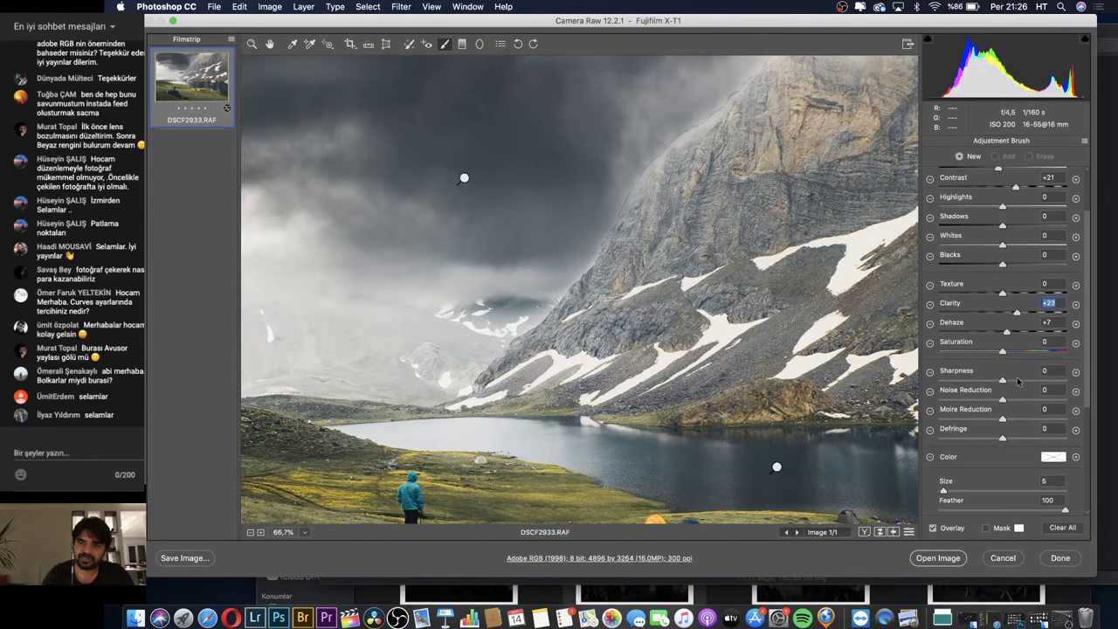
left_click_drag(943, 492, 951, 492)
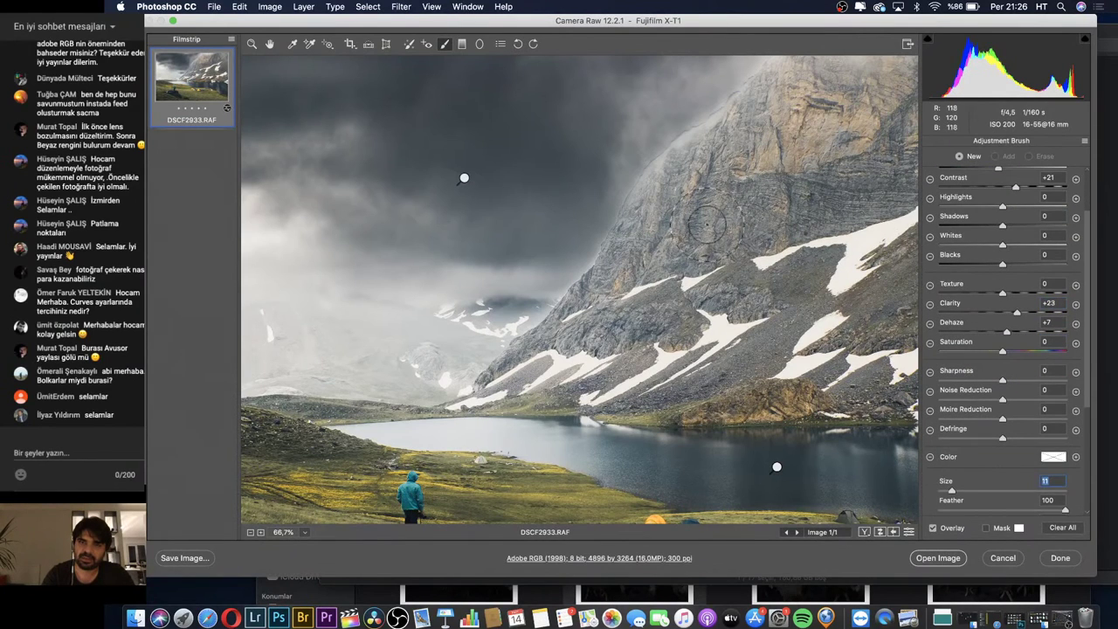
mouse_move(707, 219)
left_mouse_down()
mouse_move(817, 113)
mouse_move(656, 212)
mouse_move(861, 166)
left_mouse_up()
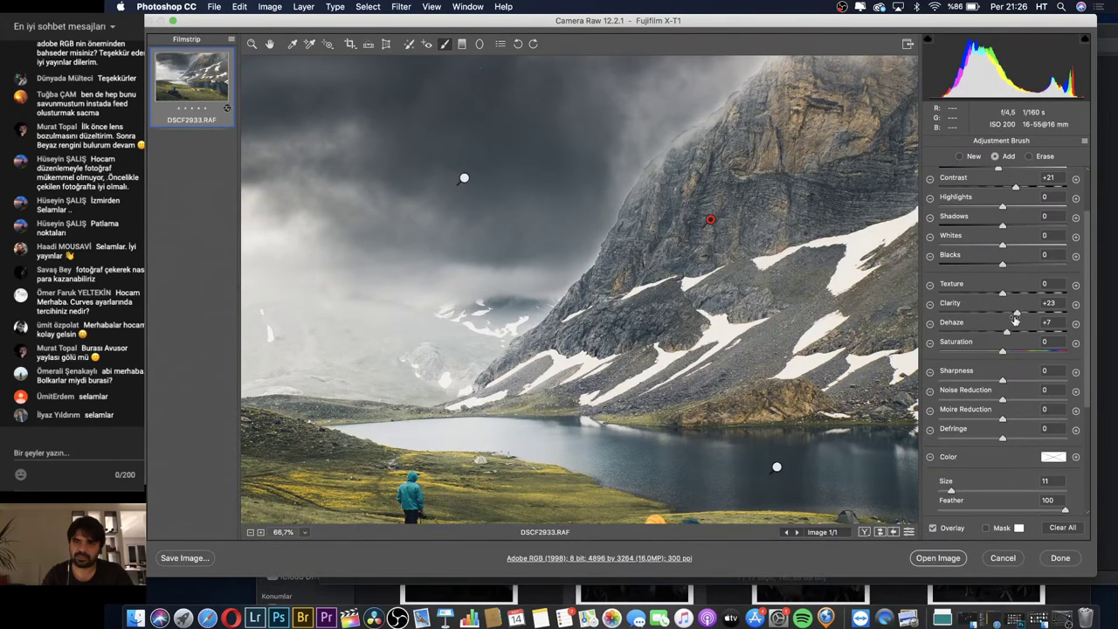
scroll(1014, 317, "up", 3)
left_click_drag(1010, 256, 1012, 256)
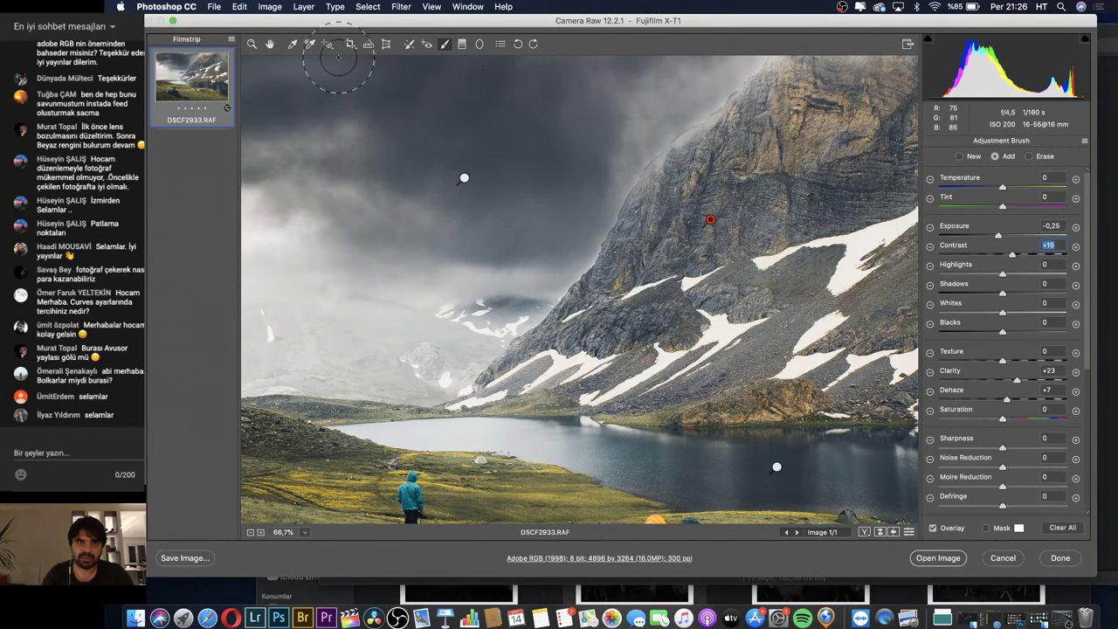
left_click(251, 44)
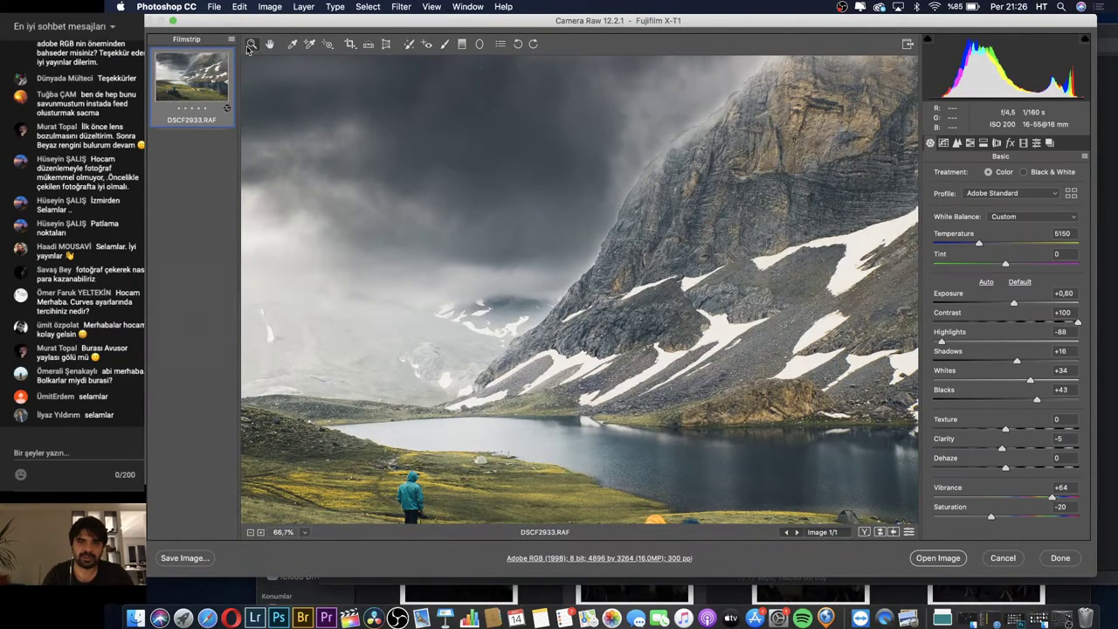
left_click(626, 204, "alt")
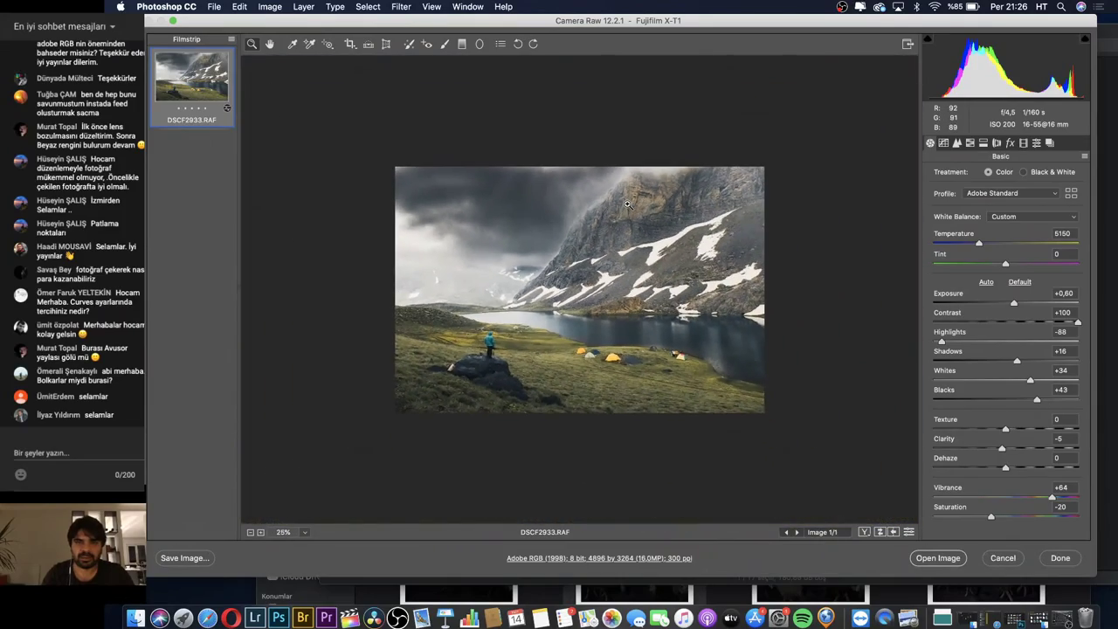
left_click(626, 204)
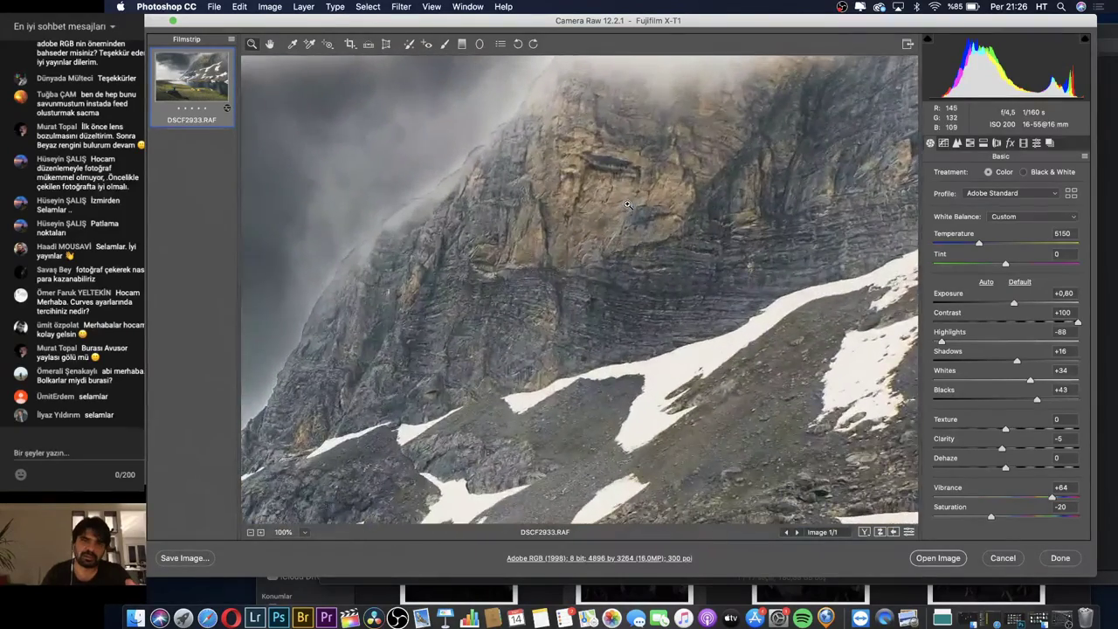
left_click(626, 203)
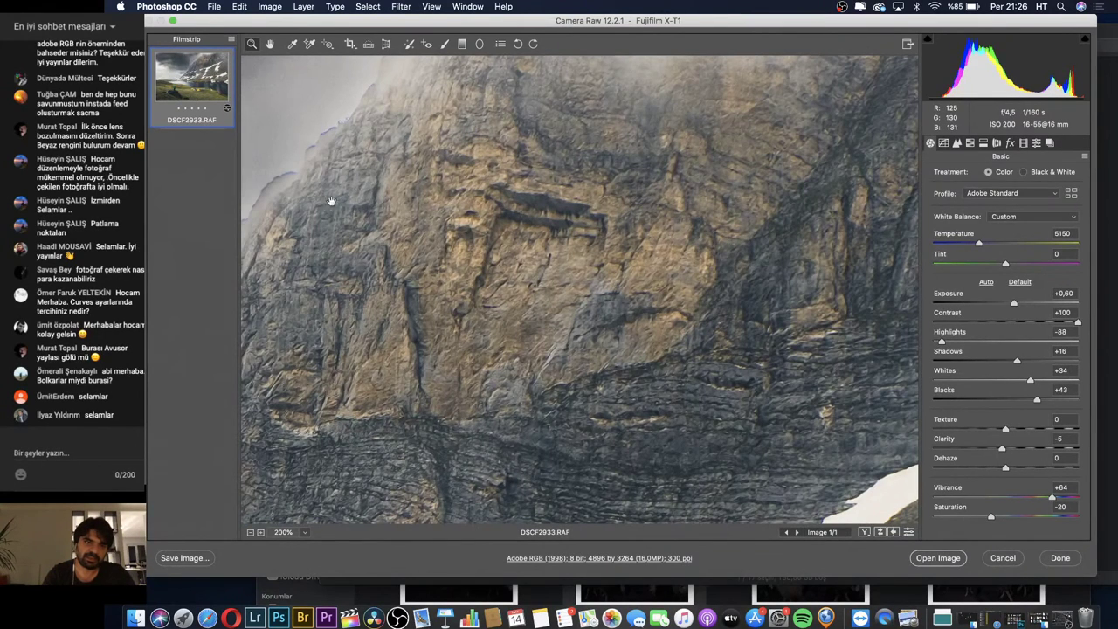
mouse_move(300, 201)
left_mouse_down()
mouse_move(581, 219)
mouse_move(566, 196)
left_mouse_up()
right_click(582, 219)
left_click(694, 168)
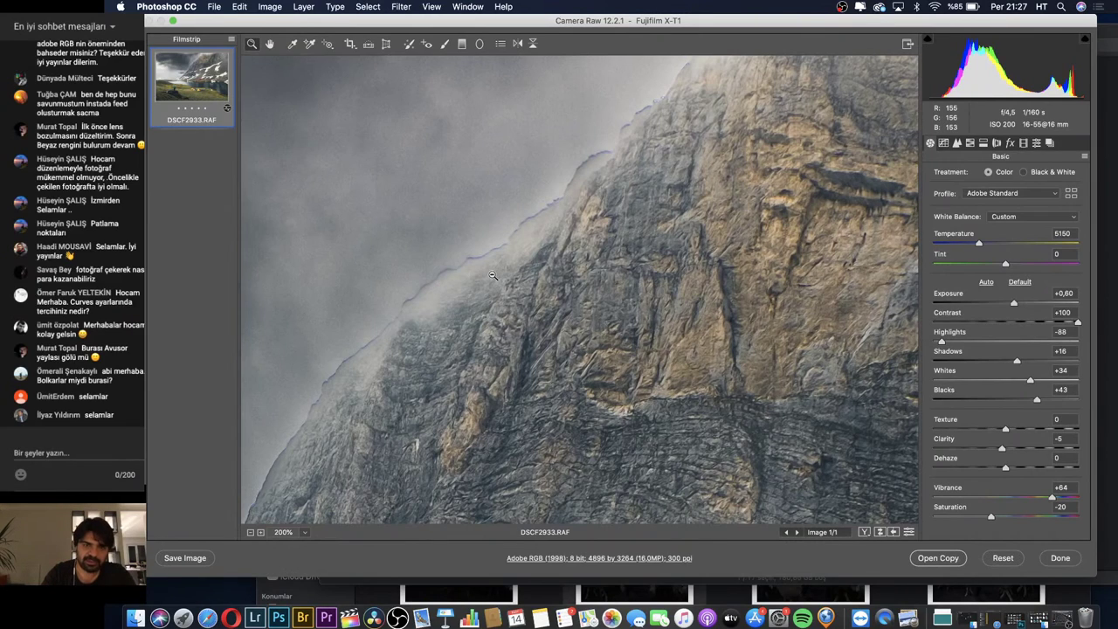
left_click(493, 276, "alt")
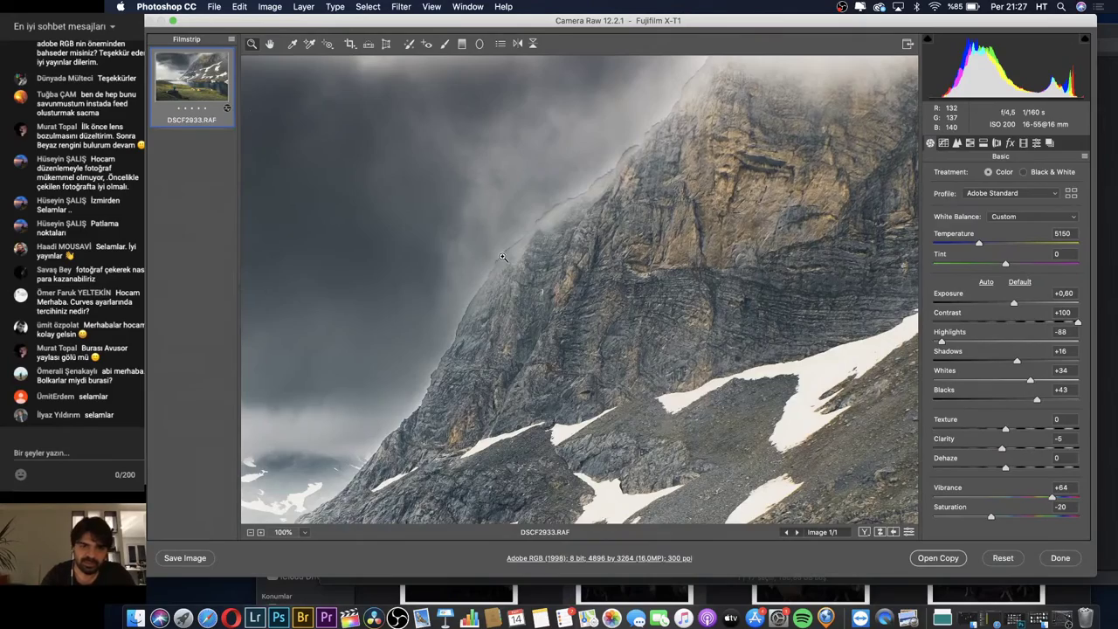
left_click(502, 257, "alt")
left_click(514, 281)
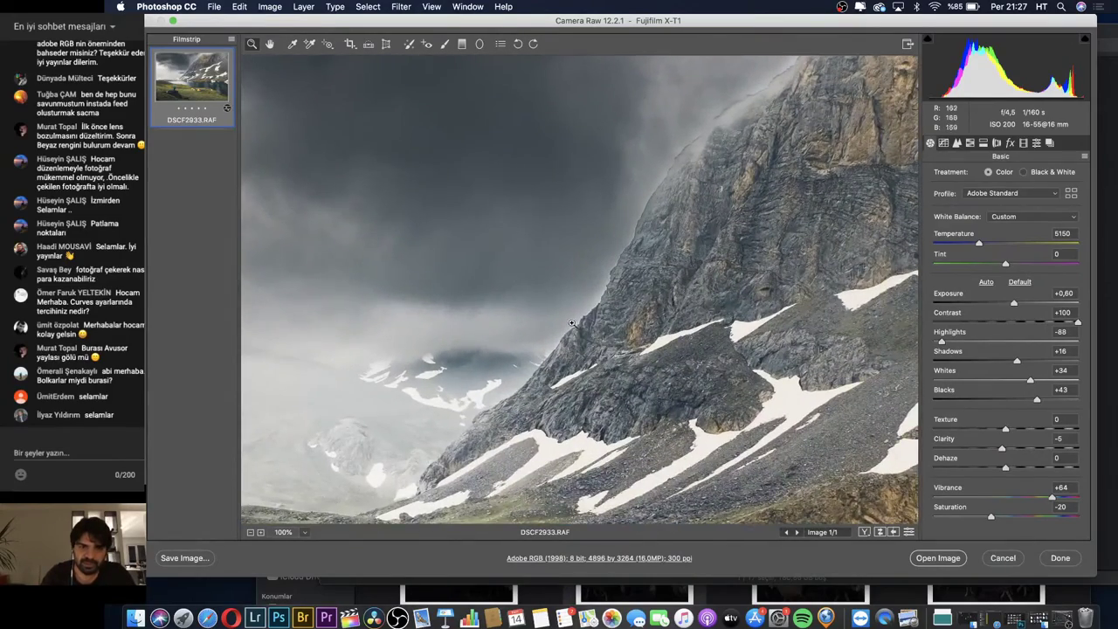
left_click(571, 323)
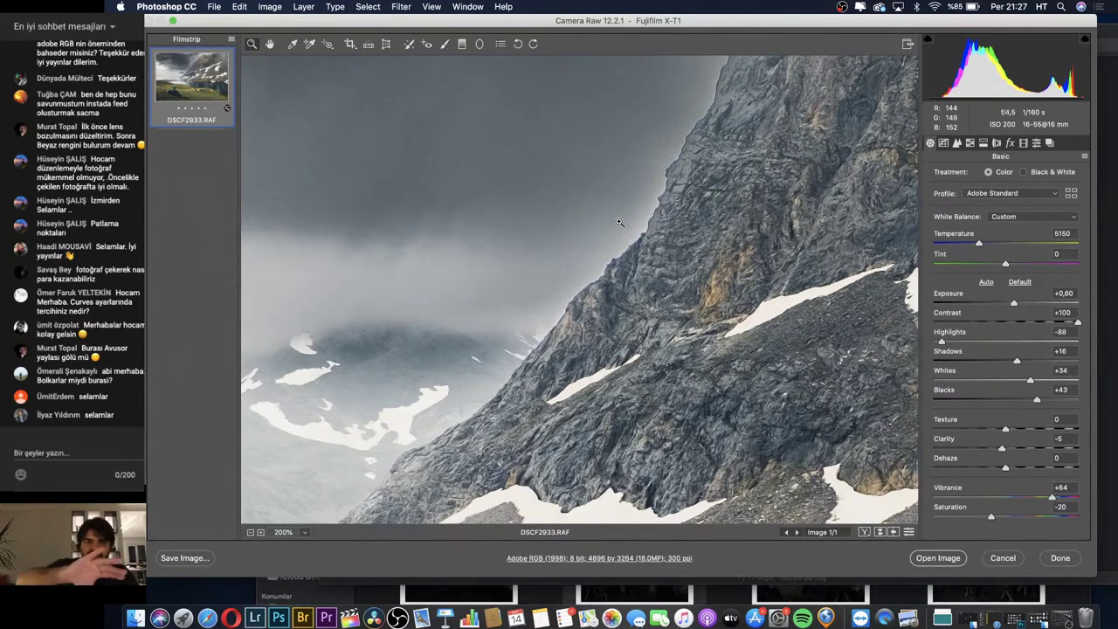
key("alt")
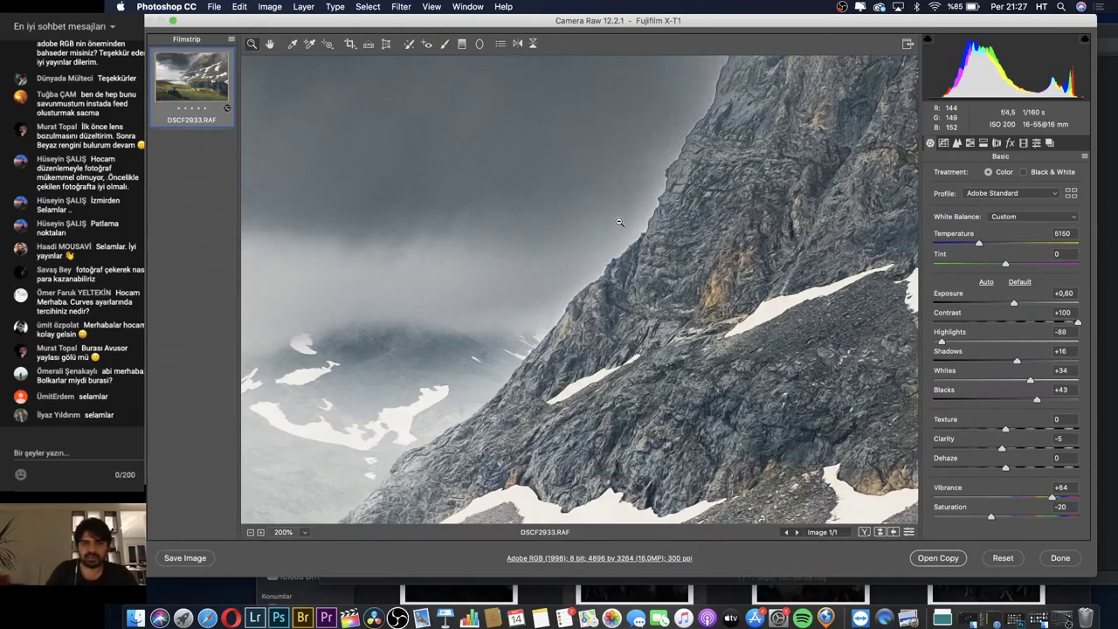
left_click(619, 222, "alt")
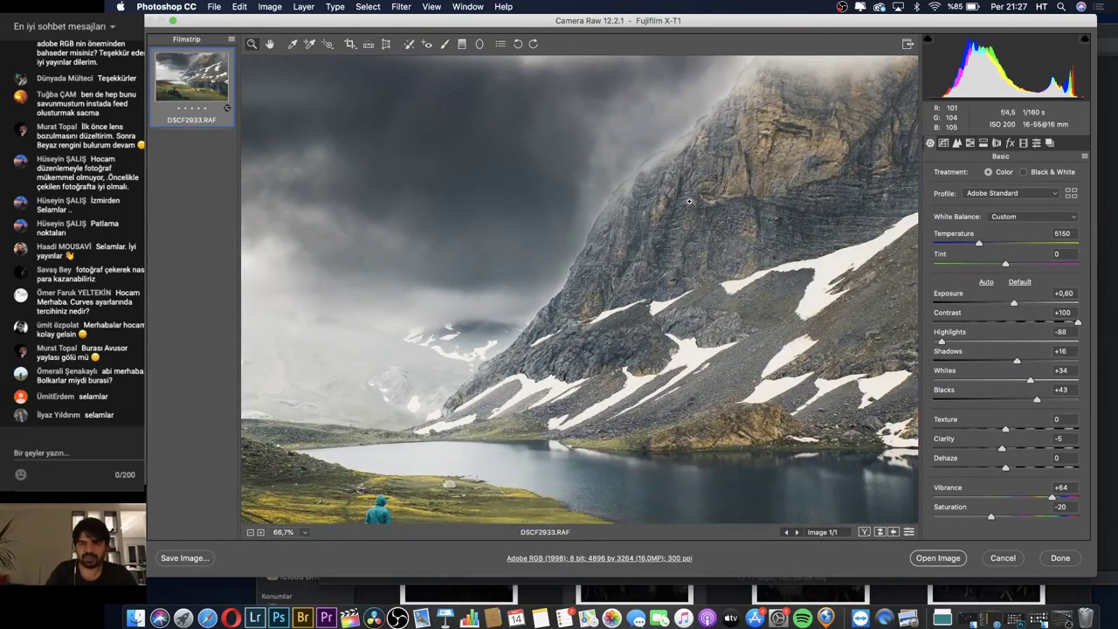
left_click(682, 148)
left_click(393, 280)
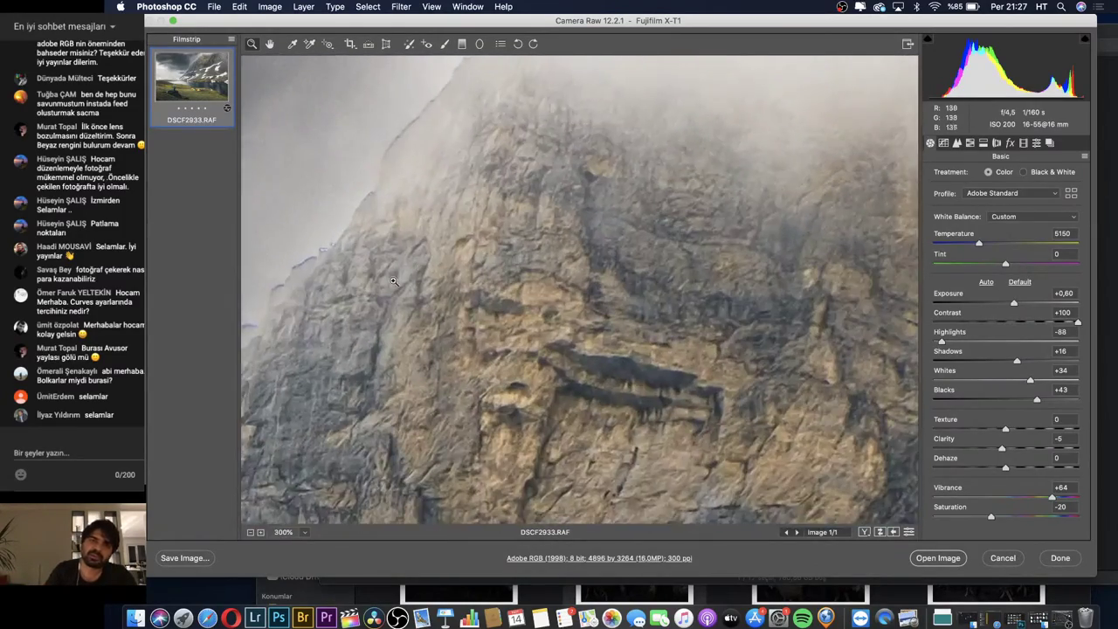
left_click_drag(332, 272, 526, 272)
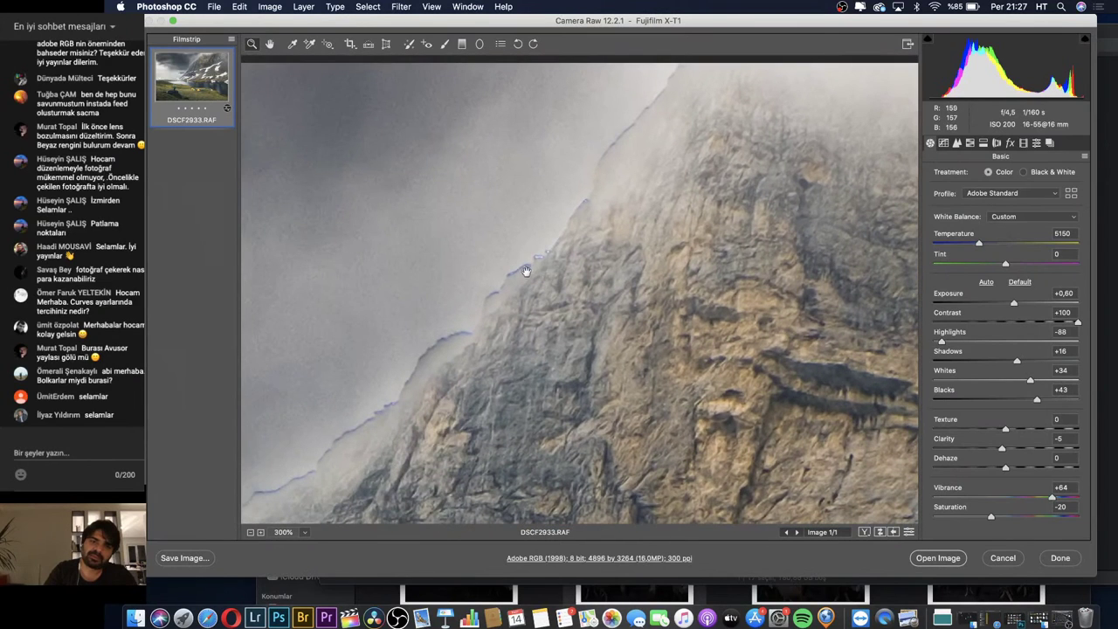
left_click_drag(404, 393, 541, 218)
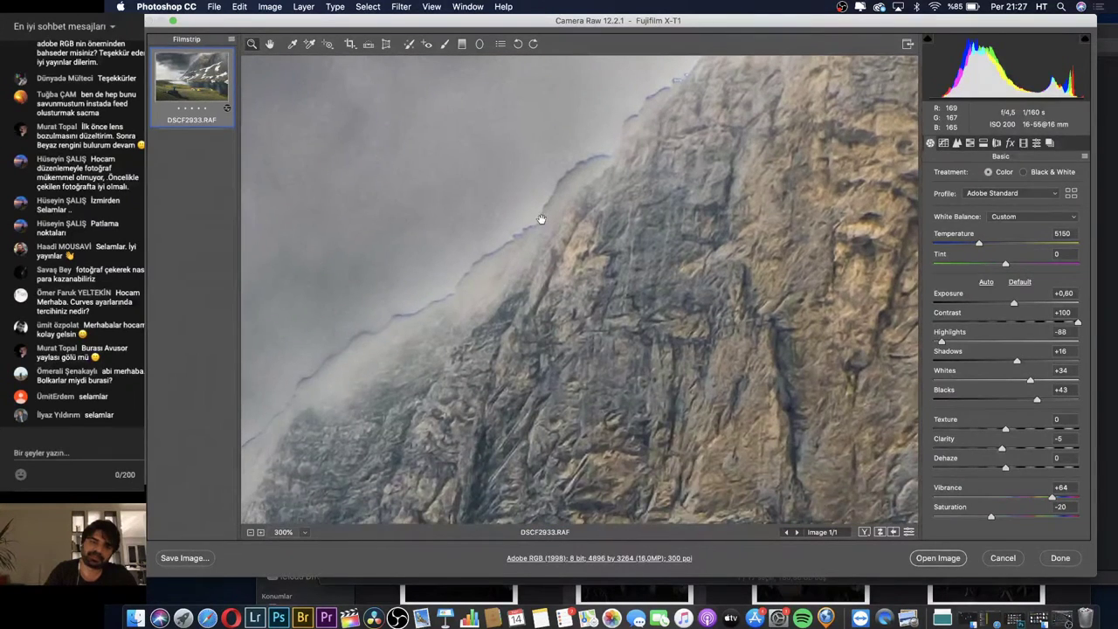
left_click(541, 219, "alt")
left_click(542, 218, "alt")
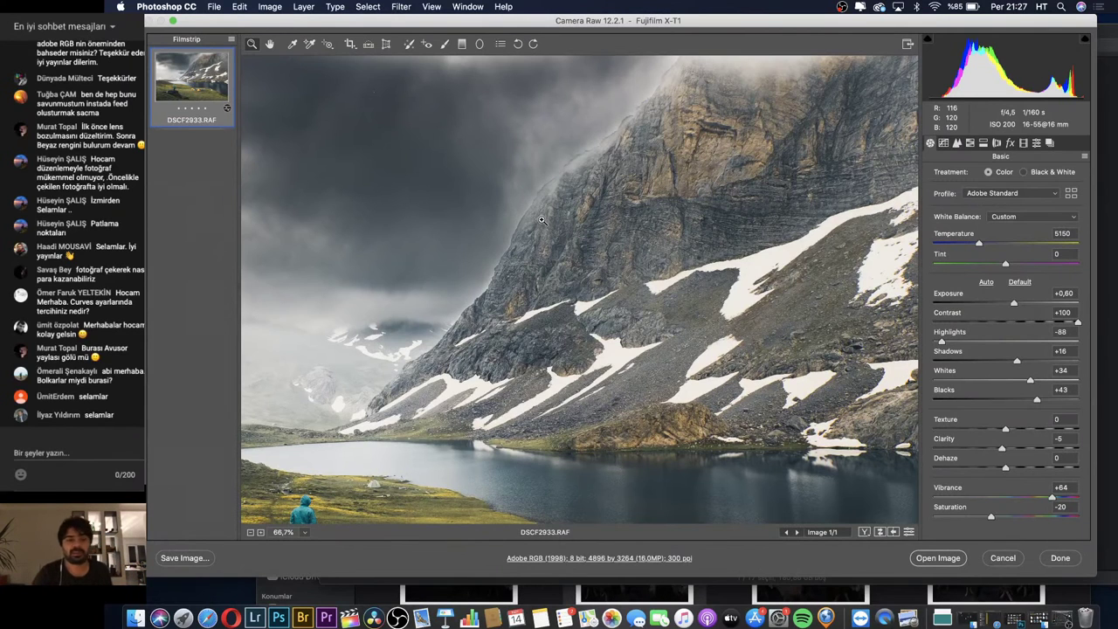
left_click(541, 220, "alt")
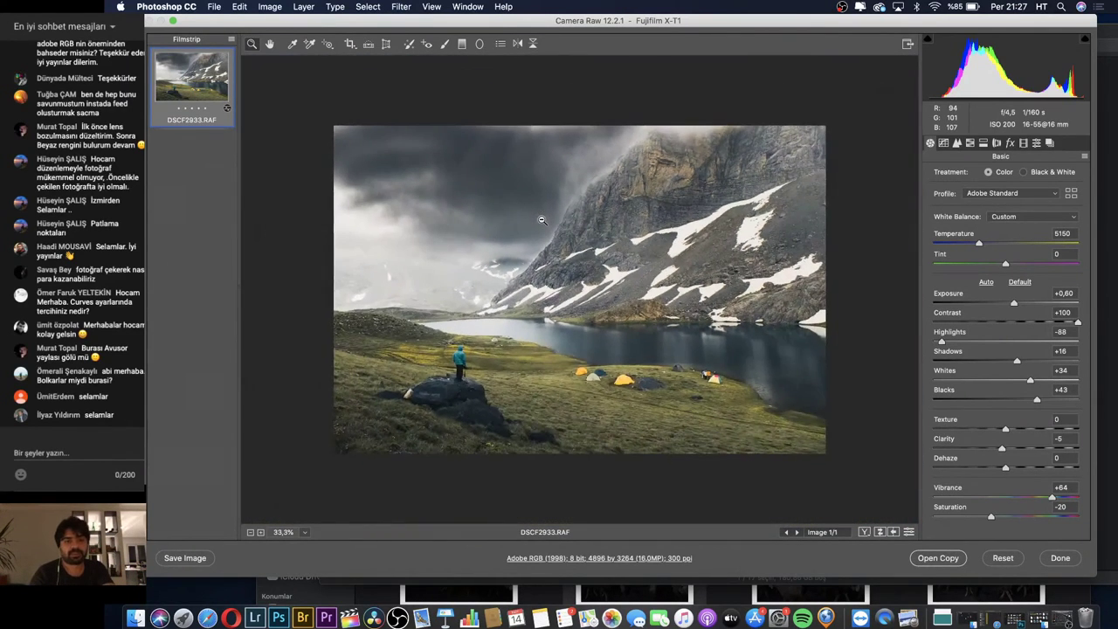
Zoom the preview back to 66.7% and show the Tone Curve panel
left_click(542, 220, "alt")
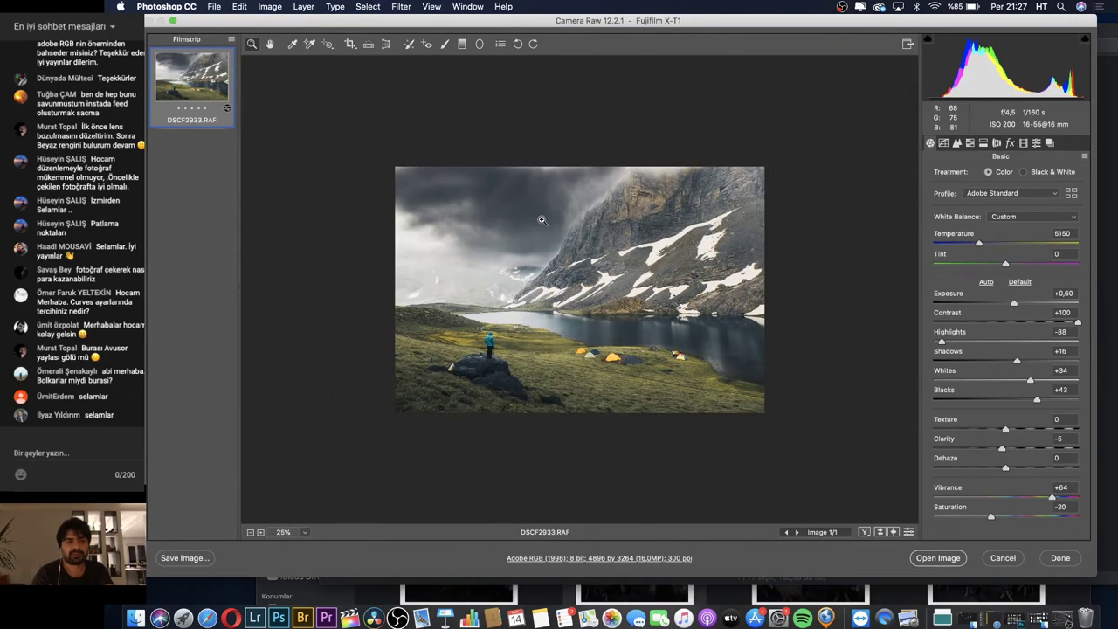
left_click(542, 220)
left_click(611, 197)
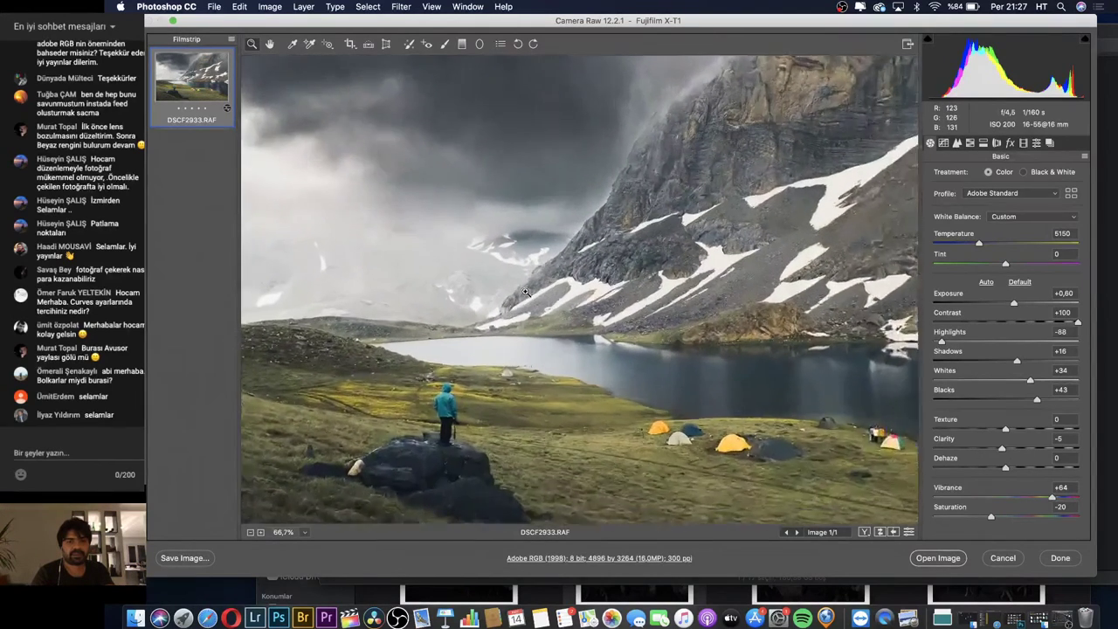
left_click(683, 171)
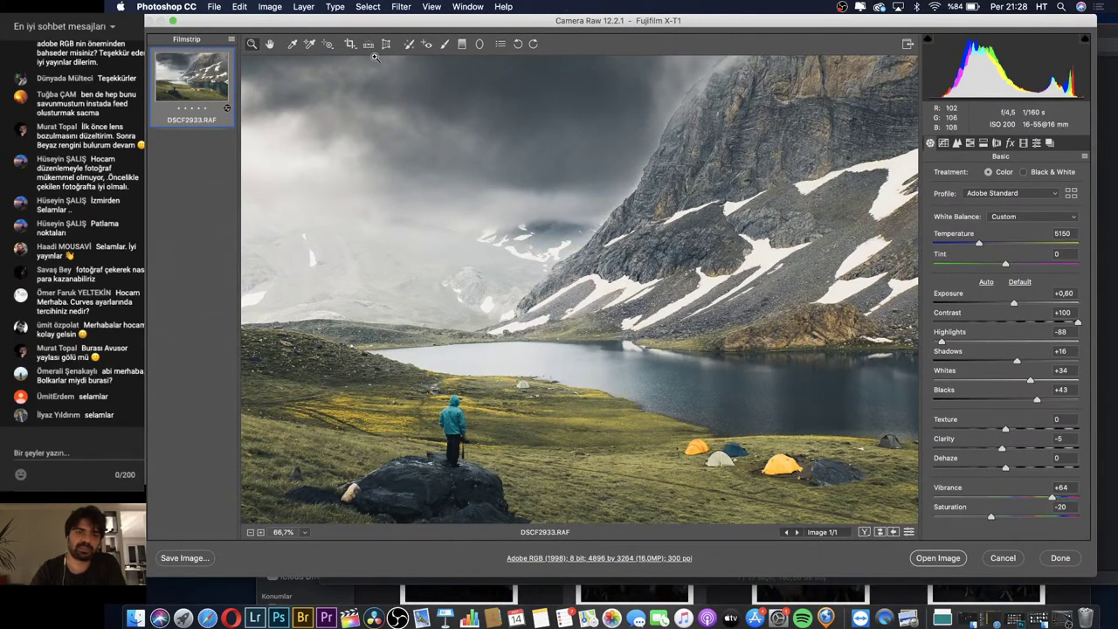
left_click(943, 143)
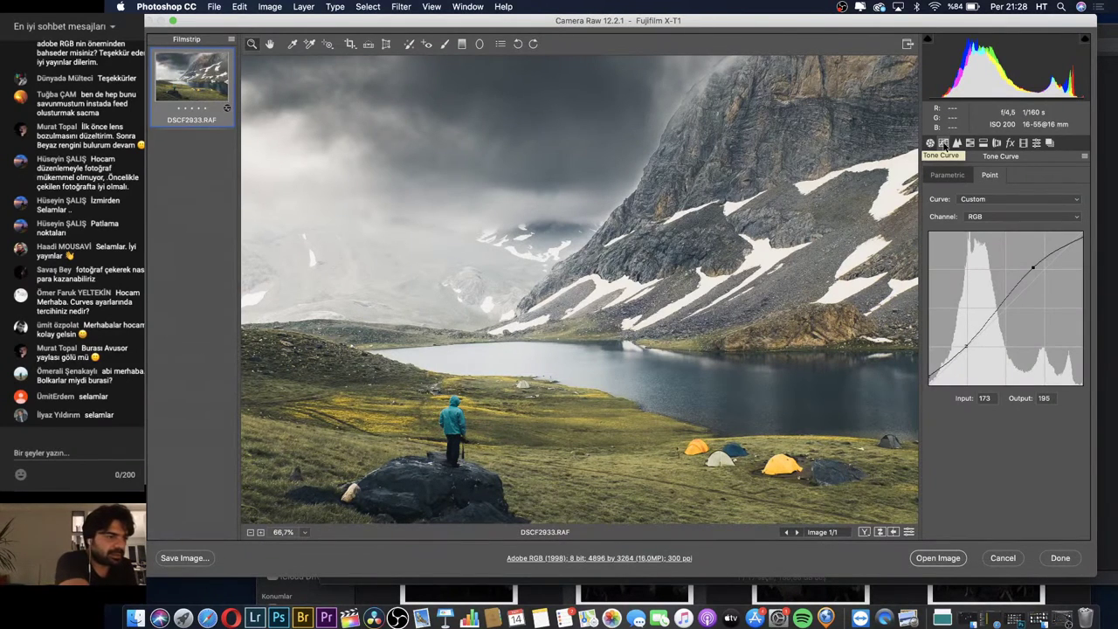
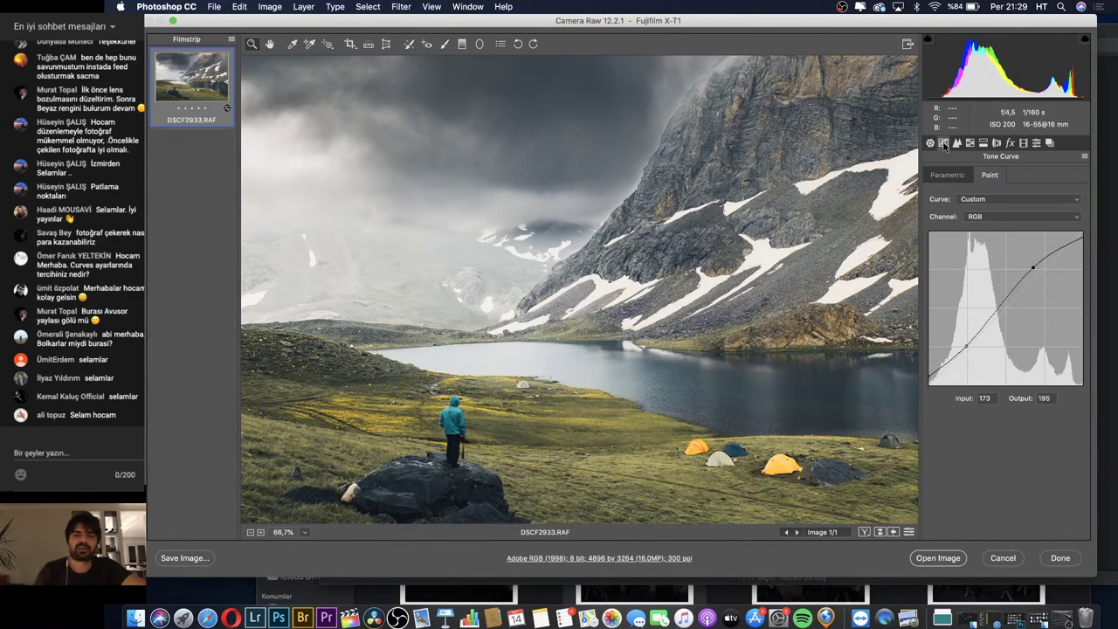
Move the Camera Raw window left and zoom out to show the whole mountain-lake photo
left_click_drag(801, 24, 765, 24)
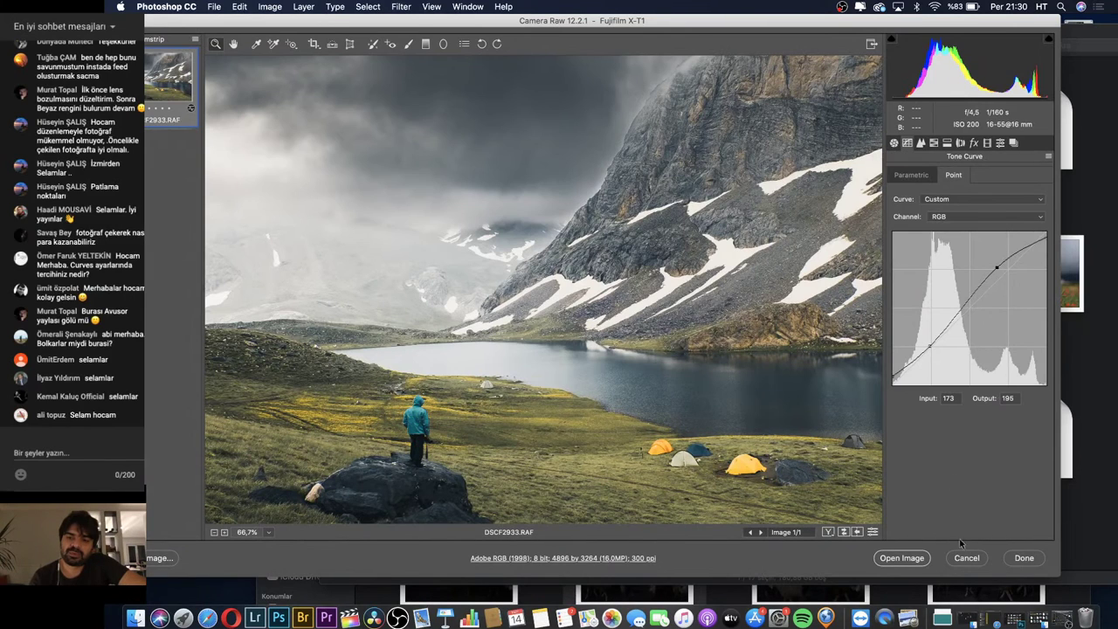
left_click(688, 395, "alt")
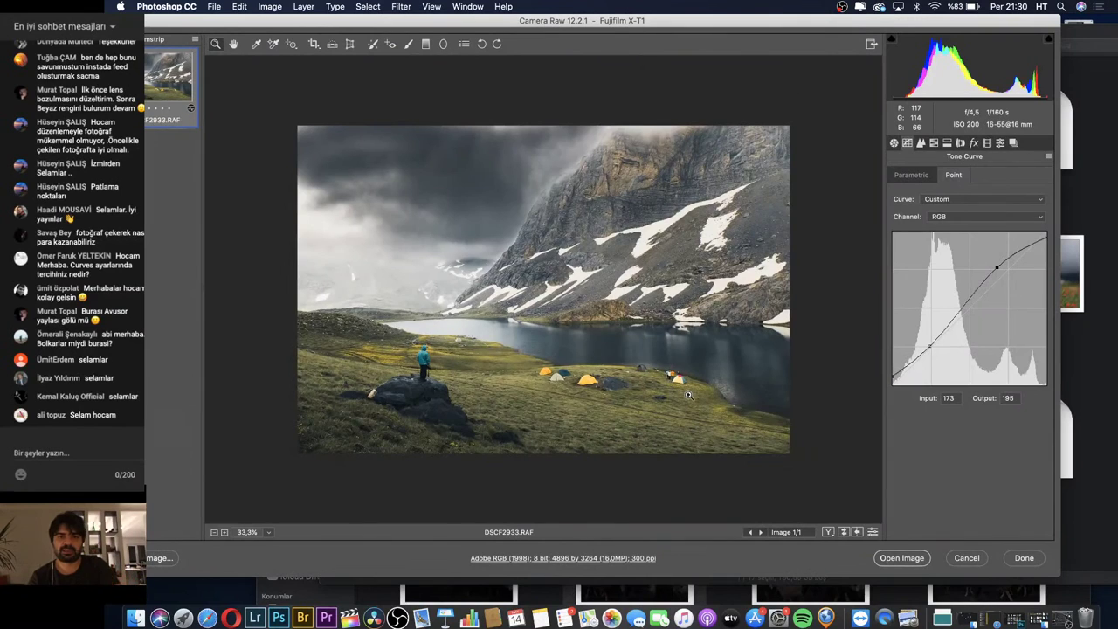
Set the lake's adjustment-brush pin to tint -31 and apply the Camera Raw edits with Done
left_click(408, 48)
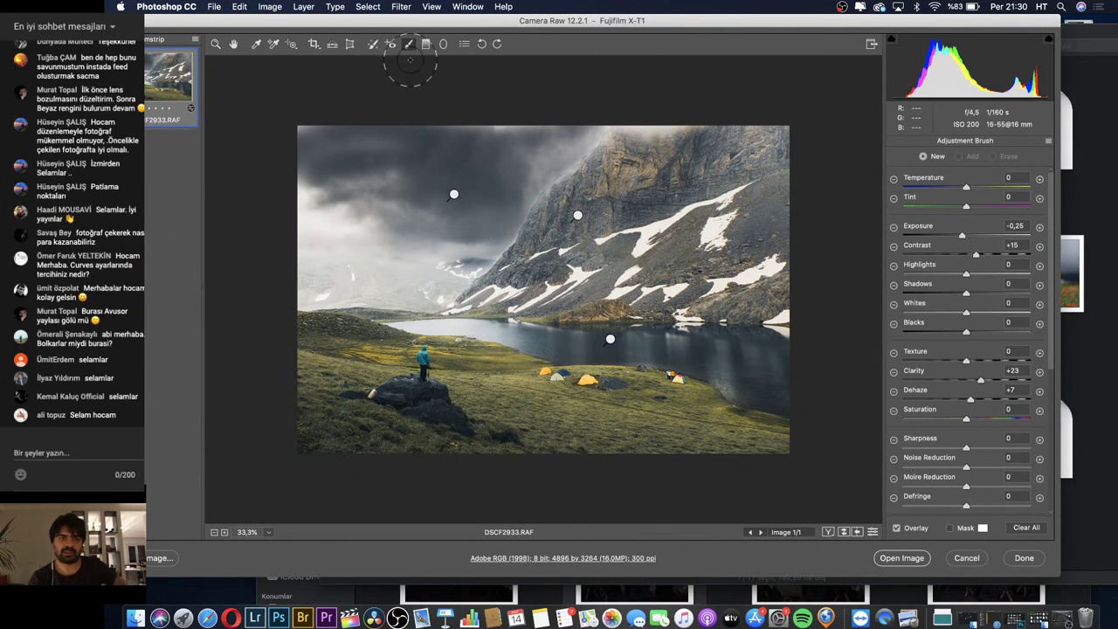
left_click(454, 194)
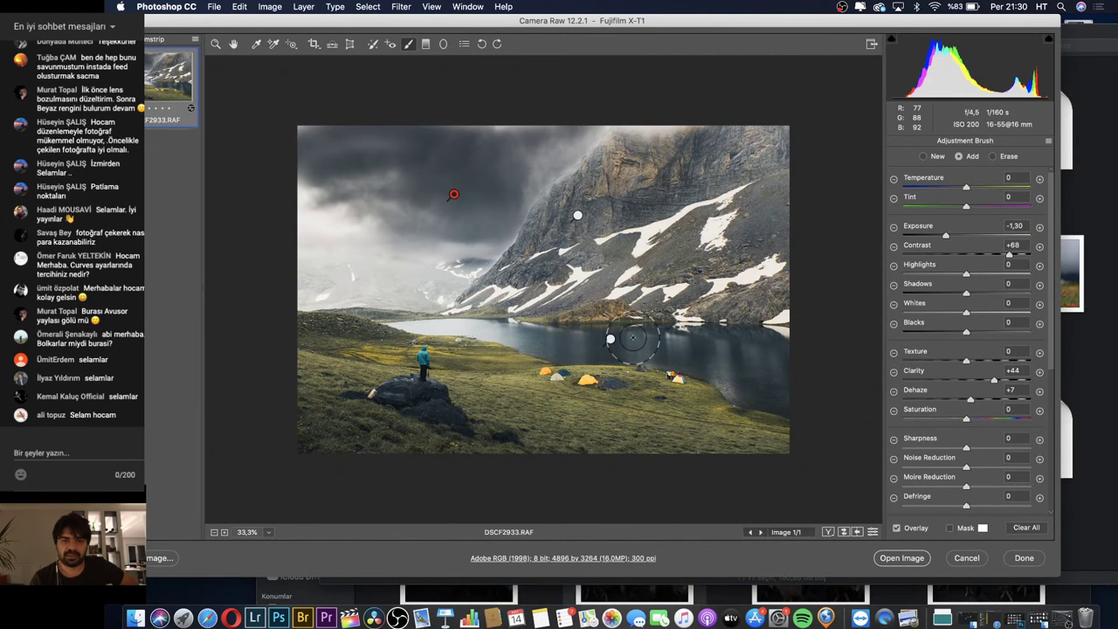
left_click(610, 338)
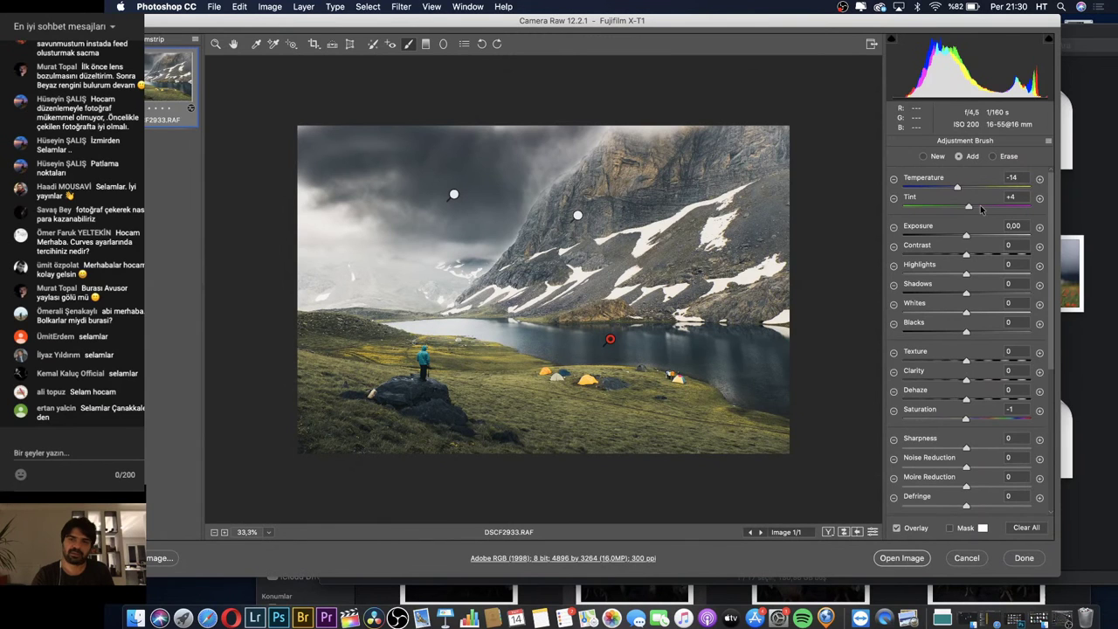
left_click_drag(980, 209, 947, 226)
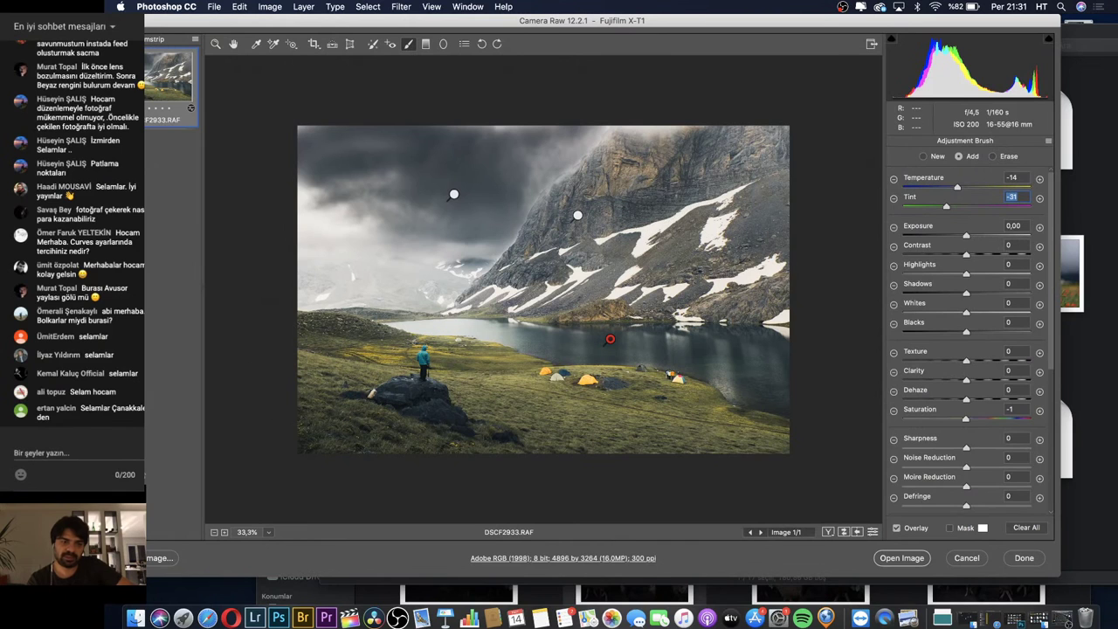
left_click(1018, 562)
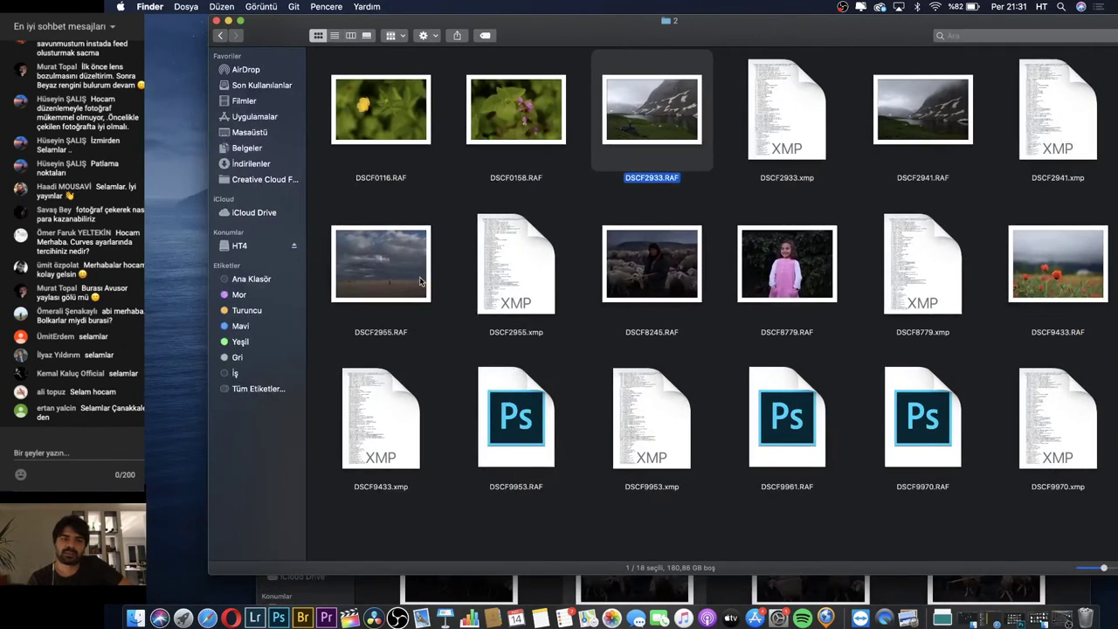
Drag DSCF2955.RAF from Finder onto Photoshop to open the storm-cloud photo in Camera Raw
left_click_drag(394, 294, 397, 292)
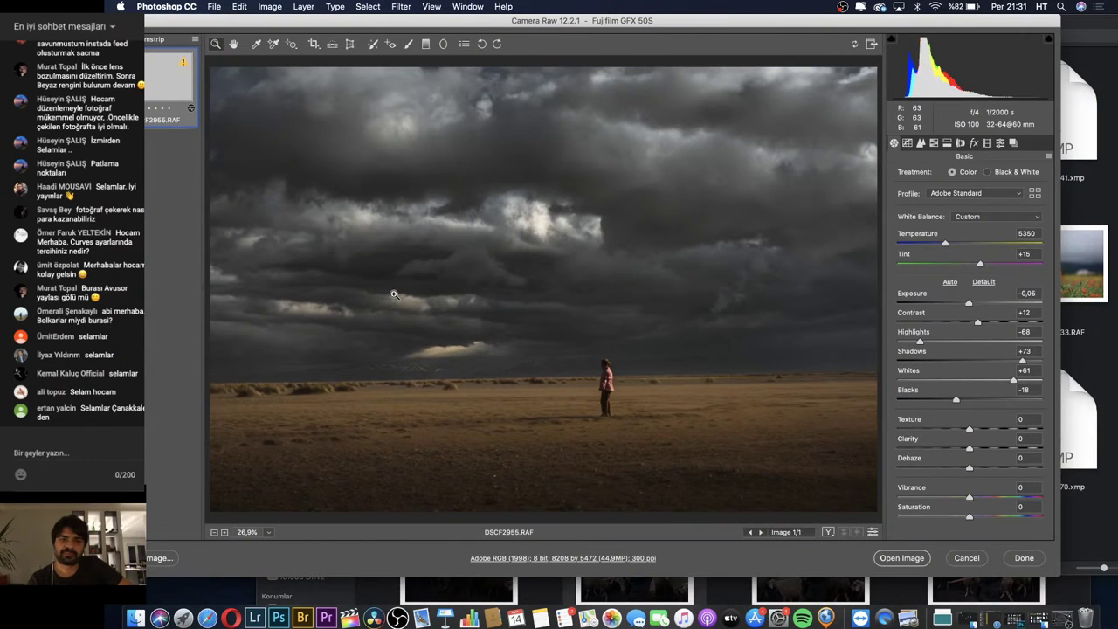
left_click(1047, 157)
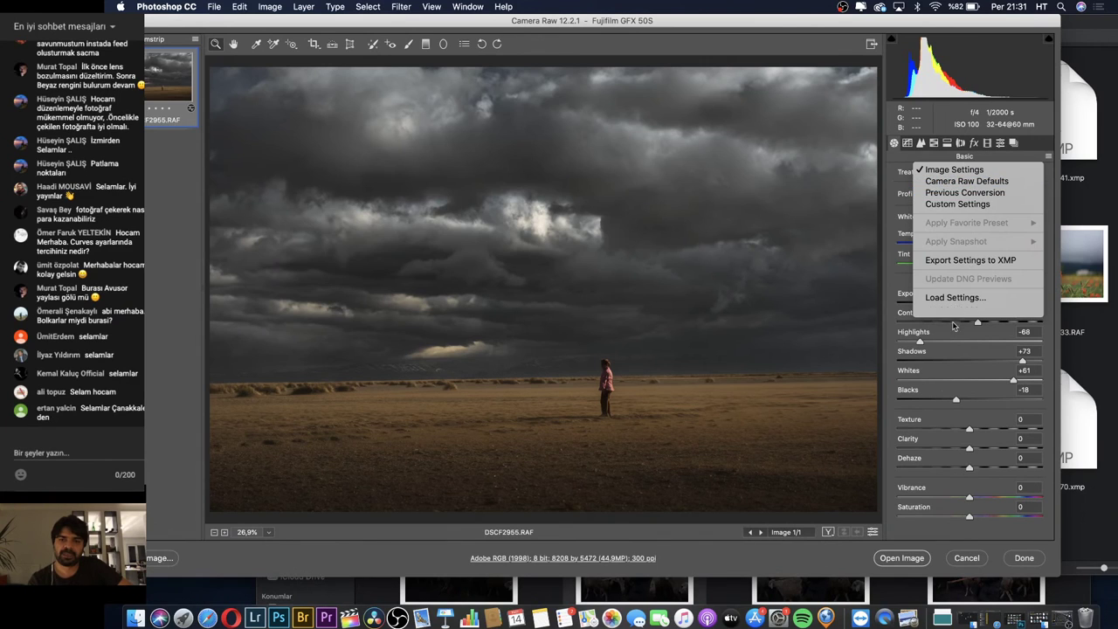
left_click(939, 167)
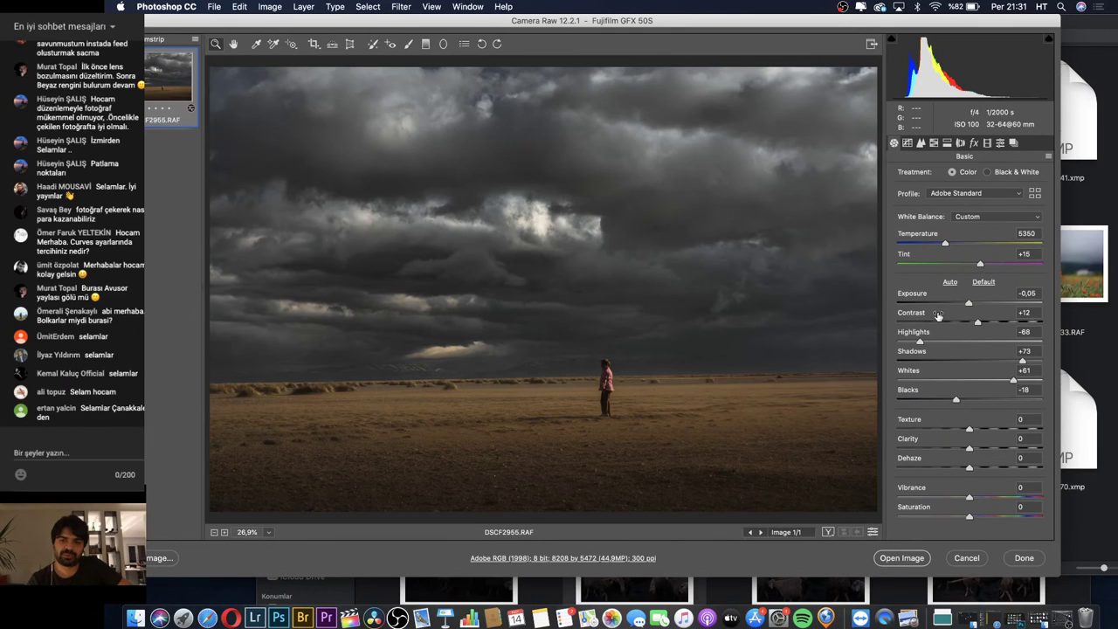
left_click(907, 144)
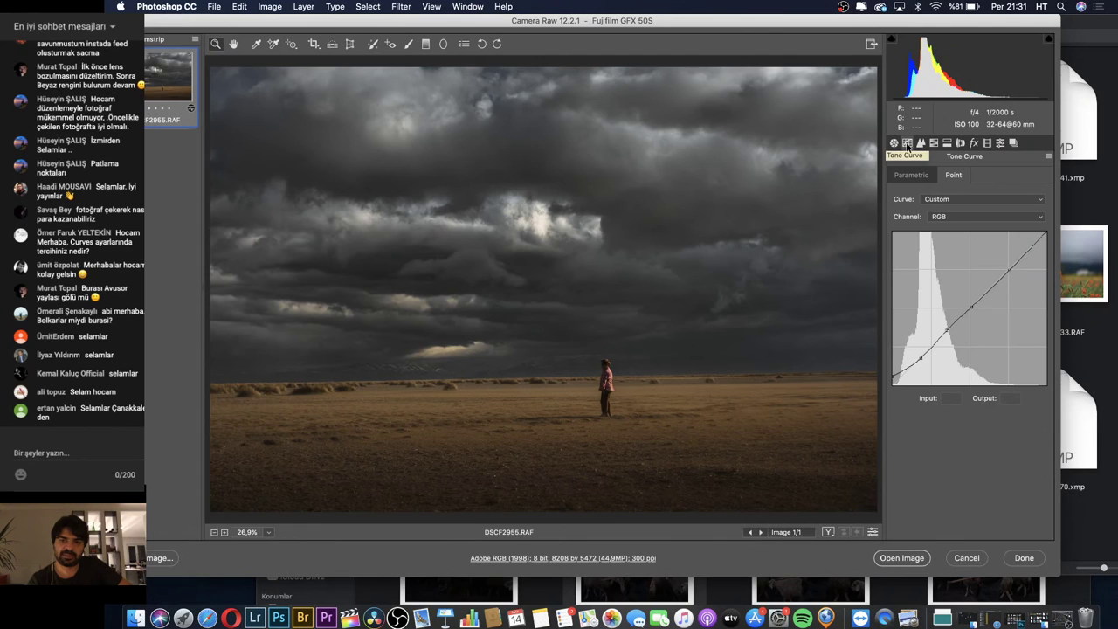
left_click(920, 143)
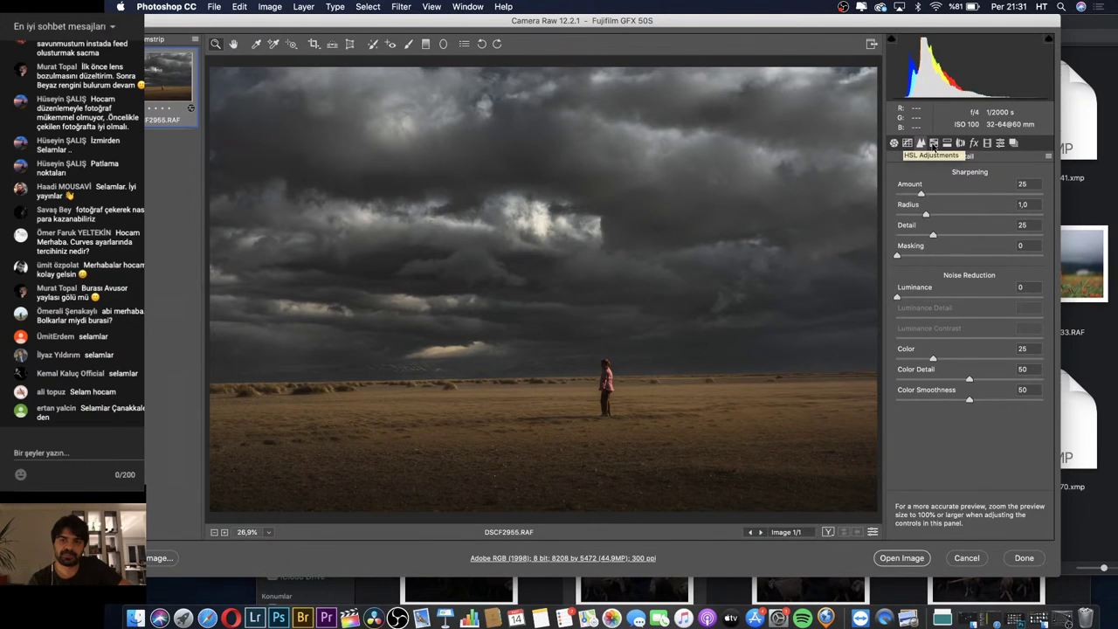
left_click(932, 143)
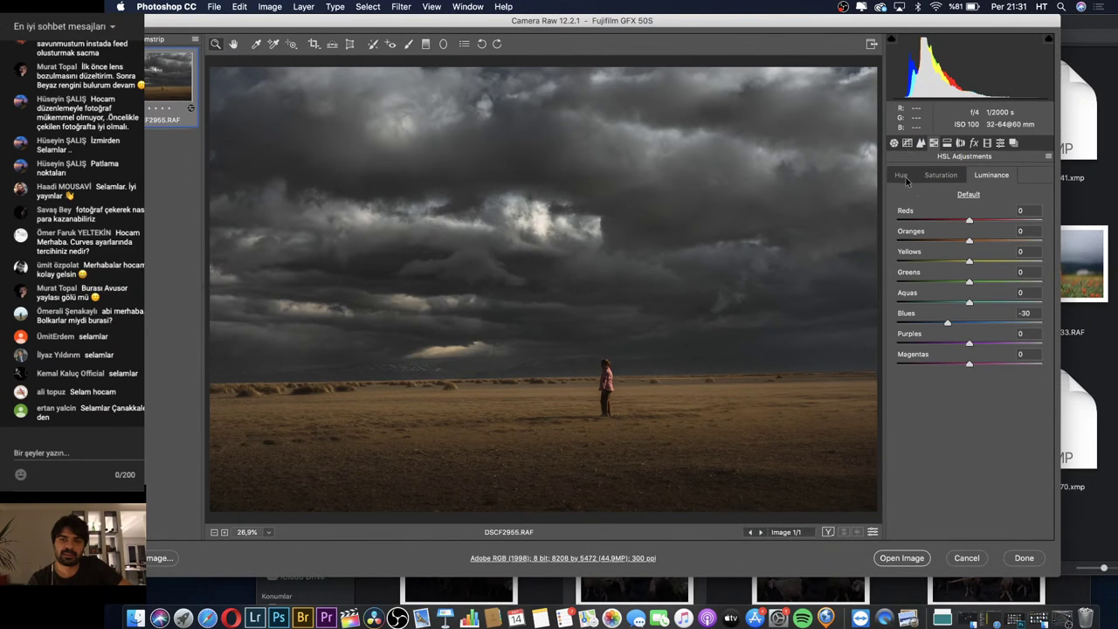
left_click(906, 177)
left_click(930, 177)
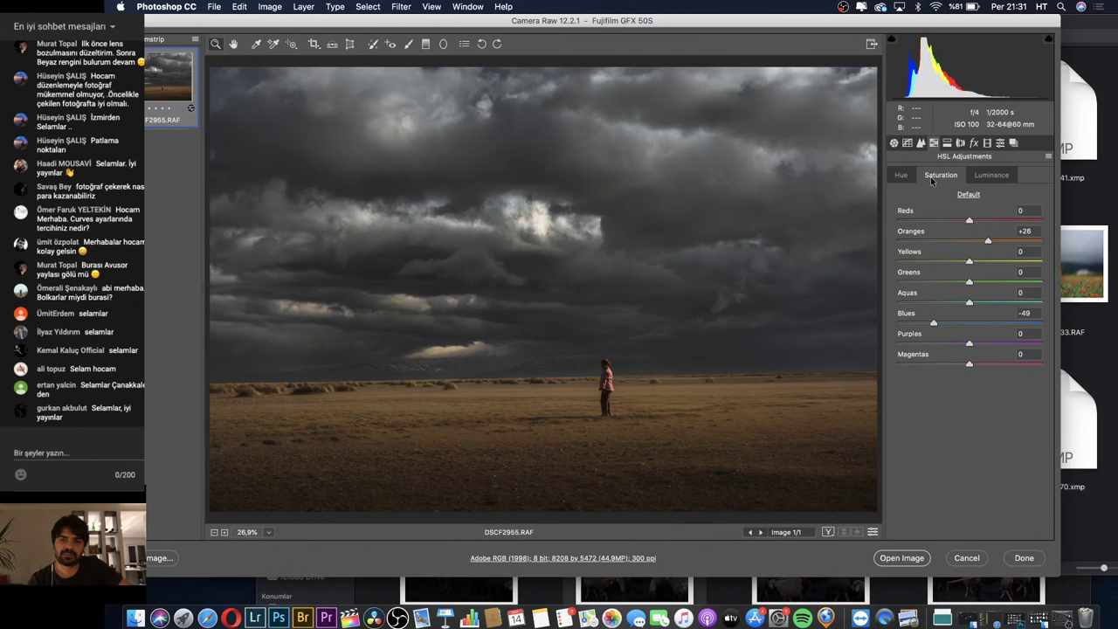
left_click(947, 144)
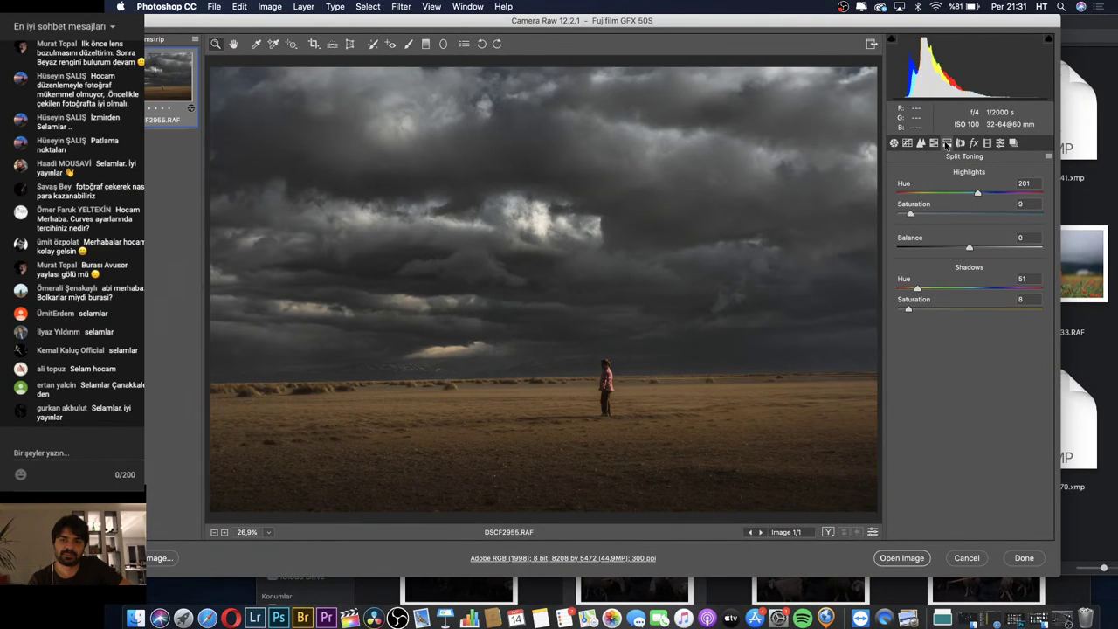
left_click(960, 143)
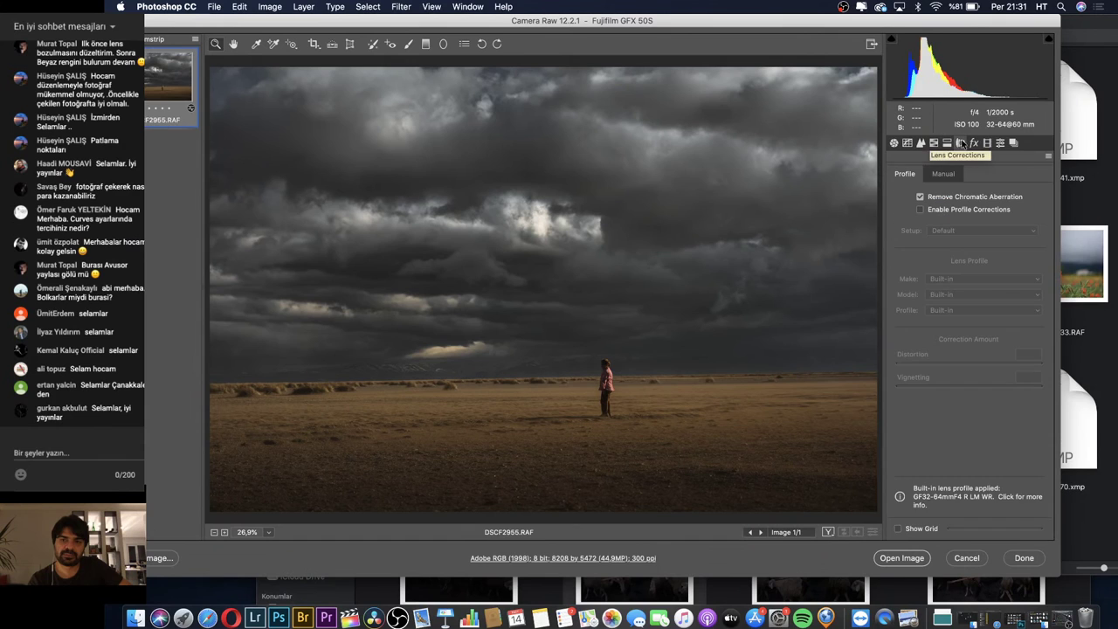
left_click(973, 143)
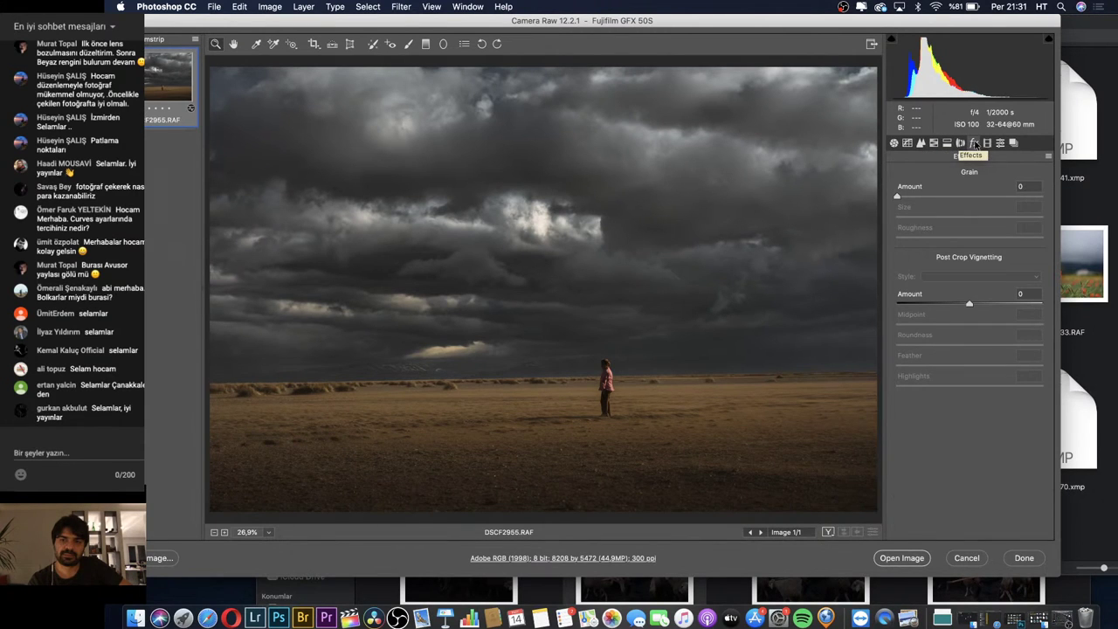
left_click(988, 144)
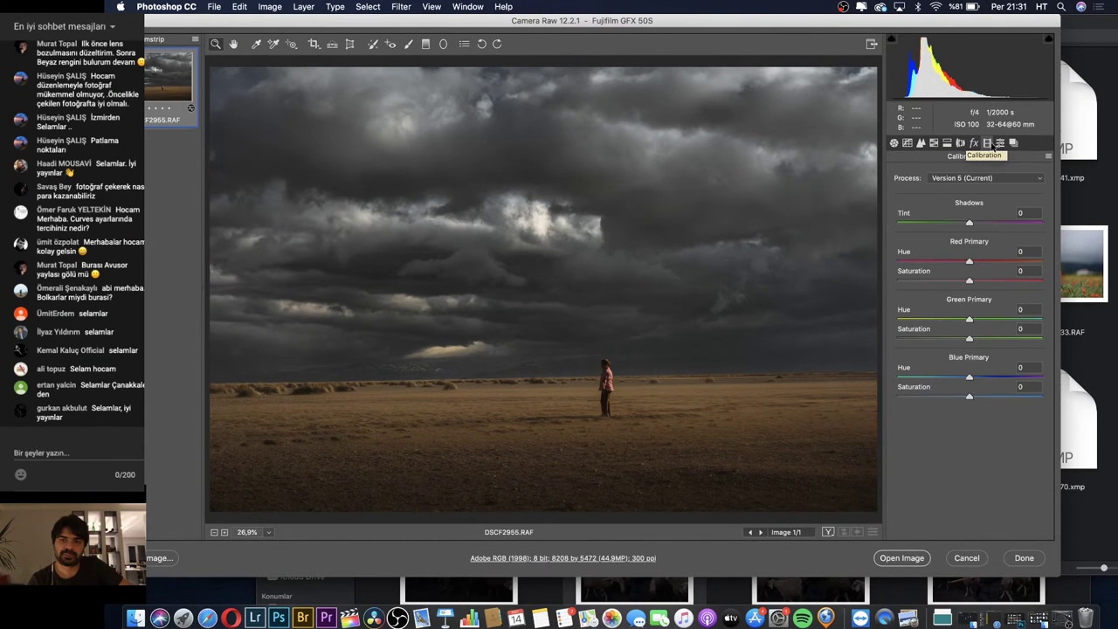
left_click(1000, 143)
left_click(893, 143)
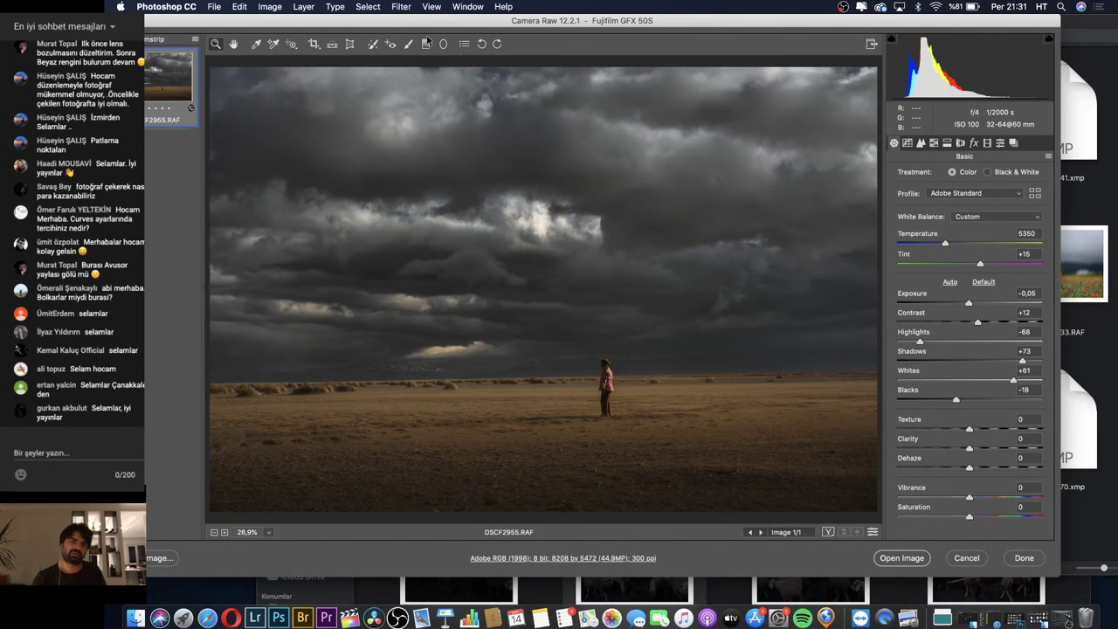
Look through the graduated filter, radial filter and adjustment brush, then return to Basic settings
left_click(426, 44)
left_click(443, 44)
left_click(408, 44)
left_click(757, 337)
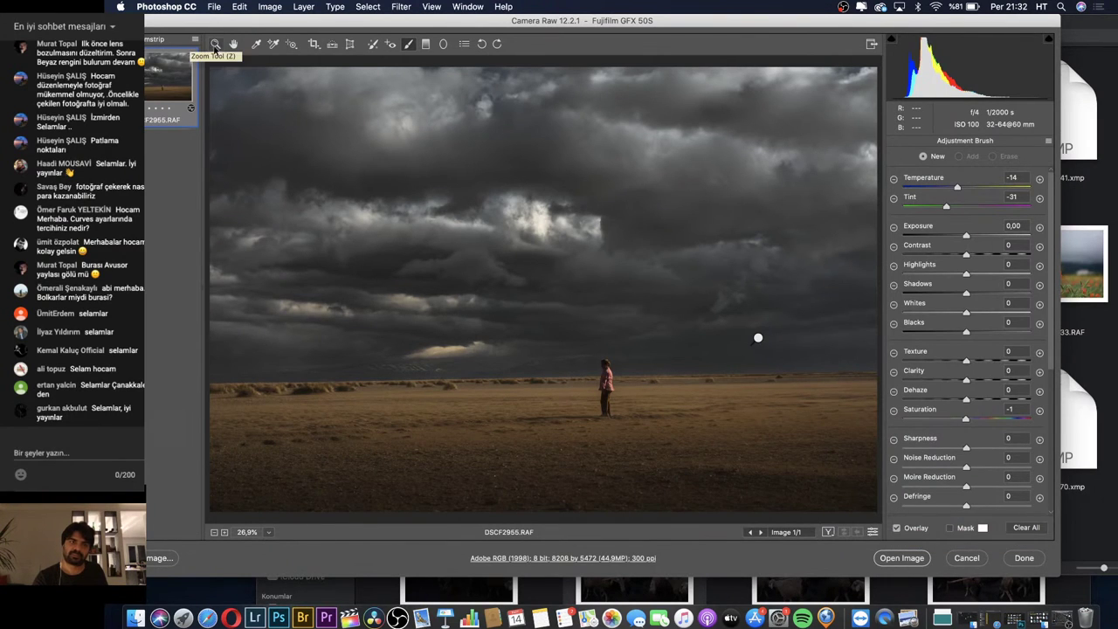
left_click(215, 44)
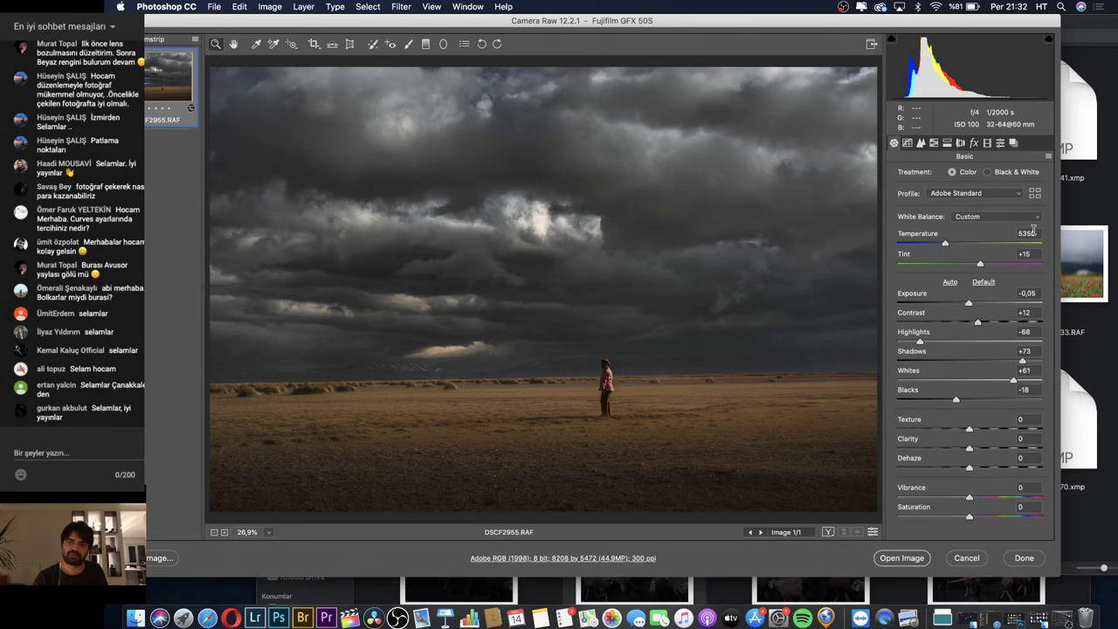
Save the current settings as snapshot Untitled-1
left_click(1047, 158)
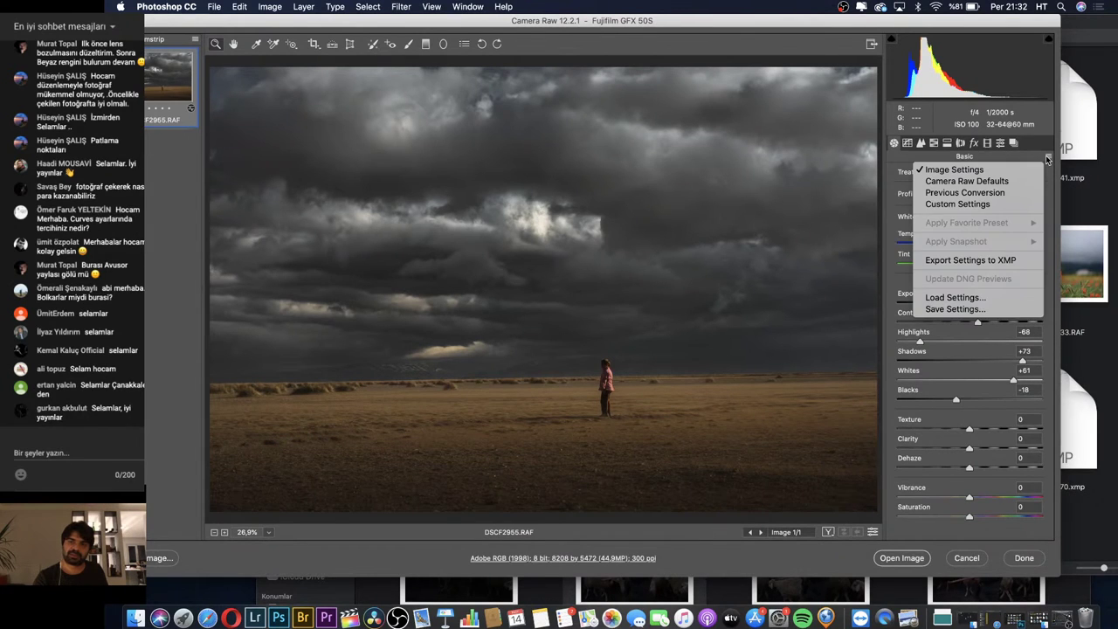
left_click(1035, 147)
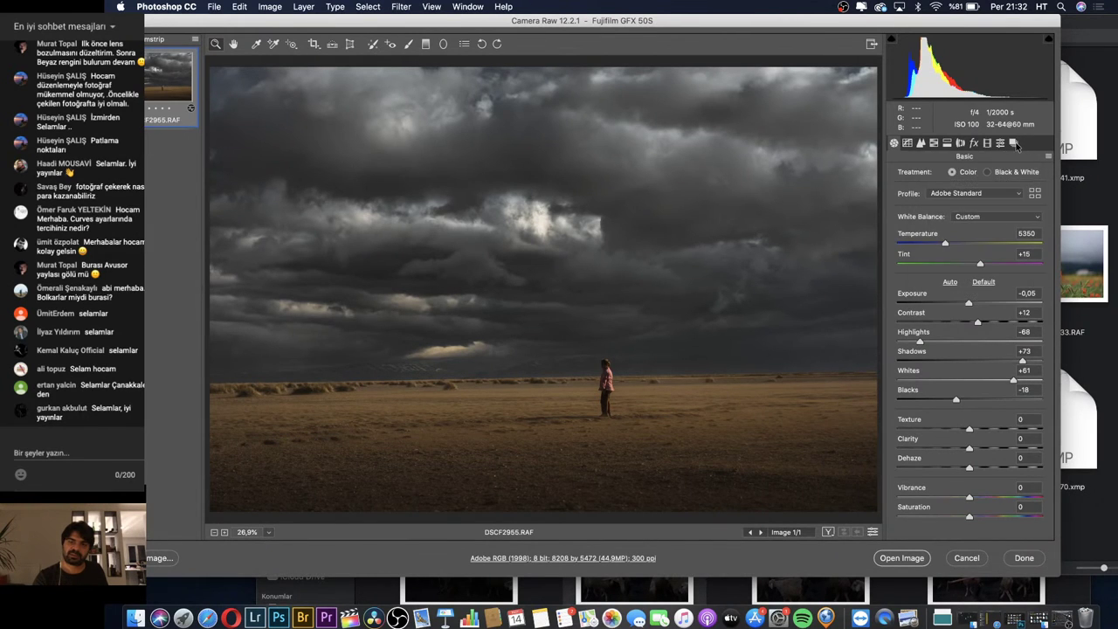
left_click(1015, 145)
left_click(1028, 533)
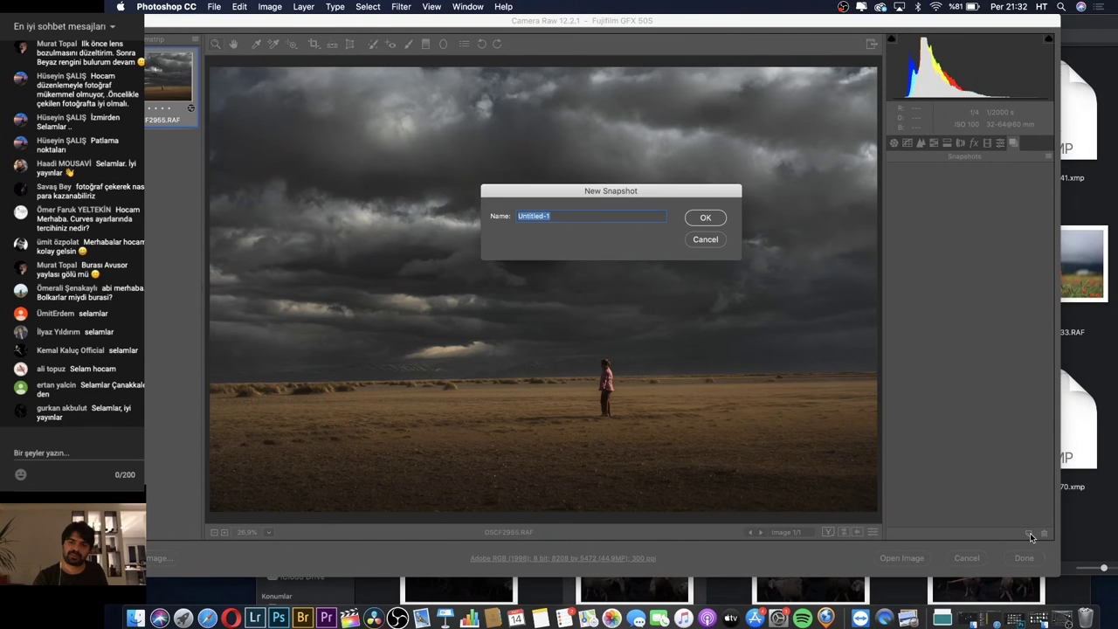
left_click(710, 217)
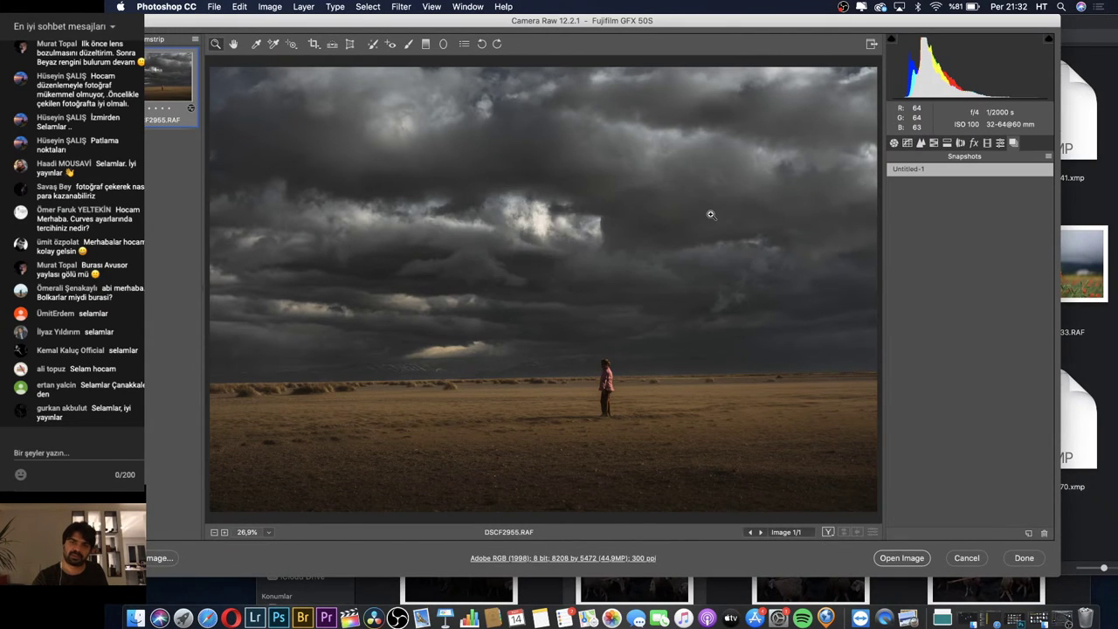
Reset the photo to Camera Raw Defaults and set Exposure to +0.20
left_click(894, 144)
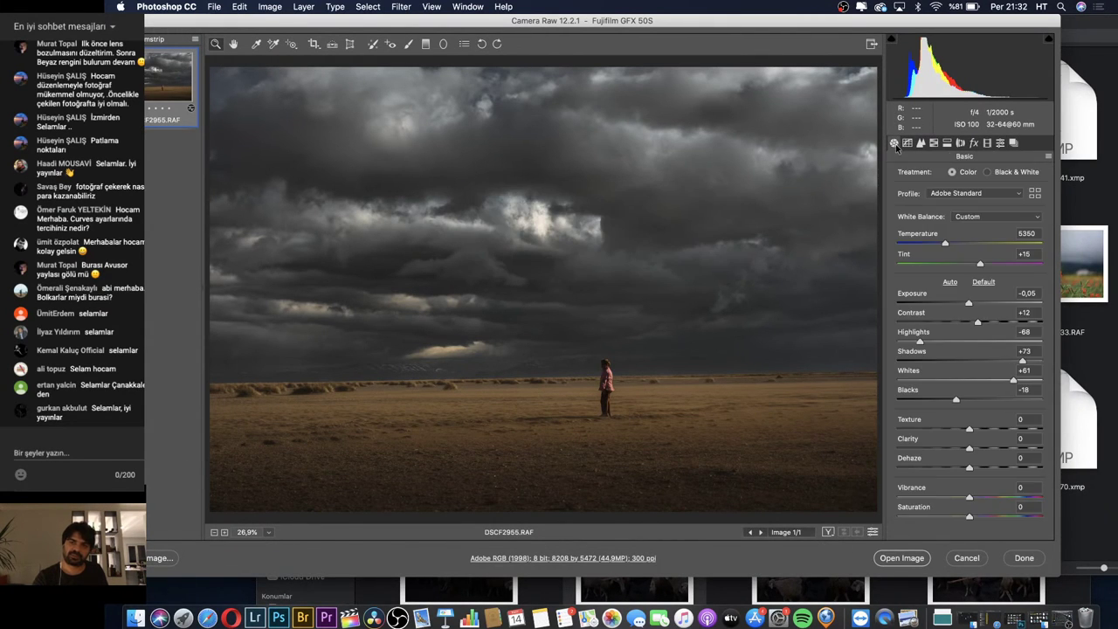
left_click(1049, 158)
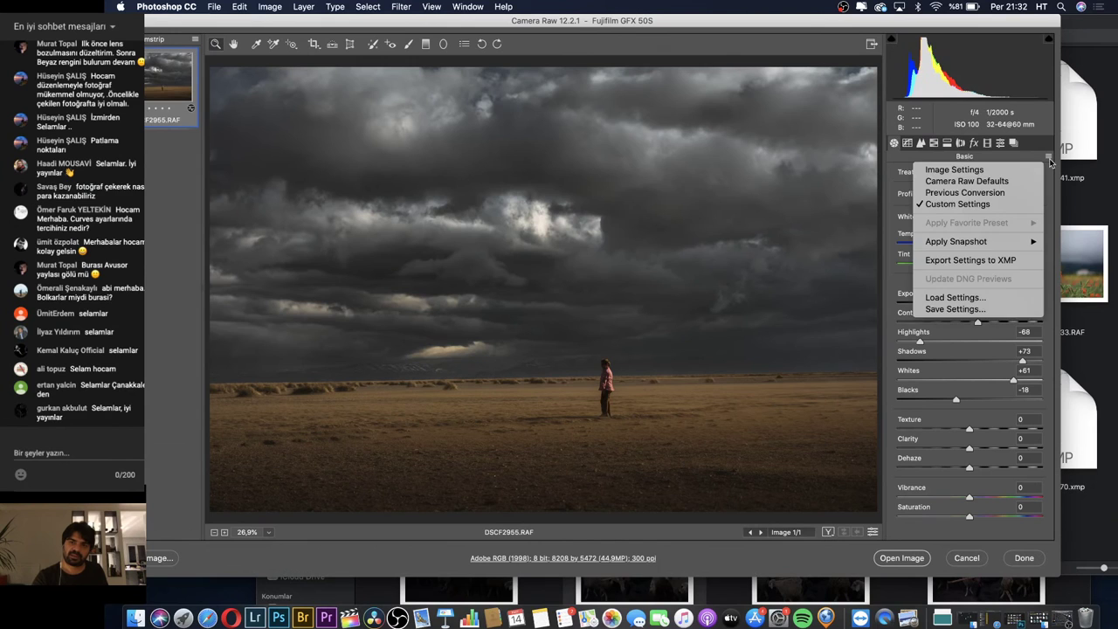
left_click(983, 181)
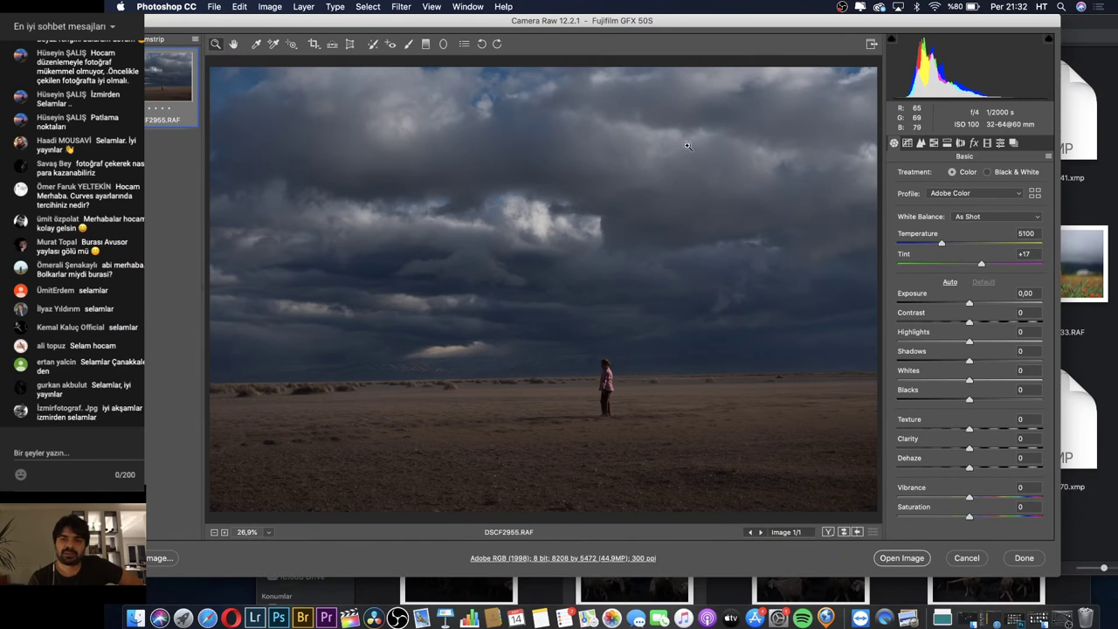
left_click_drag(969, 303, 972, 304)
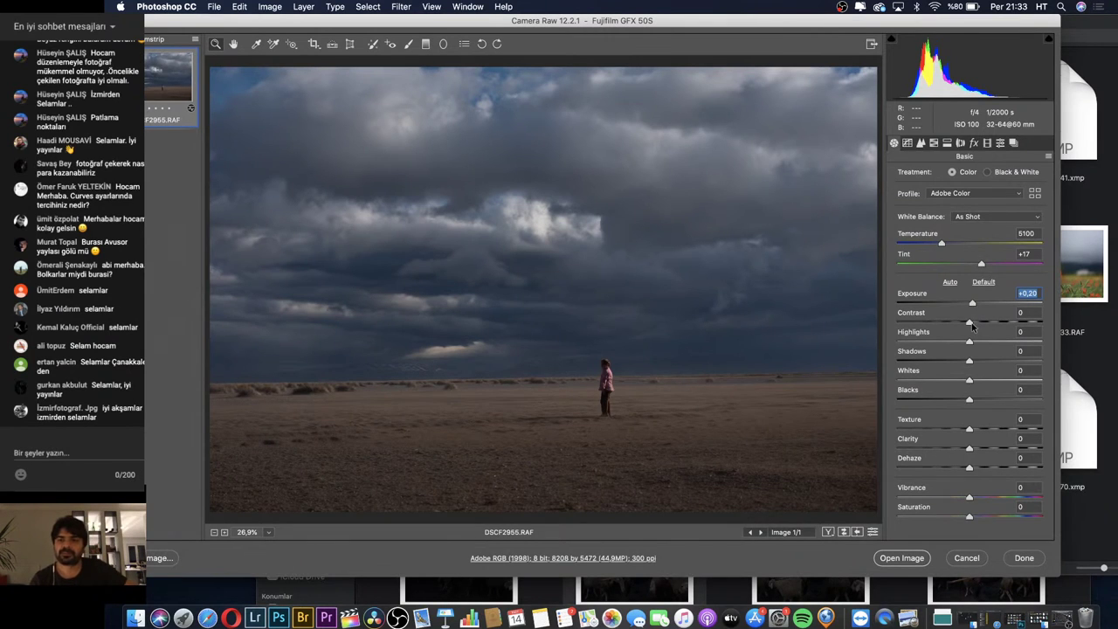
Set Contrast +13, Highlights -75, Shadows +93, Whites +42 and Blacks -15
left_click_drag(970, 322, 980, 323)
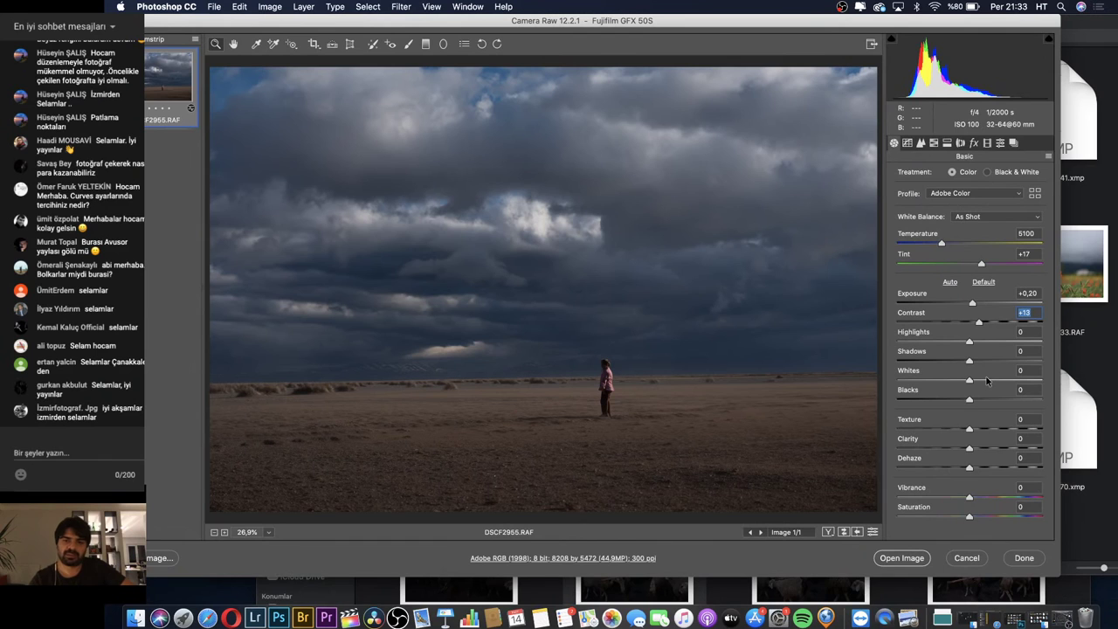
left_click_drag(969, 359, 1021, 366)
mouse_move(969, 400)
left_mouse_down()
mouse_move(948, 404)
mouse_move(1000, 387)
left_mouse_up()
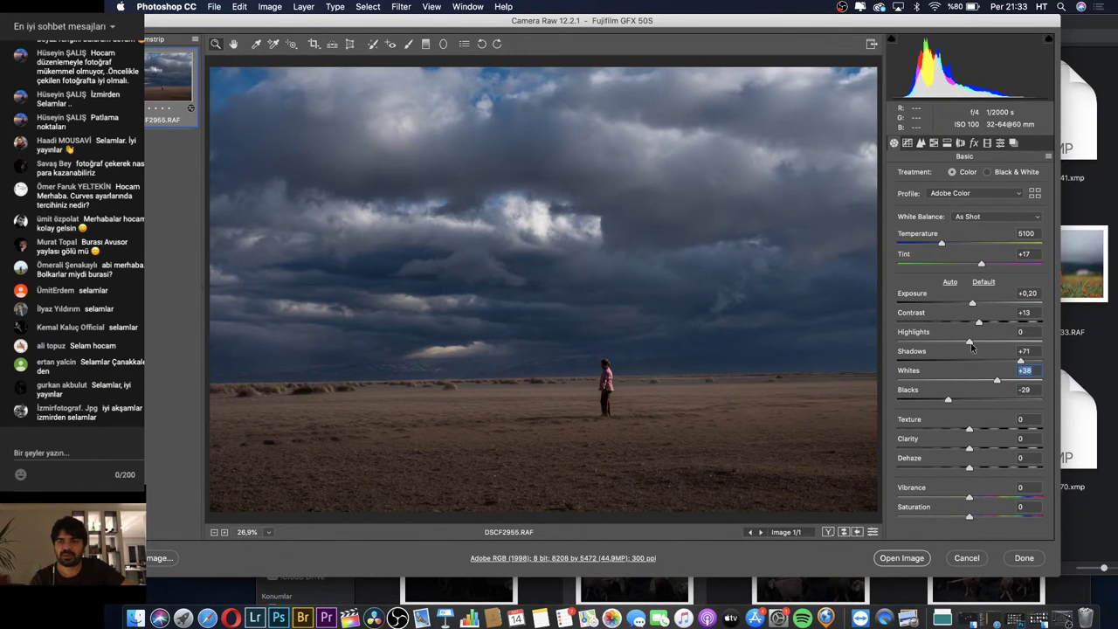
left_click_drag(969, 343, 915, 346)
left_click_drag(1020, 360, 1041, 362)
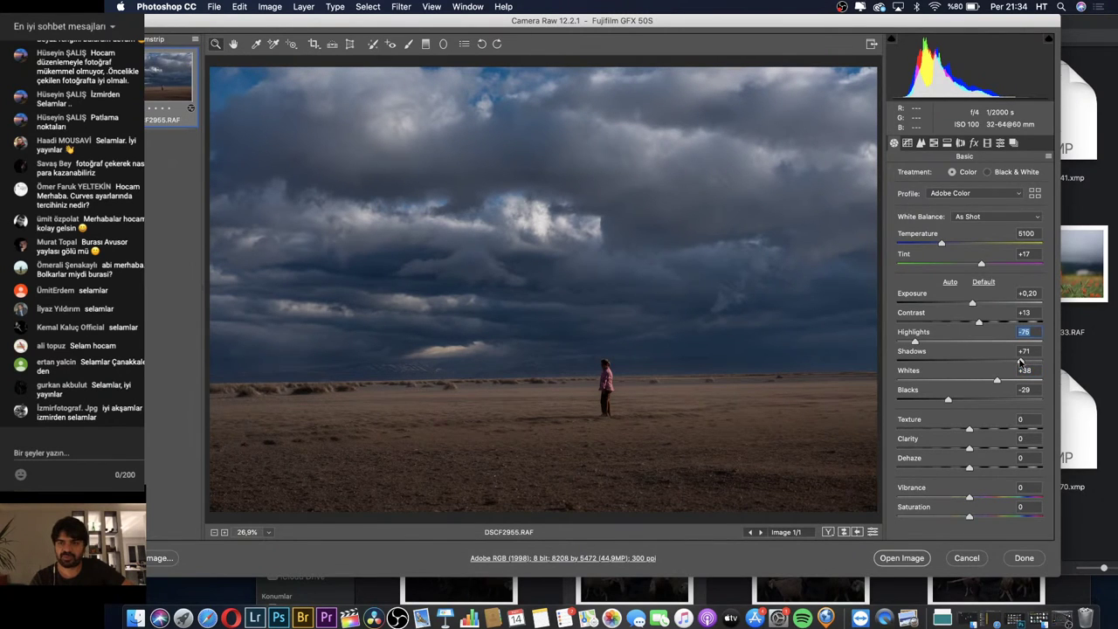
left_click_drag(1041, 361, 1035, 364)
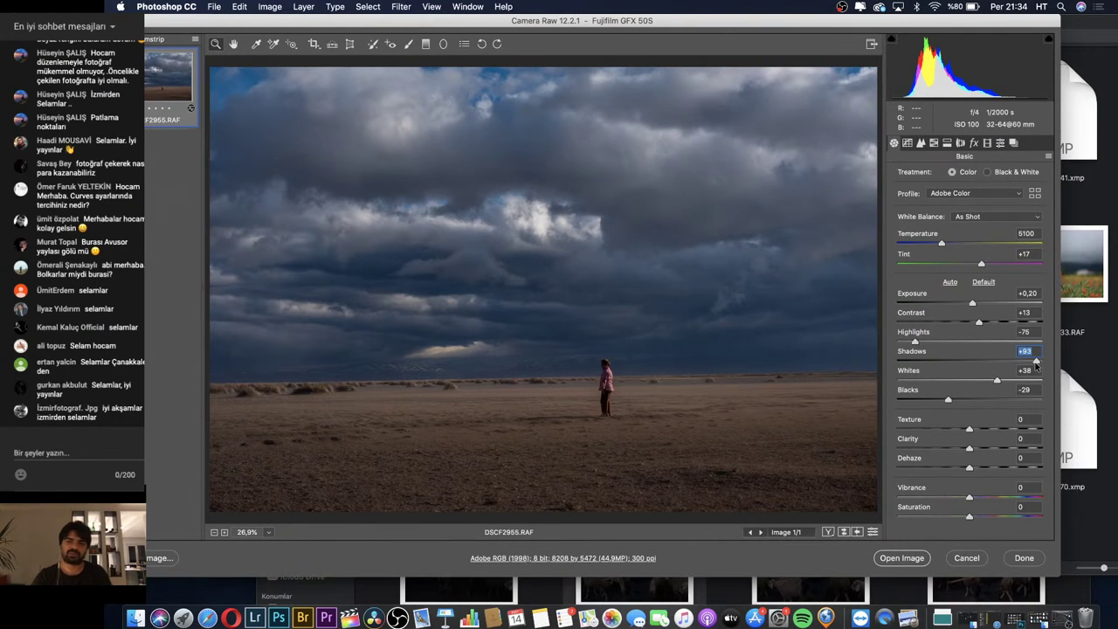
left_click_drag(997, 381, 958, 399)
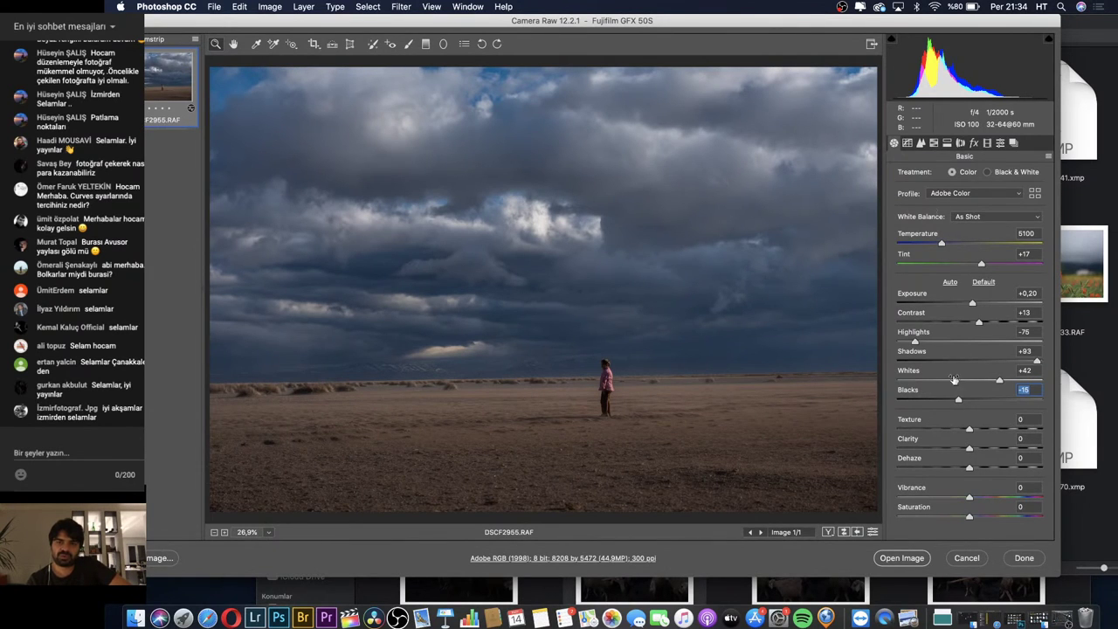
left_click(906, 144)
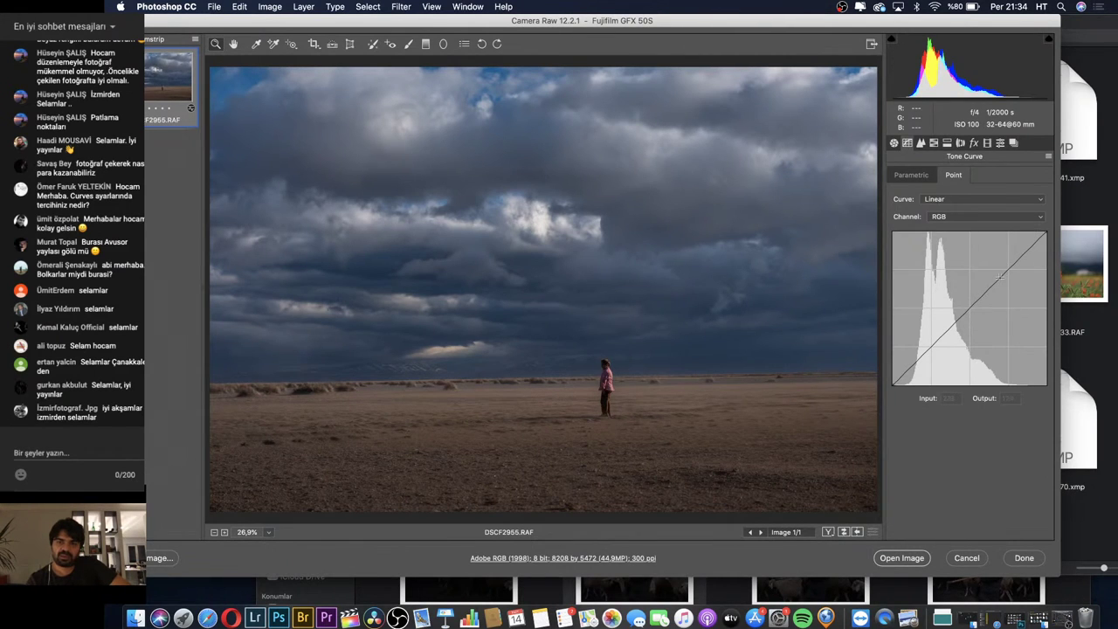
Tweak the parametric tone curve's highlights and shadows regions
left_click(915, 176)
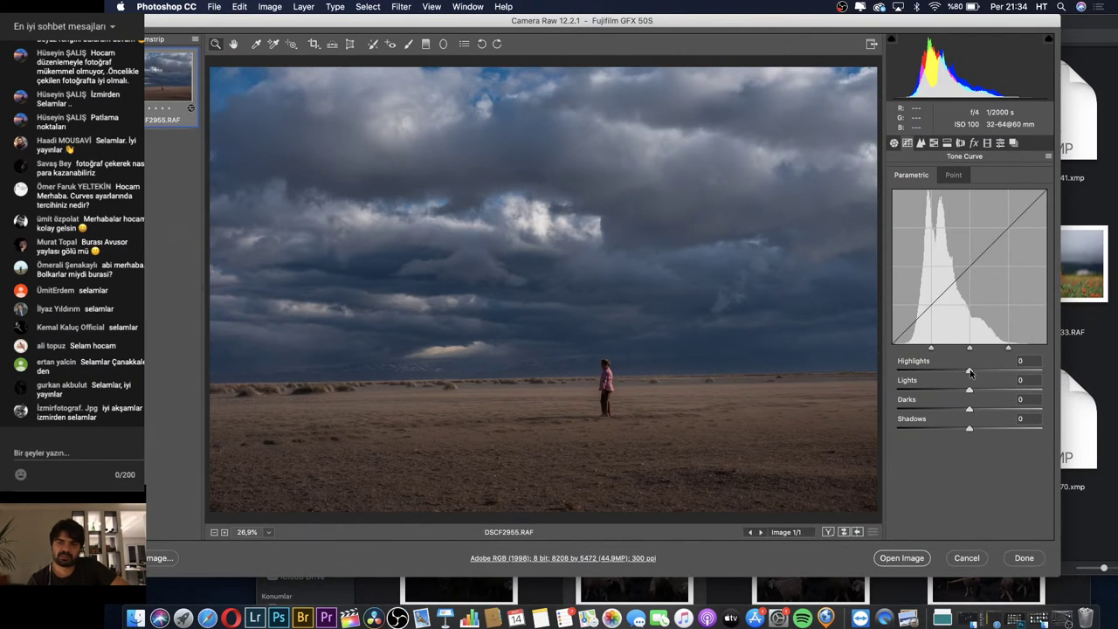
mouse_move(970, 373)
left_mouse_down()
mouse_move(1010, 374)
mouse_move(922, 386)
mouse_move(965, 382)
mouse_move(976, 410)
mouse_move(965, 410)
mouse_move(967, 430)
left_mouse_up()
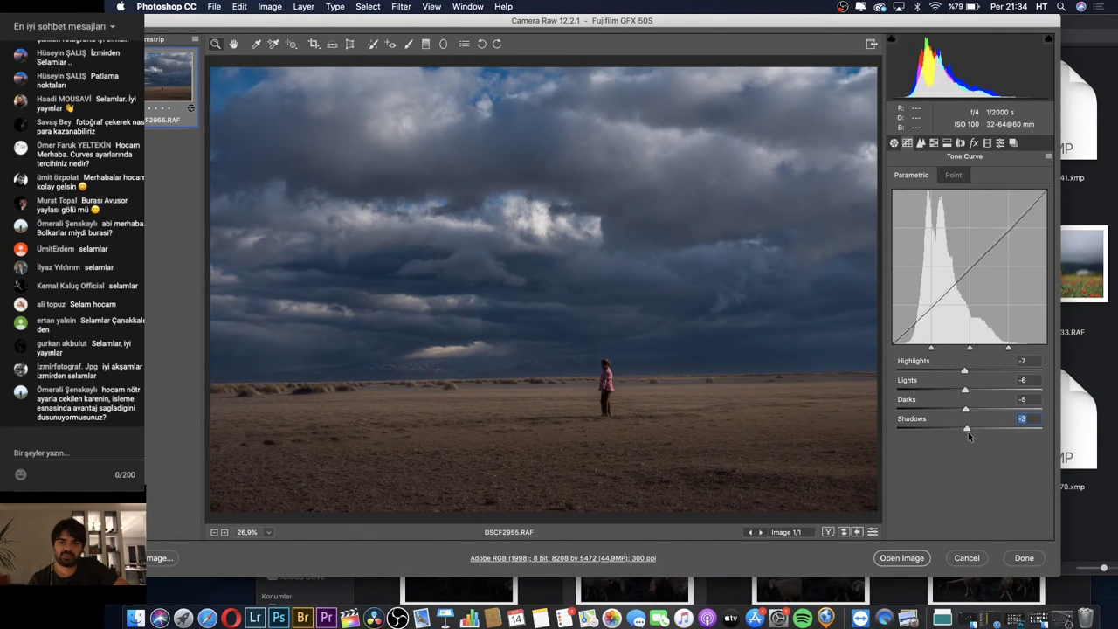
left_click_drag(968, 431, 970, 429)
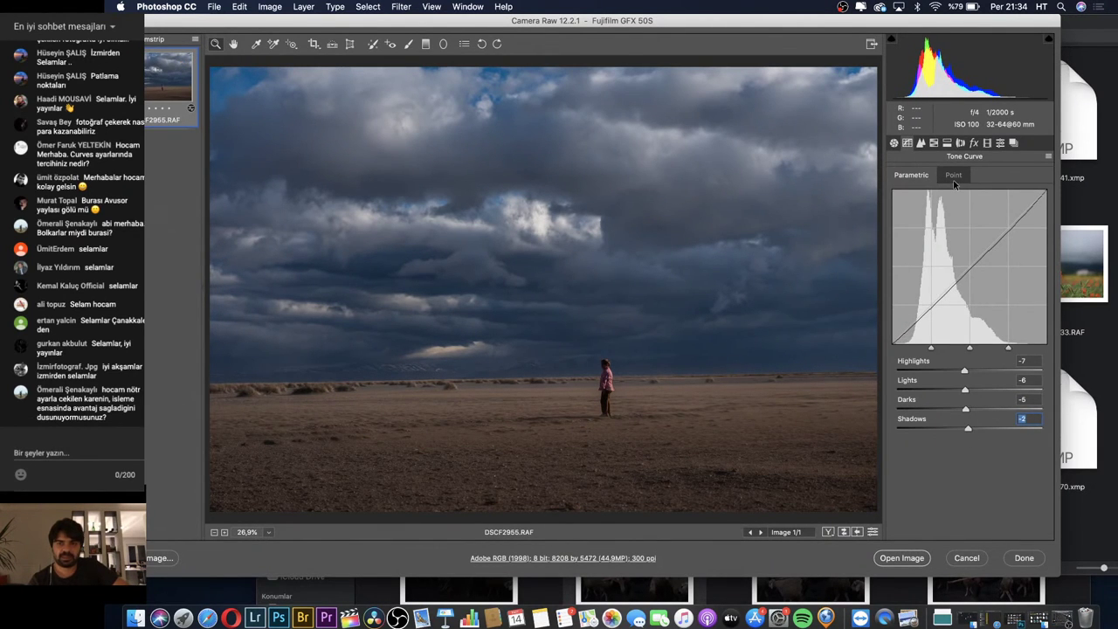
Build a point curve with lifted blacks and brighter highlights, and warm the split-toning highlights
left_click(953, 180)
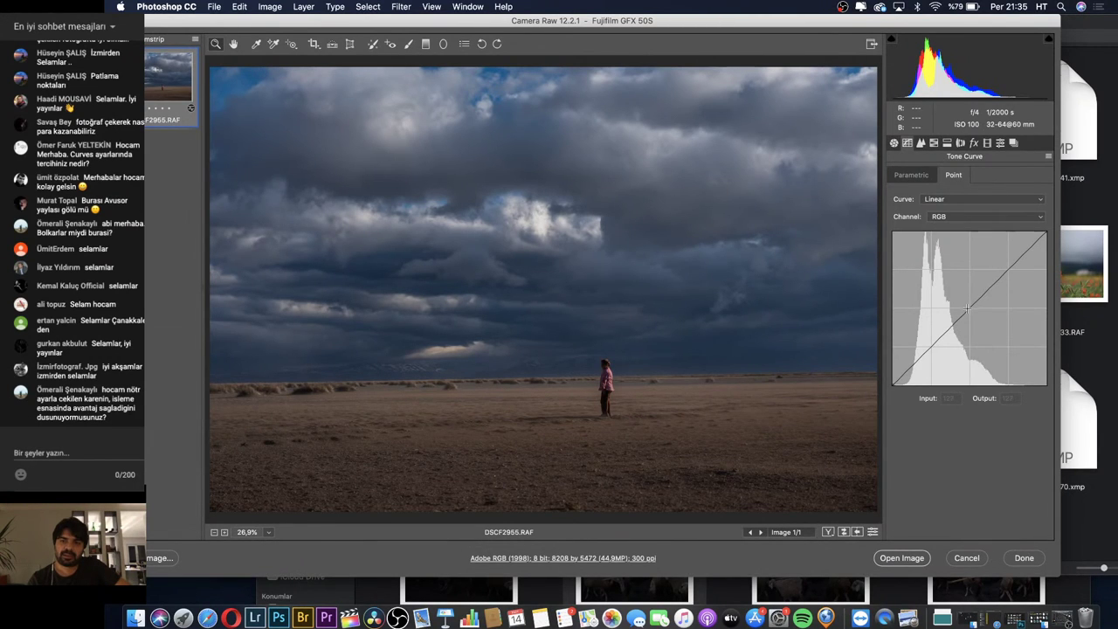
left_click_drag(892, 381, 884, 391)
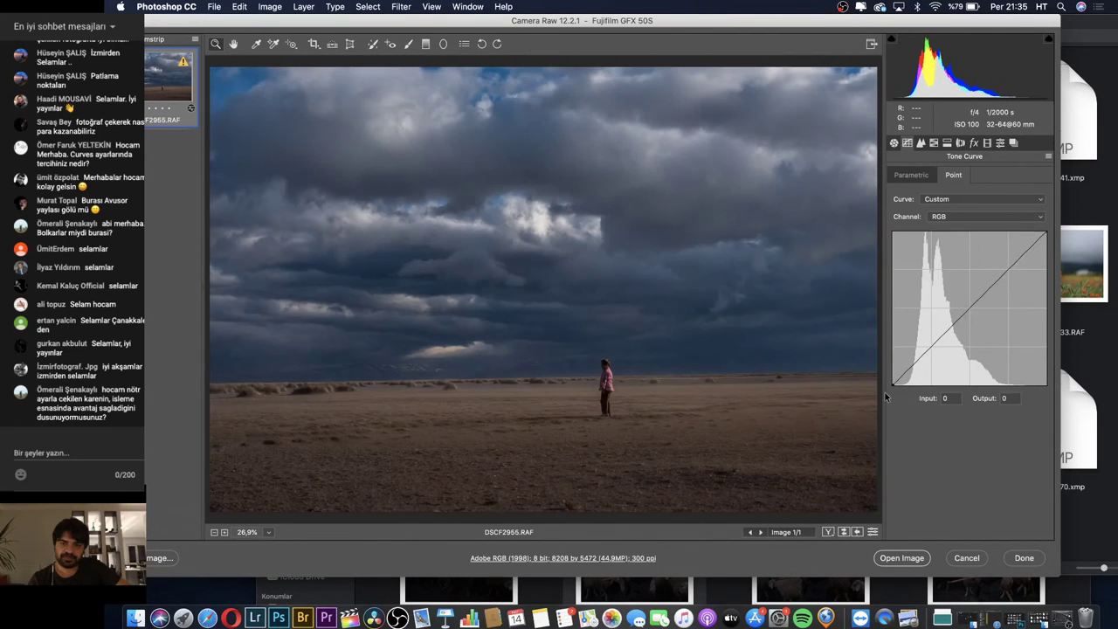
left_click_drag(932, 345, 934, 356)
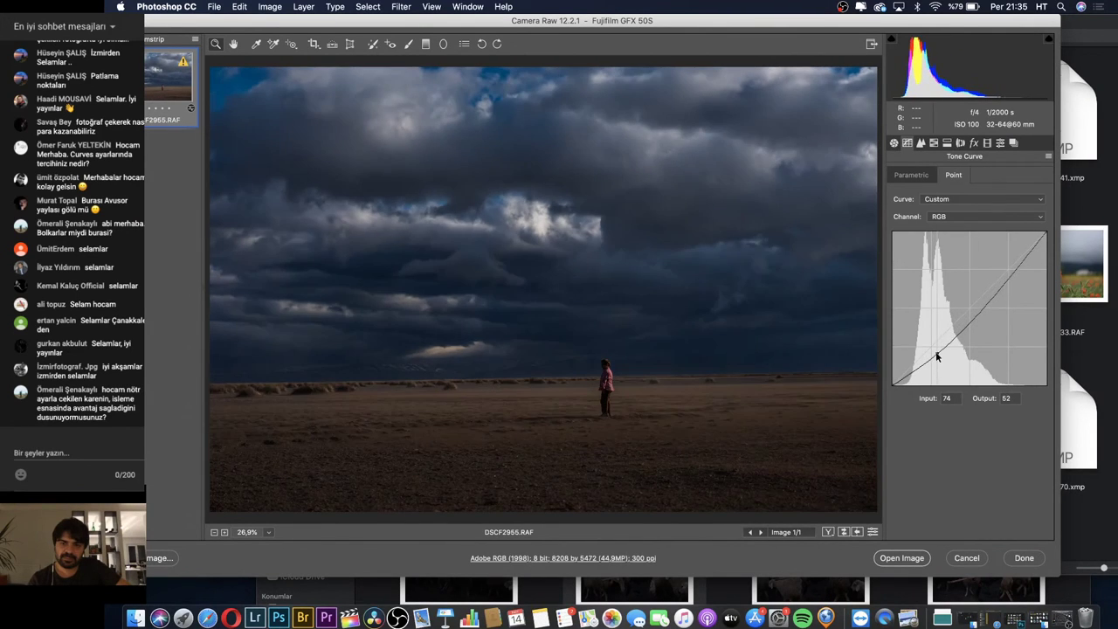
left_click(1010, 273)
left_click_drag(1011, 272, 1006, 265)
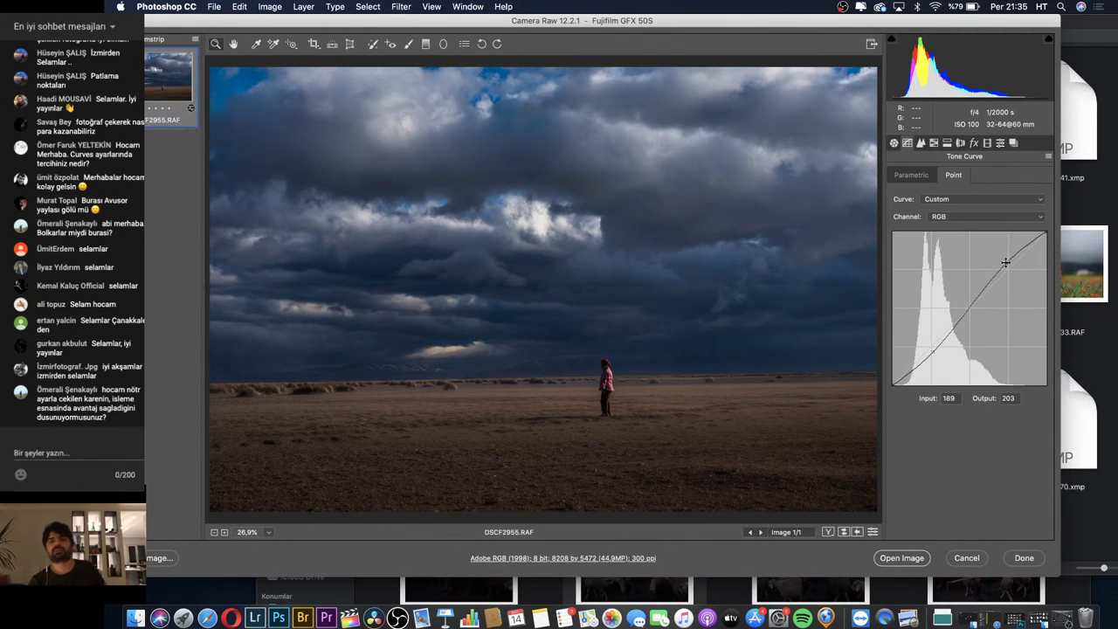
left_click_drag(932, 350, 929, 355)
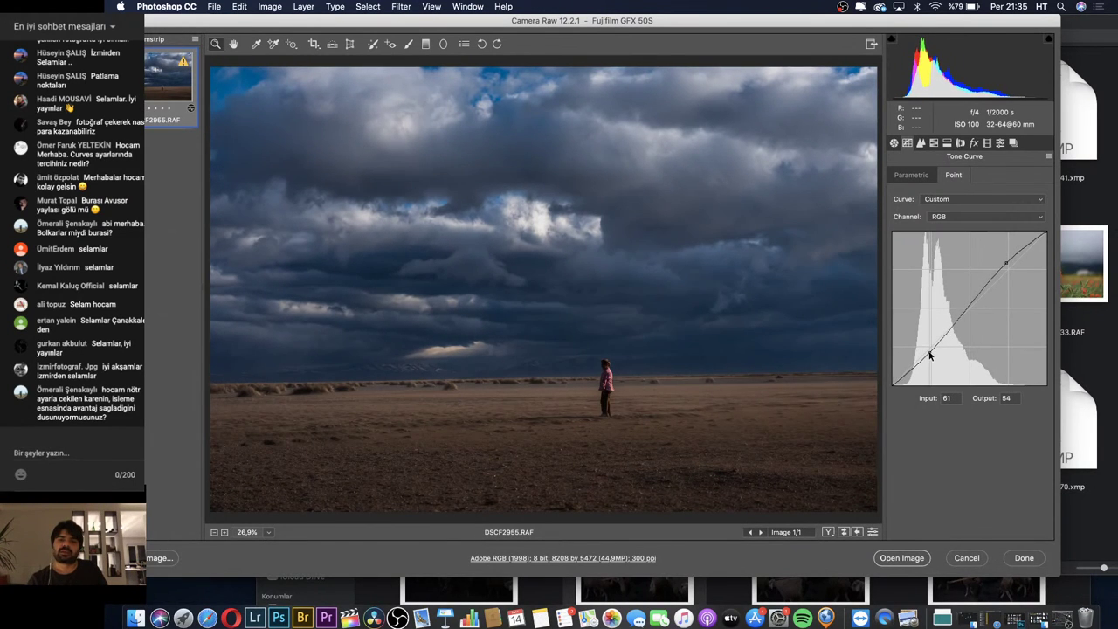
left_click_drag(929, 354, 887, 375)
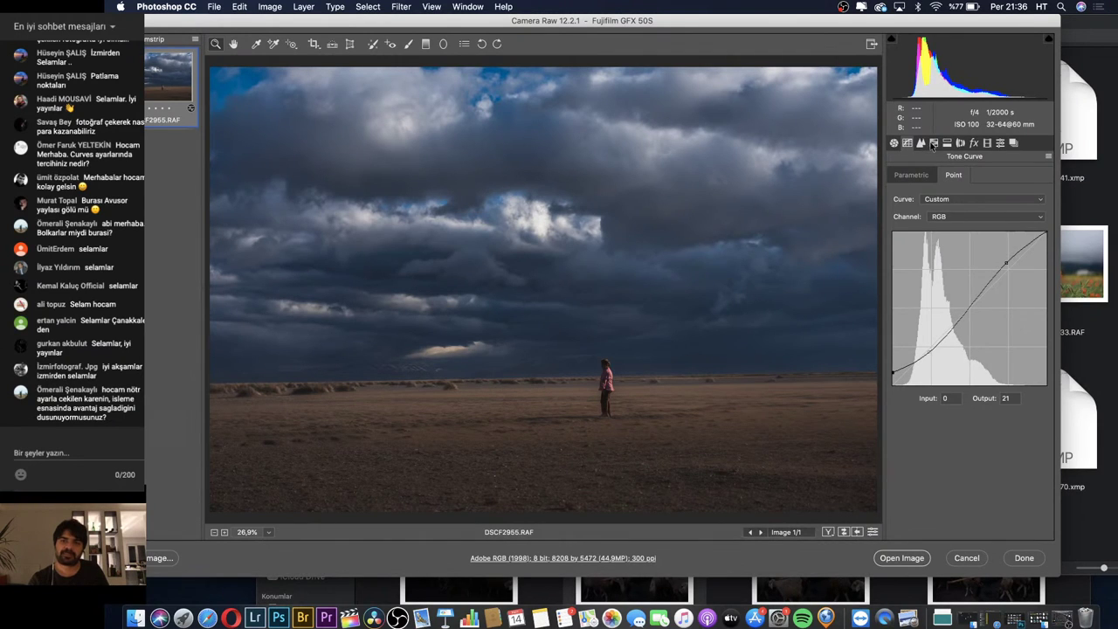
left_click(947, 144)
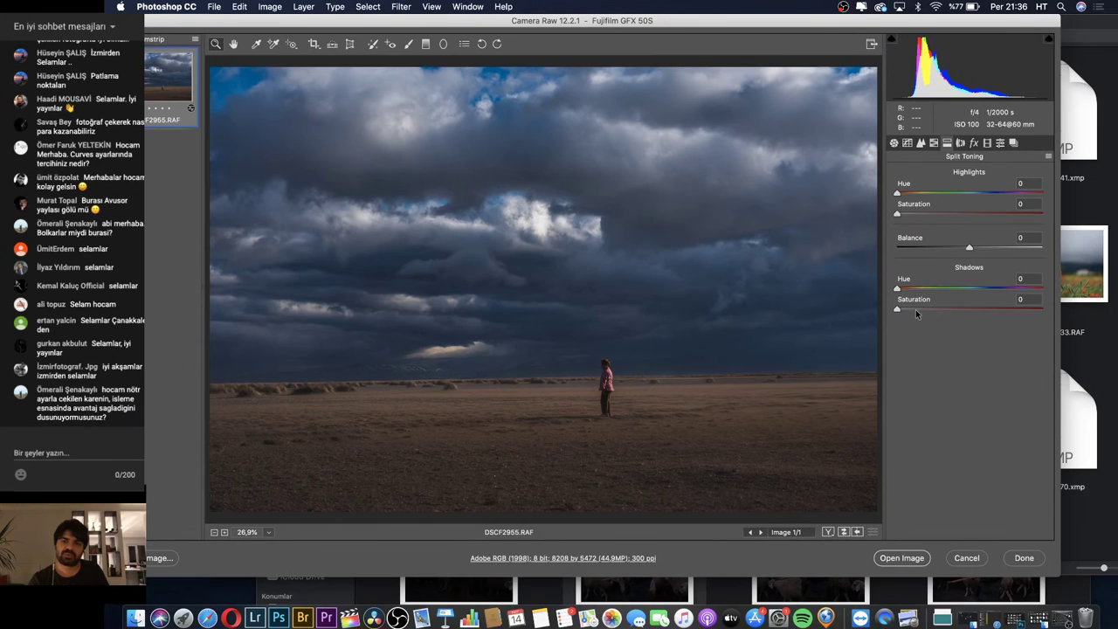
left_click(912, 214)
Set split-toning highlights to Hue 56, Saturation 15 and add saturation to the shadow tint
left_click(919, 193)
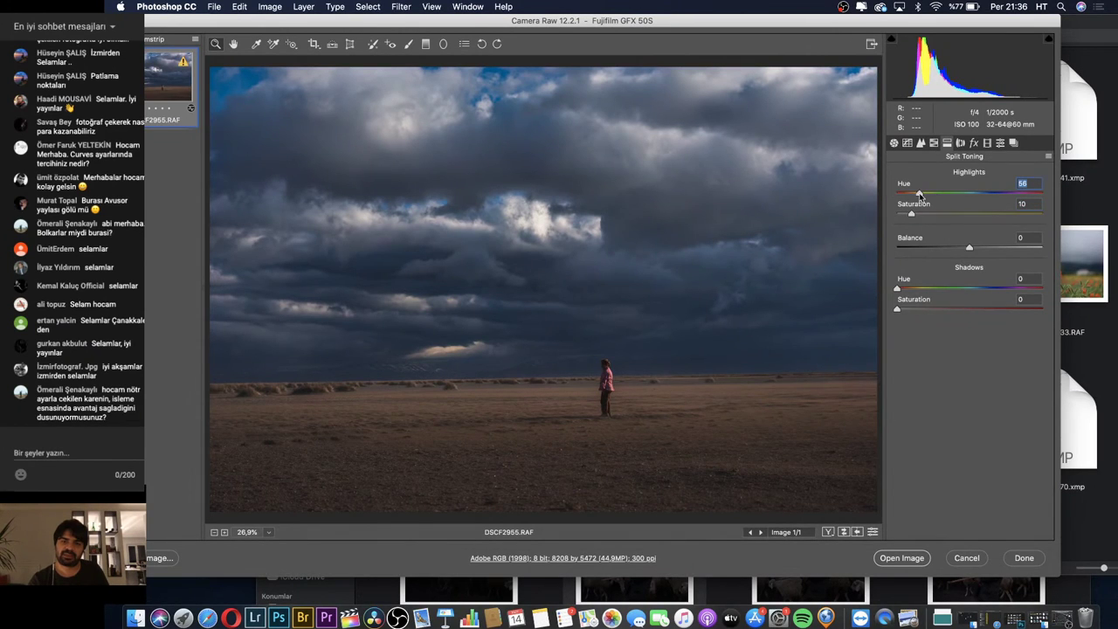
left_click(913, 309)
left_click(916, 289)
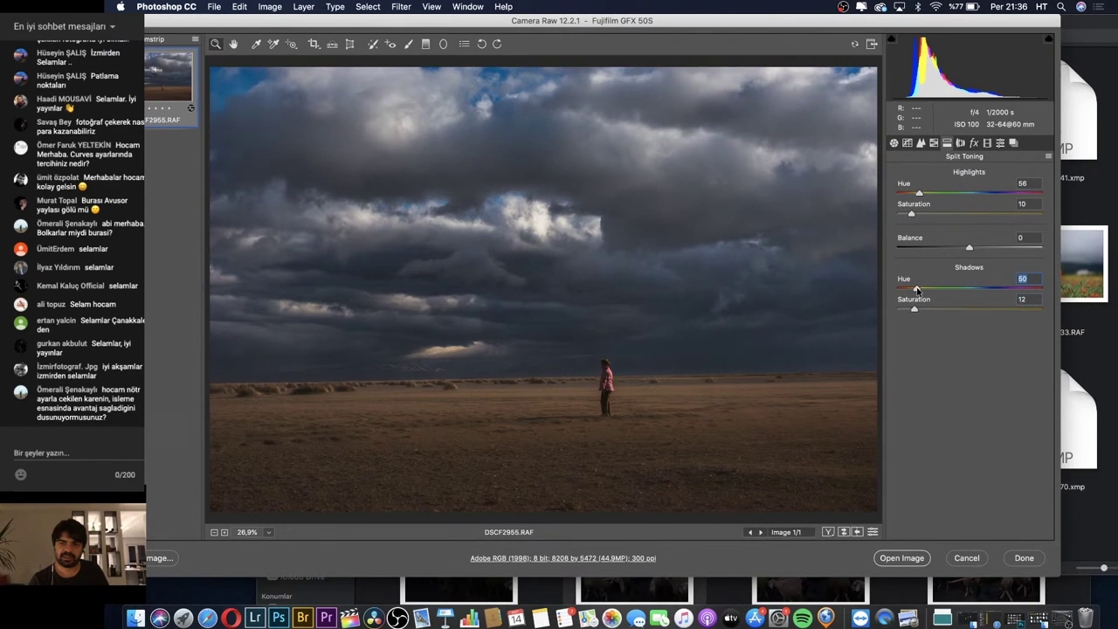
mouse_move(916, 289)
left_mouse_down()
mouse_move(996, 288)
mouse_move(923, 298)
left_mouse_up()
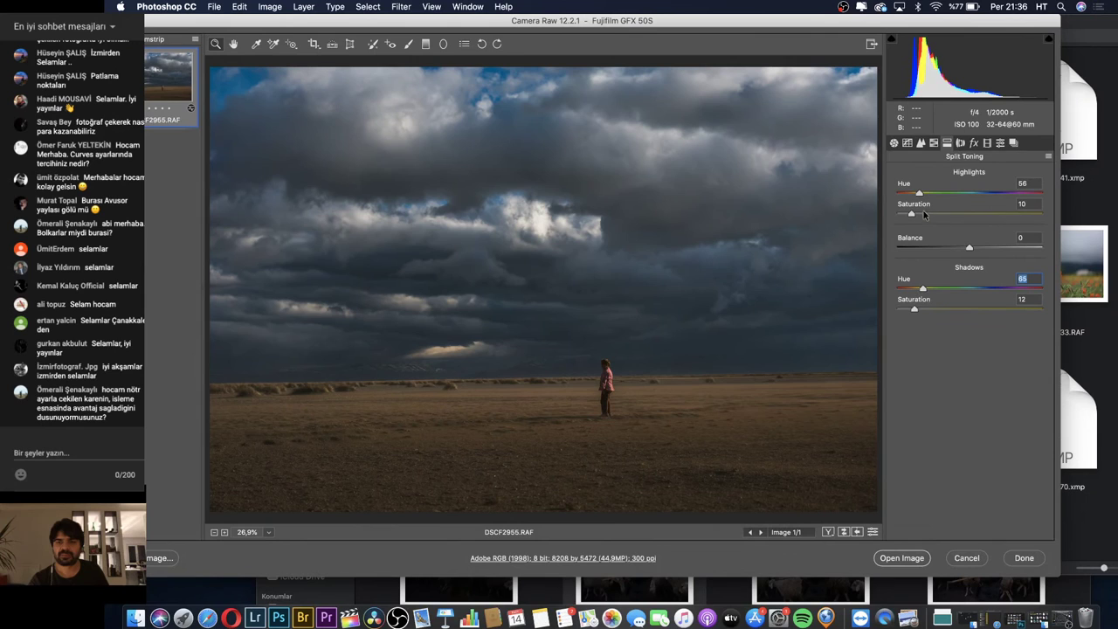
left_click_drag(912, 215, 918, 218)
left_click(918, 216)
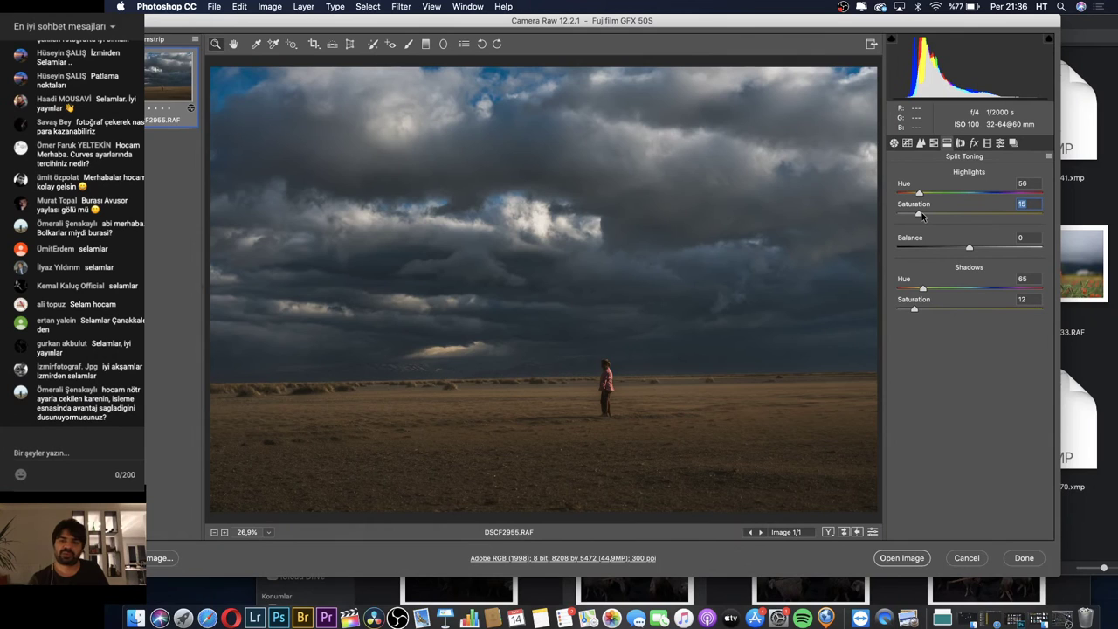
Try other tint hues, settling shadows at Hue 134 and highlights back at Hue 56
left_click(984, 191)
left_click(989, 288)
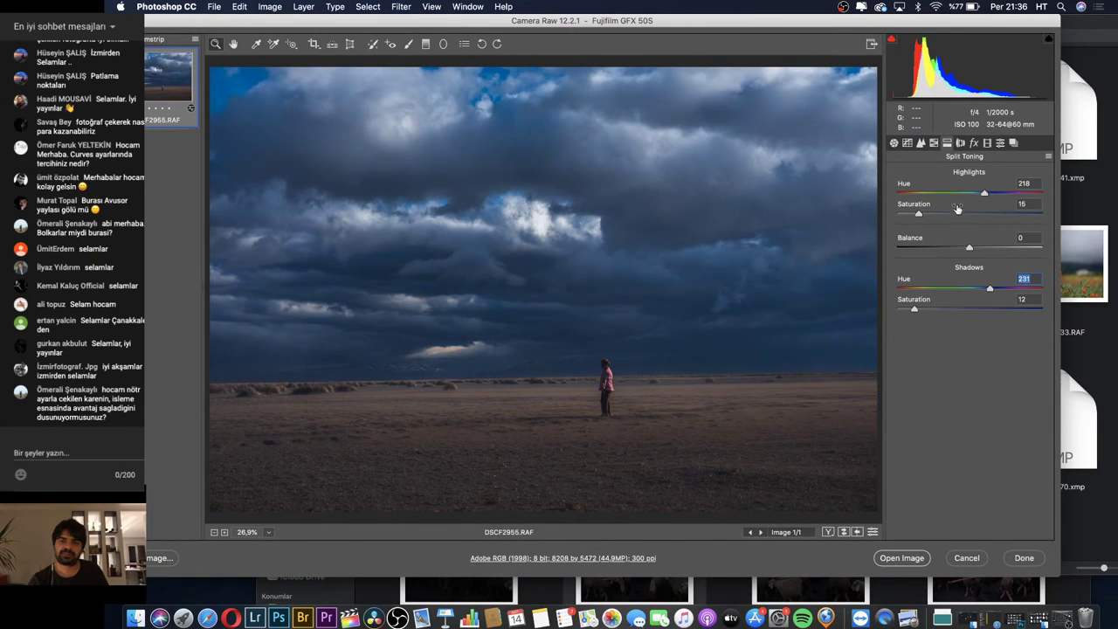
left_click(948, 191)
left_click(951, 288)
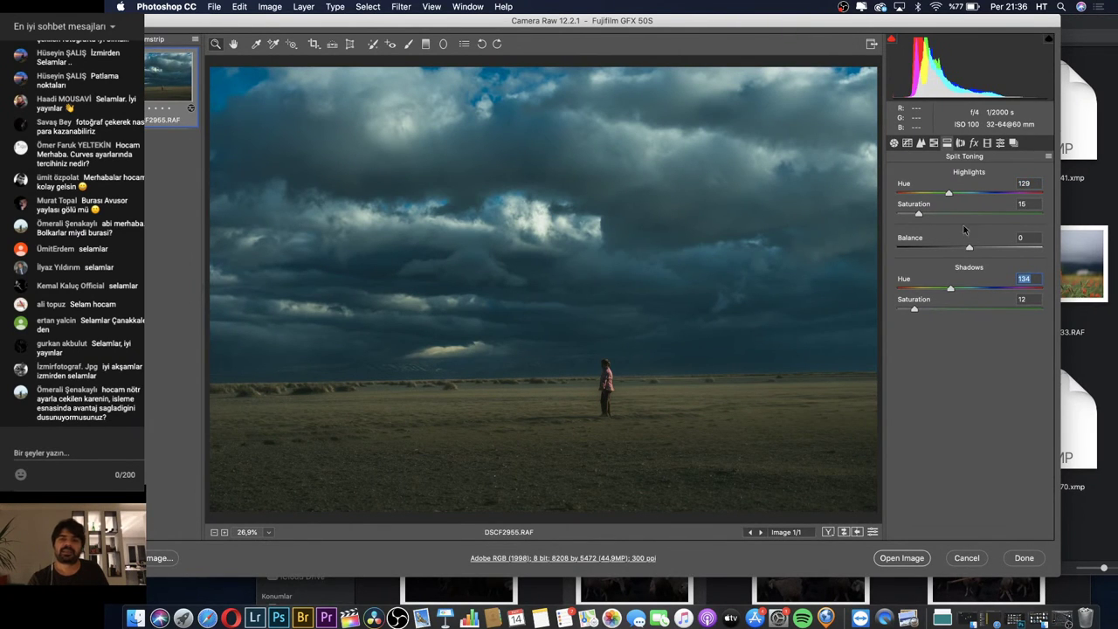
left_click(916, 191)
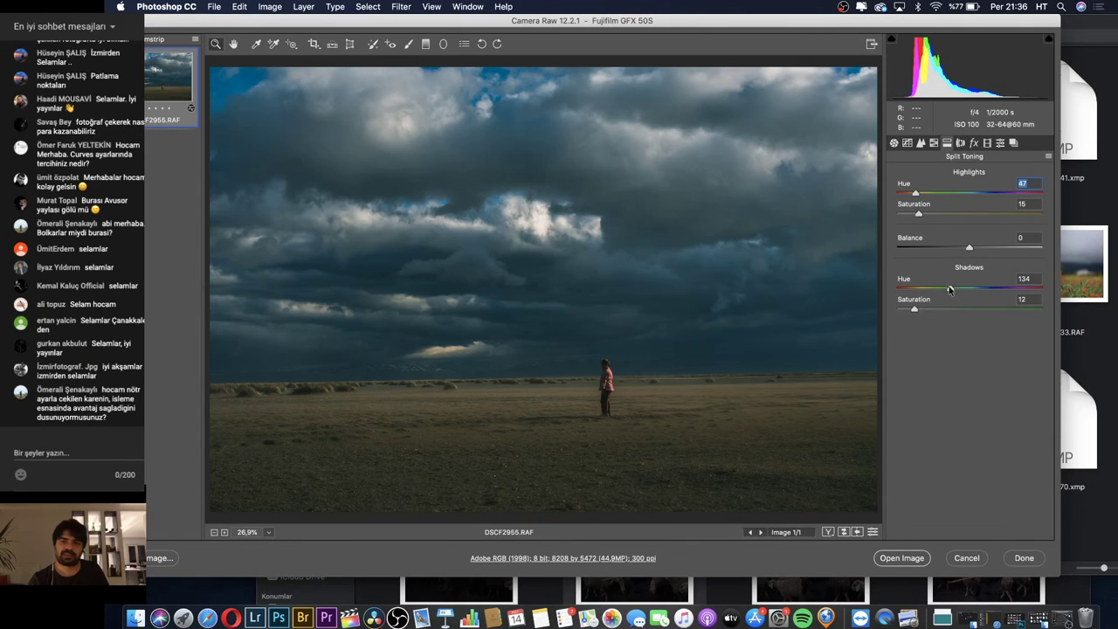
mouse_move(915, 192)
left_mouse_down()
mouse_move(1009, 194)
mouse_move(902, 194)
left_mouse_up()
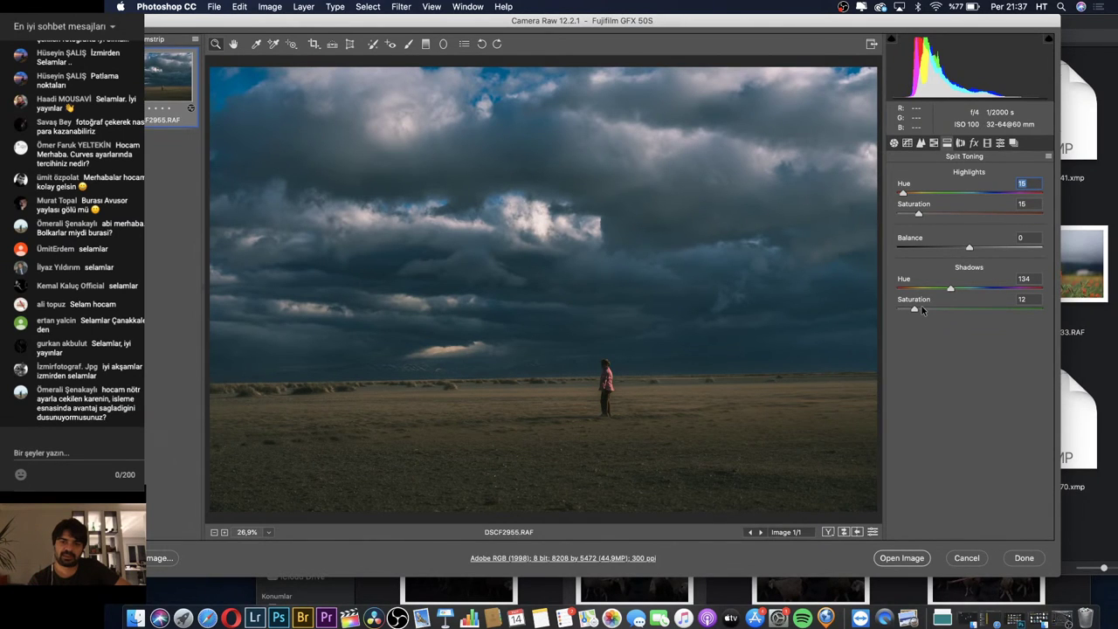
left_click(919, 192)
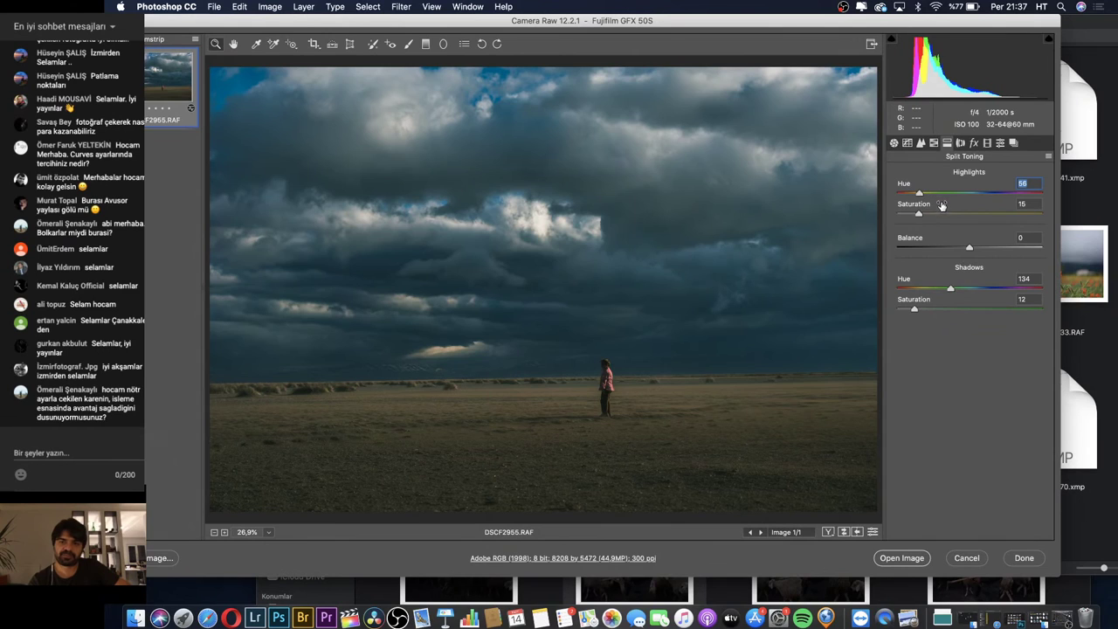
Retune split toning to shadows Hue 197, Saturation 8 and highlights Saturation 18
left_click(918, 289)
left_click(916, 310)
left_click_drag(921, 289, 976, 292)
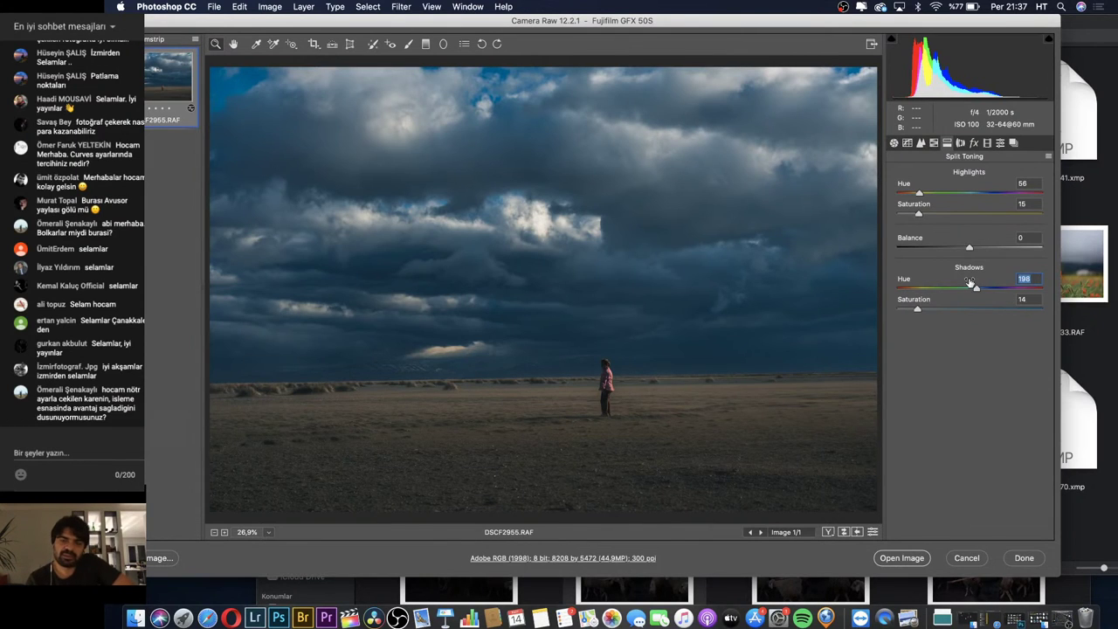
left_click_drag(918, 215, 922, 216)
left_click(922, 215)
left_click_drag(916, 311, 906, 313)
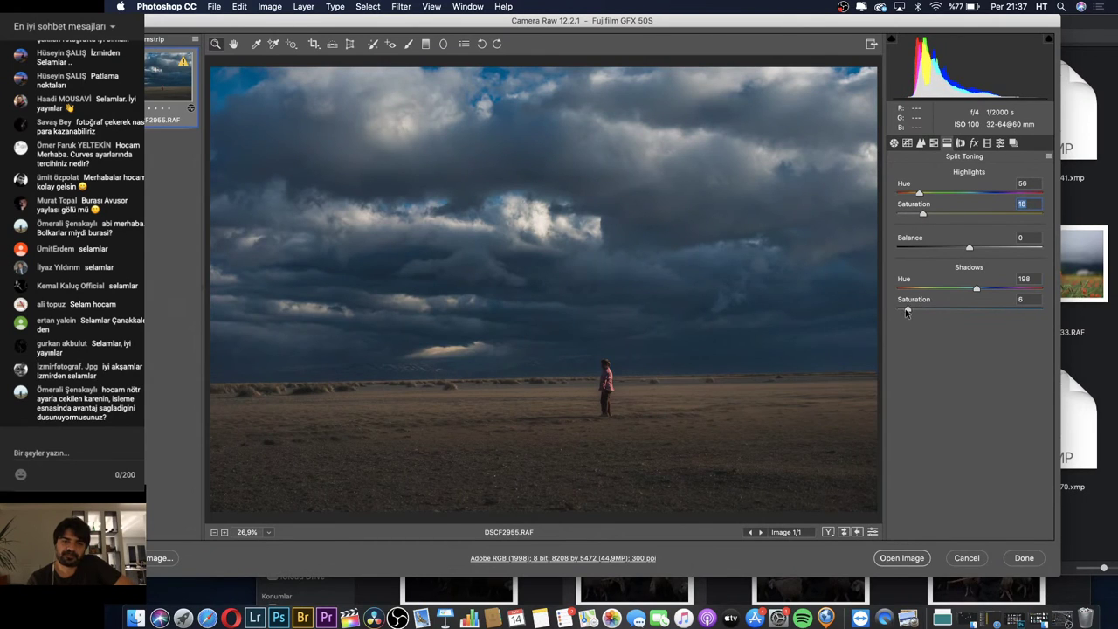
left_click(908, 311)
left_click_drag(974, 288, 974, 291)
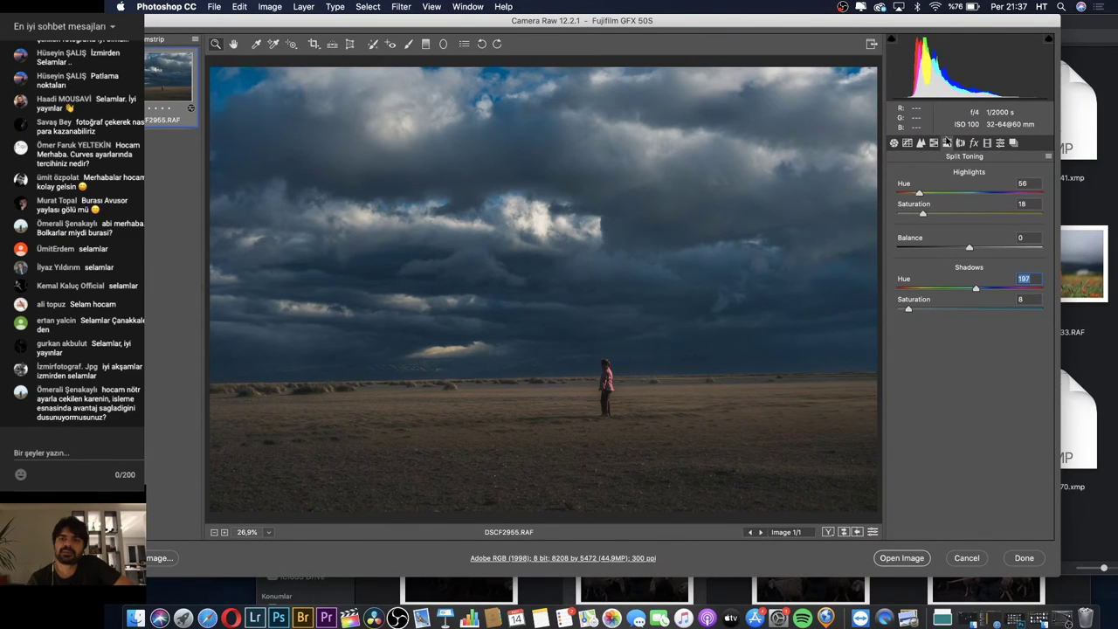
Bring up the HSL adjustments and glance at the Hue and Saturation tabs
left_click(934, 143)
left_click(898, 176)
left_click(939, 177)
Flip between the HSL Luminance, Saturation and Hue tabs
left_click(994, 176)
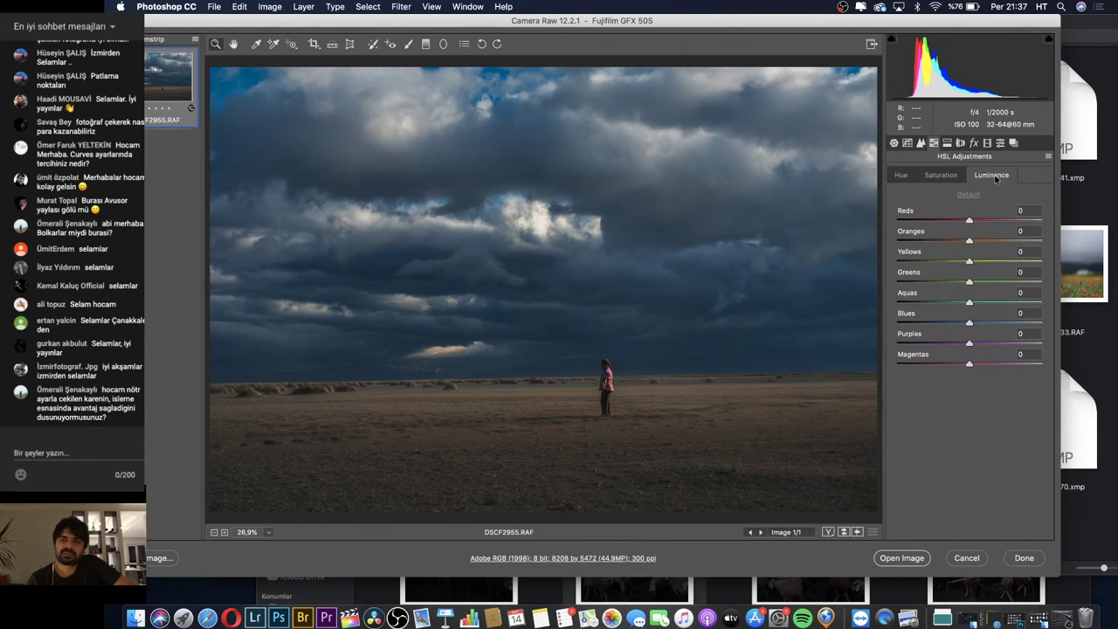
left_click(949, 175)
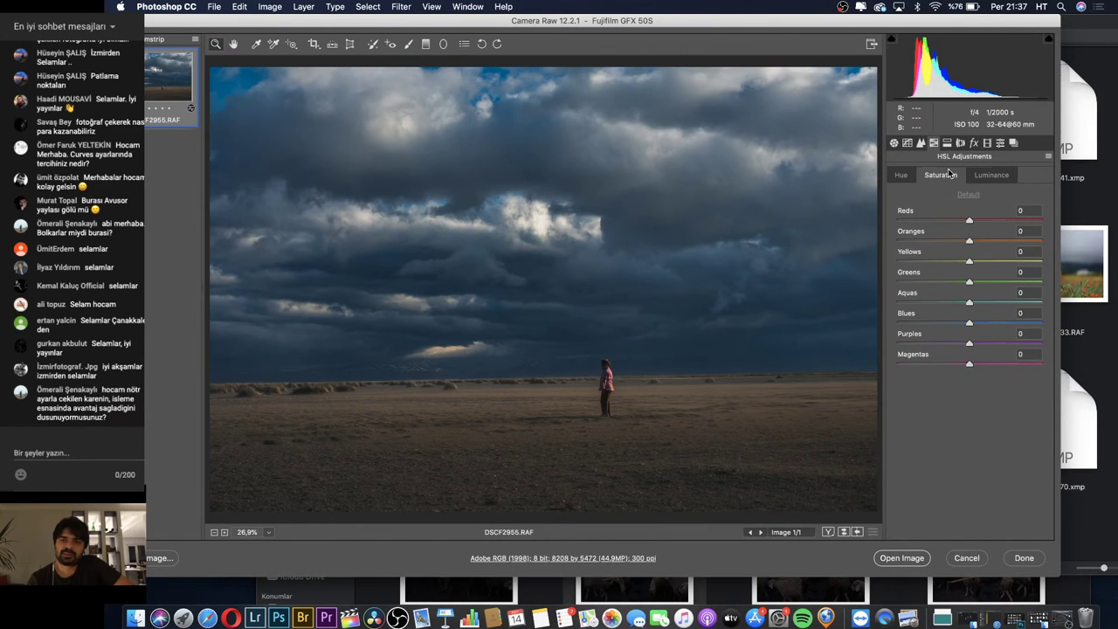
left_click(901, 177)
left_click(929, 179)
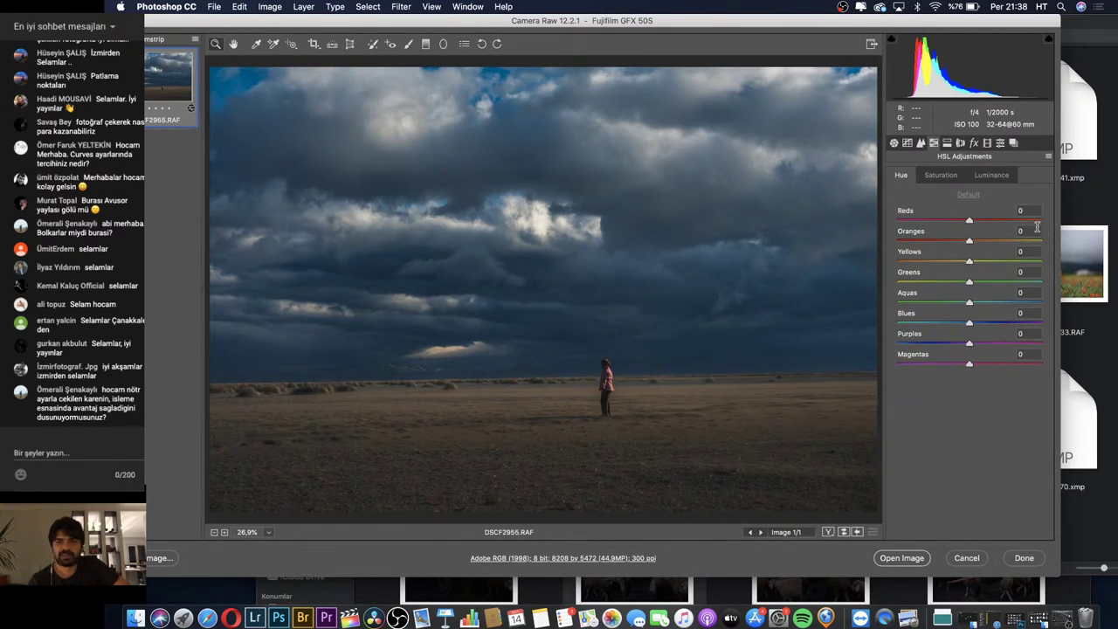
In HSL Saturation, set Blues to -63 and Oranges to +20
left_click(942, 175)
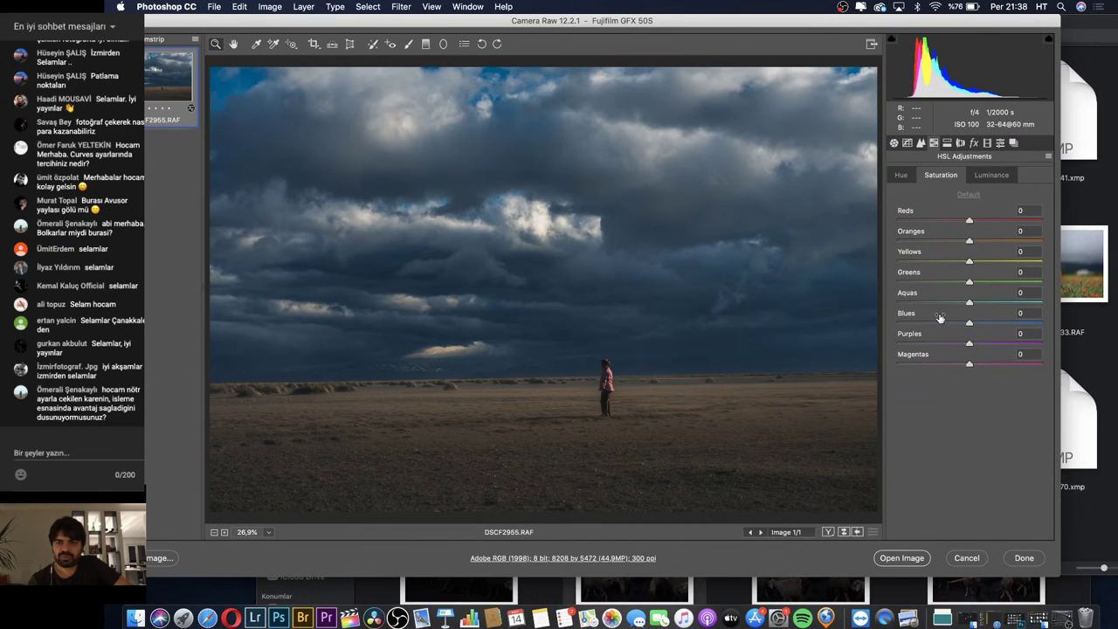
left_click_drag(946, 323, 906, 326)
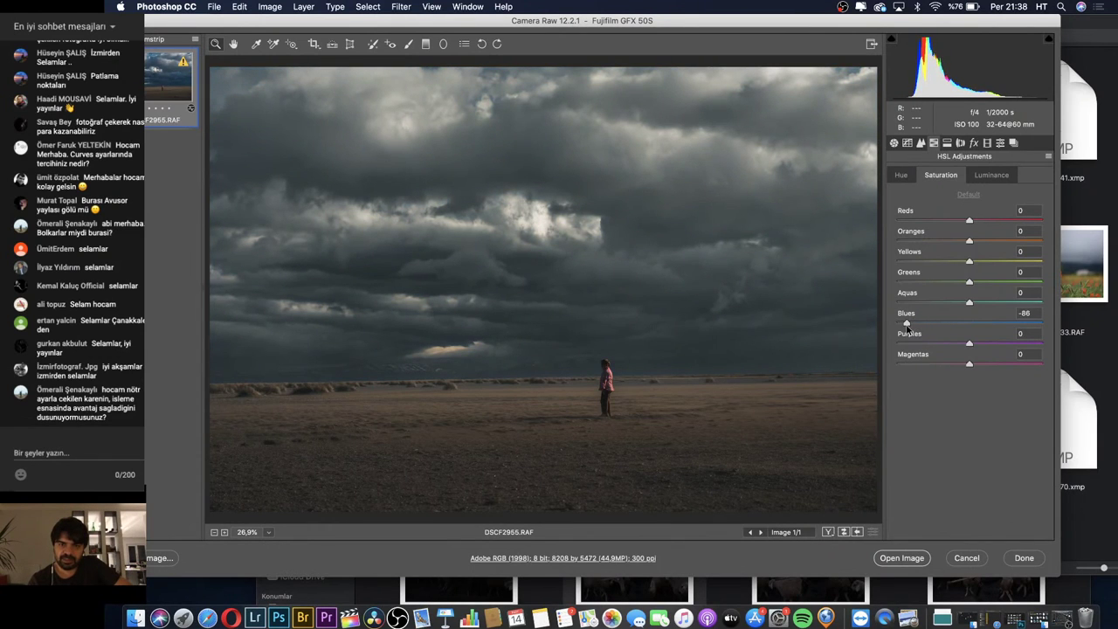
mouse_move(908, 324)
left_mouse_down()
mouse_move(934, 325)
mouse_move(909, 324)
left_mouse_up()
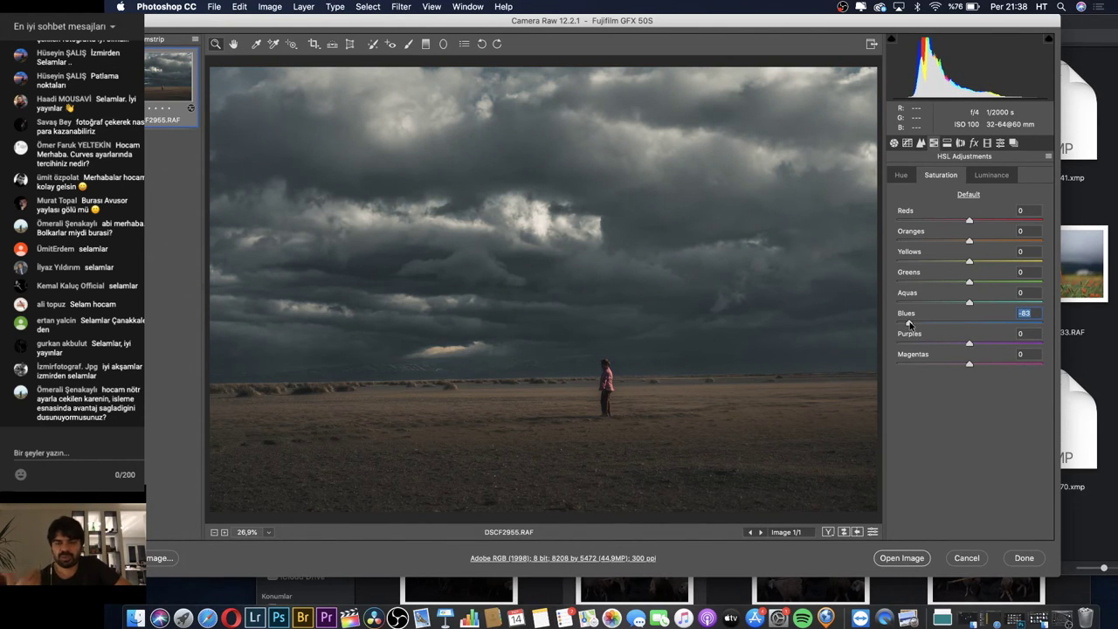
left_click_drag(909, 324, 969, 325)
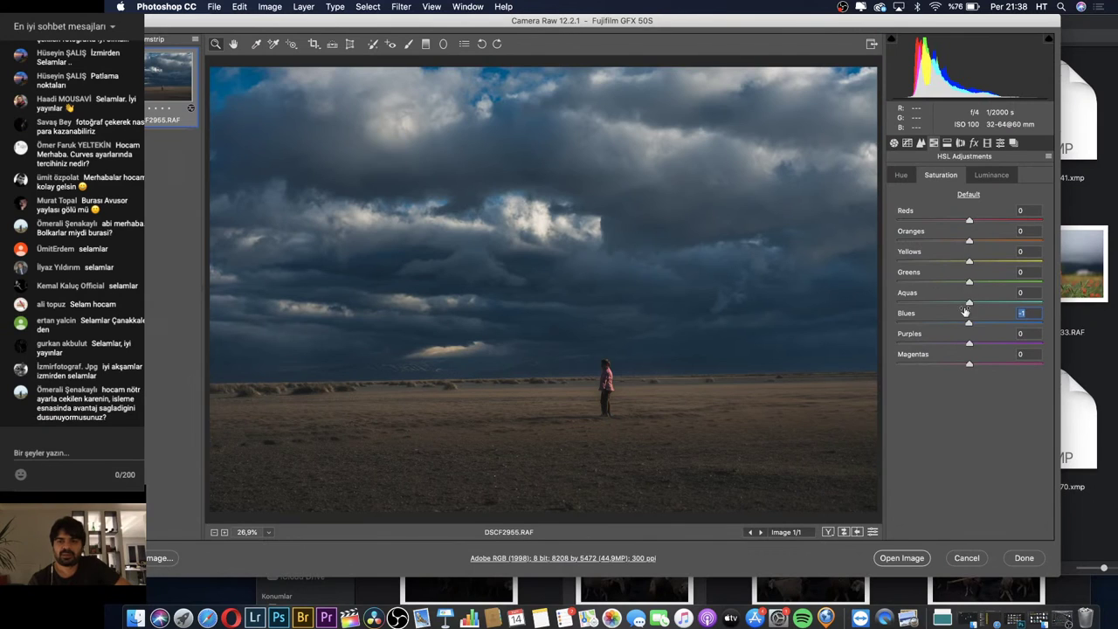
left_click_drag(969, 323, 923, 323)
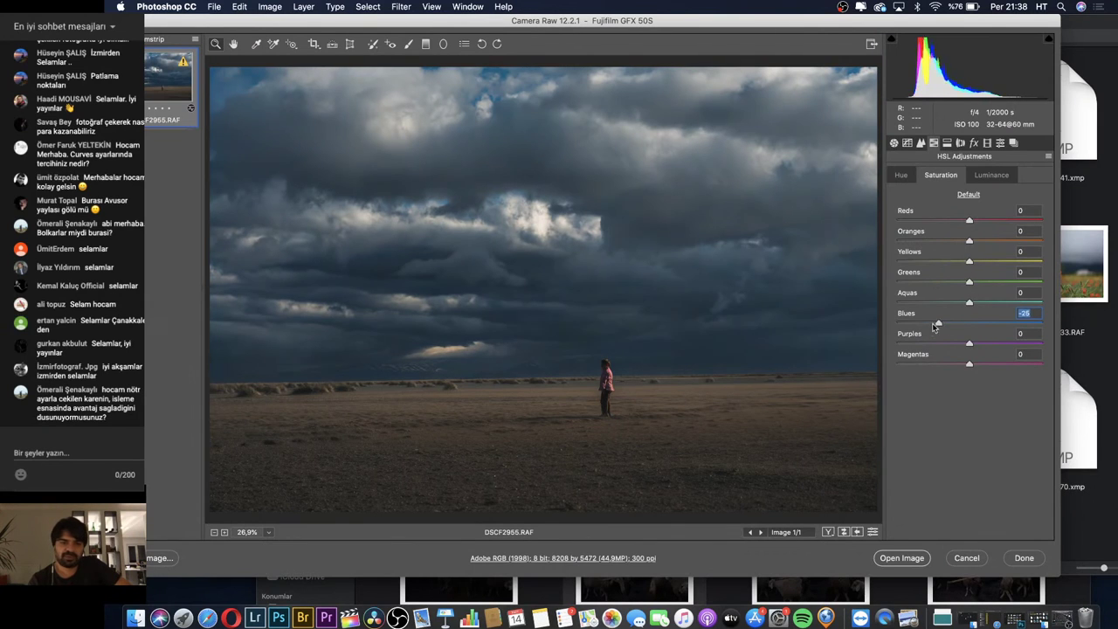
left_click(999, 241)
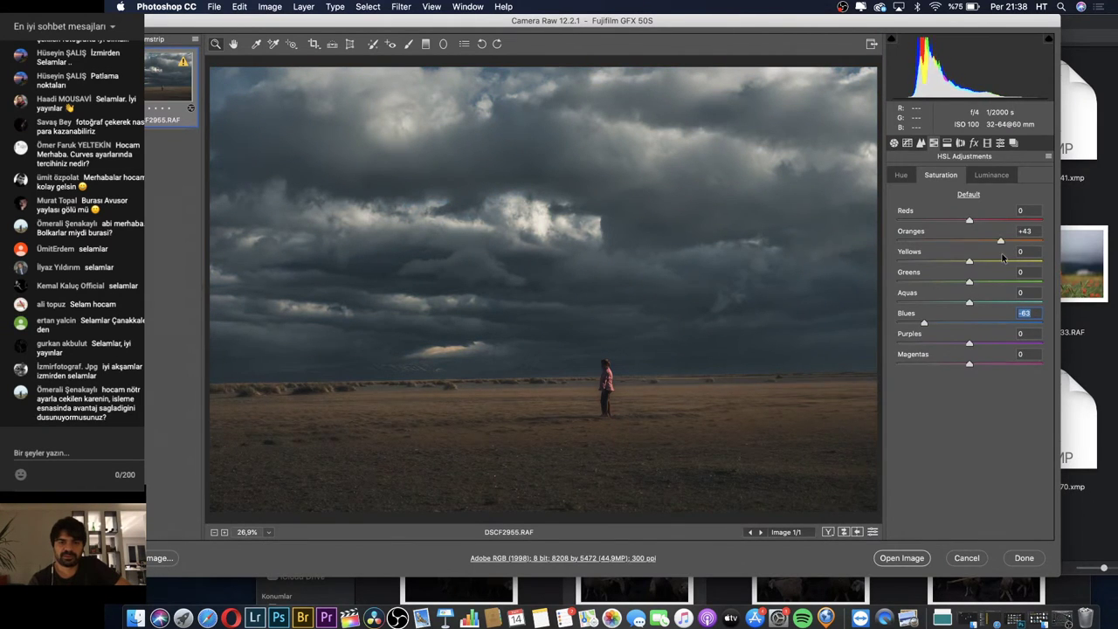
left_click_drag(982, 260, 986, 259)
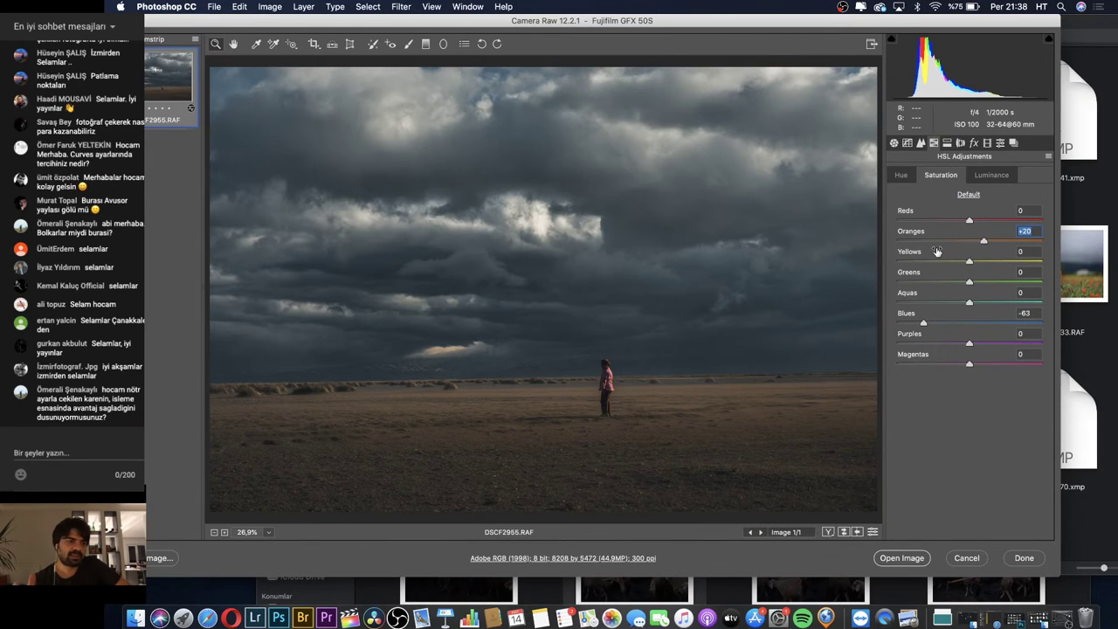
Set HSL luminance to Oranges +37, Yellows -4 and Blues +12
left_click(990, 174)
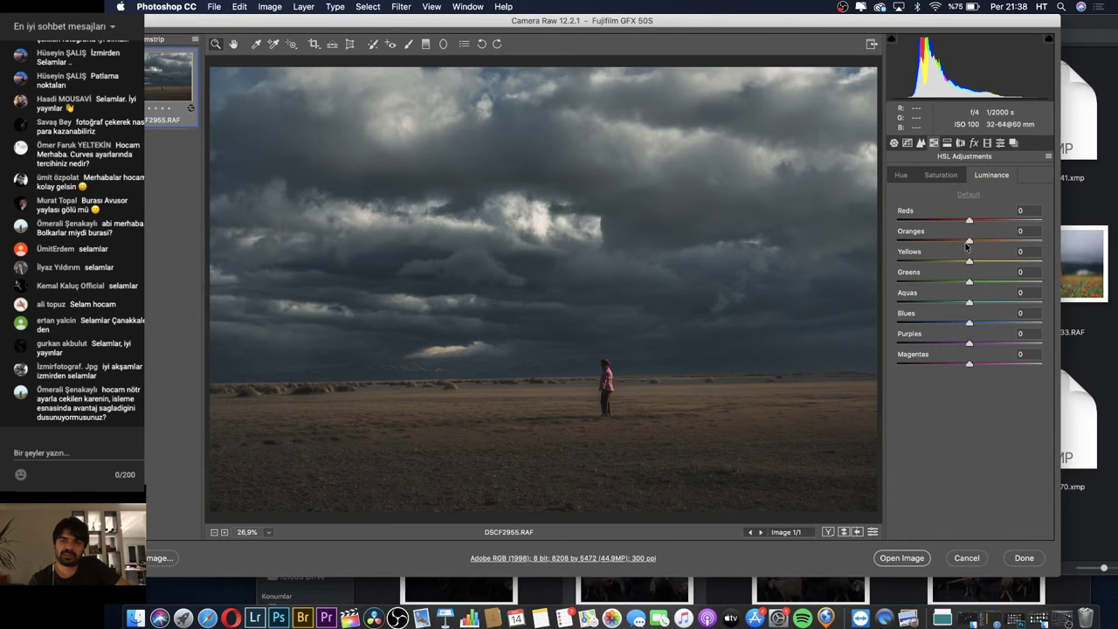
mouse_move(968, 261)
left_mouse_down()
mouse_move(979, 262)
mouse_move(965, 251)
mouse_move(988, 243)
left_mouse_up()
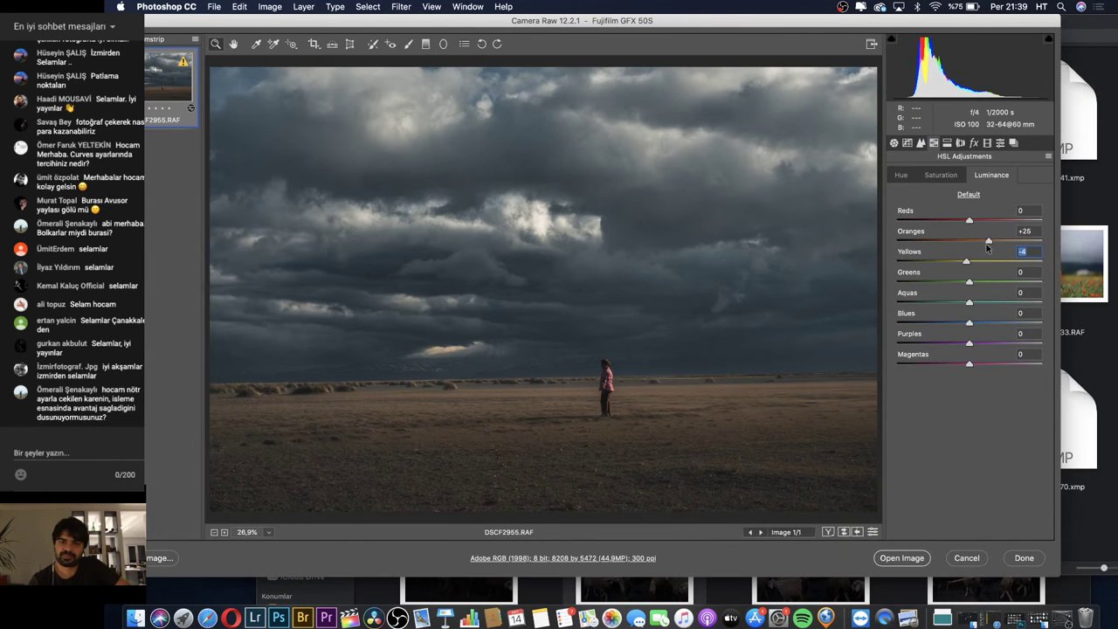
mouse_move(969, 323)
left_mouse_down()
mouse_move(1000, 324)
mouse_move(910, 325)
mouse_move(977, 323)
left_mouse_up()
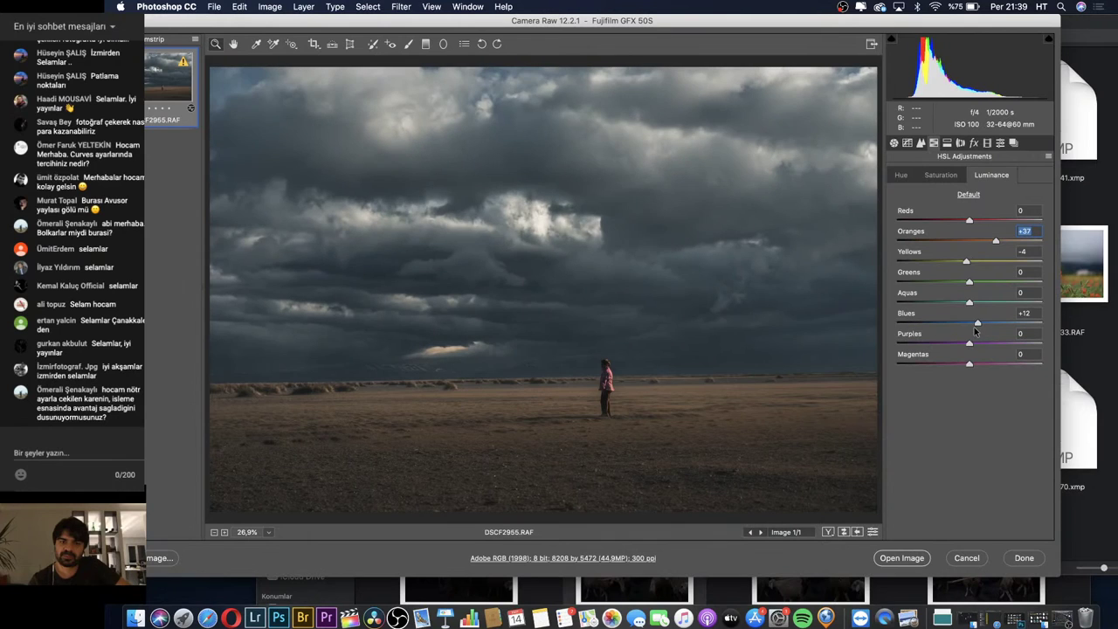
Nudge the Greens hue slightly and shift the Blues hue to -8
left_click(901, 174)
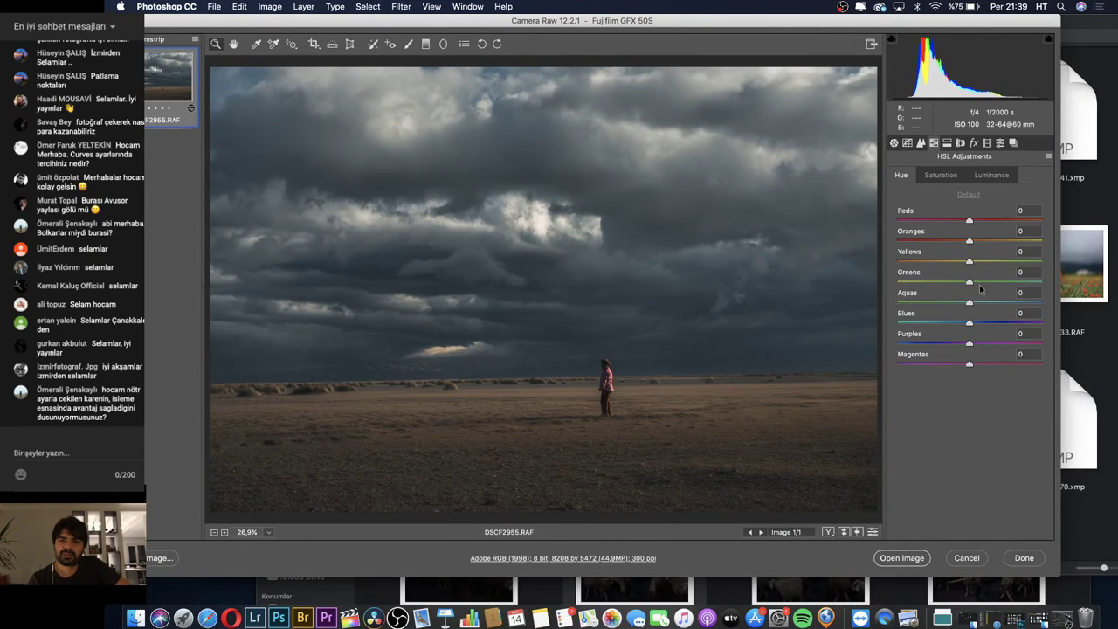
mouse_move(968, 282)
left_mouse_down()
mouse_move(926, 285)
mouse_move(987, 280)
mouse_move(967, 282)
left_mouse_up()
mouse_move(969, 325)
left_mouse_down()
mouse_move(919, 325)
mouse_move(986, 325)
mouse_move(964, 325)
left_mouse_up()
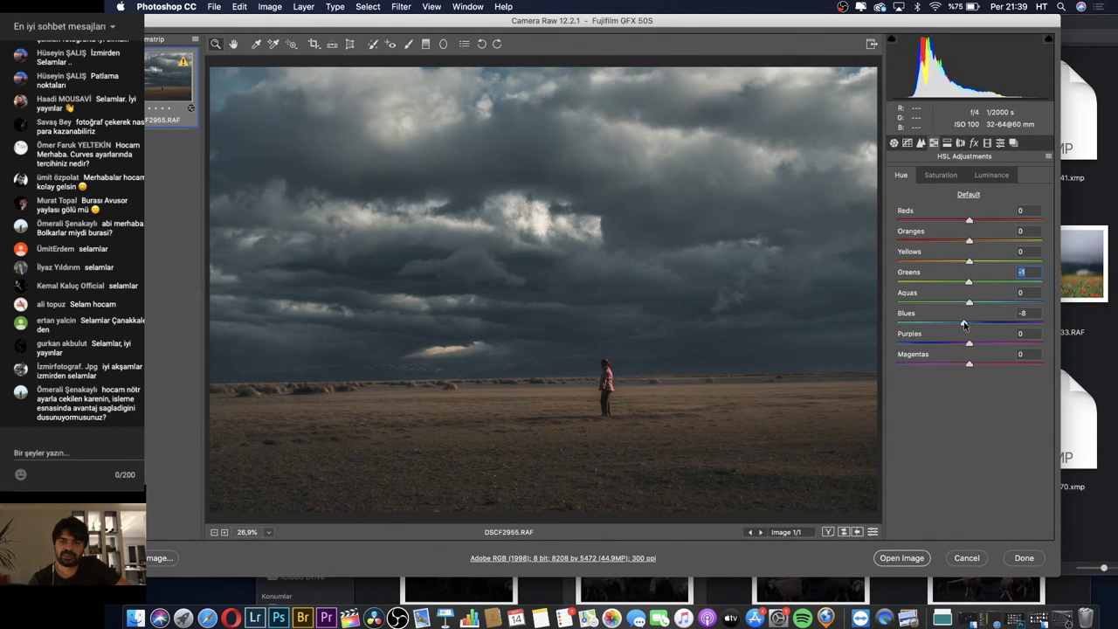
left_click(426, 45)
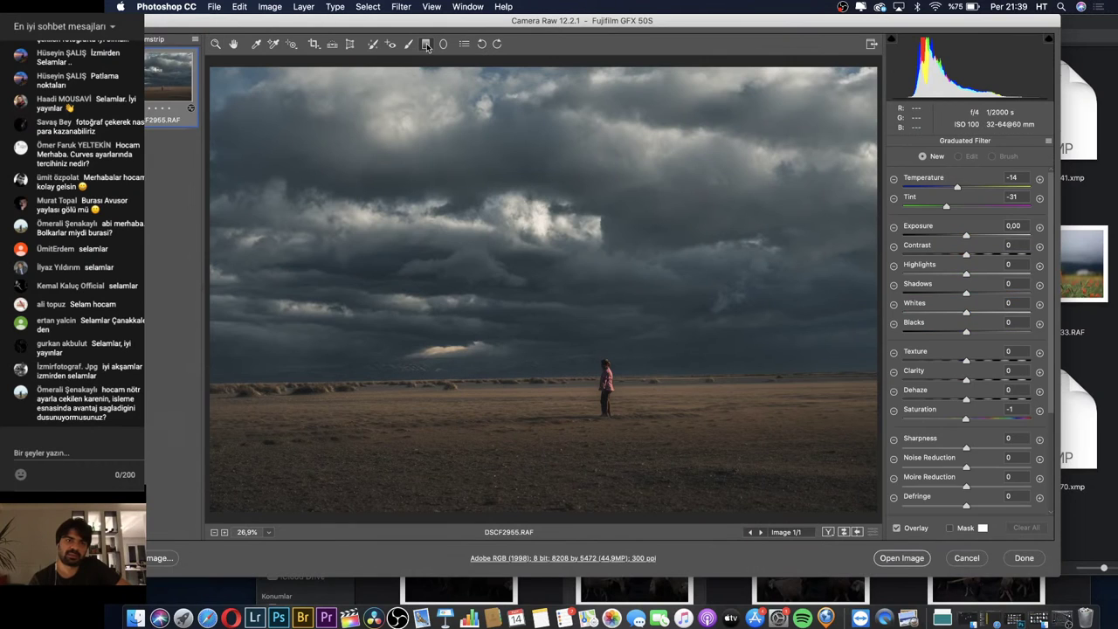
Draw a graduated filter from the upper sky down to the horizon, preset to Exposure -0.50
left_click_drag(590, 224, 588, 332)
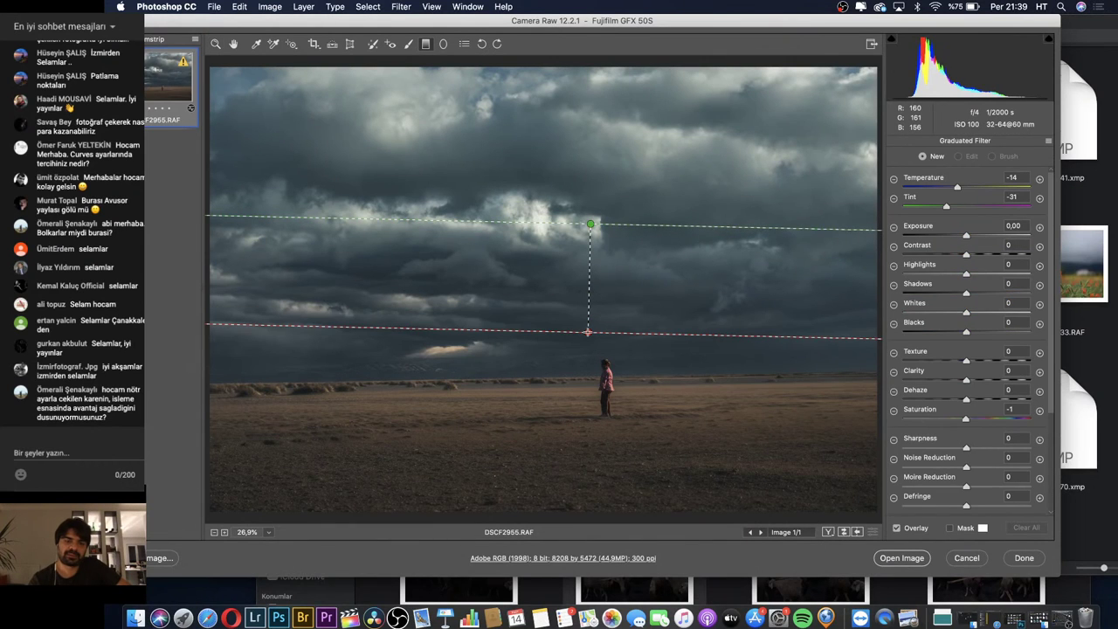
left_click(425, 44)
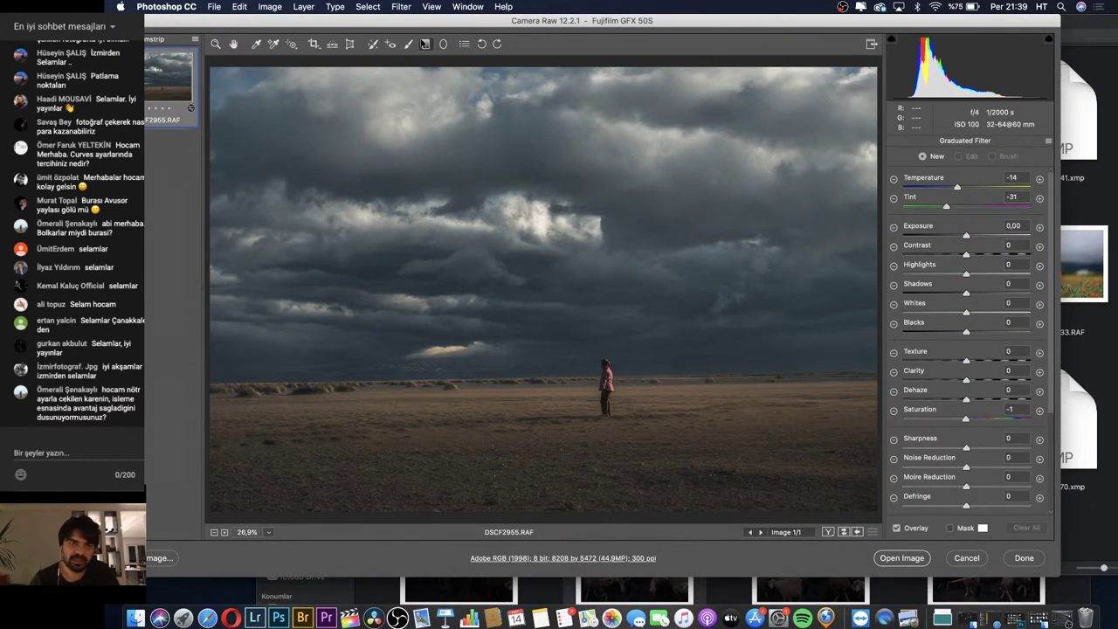
left_click(893, 227)
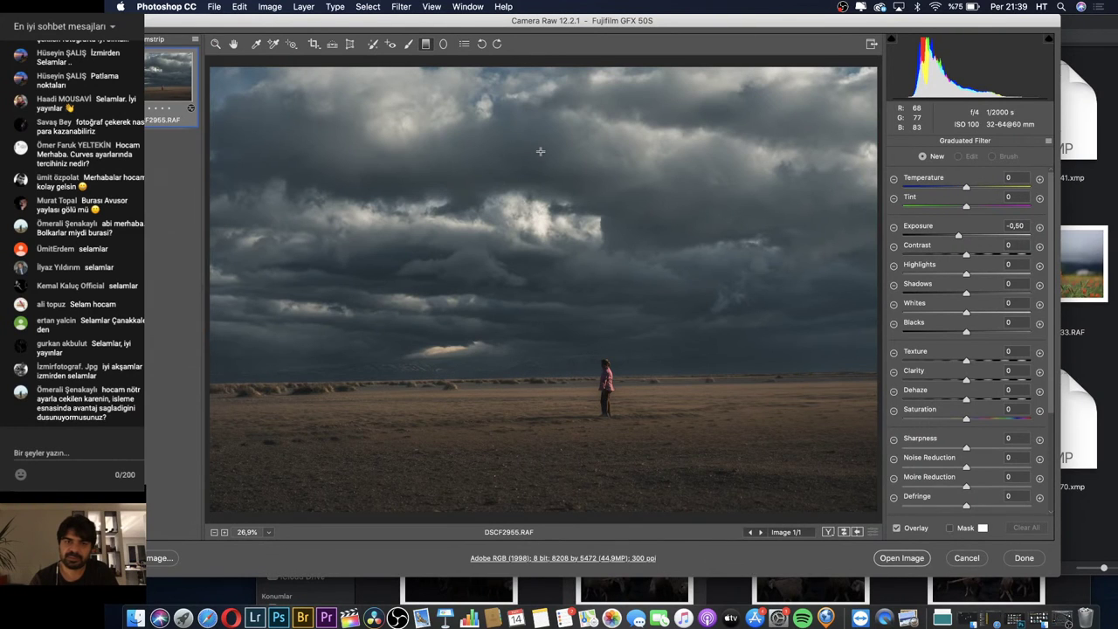
left_click_drag(541, 151, 539, 353)
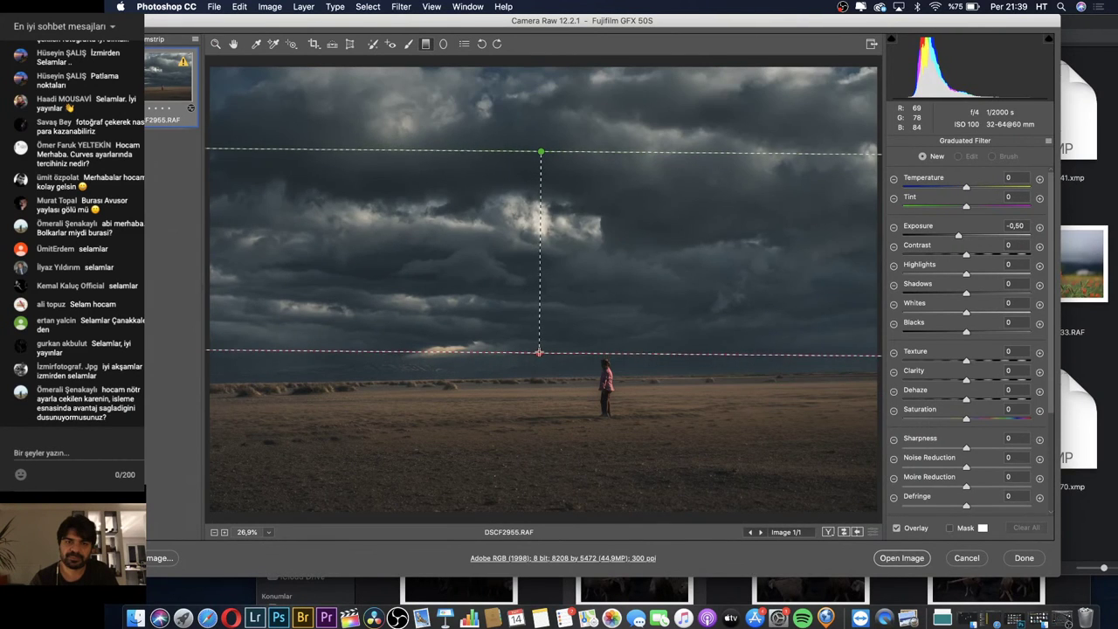
left_click_drag(541, 152, 539, 81)
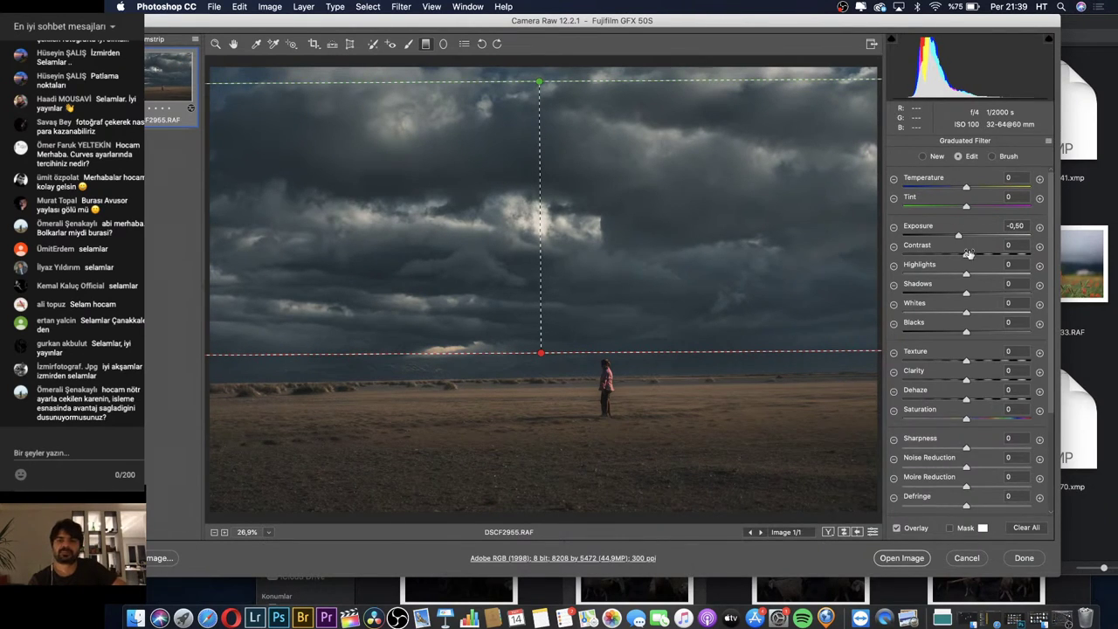
Tune the sky filter: Exposure -0.40, Contrast +27, Highlights +37, Shadows +44, Whites +28, Clarity +22, Dehaze +10
mouse_move(969, 254)
left_mouse_down()
mouse_move(986, 254)
mouse_move(989, 273)
left_mouse_up()
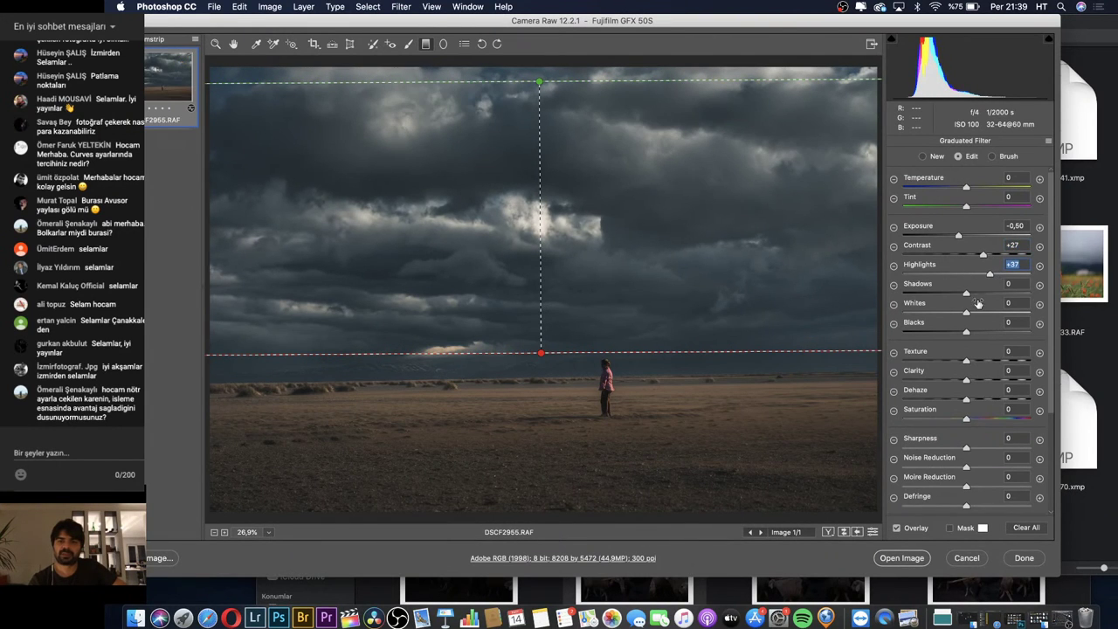
mouse_move(966, 312)
left_mouse_down()
mouse_move(983, 311)
mouse_move(994, 294)
left_mouse_up()
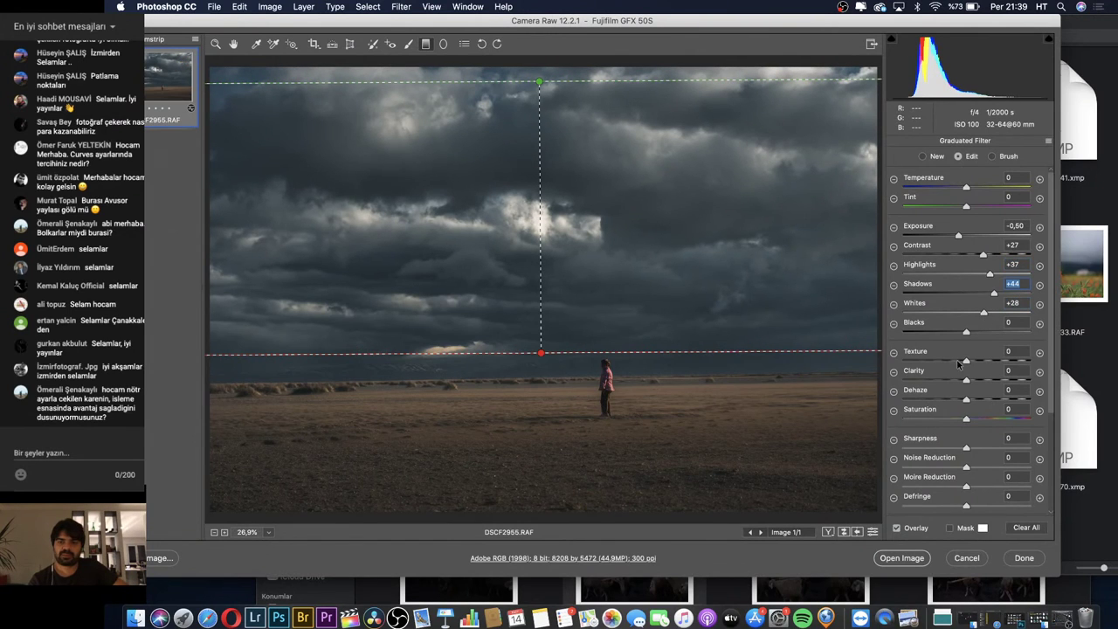
mouse_move(965, 399)
left_mouse_down()
mouse_move(984, 401)
mouse_move(972, 401)
left_mouse_up()
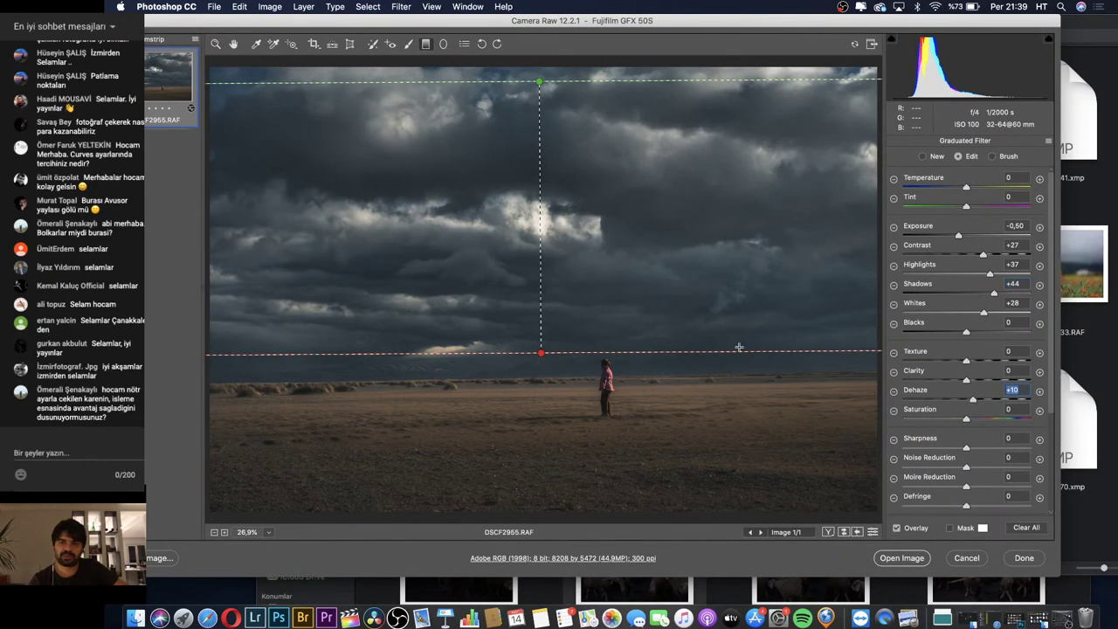
left_click_drag(541, 253, 538, 264)
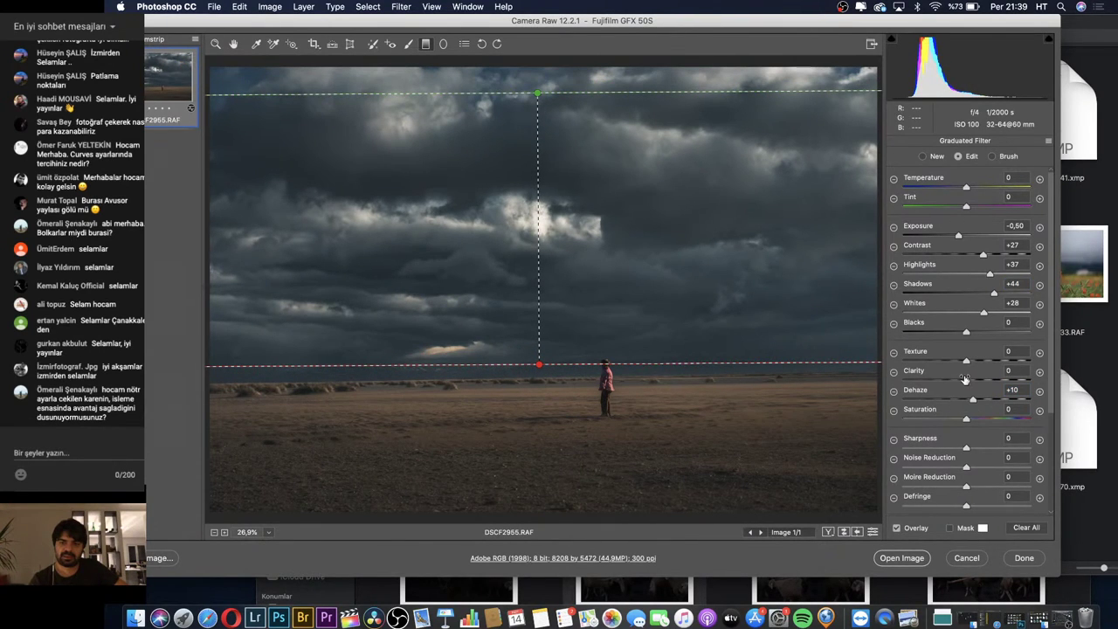
mouse_move(966, 380)
left_mouse_down()
mouse_move(1001, 381)
mouse_move(978, 387)
left_mouse_up()
left_click_drag(957, 237, 960, 237)
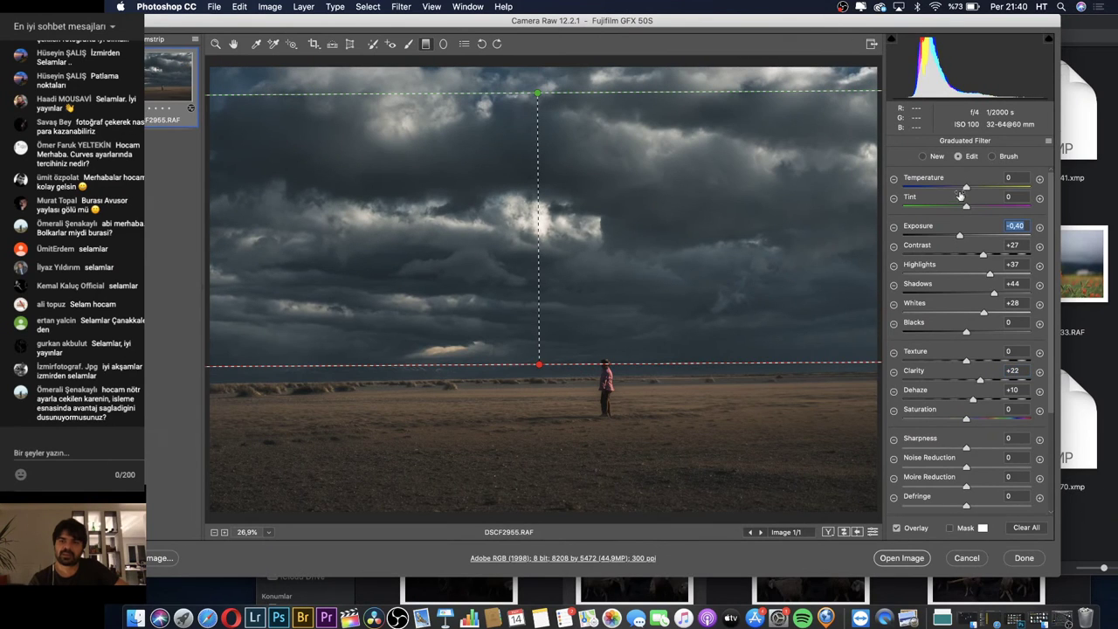
left_click(216, 43)
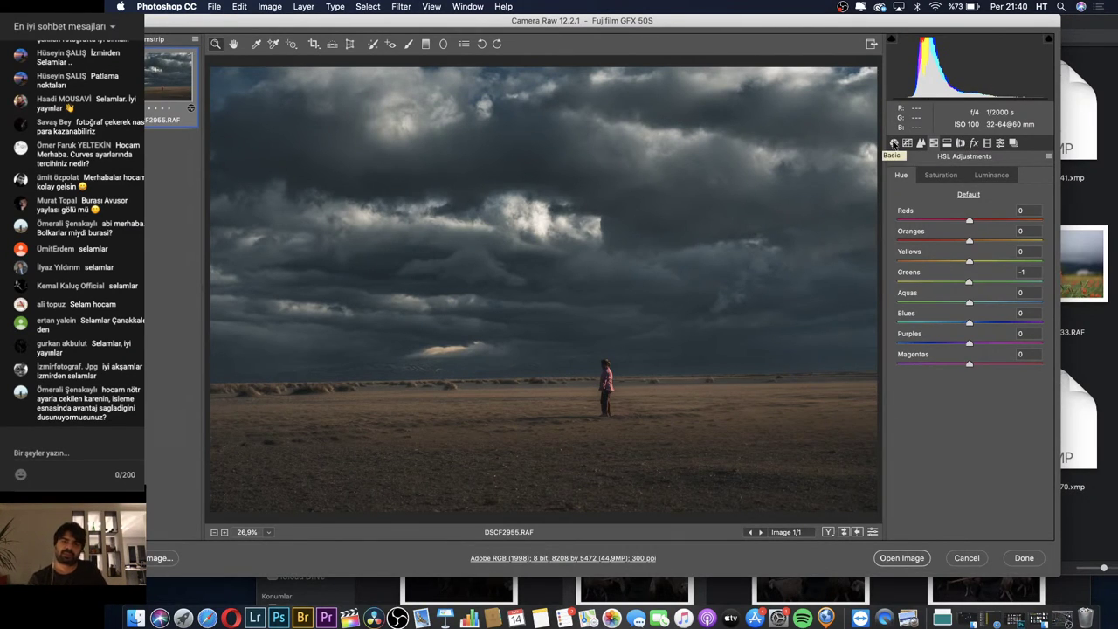
Drain the blue saturation, nudge highlight toning saturation up, and set Exposure to +0.15
left_click(940, 175)
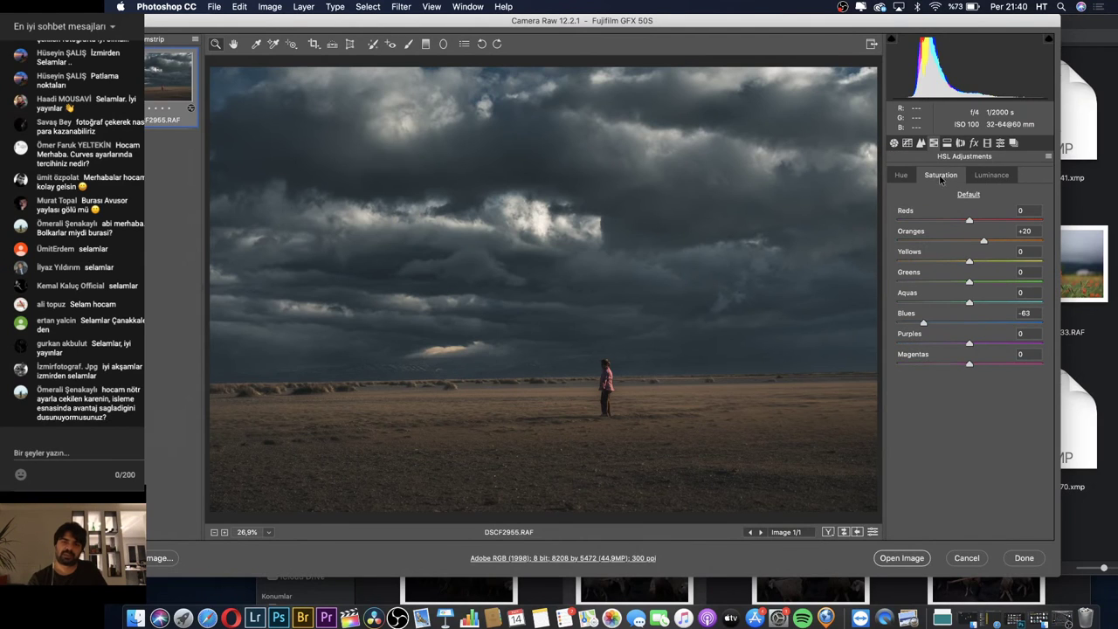
mouse_move(922, 325)
left_mouse_down()
mouse_move(891, 326)
mouse_move(904, 334)
left_mouse_up()
left_click(946, 143)
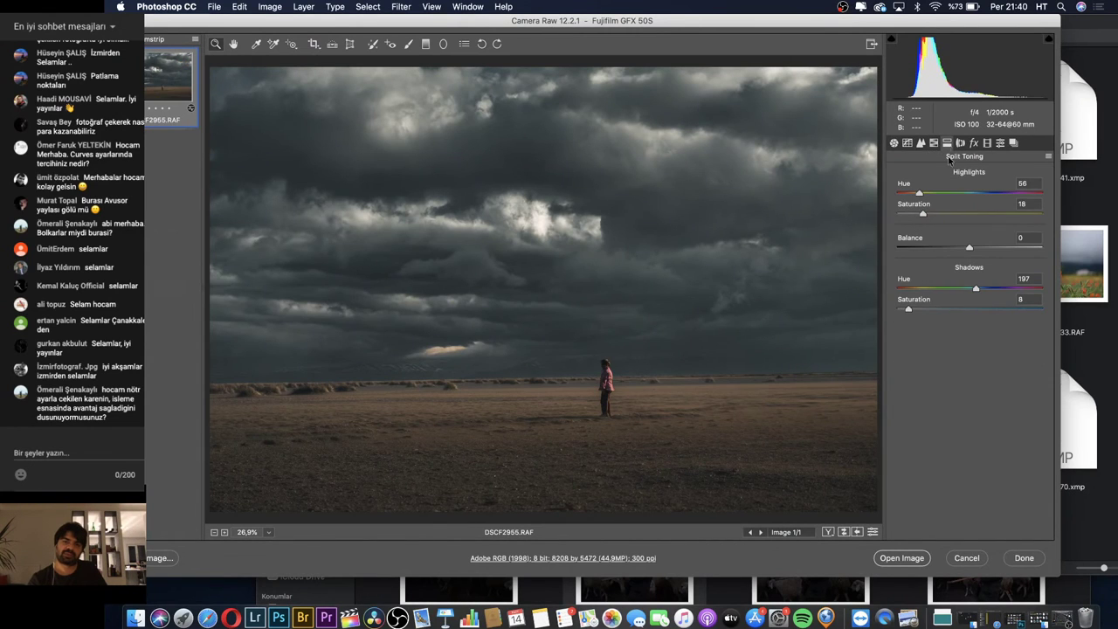
left_click_drag(922, 214, 924, 217)
left_click(923, 217)
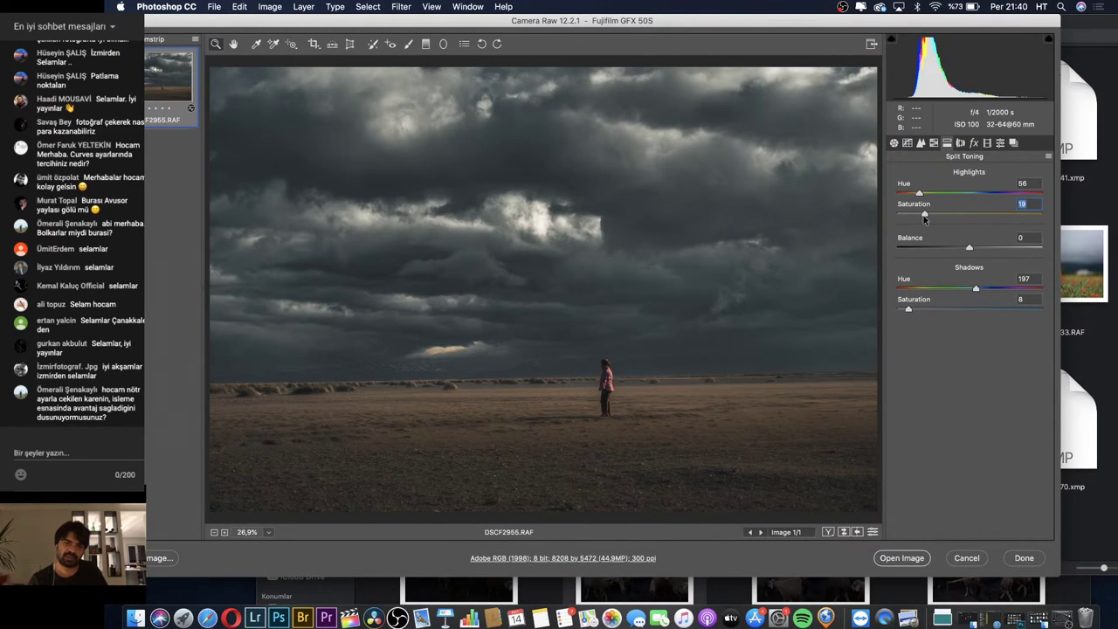
left_click(893, 142)
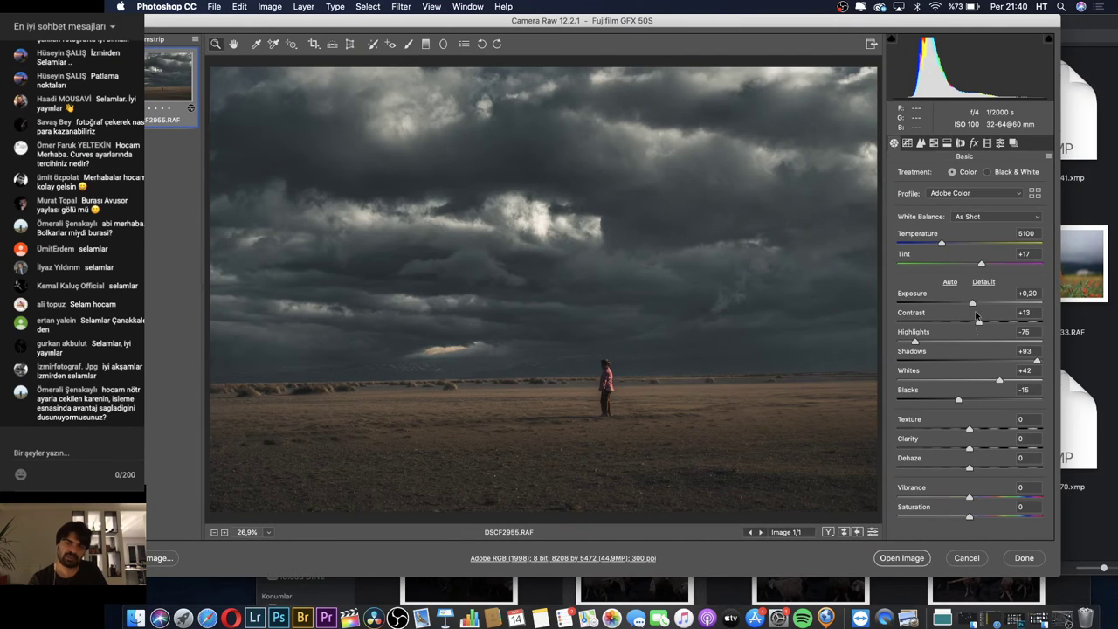
left_click_drag(971, 303, 969, 306)
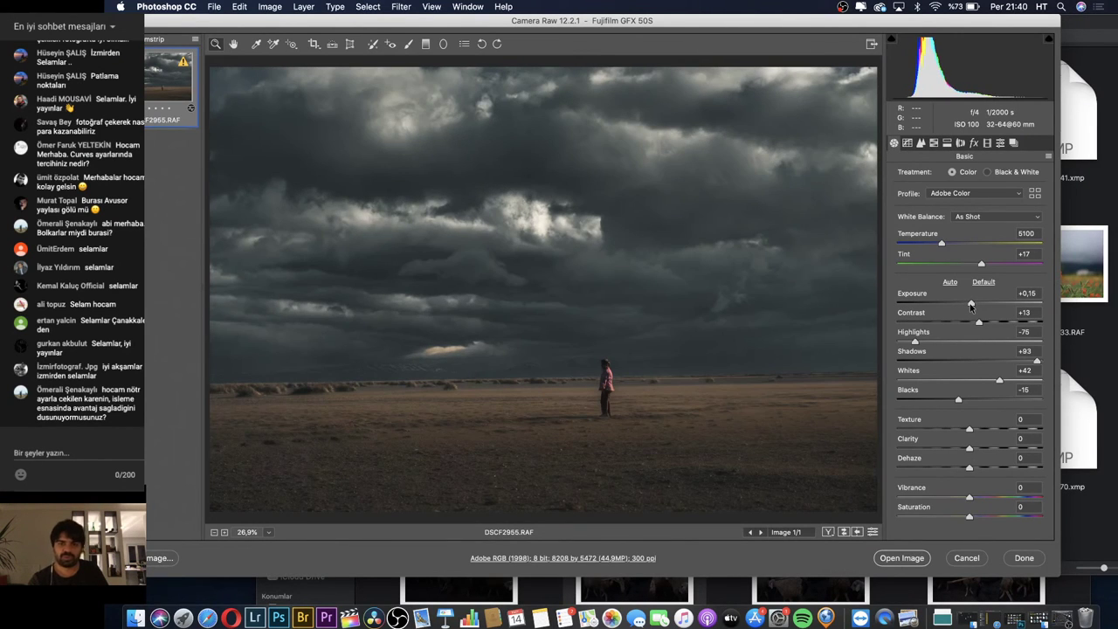
left_click(969, 306)
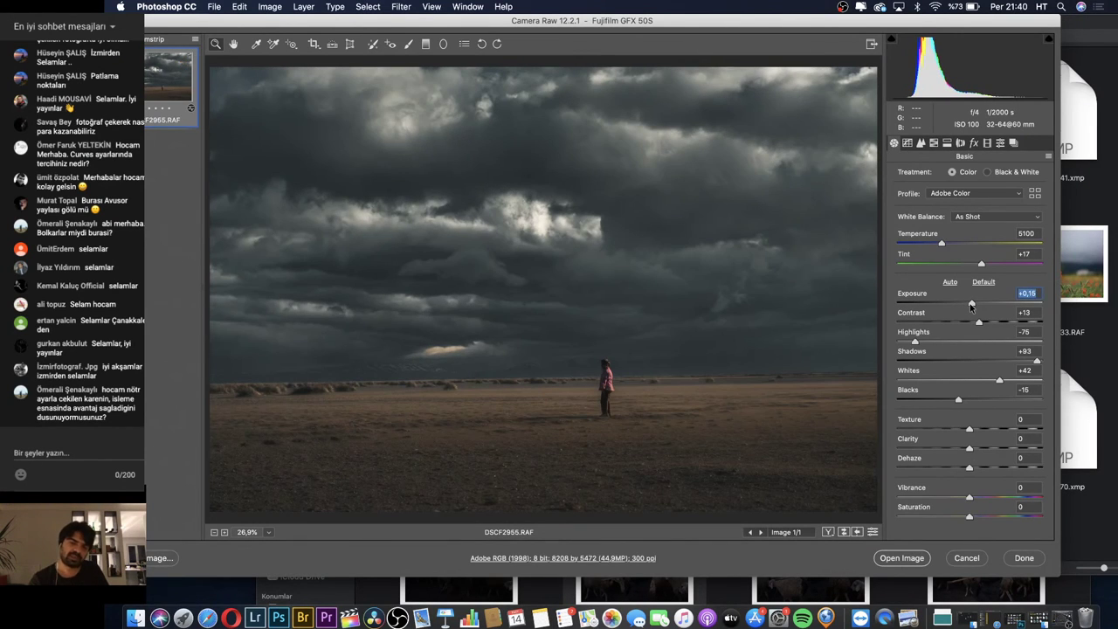
Experiment with the split-toning shadow hue, trying warm and cool tints and a stronger shadow saturation
left_click(947, 143)
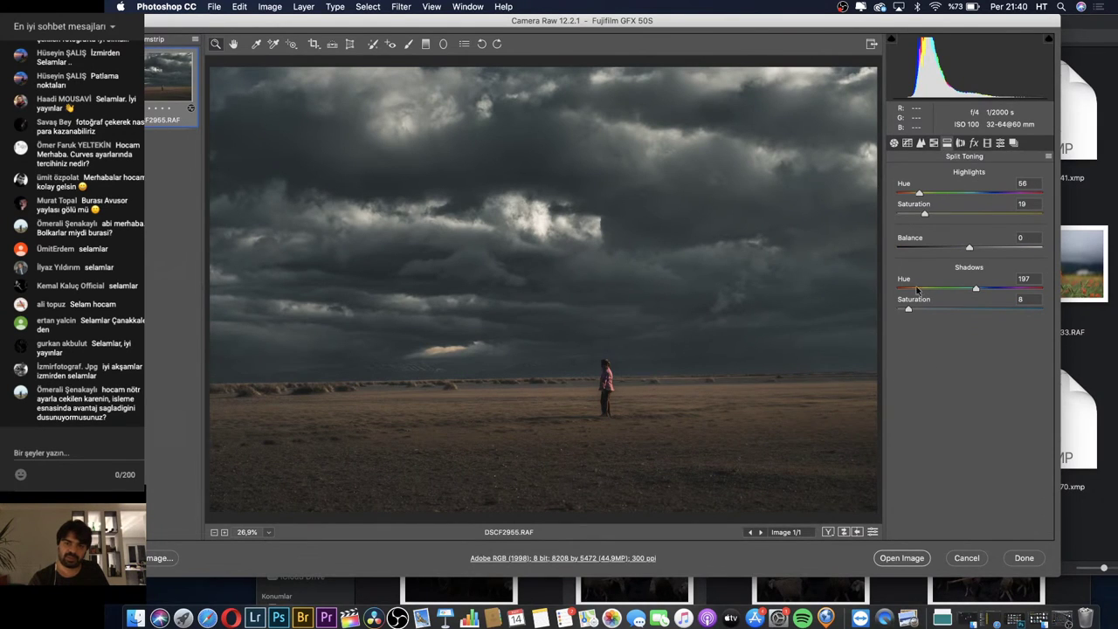
left_click(921, 289)
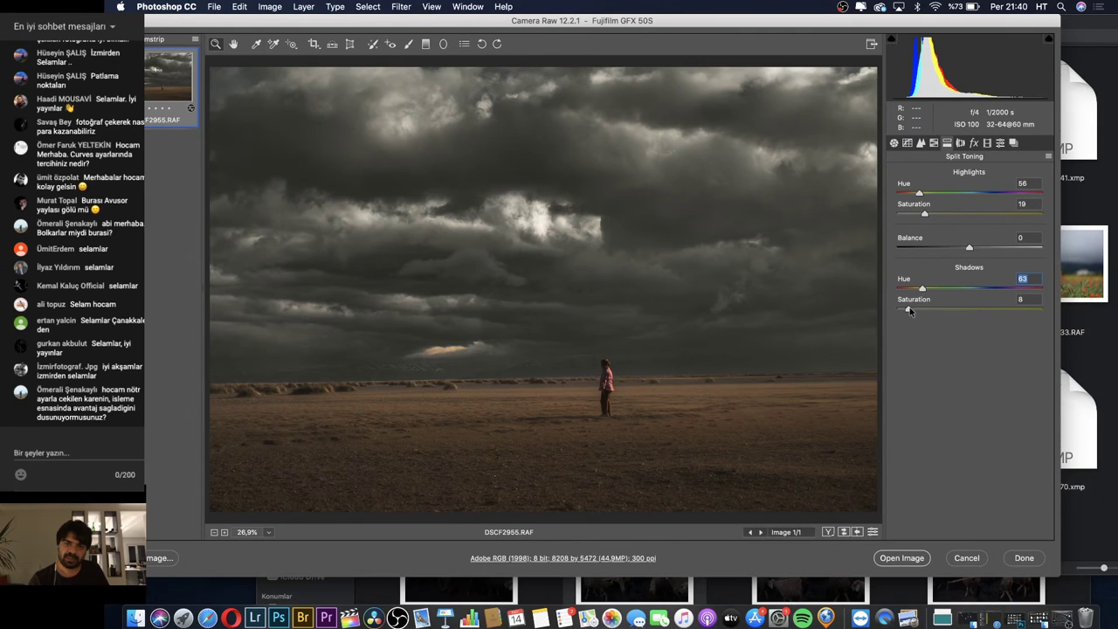
left_click(907, 310)
mouse_move(922, 289)
left_mouse_down()
mouse_move(932, 290)
mouse_move(920, 289)
mouse_move(909, 311)
left_mouse_up()
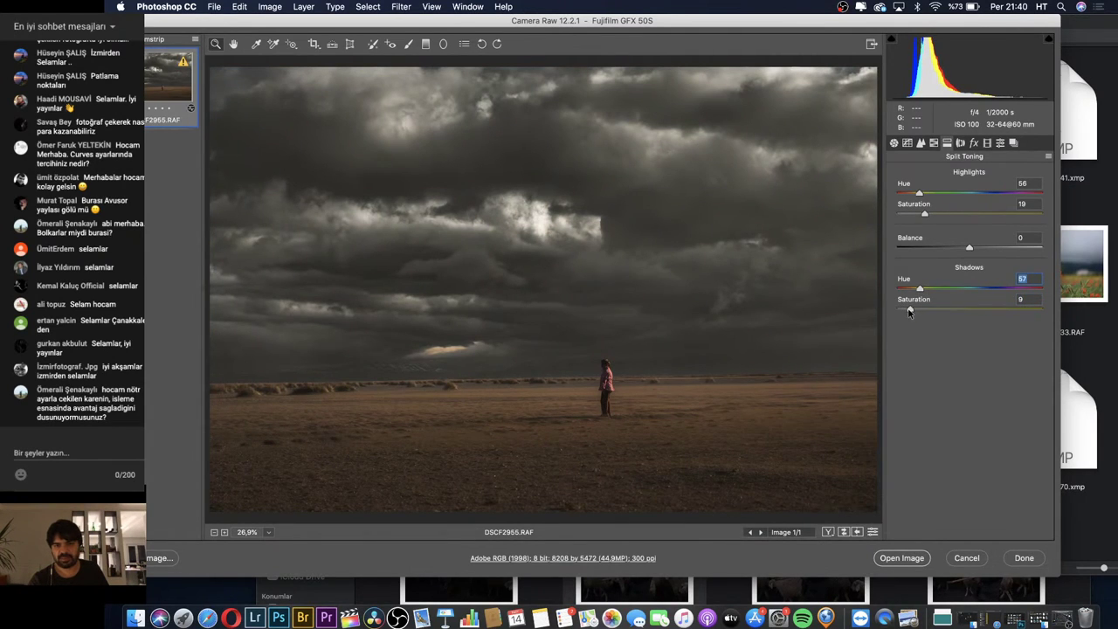
left_click_drag(925, 216, 914, 216)
left_click_drag(919, 289, 979, 291)
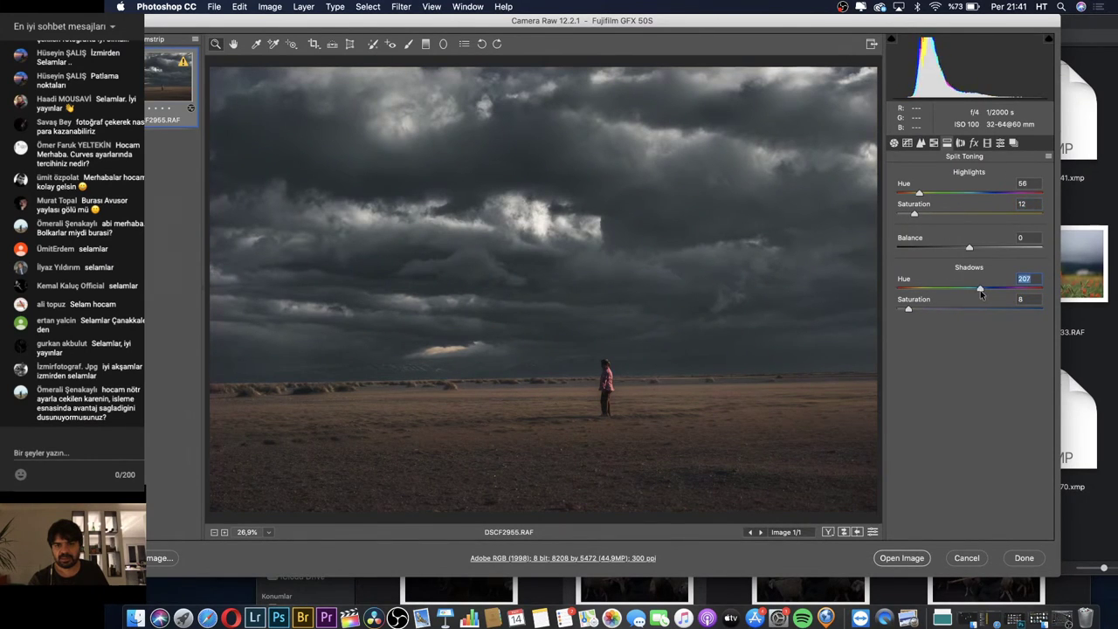
left_click_drag(909, 309, 916, 314)
left_click_drag(979, 289, 978, 294)
Warm the white balance and lower overall Saturation to -18
left_click(893, 142)
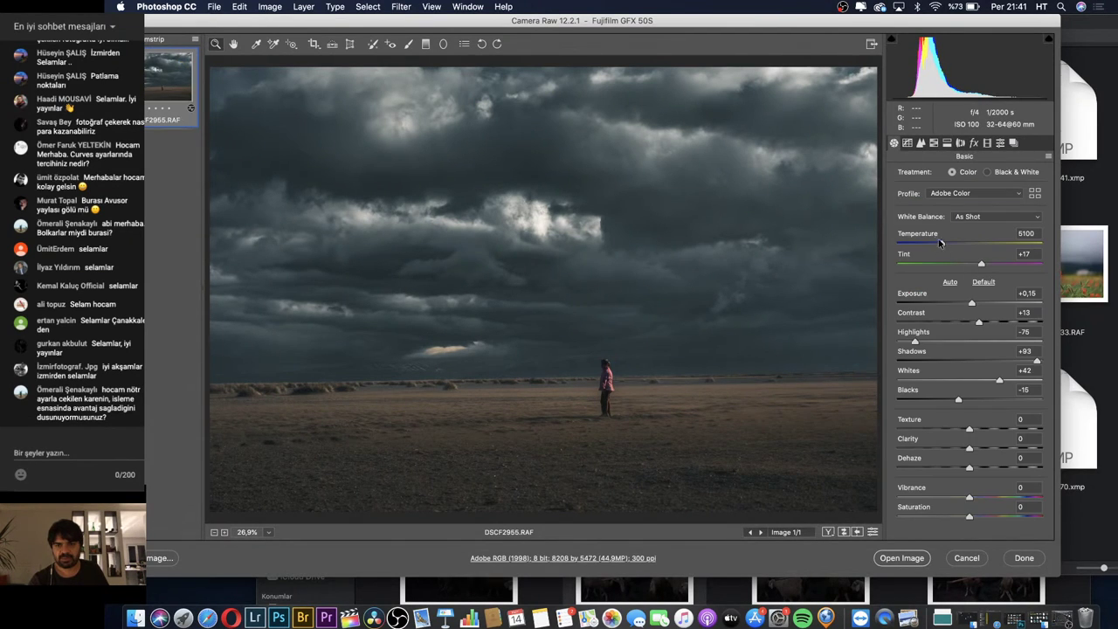
left_click_drag(940, 244, 972, 264)
left_click_drag(968, 517, 955, 519)
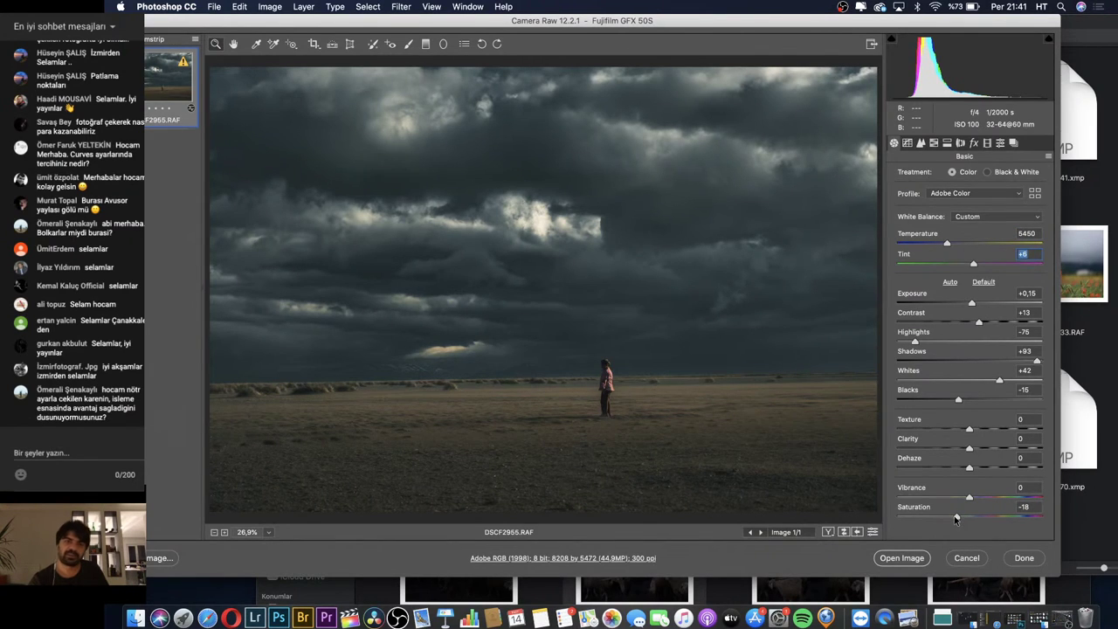
left_click(955, 518)
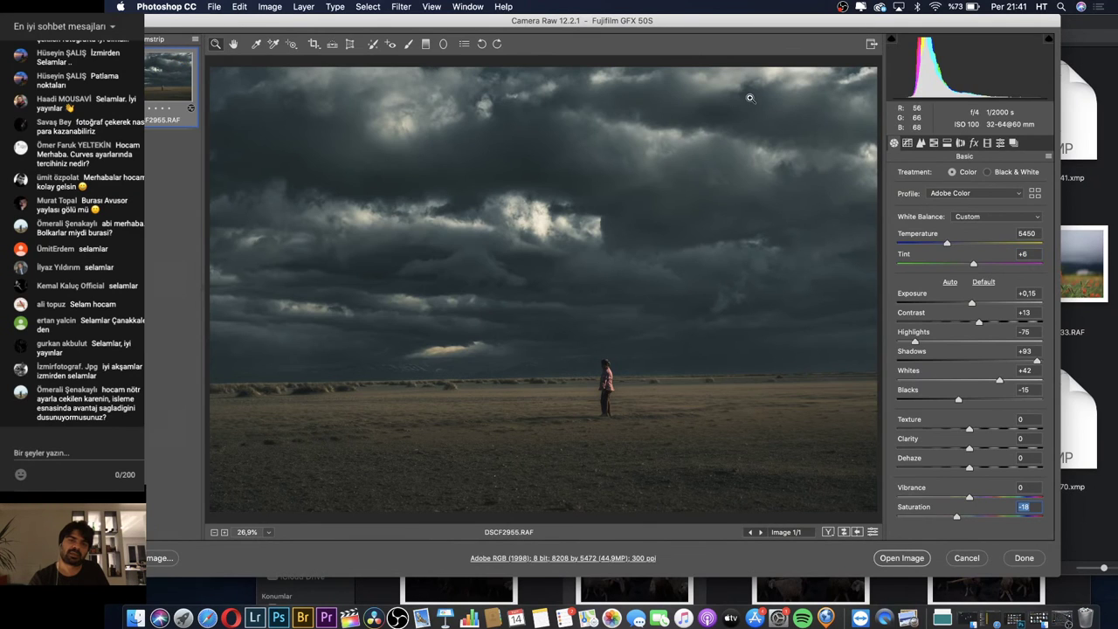
left_click_drag(951, 240, 953, 244)
Tone the shadows warm at Hue 57 with shadow and highlight saturations both at 10
left_click(947, 144)
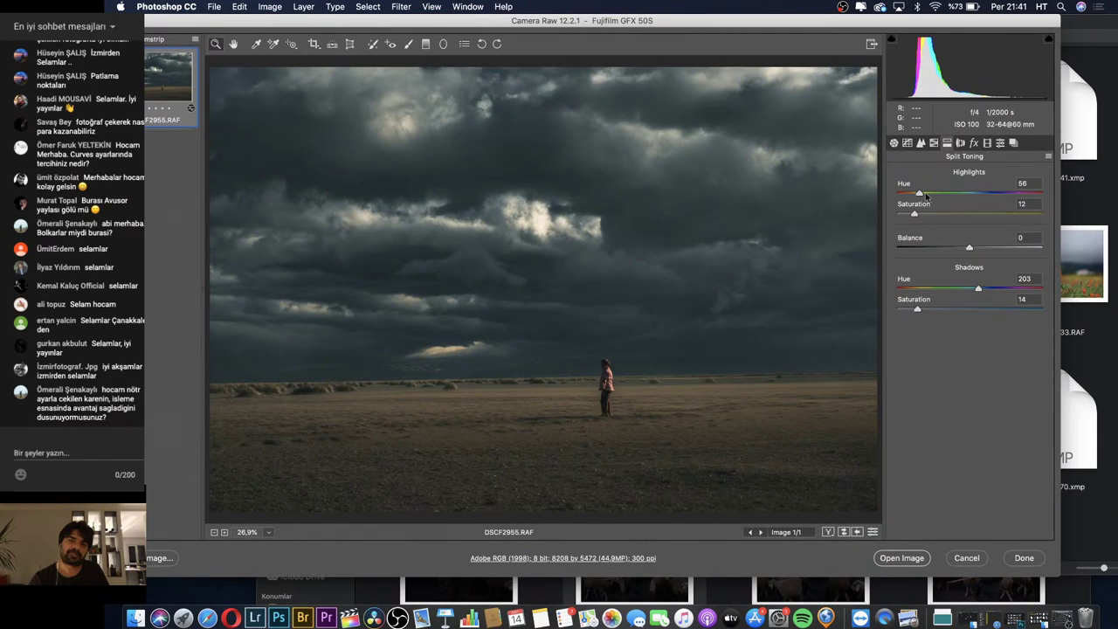
left_click(919, 288)
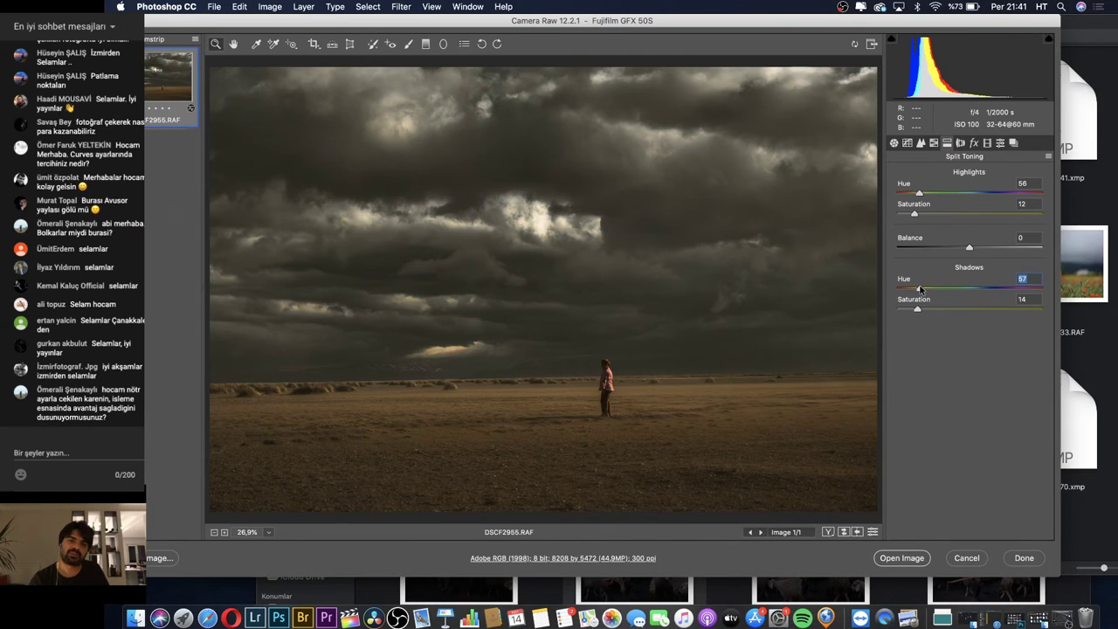
left_click_drag(915, 310, 909, 311)
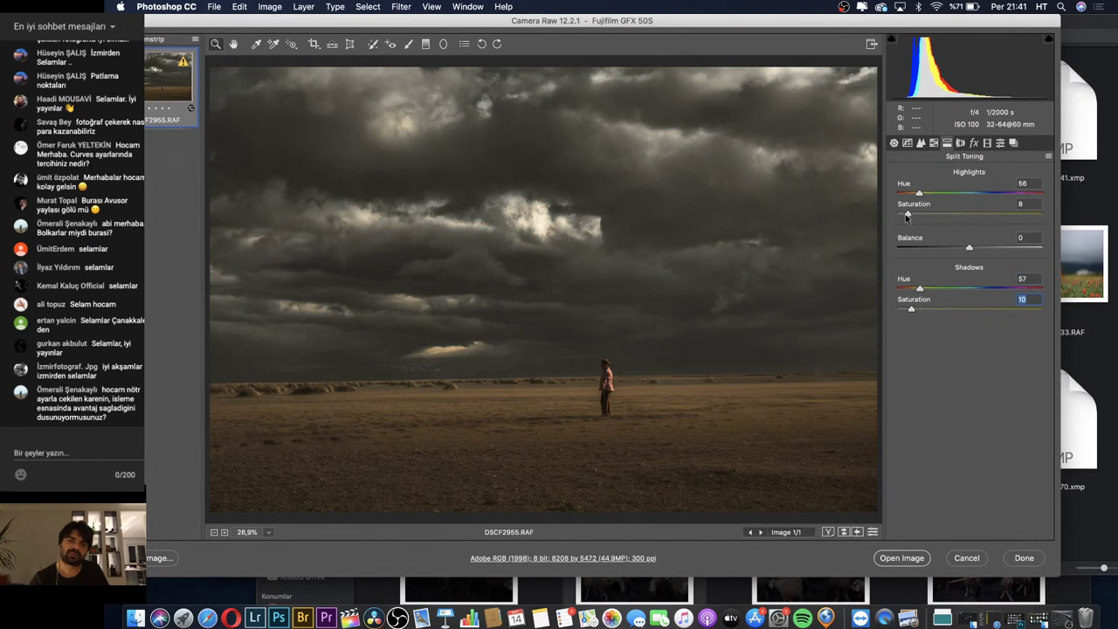
left_click_drag(914, 217, 909, 218)
left_click(894, 143)
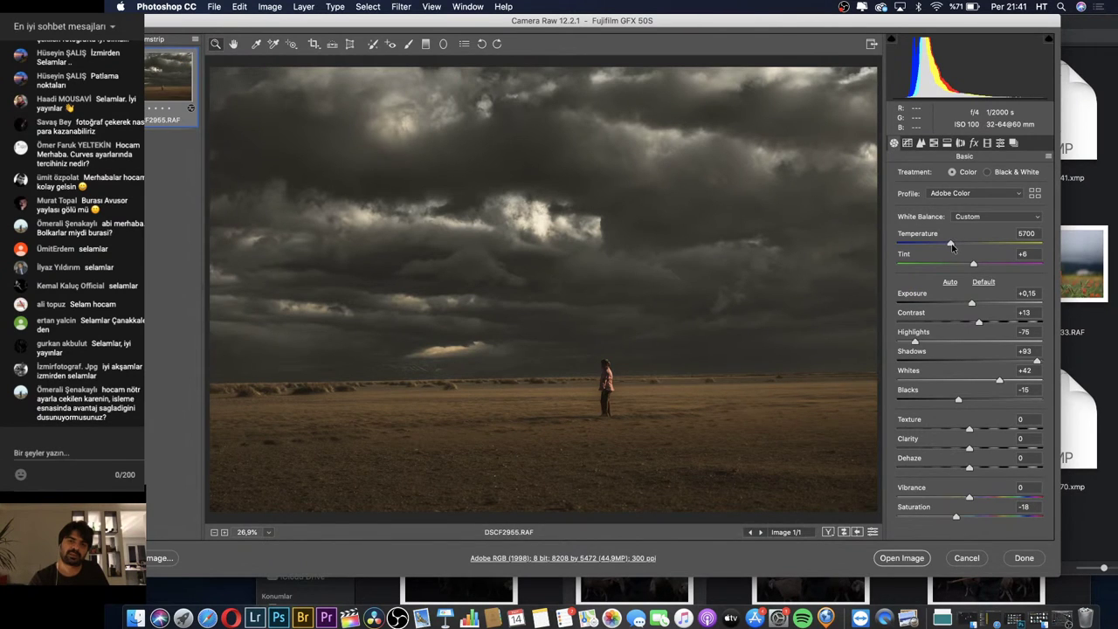
Drag Temperature down to 5000 and briefly check the split toning settings
left_click_drag(951, 245, 947, 245)
left_click_drag(948, 248, 941, 249)
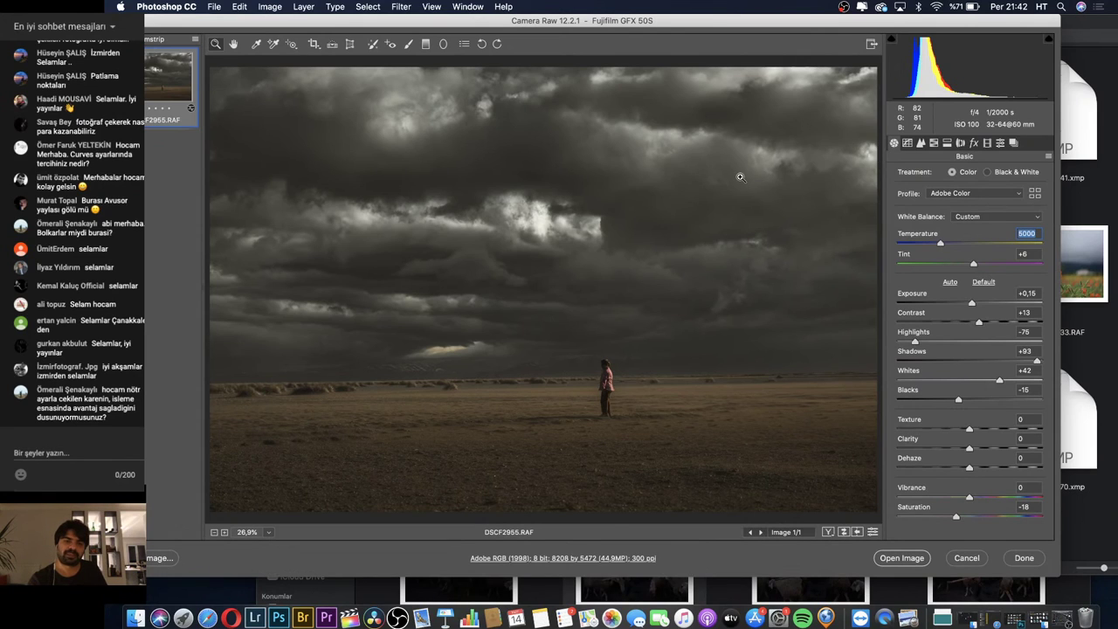
left_click(947, 144)
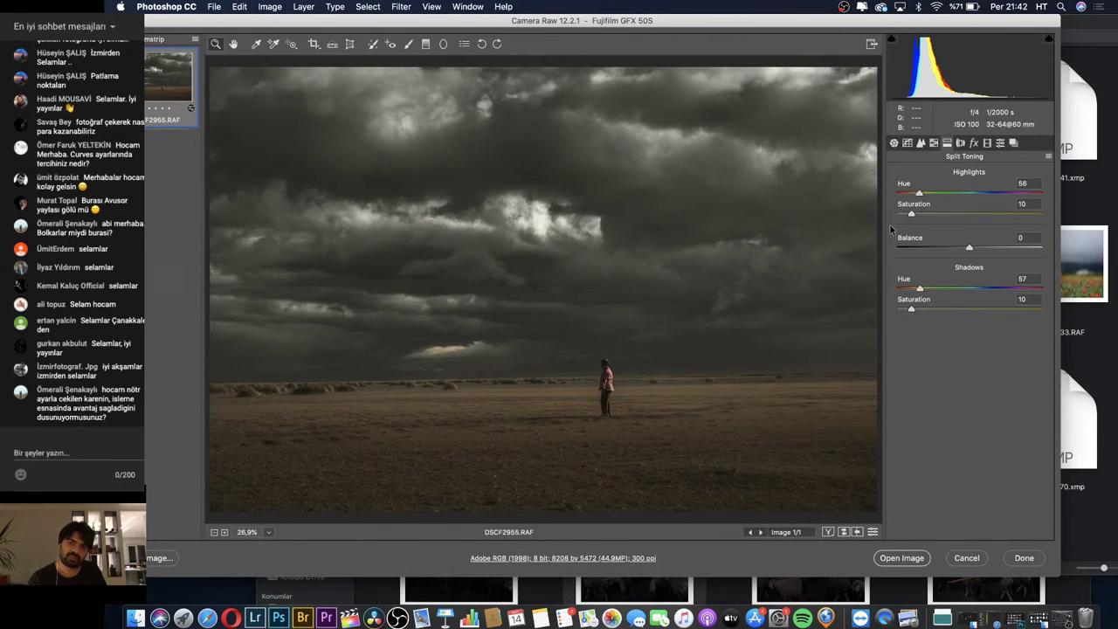
left_click(894, 143)
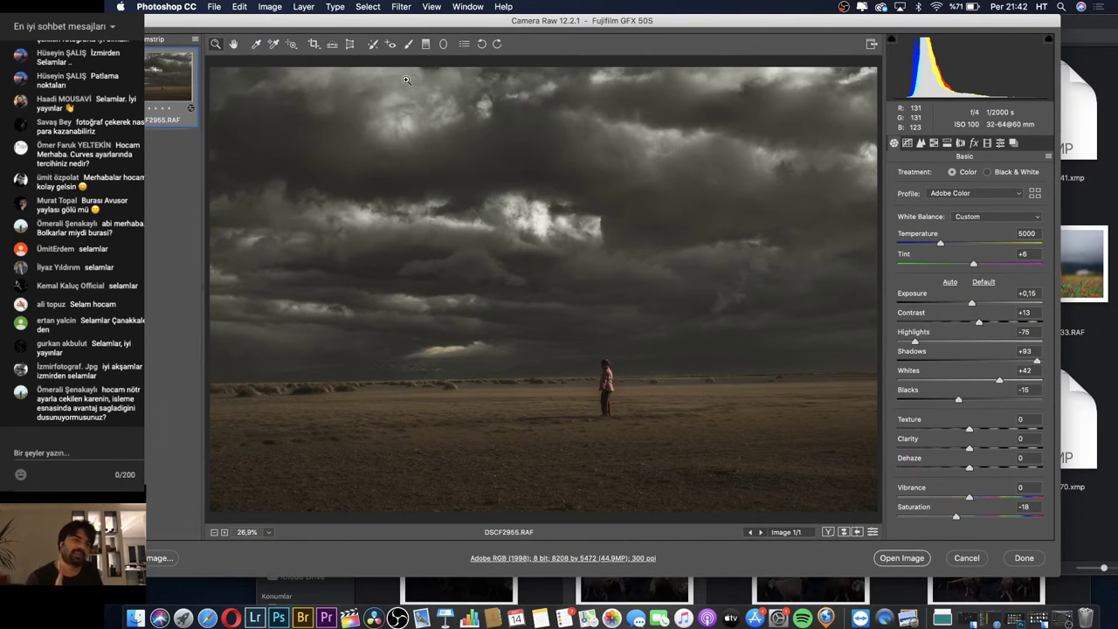
Draw a reset radial filter oval across the horizon, centred on the shepherd
left_click(439, 49)
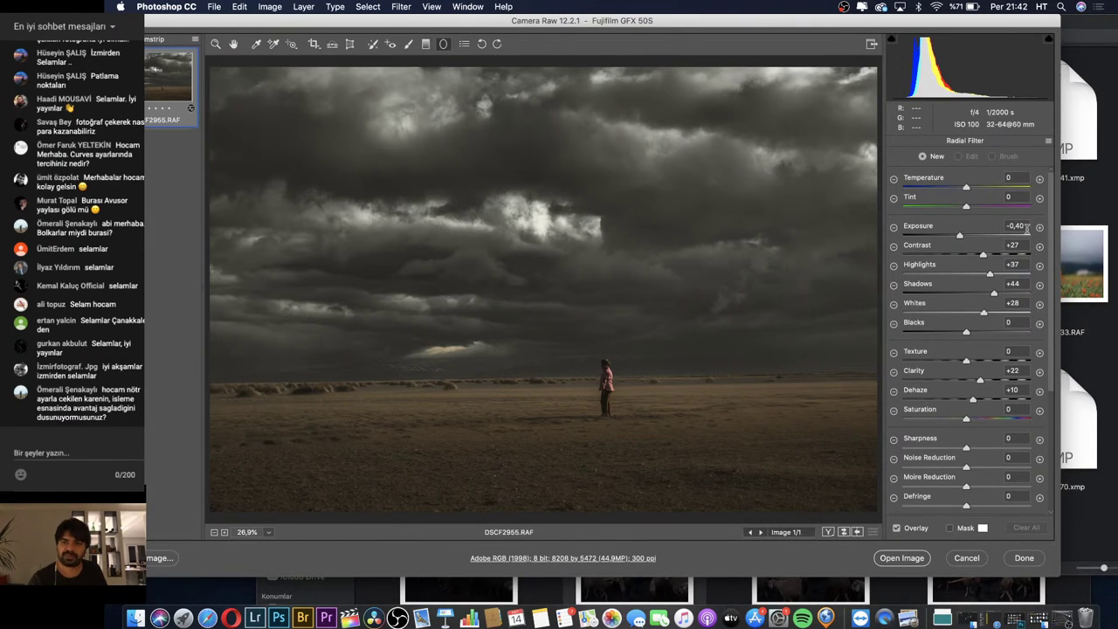
left_click(1039, 226)
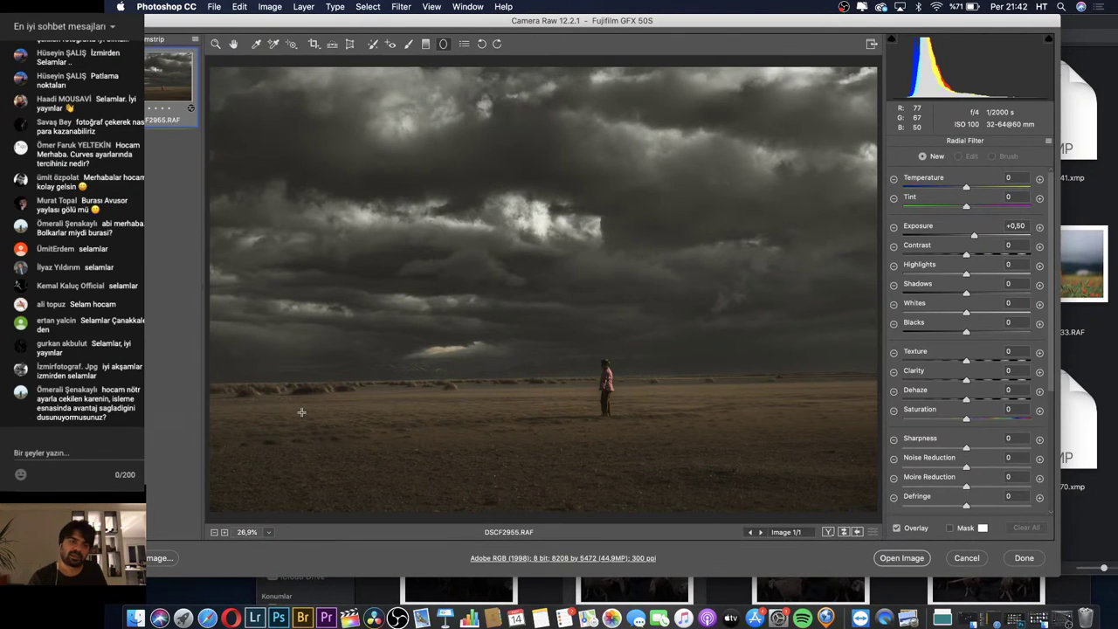
left_click_drag(302, 411, 660, 439)
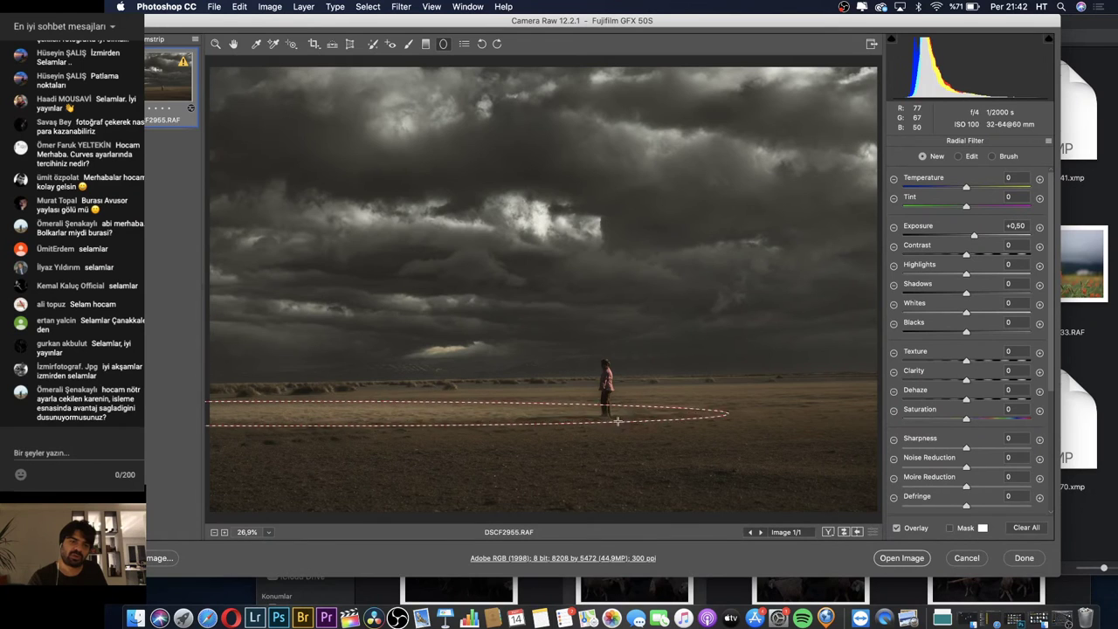
left_click_drag(660, 440, 759, 439)
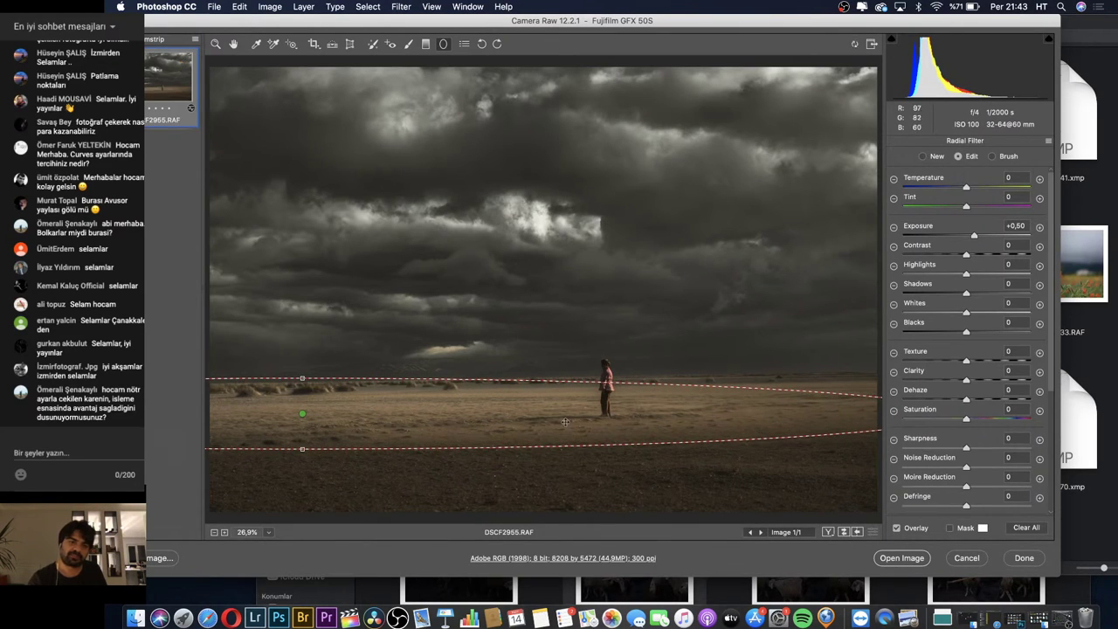
left_click_drag(302, 415, 469, 412)
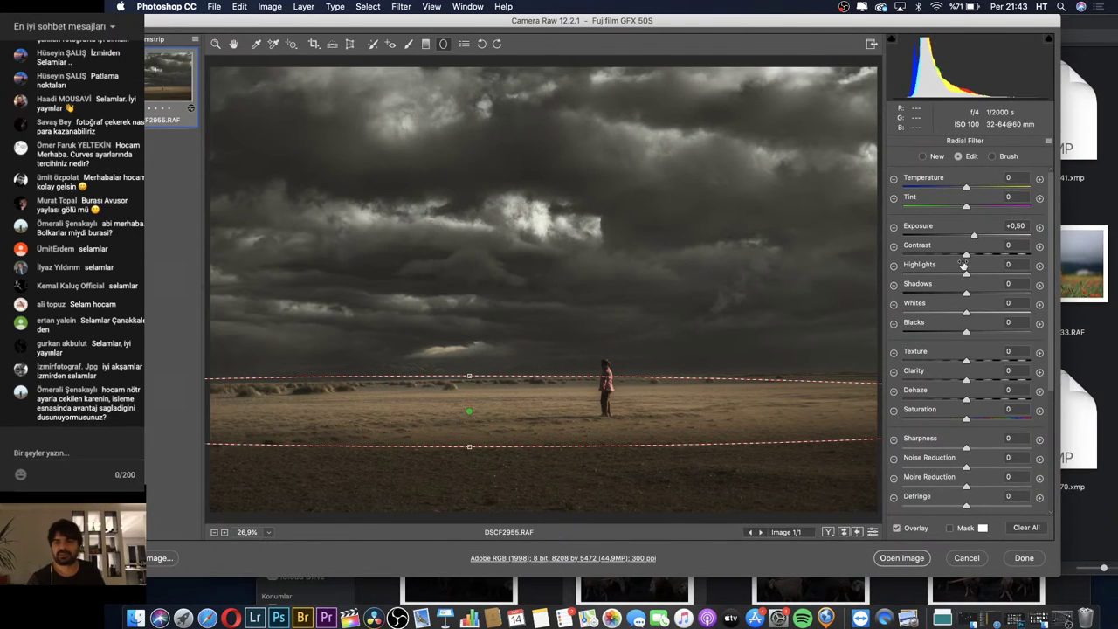
Set the radial filter to Exposure +0.40, Contrast -7 and Whites +5
left_click_drag(972, 236, 984, 241)
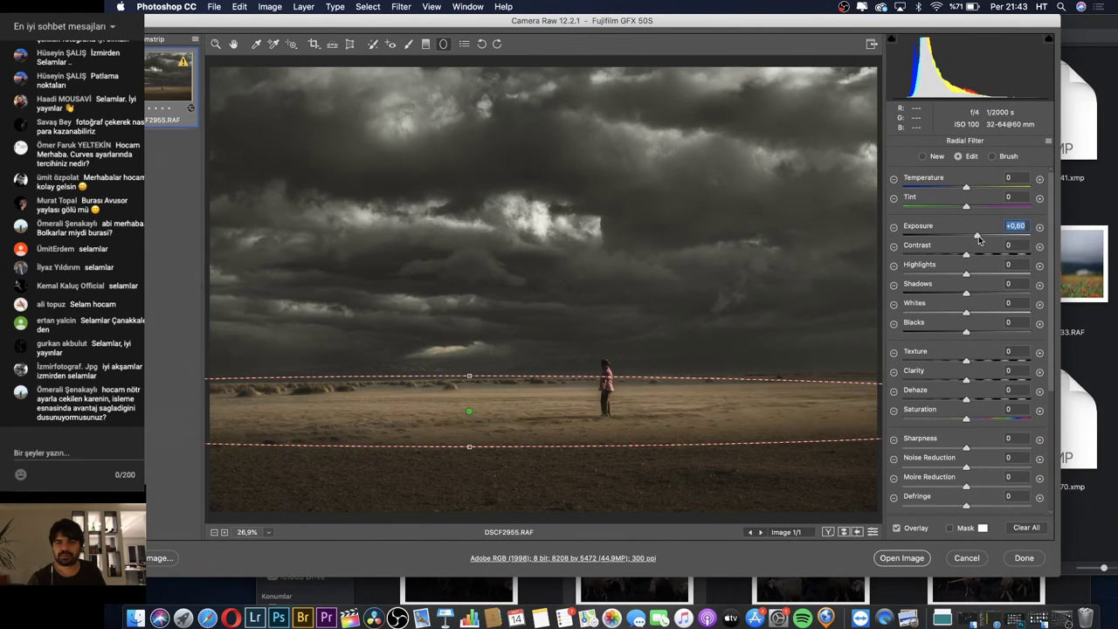
key("Tab")
type("-12")
key("Return")
left_click_drag(984, 237, 971, 237)
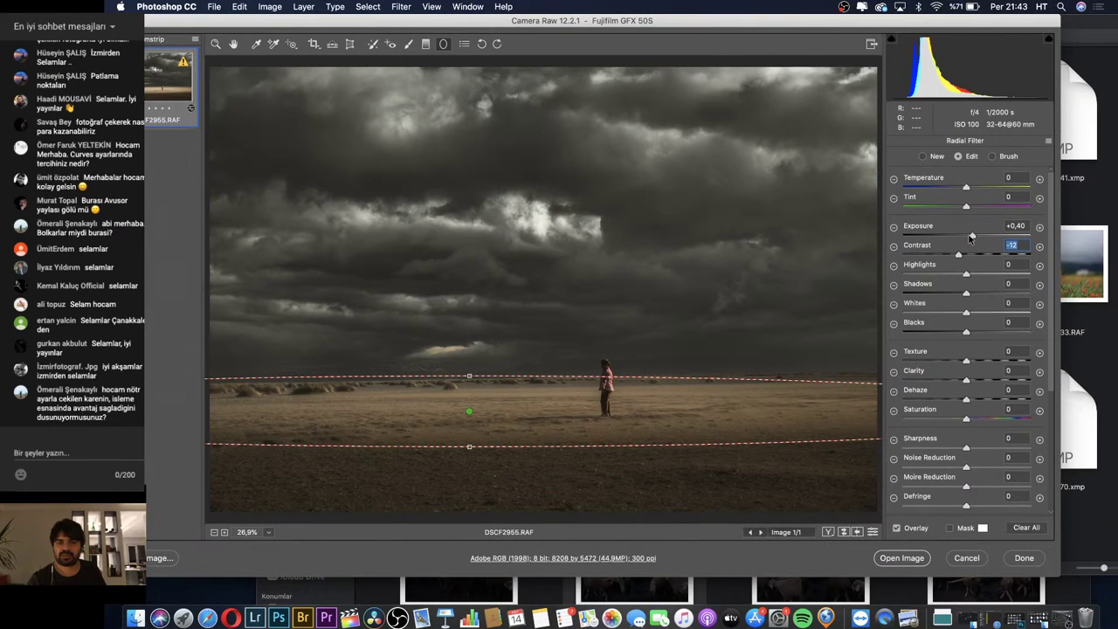
left_click(971, 238)
left_click_drag(958, 255, 961, 255)
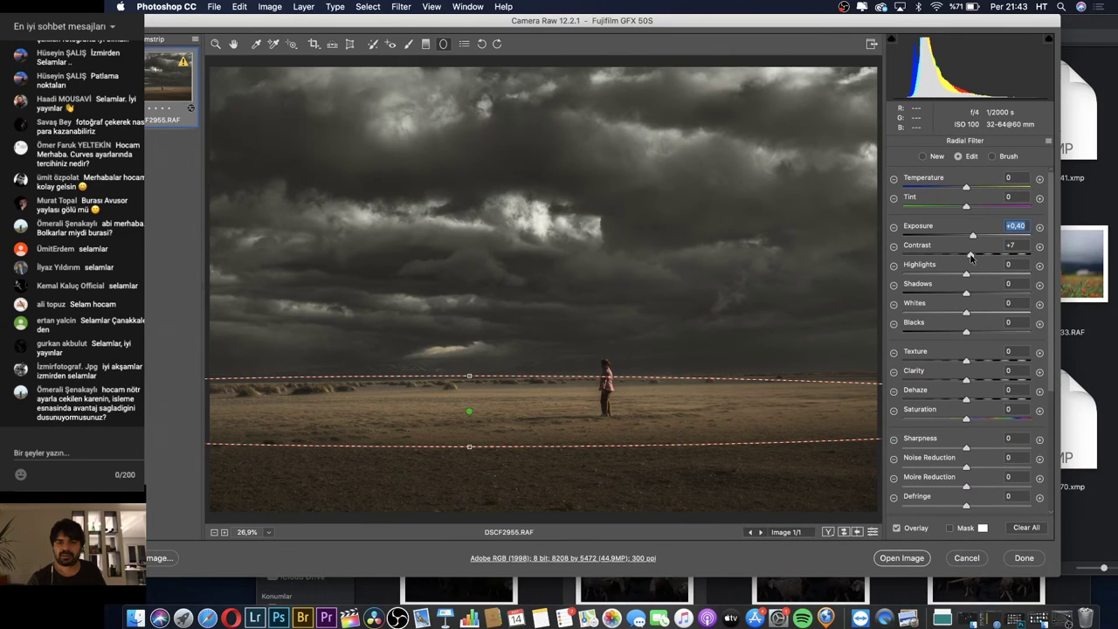
mouse_move(967, 314)
left_mouse_down()
mouse_move(979, 318)
mouse_move(969, 320)
left_mouse_up()
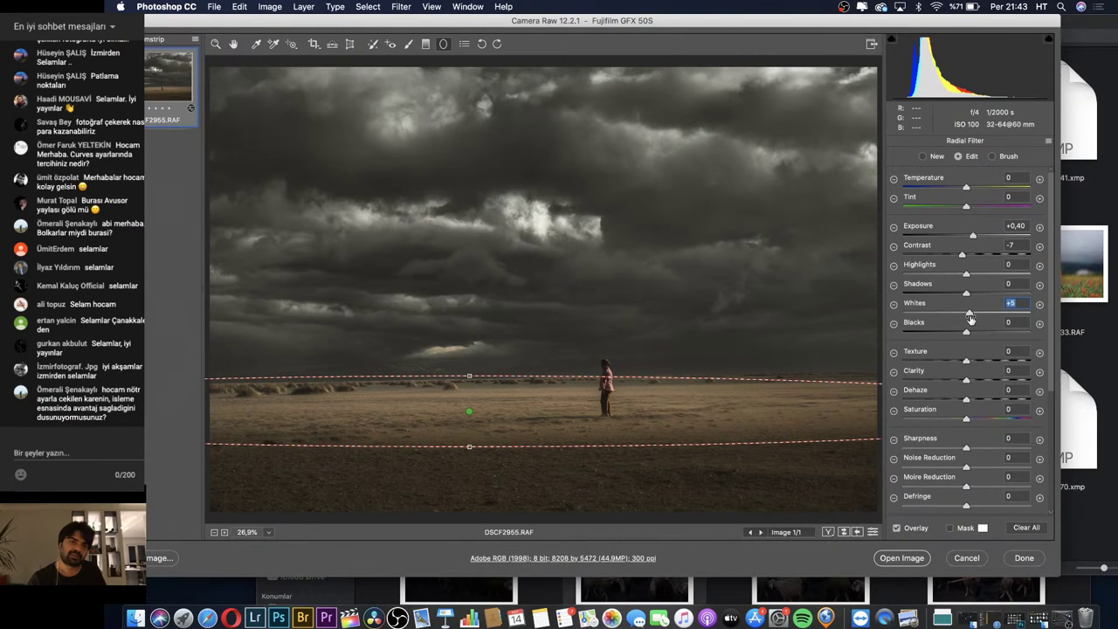
left_click(215, 45)
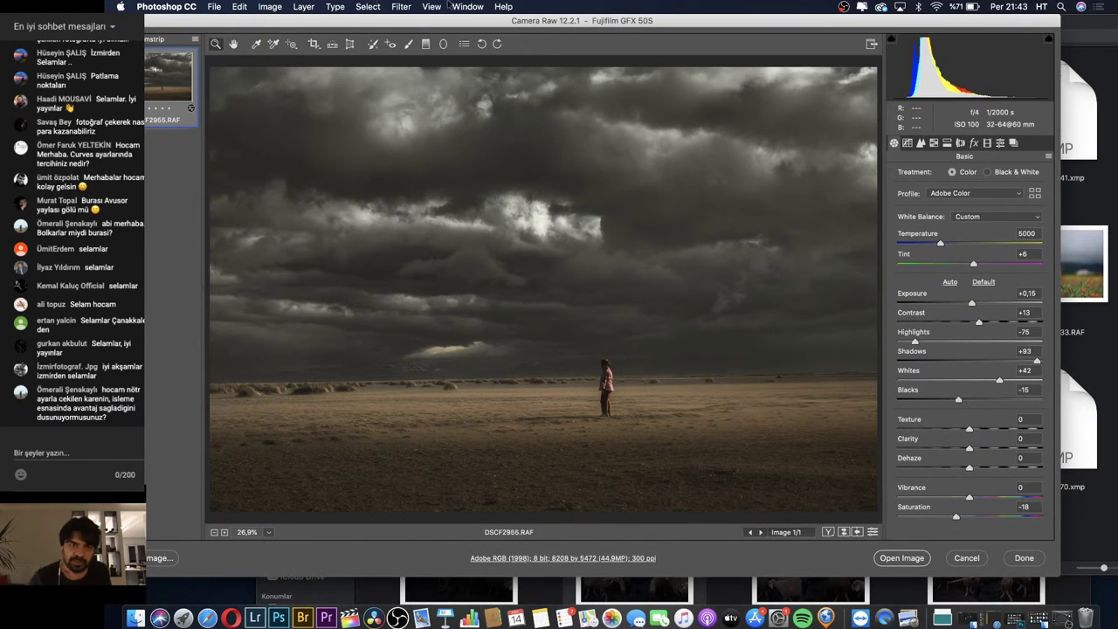
Stretch the radial oval taller and shift it lower, then raise global Contrast to +29
left_click(442, 45)
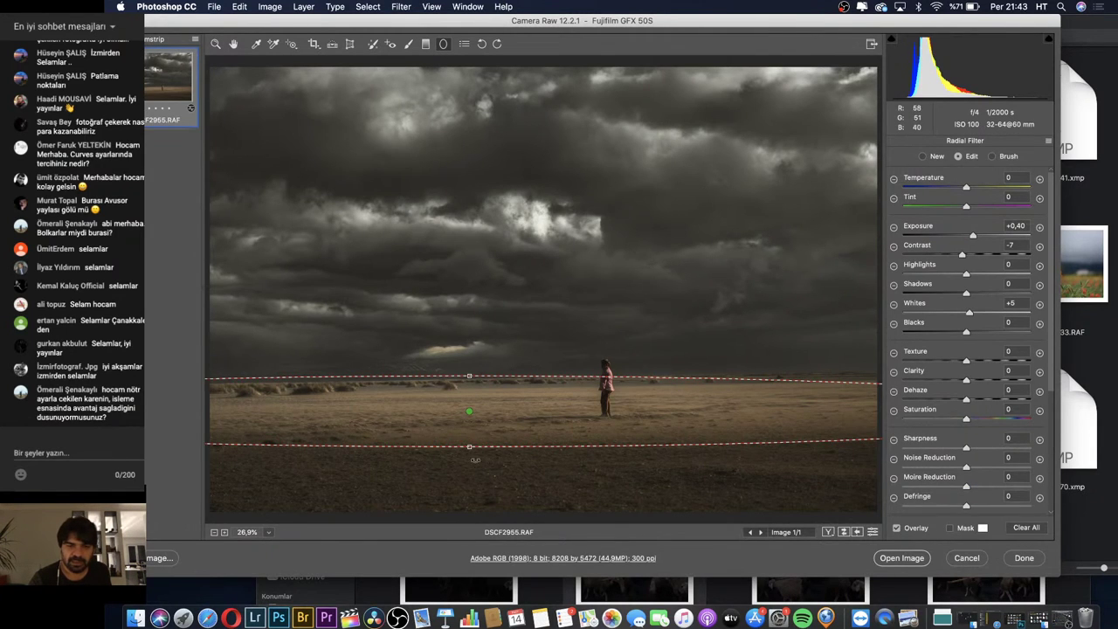
left_click_drag(468, 447, 469, 480)
left_click_drag(469, 410, 468, 424)
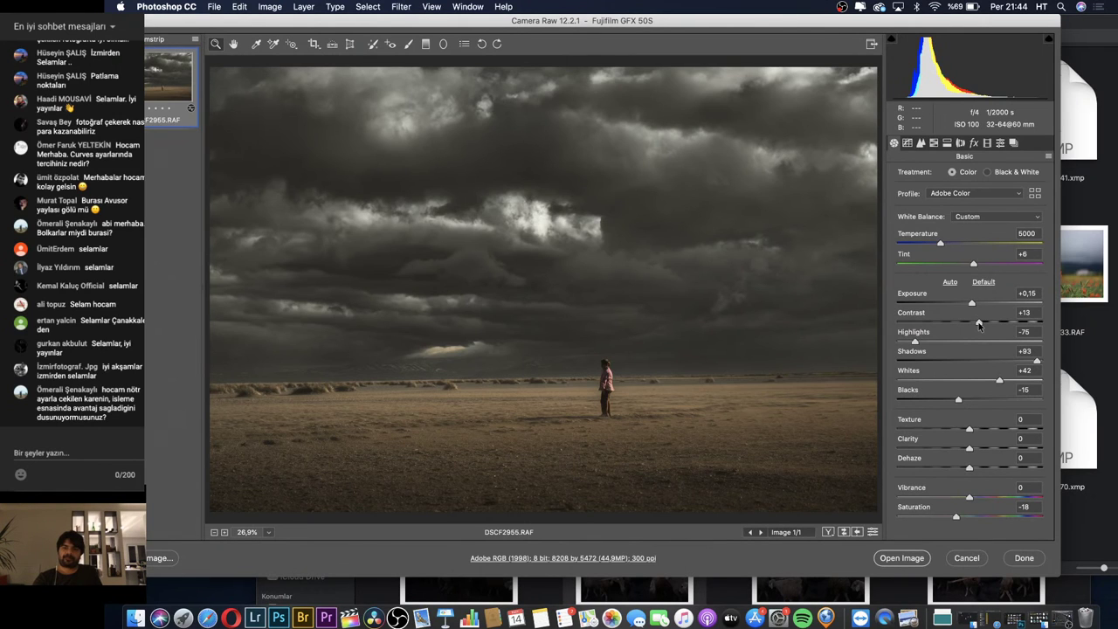
left_click_drag(979, 323, 990, 330)
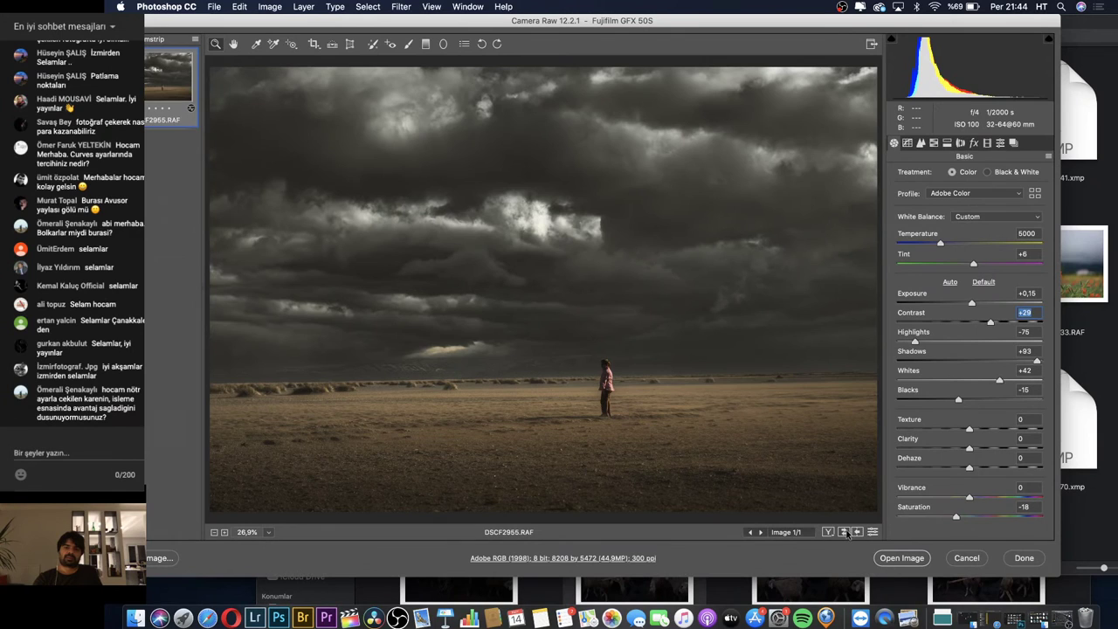
Save the current edit as snapshot Untitled-2
left_click(1001, 146)
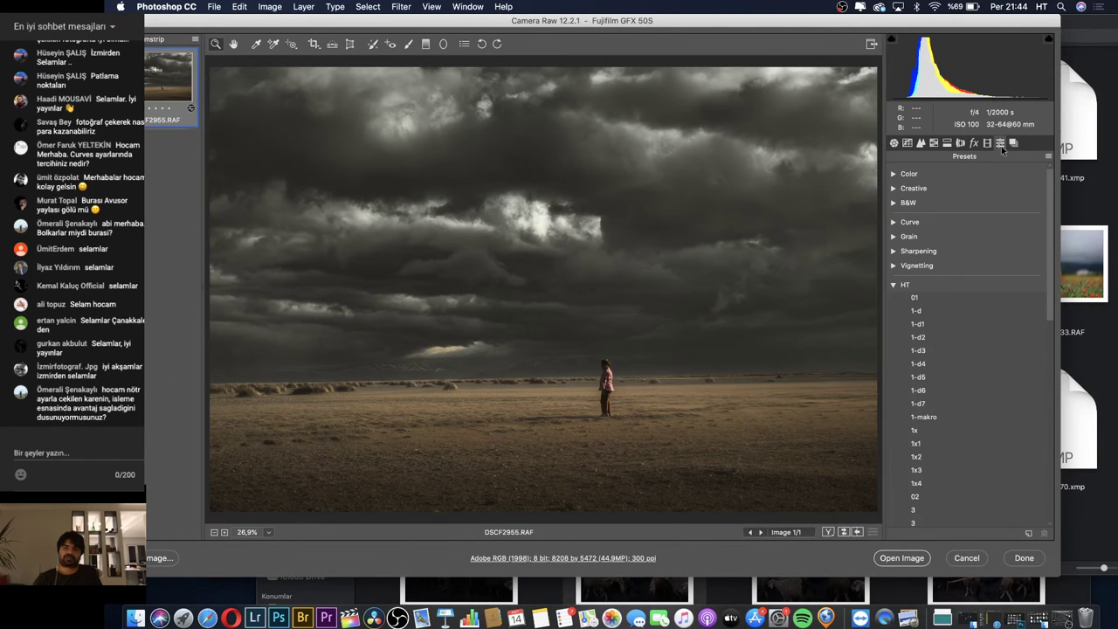
left_click(1013, 144)
left_click(1029, 532)
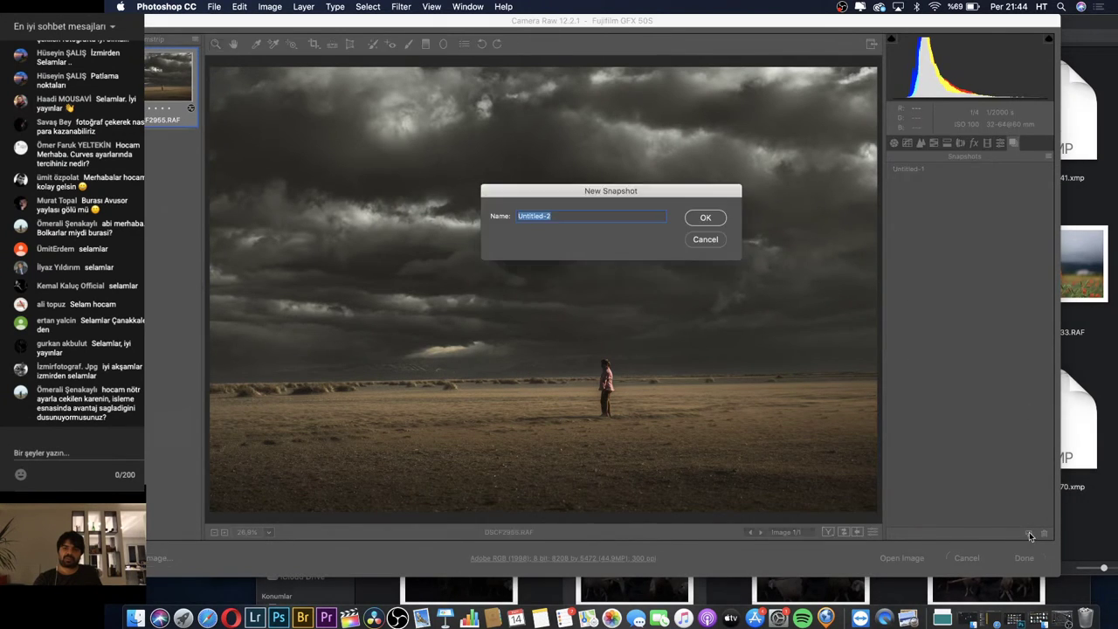
left_click(704, 219)
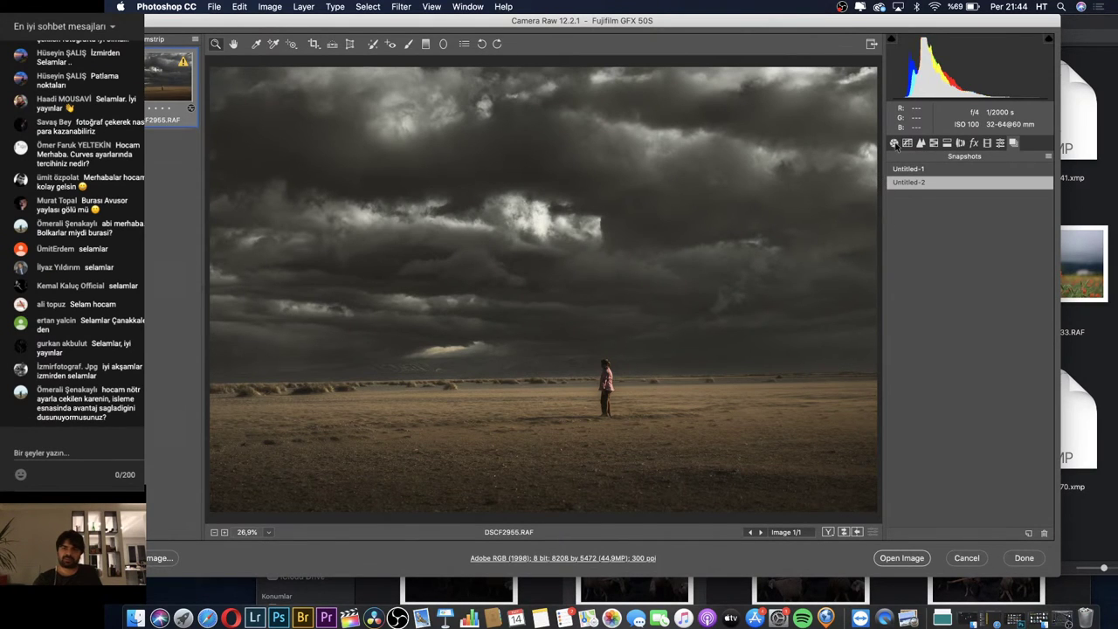
Reset the desert photo to Camera Raw defaults to compare with the original
left_click(893, 143)
left_click(1049, 155)
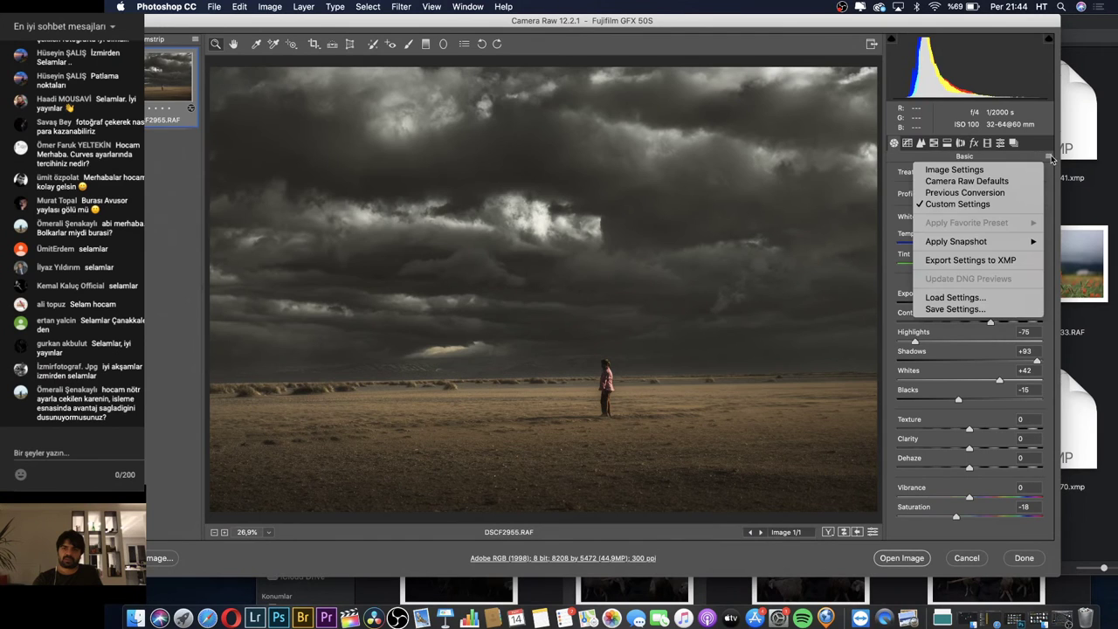
left_click(994, 181)
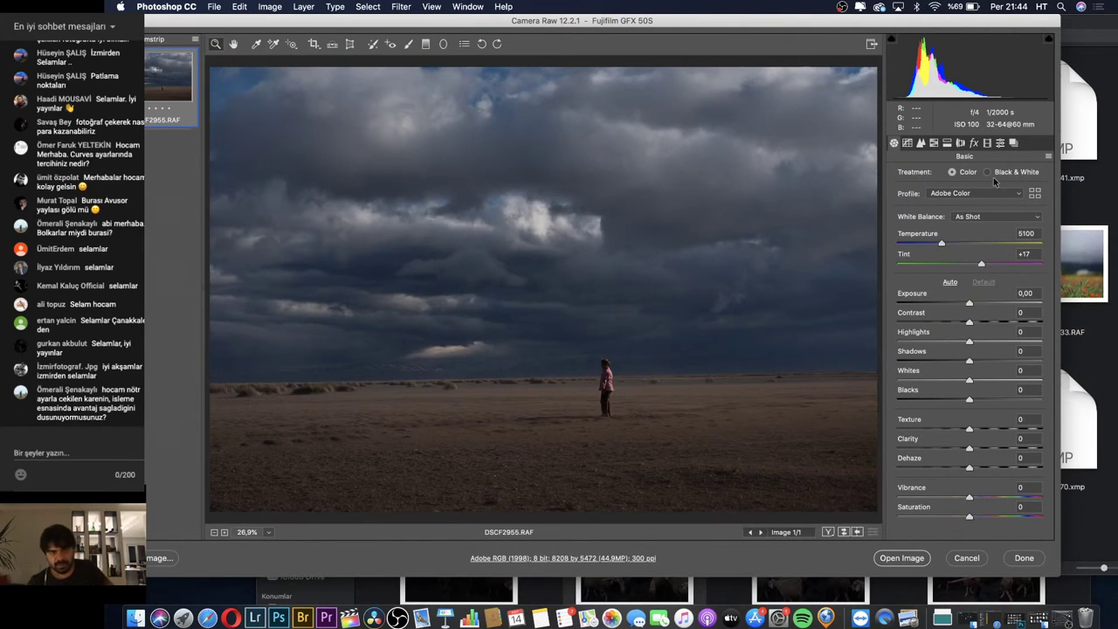
key("ctrl+z")
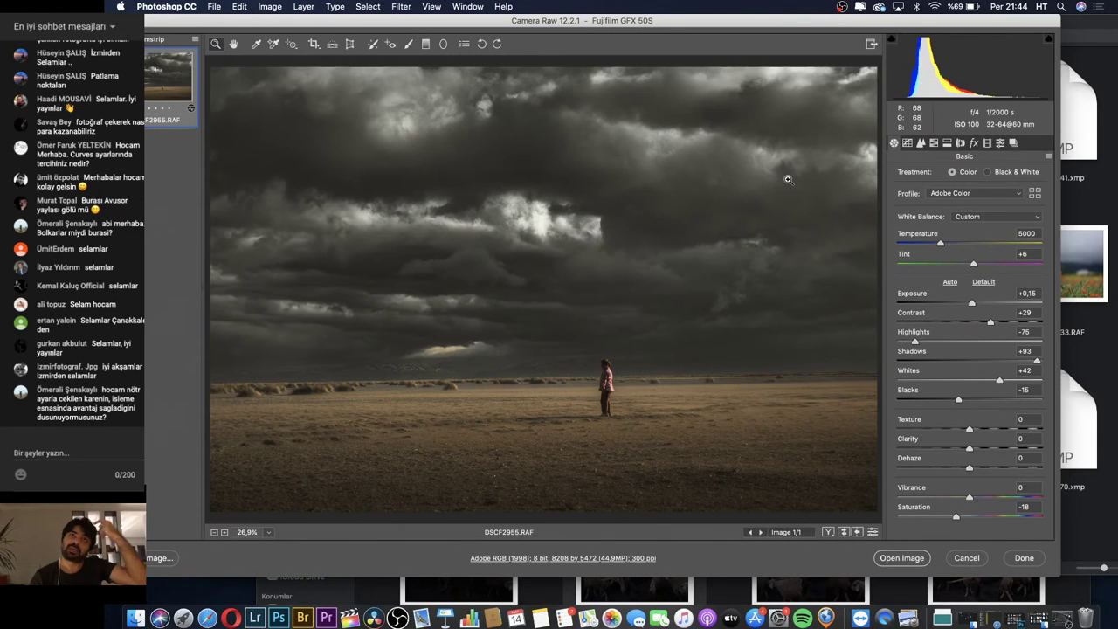
mouse_move(980, 89)
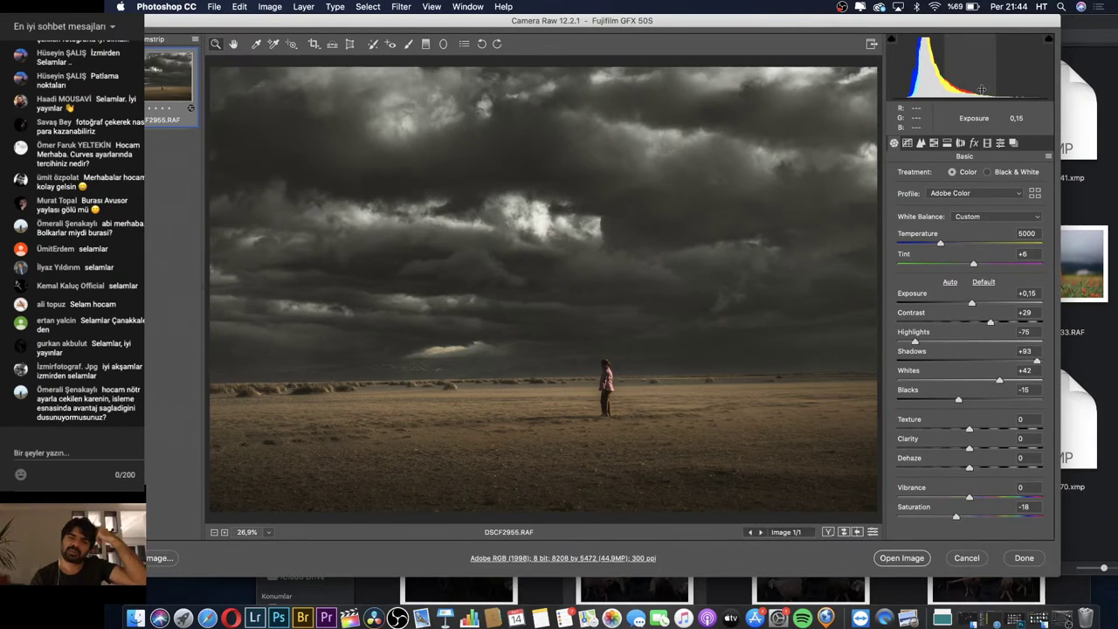
left_click(1048, 155)
left_click(1005, 182)
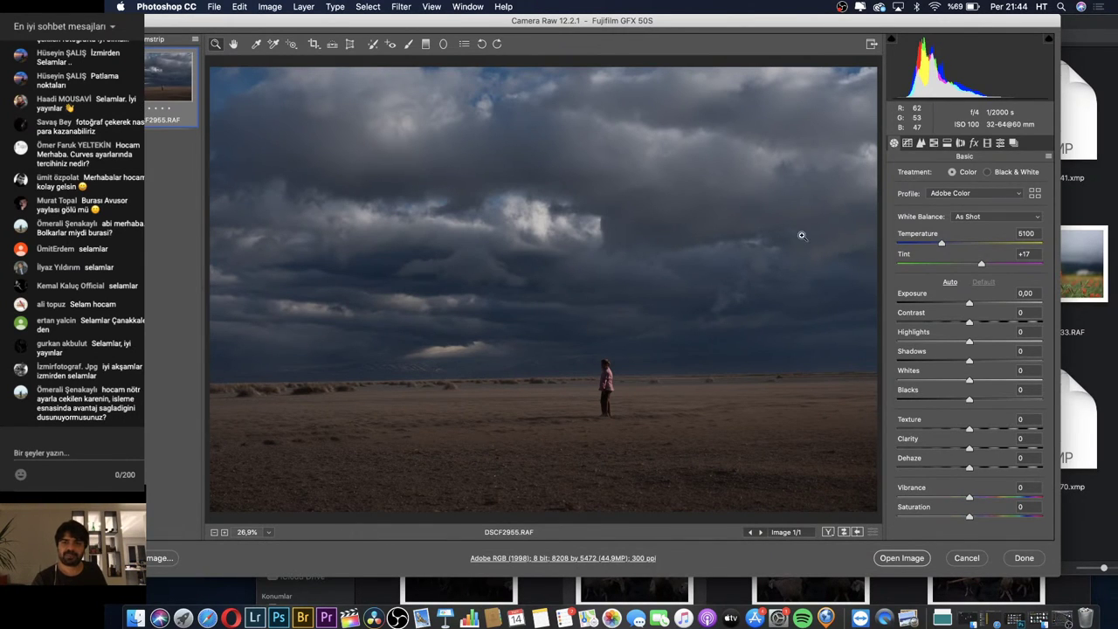
Review the Tone Curve, HSL, Split Toning and Lens Corrections panels
left_click(907, 143)
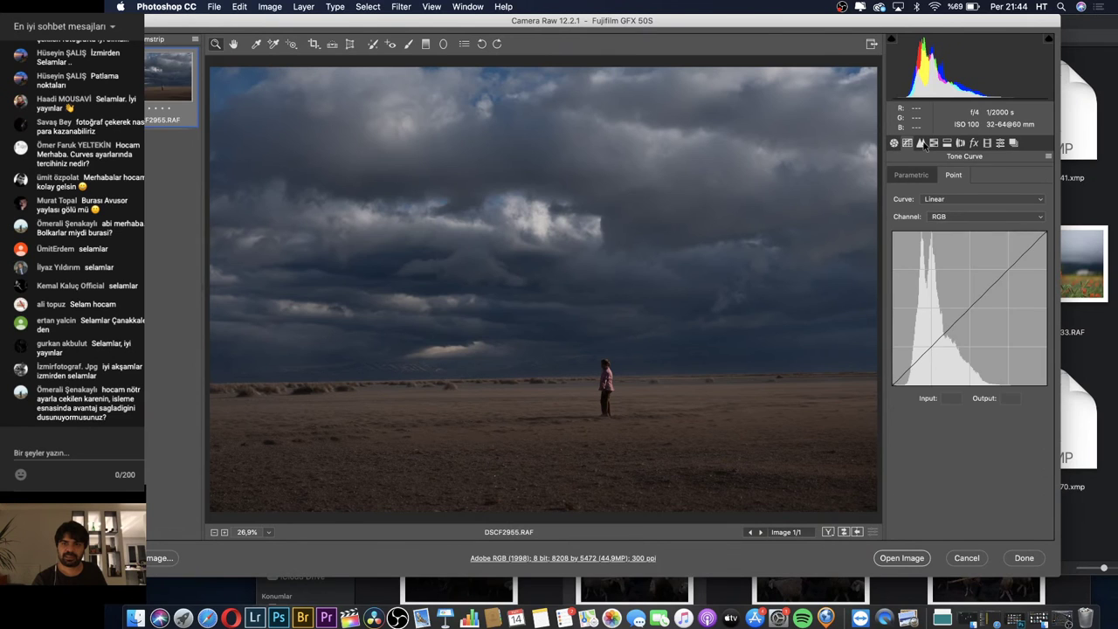
left_click(934, 143)
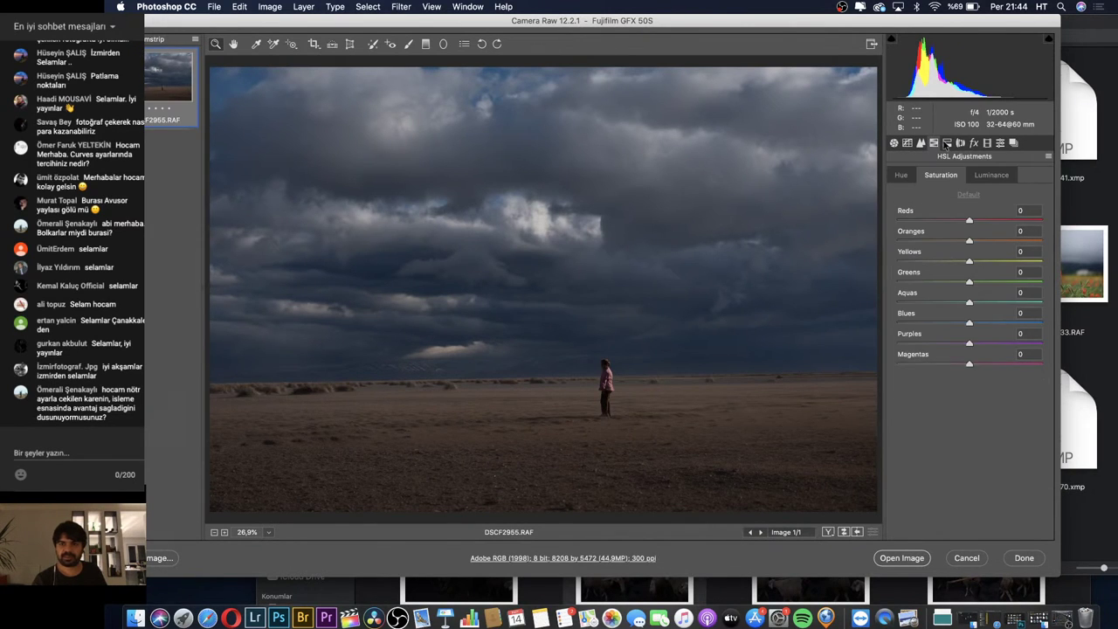
left_click(947, 143)
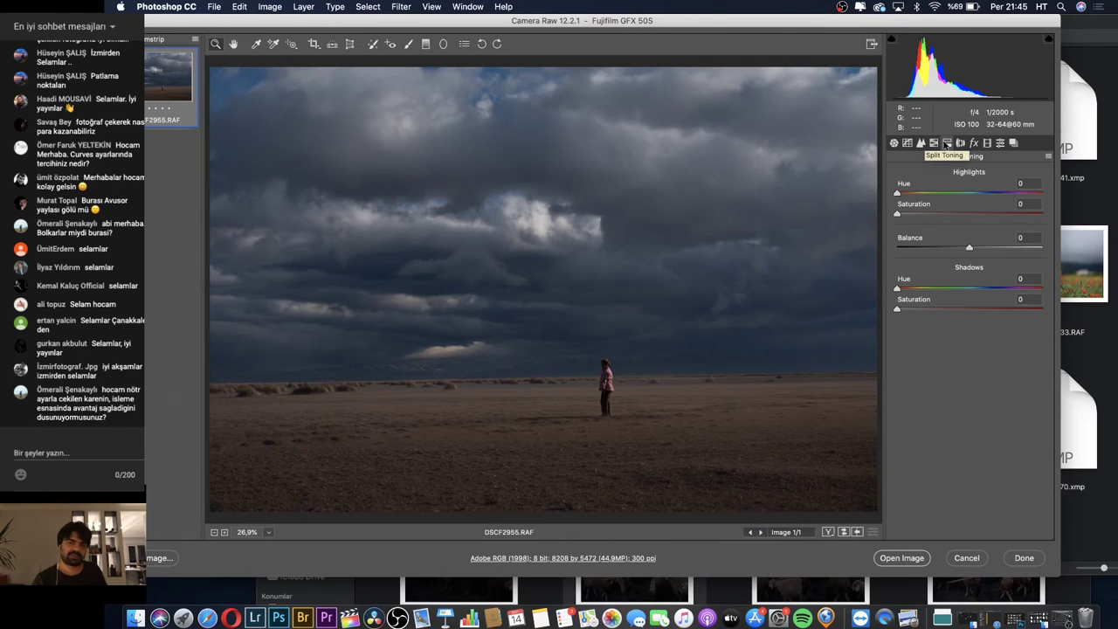
left_click(960, 144)
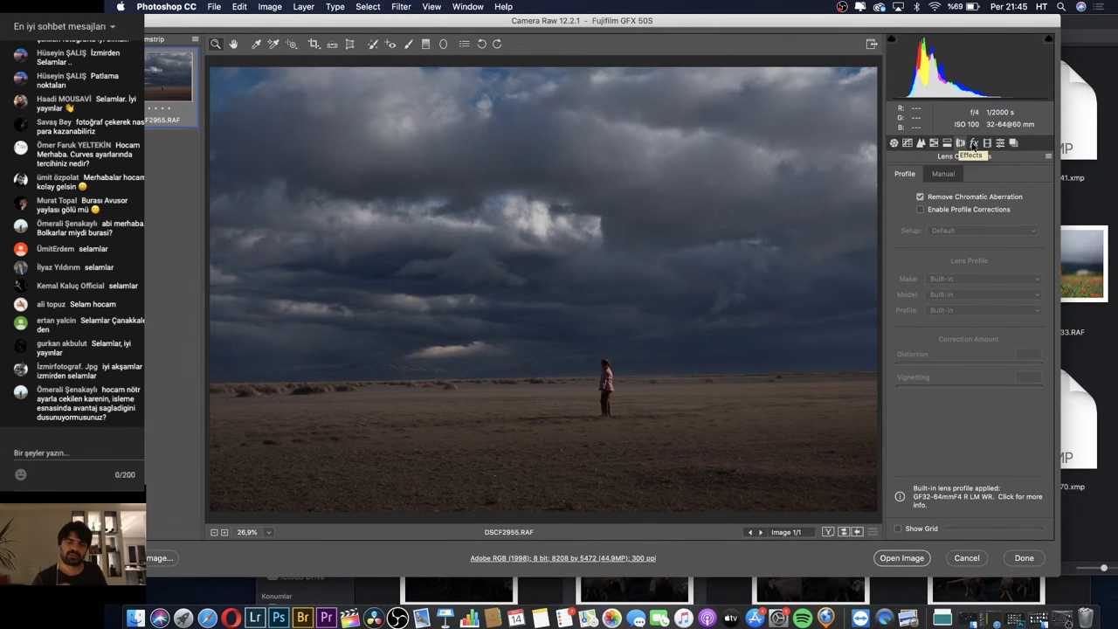
left_click(970, 558)
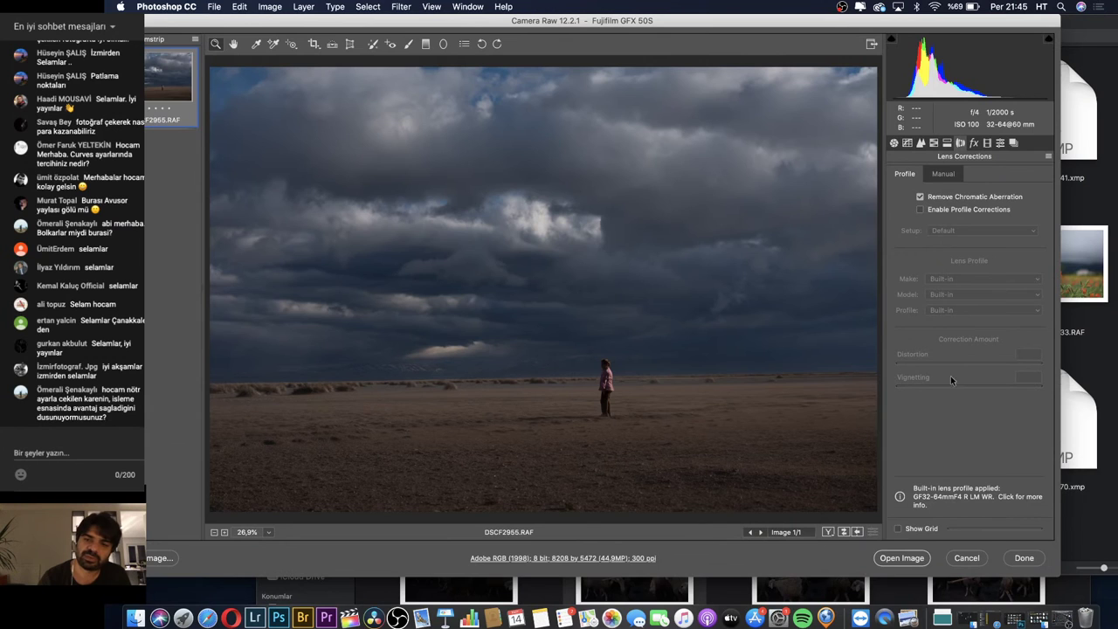
Keep the desert edits with Done and open DSCF8245.RAF from Finder
left_click(1023, 559)
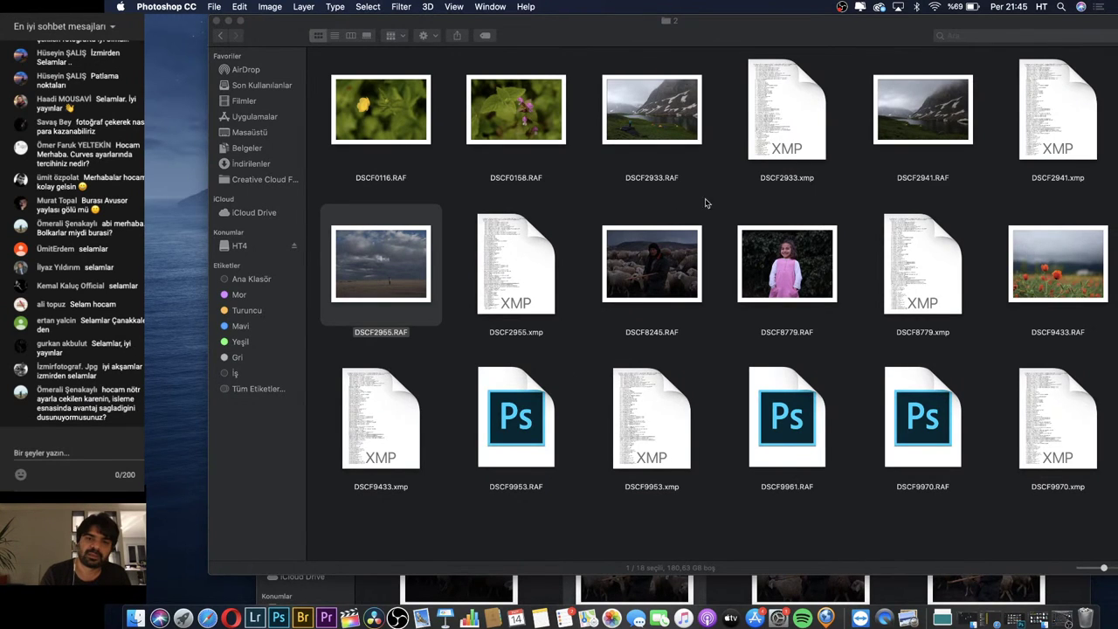
double_click(656, 268)
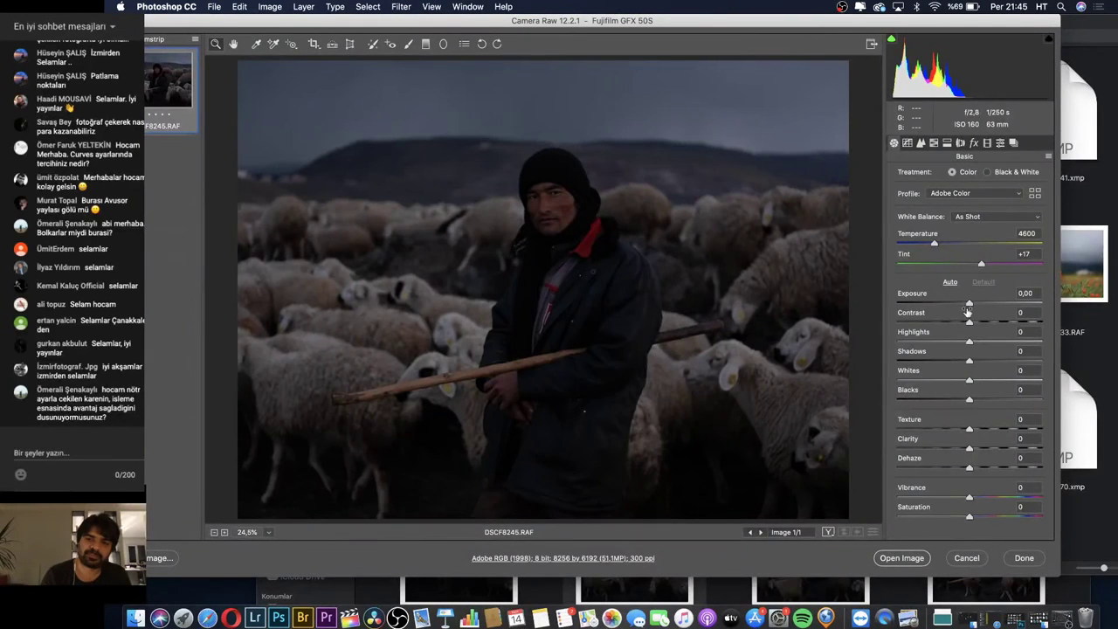
Try Exposure +0,75 on the shepherd photo, then cancel to discard it
left_click_drag(969, 303, 980, 304)
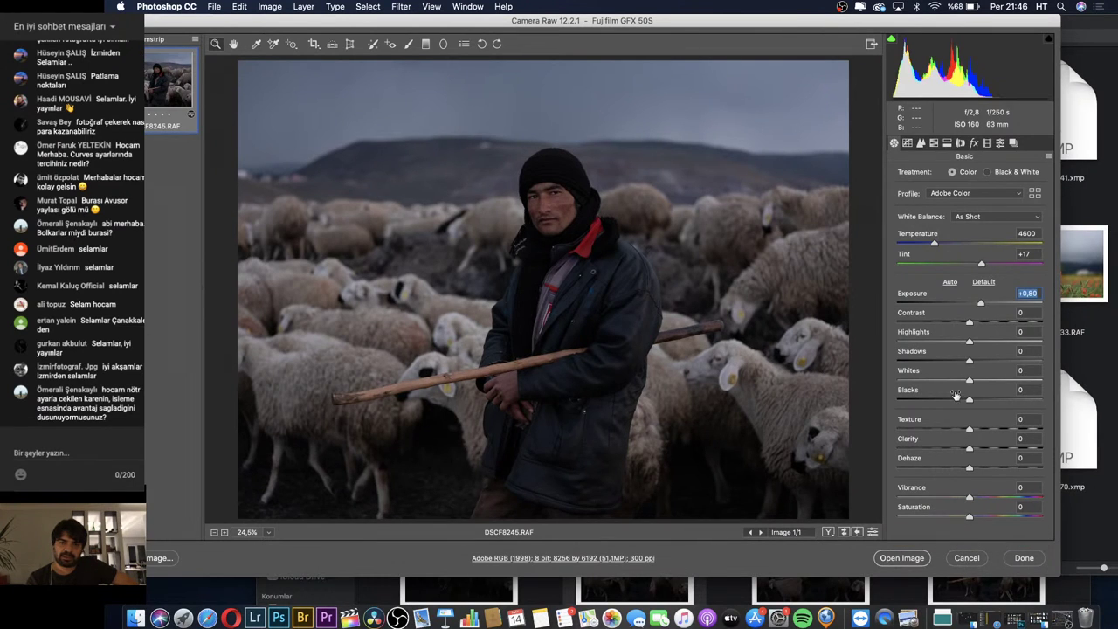
left_click(979, 303)
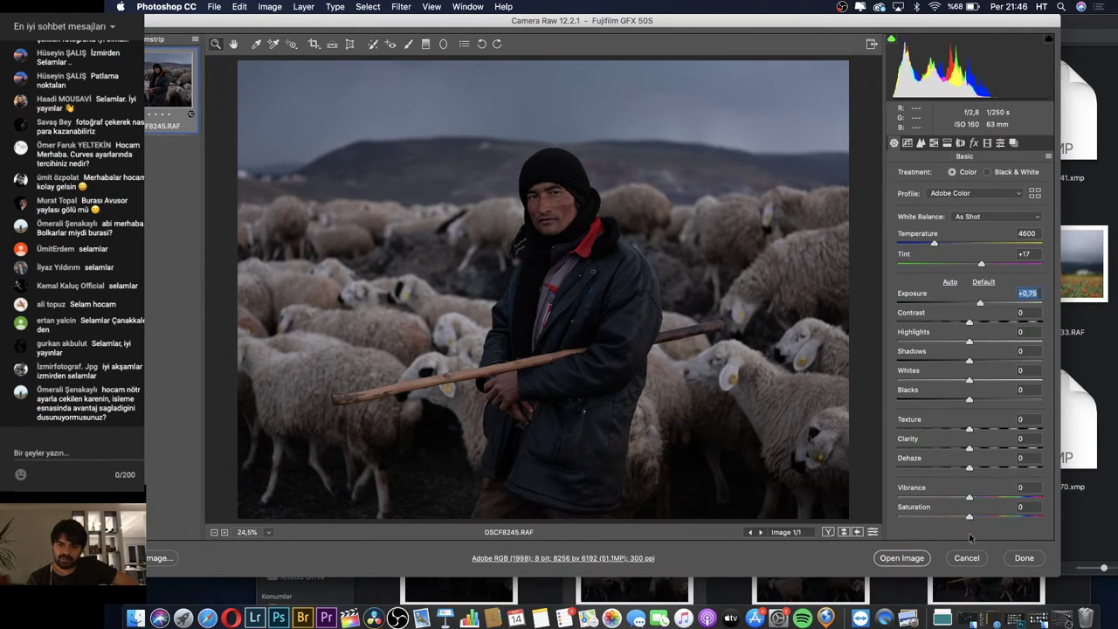
left_click(967, 558)
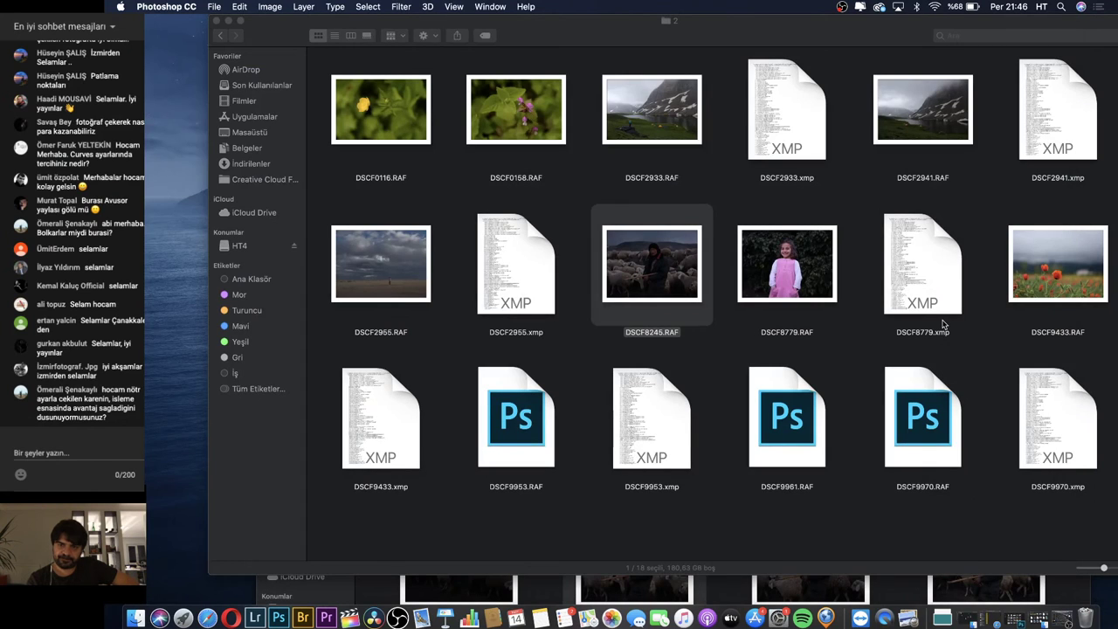
mouse_move(892, 30)
left_mouse_down()
mouse_move(829, 30)
mouse_move(846, 30)
left_mouse_up()
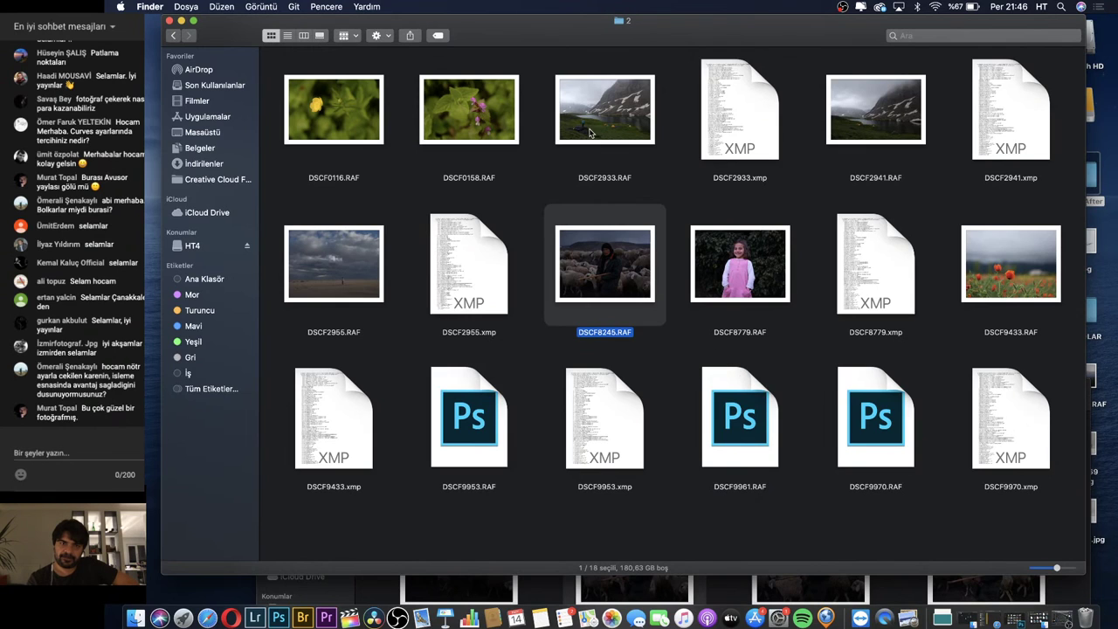
double_click(604, 274)
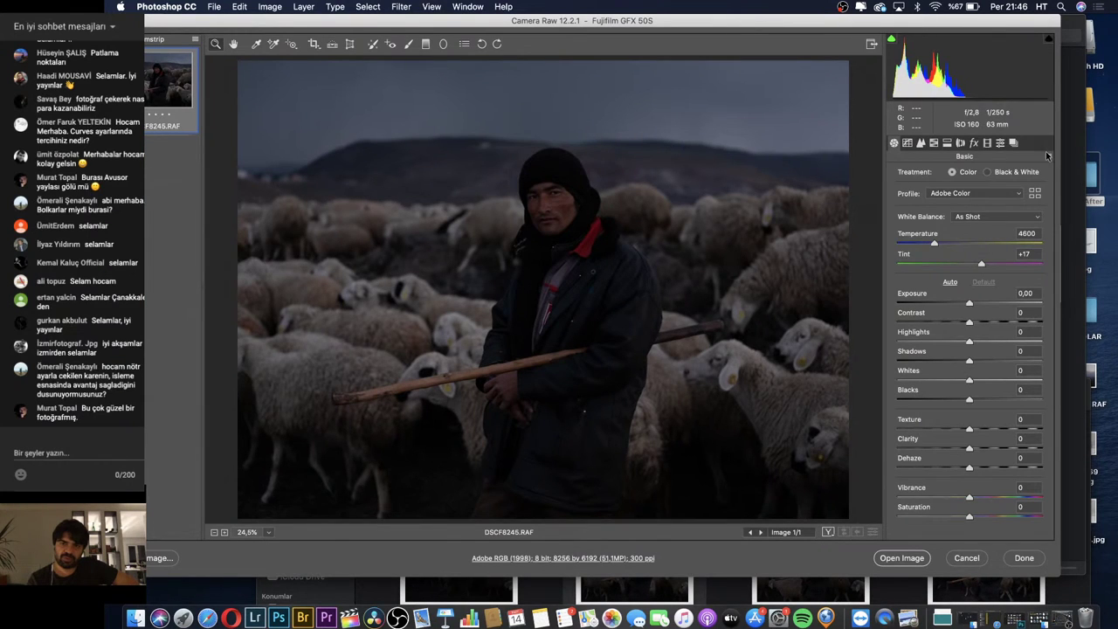
left_click(1048, 156)
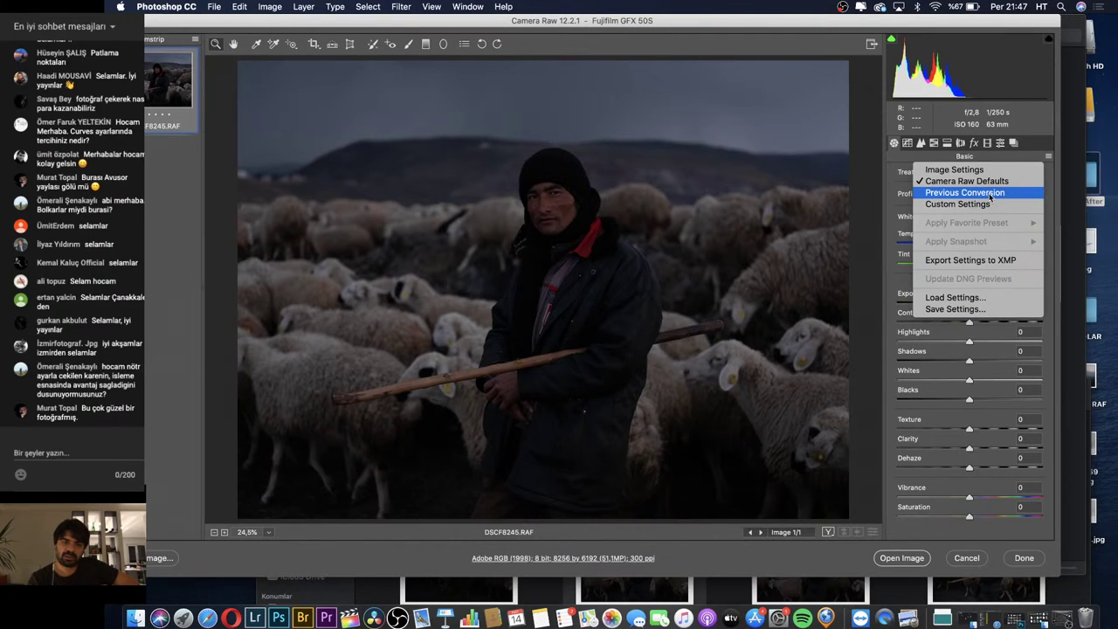
left_click(989, 194)
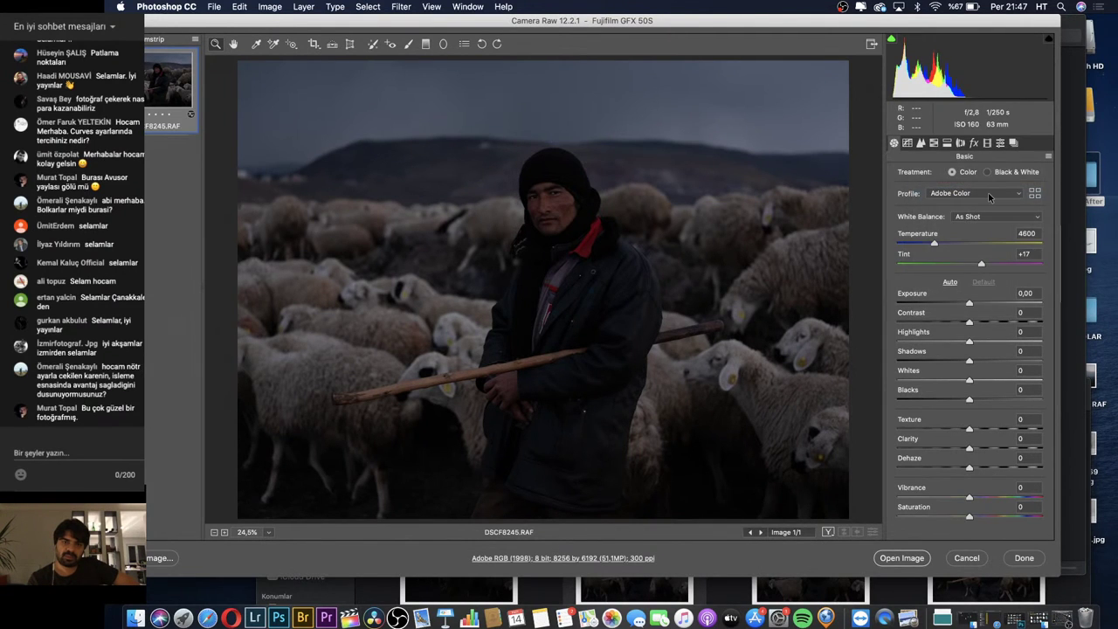
left_click(966, 558)
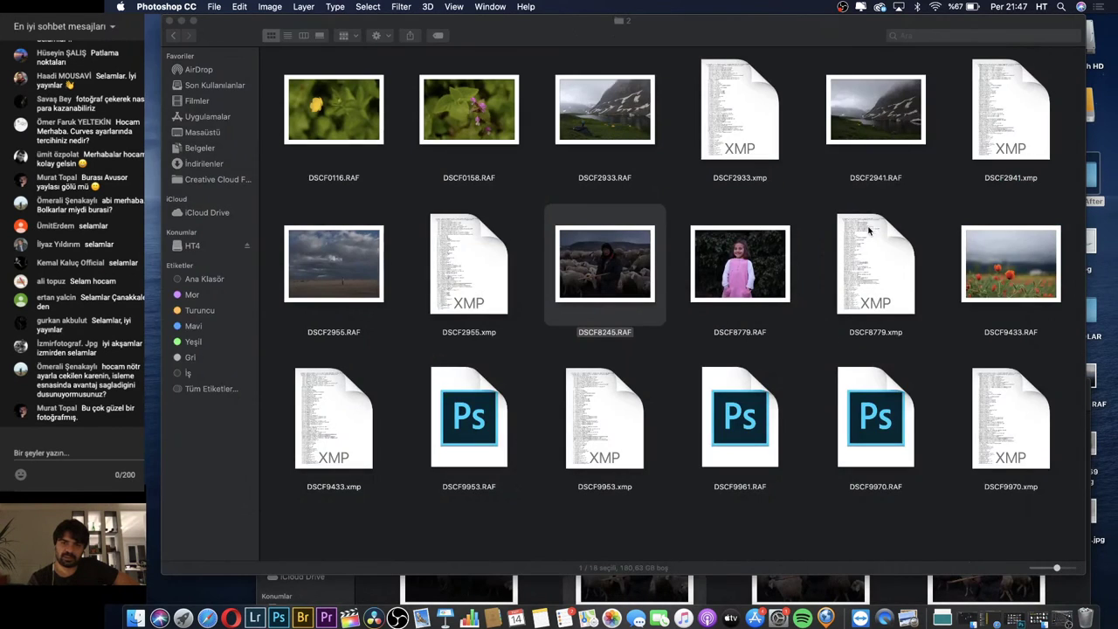
Restore snapshot Untitled-2 on DSCF2955.RAF, keep it, and reopen DSCF8245.RAF
left_click(336, 264)
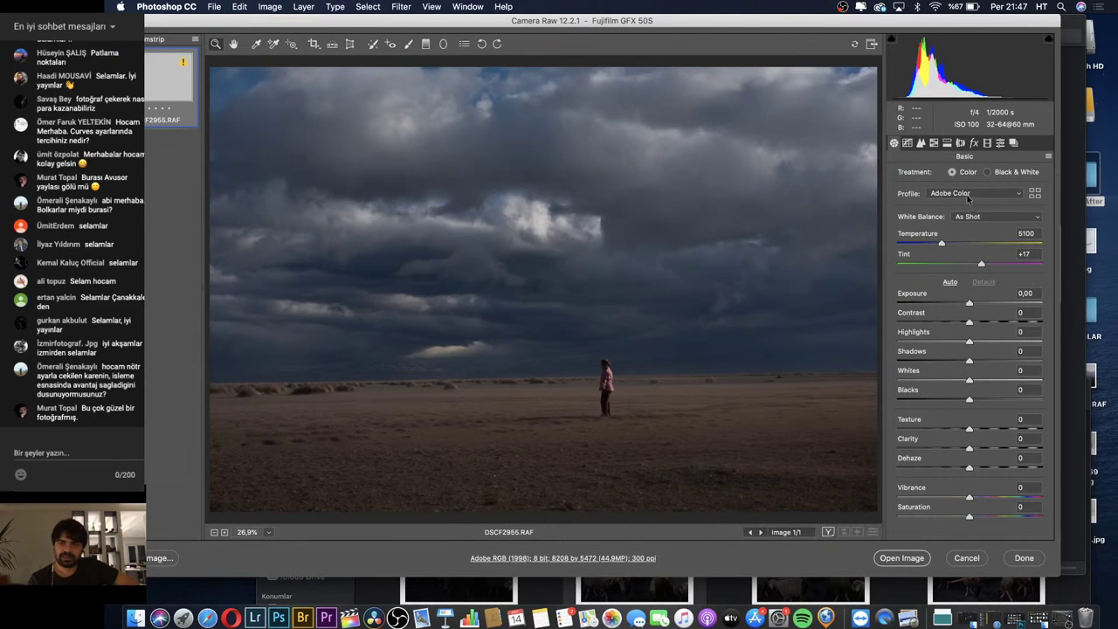
left_click(1013, 142)
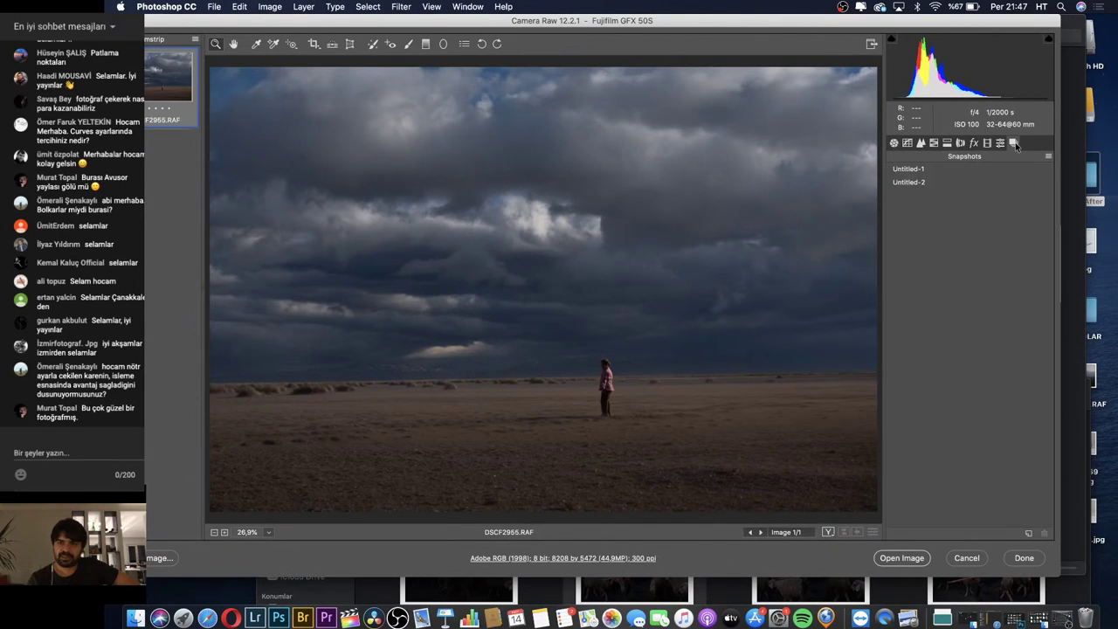
left_click(925, 184)
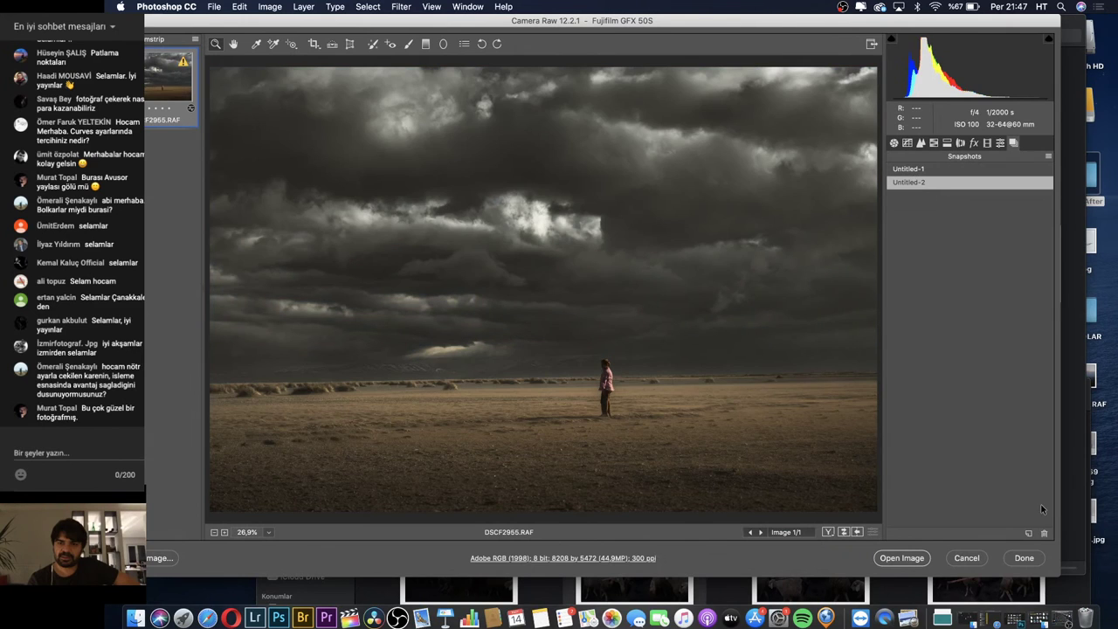
left_click(1023, 557)
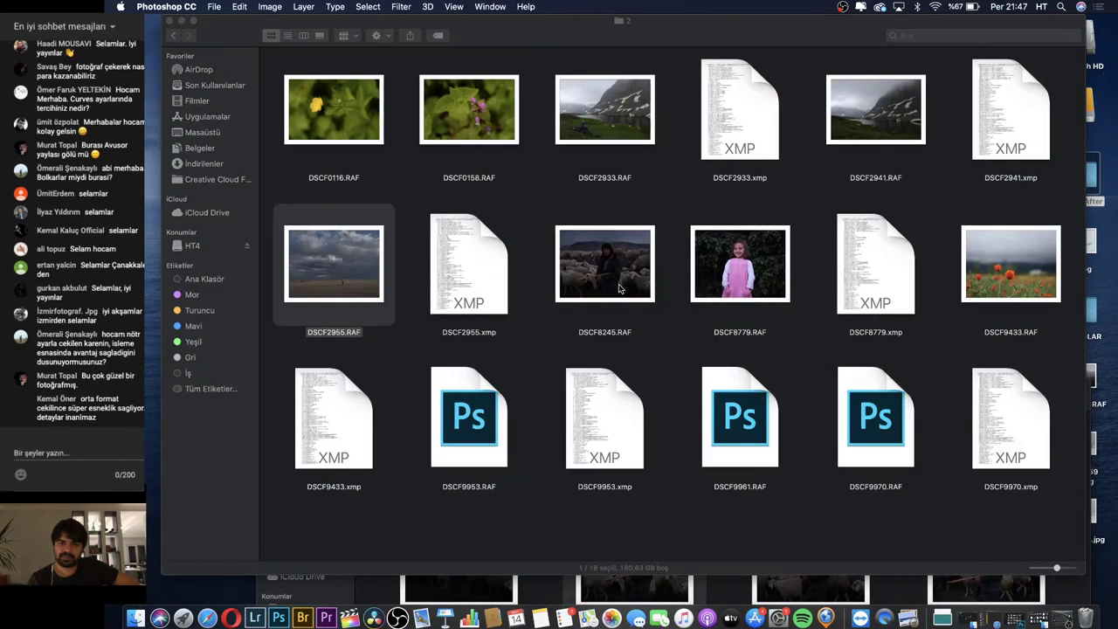
double_click(615, 283)
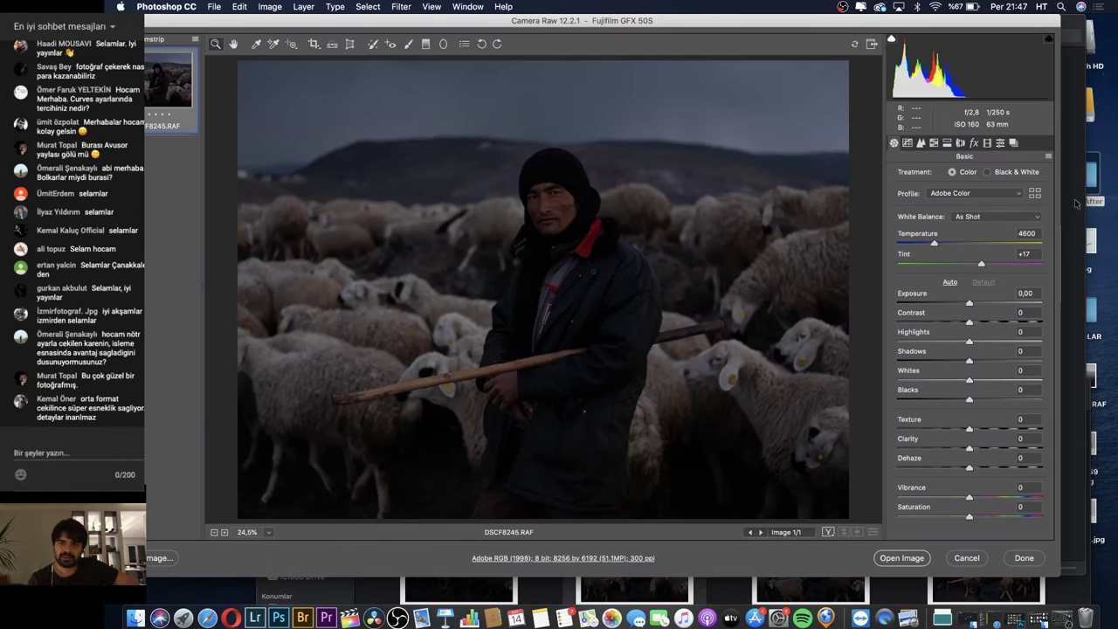
left_click(1048, 156)
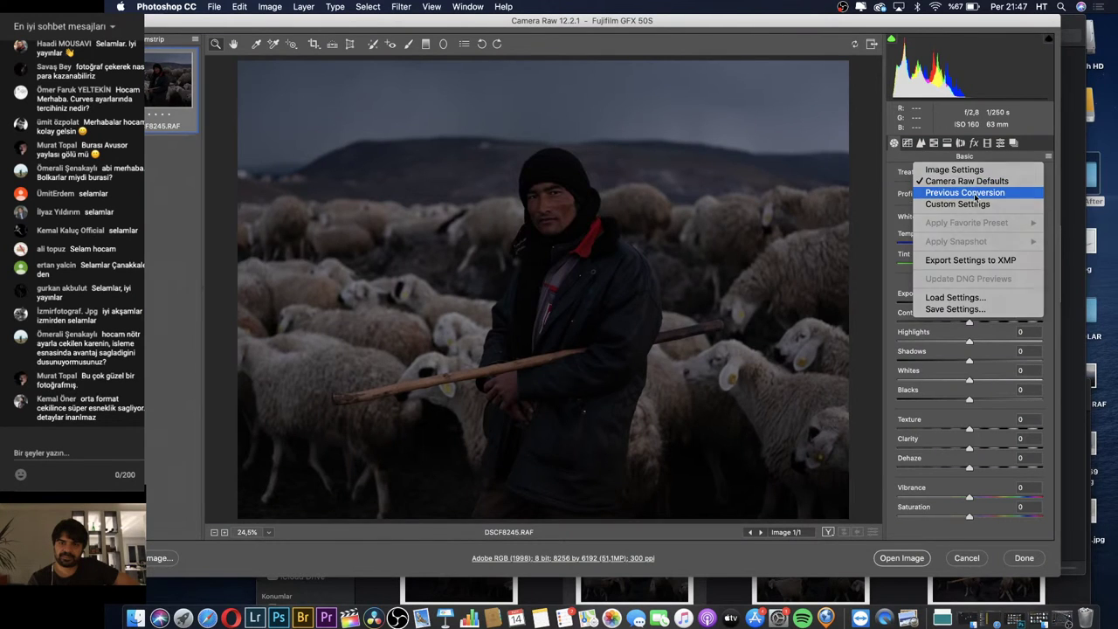
Apply Previous Conversion settings to the shepherd photo, then set Exposure +1,25 and Whites -16
left_click(975, 198)
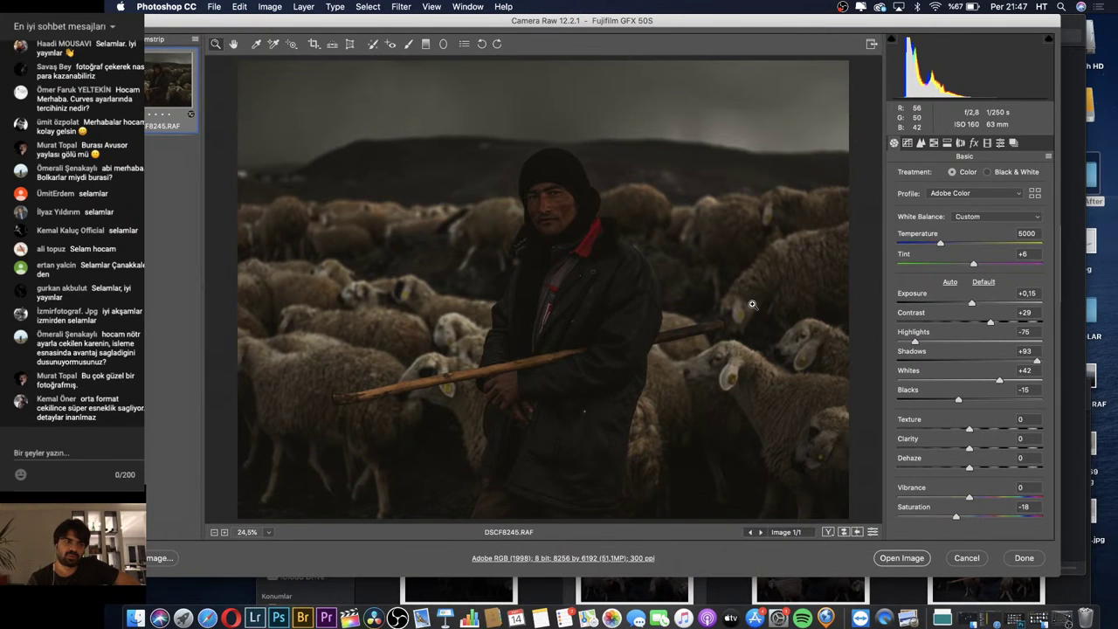
left_click_drag(972, 303, 988, 303)
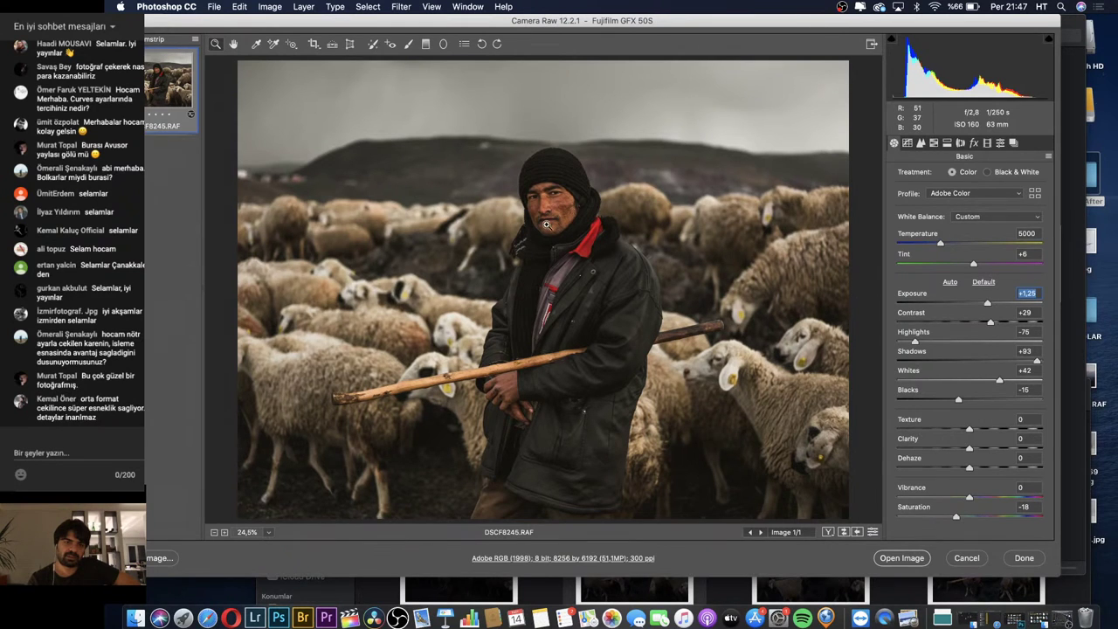
left_click(971, 382)
left_click_drag(970, 383, 957, 382)
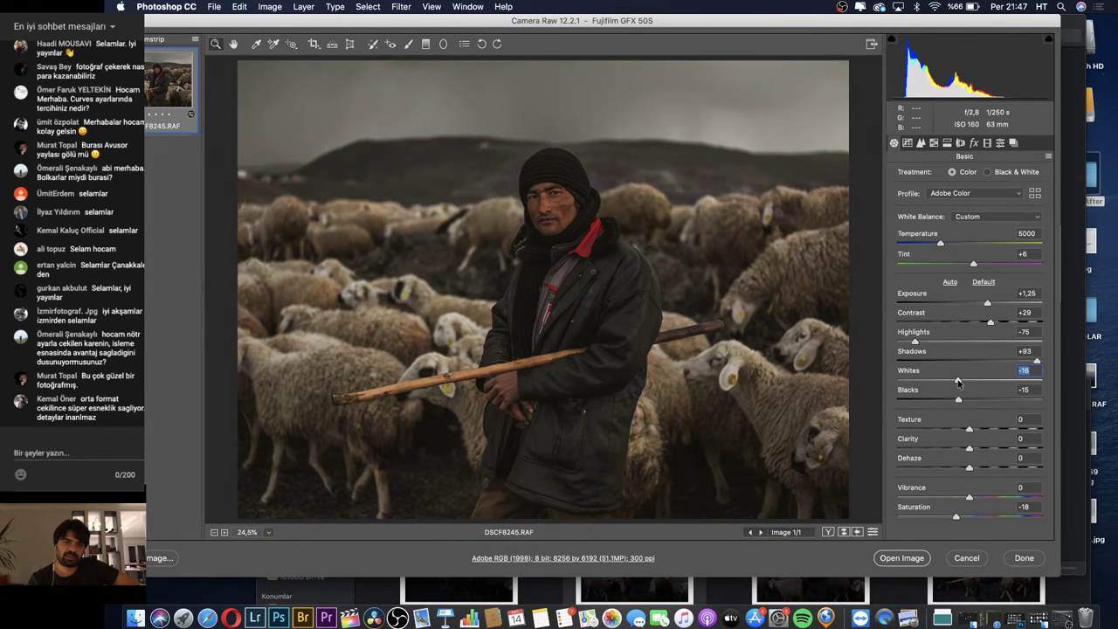
left_click(907, 142)
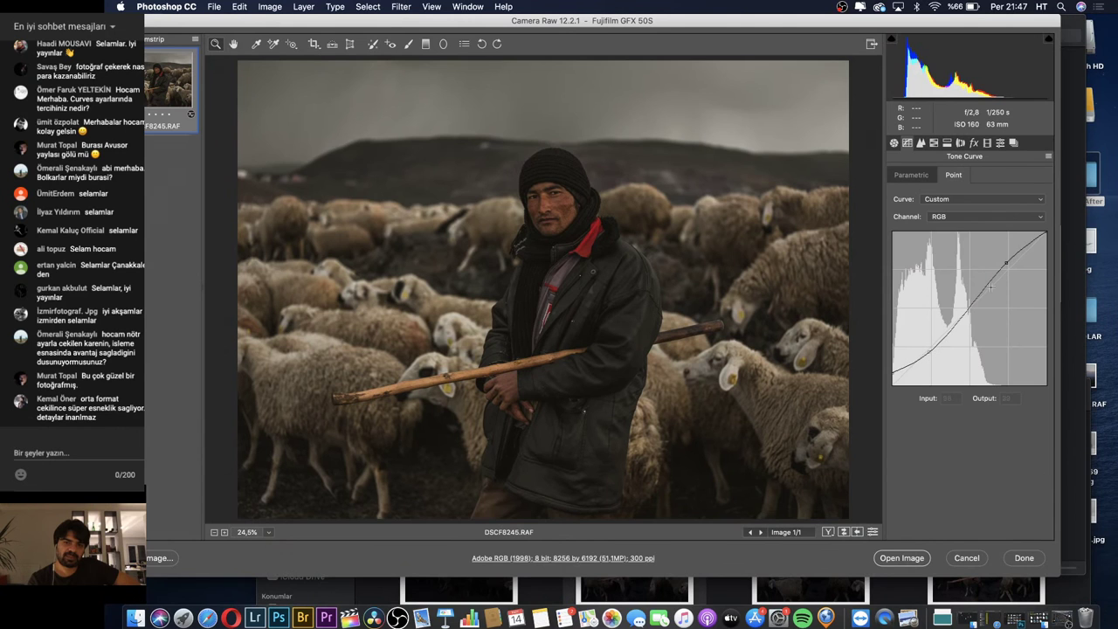
Test a stronger midtone lift on the point curve, then settle on a gentler point (177→175)
left_click_drag(1005, 263, 974, 260)
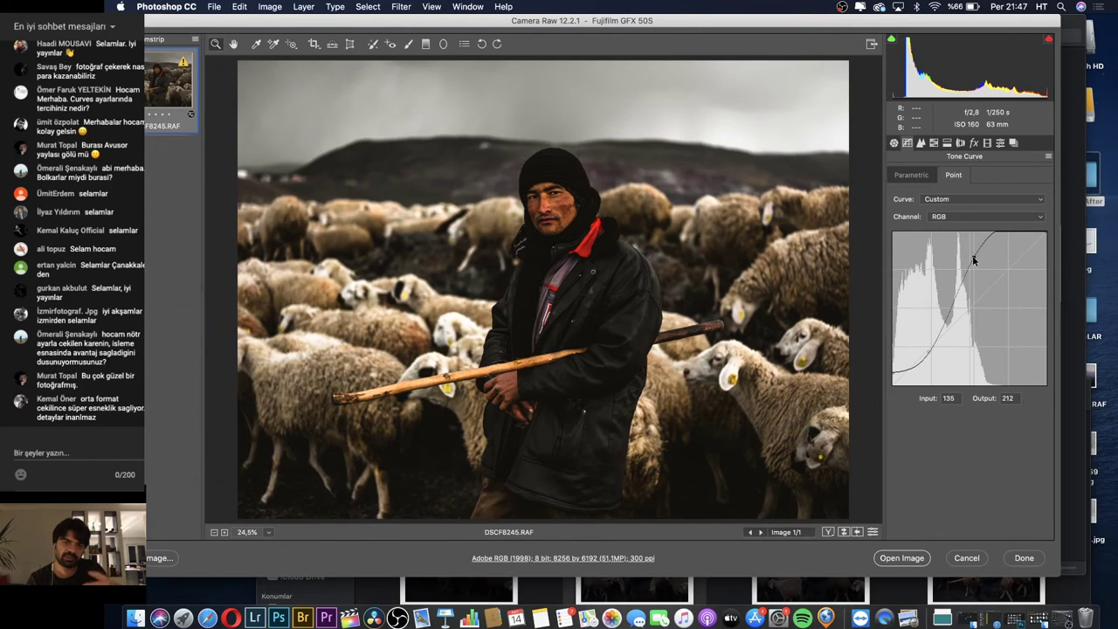
left_click_drag(974, 259, 998, 279)
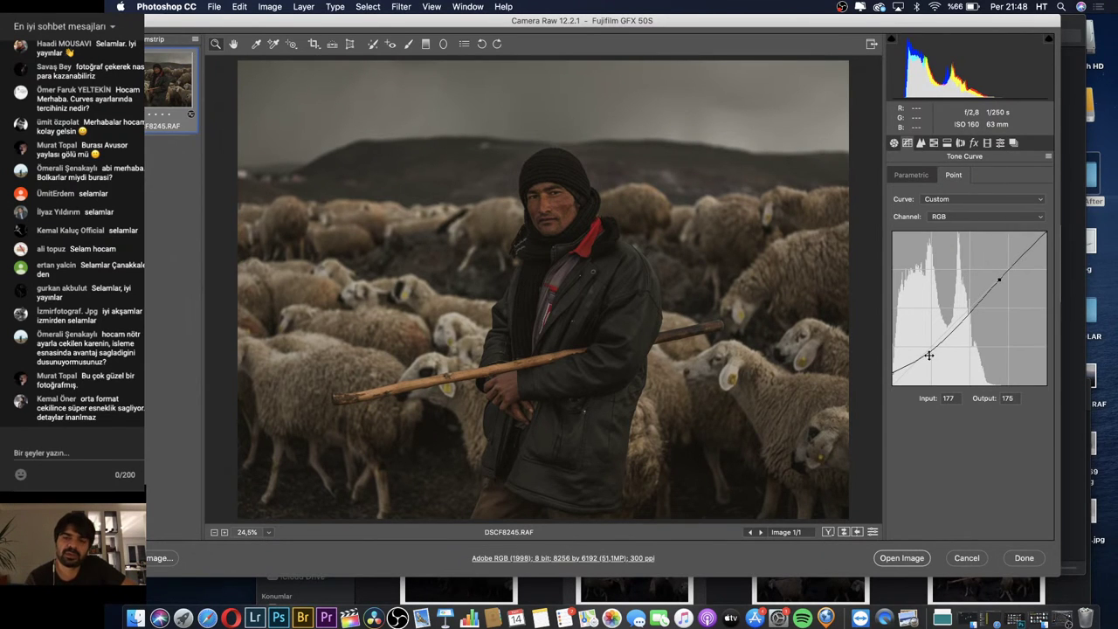
left_click(894, 145)
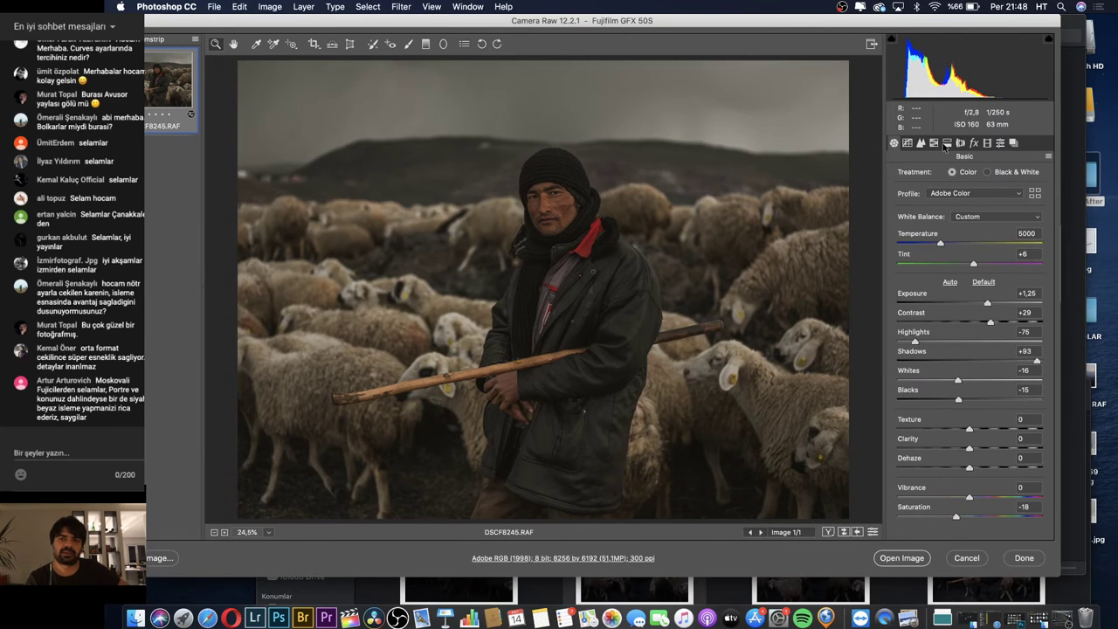
Zero the split-toning saturations, then raise Exposure to +1.65 and Temperature to 5200
left_click(946, 143)
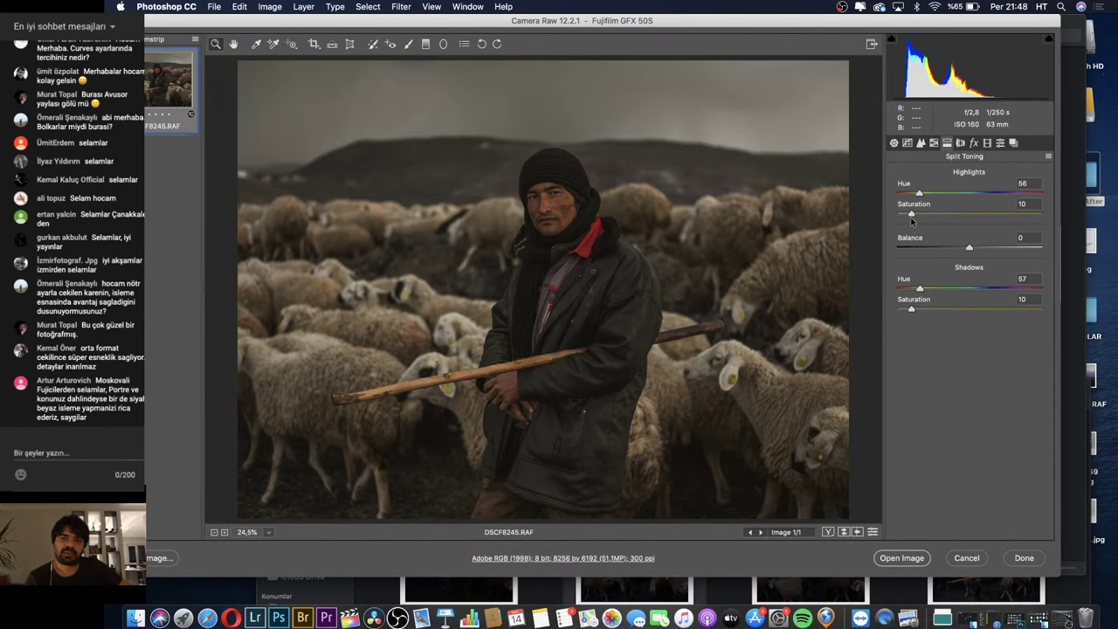
left_click_drag(911, 217, 881, 222)
left_click_drag(911, 308, 865, 308)
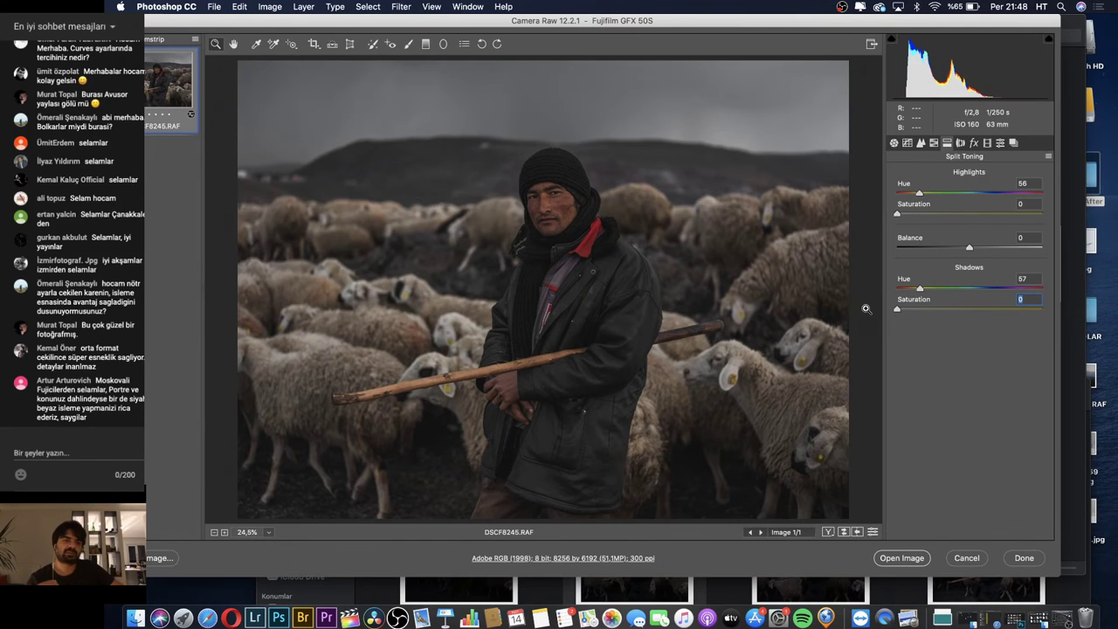
left_click(894, 143)
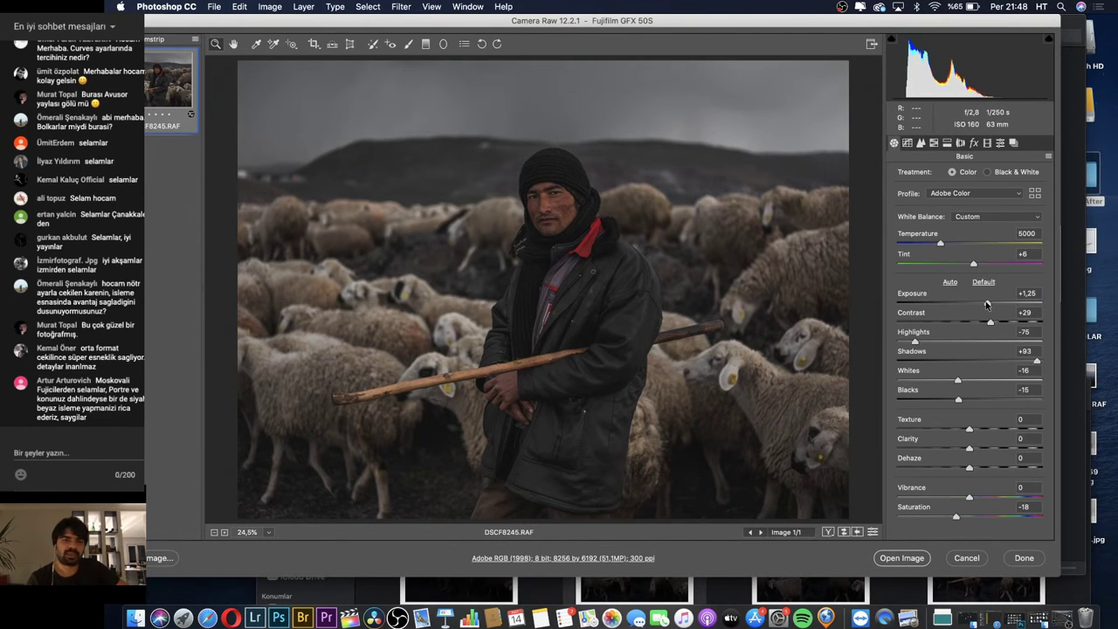
left_click_drag(985, 303, 992, 303)
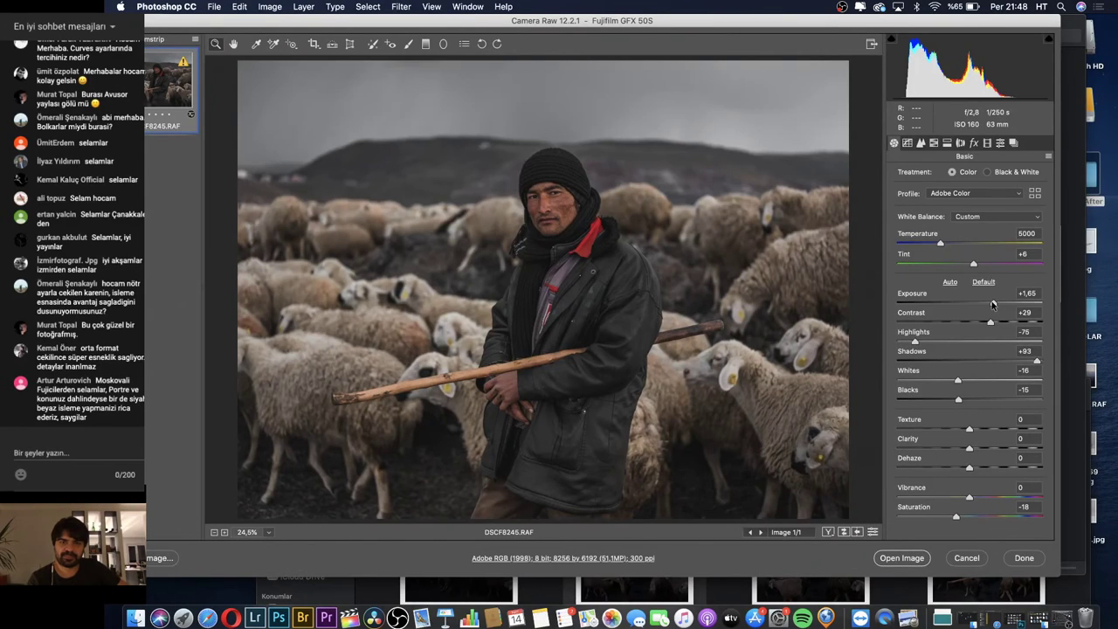
left_click_drag(940, 247, 944, 249)
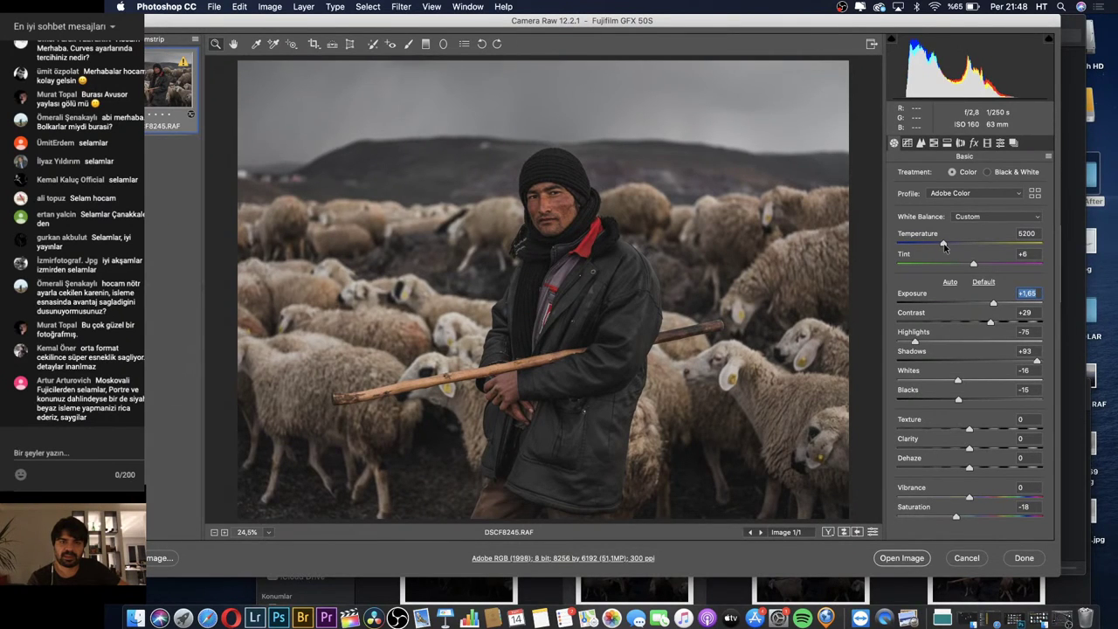
Split-tone with blue shadows (hue 219, saturation 11) and faint highlights (saturation 4)
left_click(947, 143)
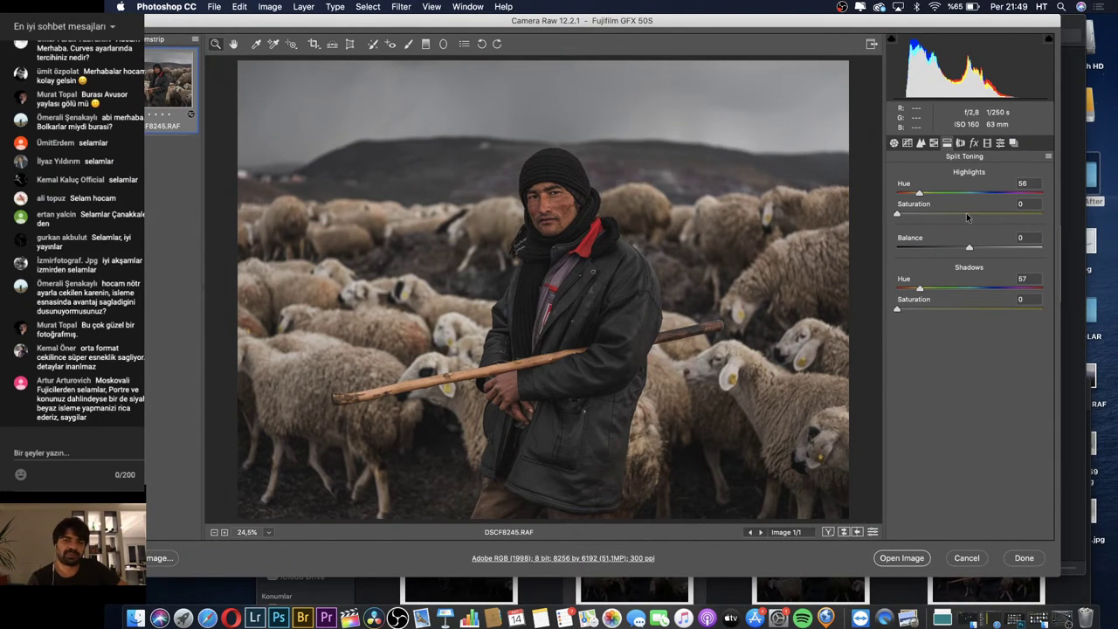
left_click(976, 290)
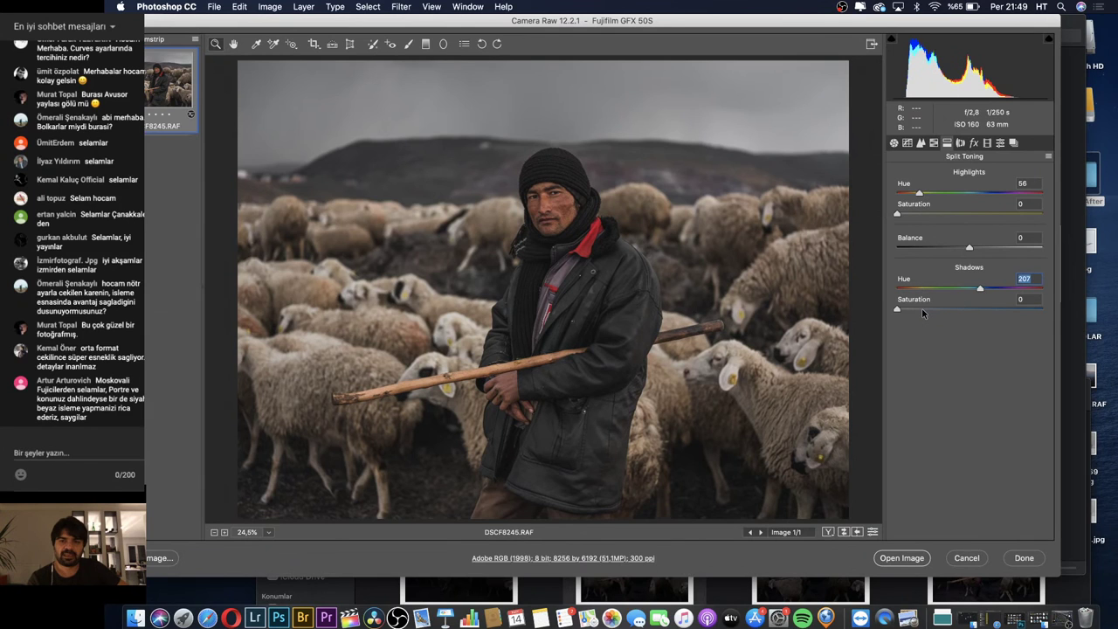
left_click_drag(897, 310, 911, 310)
mouse_move(979, 289)
left_mouse_down()
mouse_move(962, 290)
mouse_move(984, 290)
left_mouse_up()
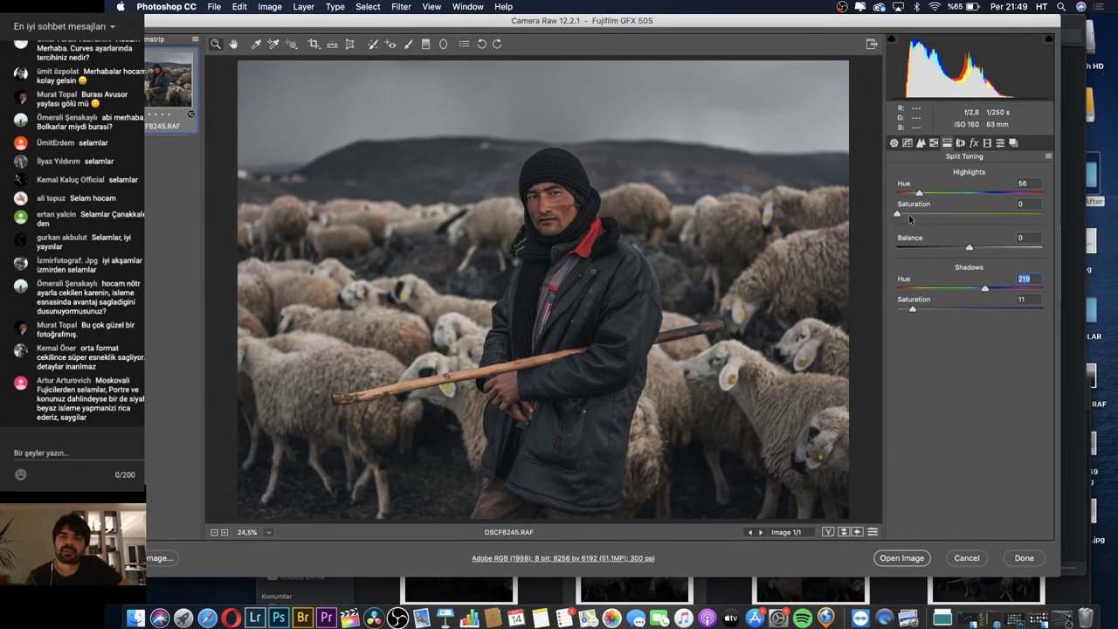
left_click_drag(899, 215, 911, 219)
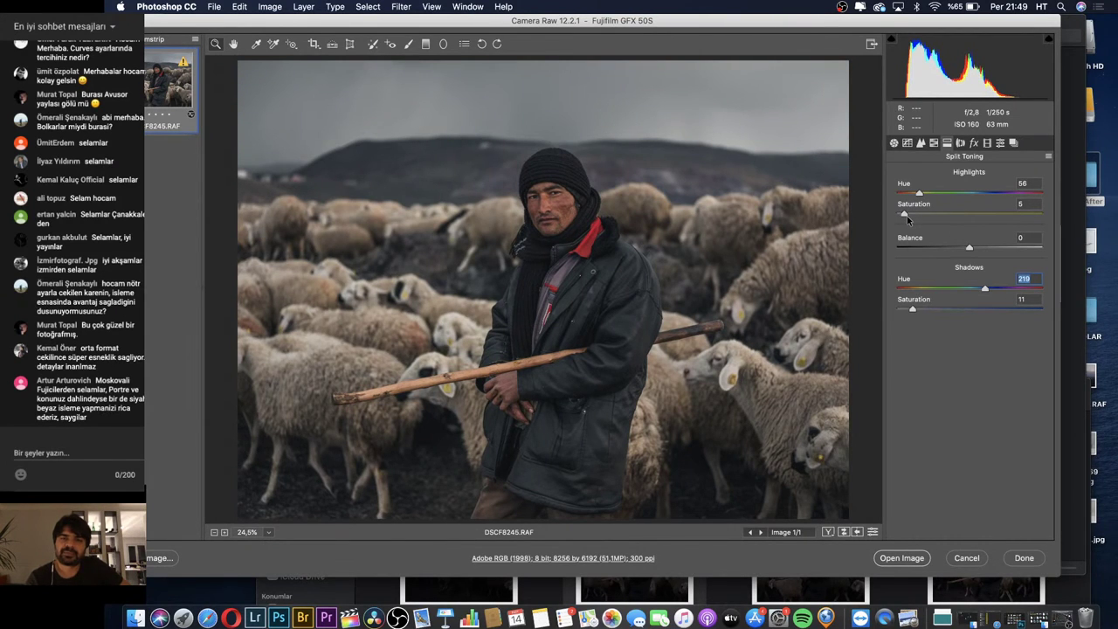
left_click(906, 220)
left_click(907, 143)
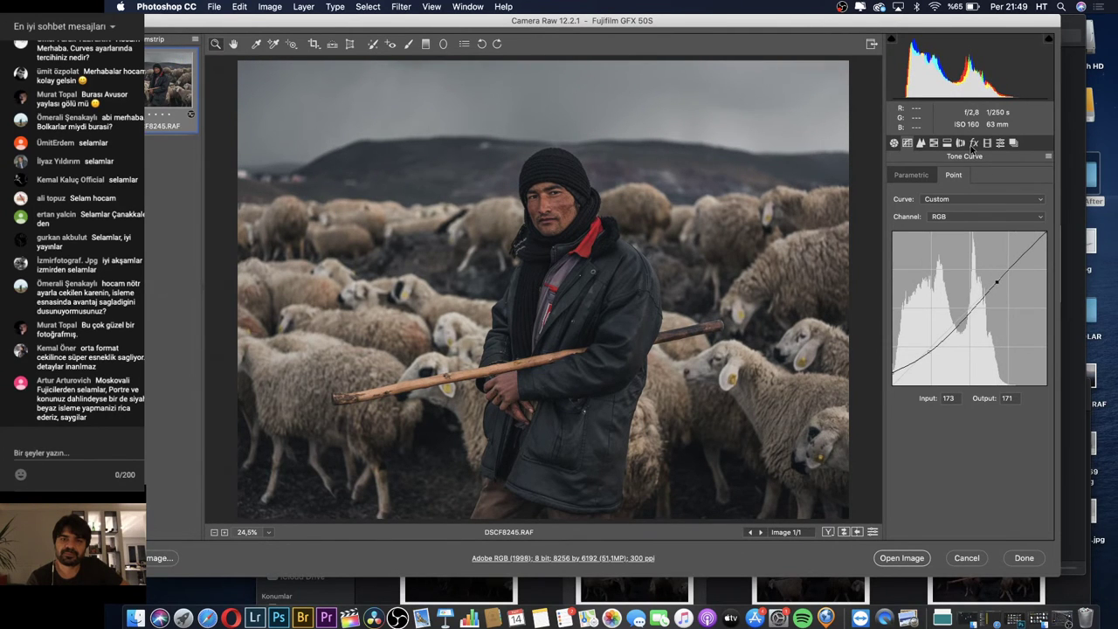
Add a dark post-crop vignette with Roundness +88 and Feather 100
left_click(974, 144)
left_click_drag(969, 303, 863, 328)
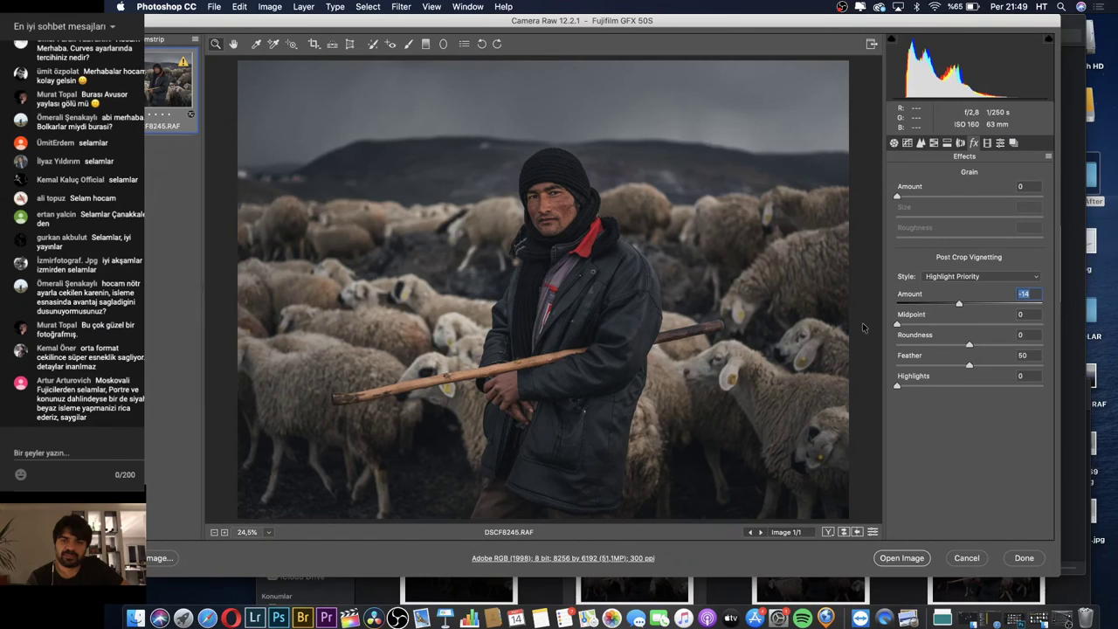
left_click_drag(969, 344, 1031, 346)
left_click_drag(969, 365, 1044, 365)
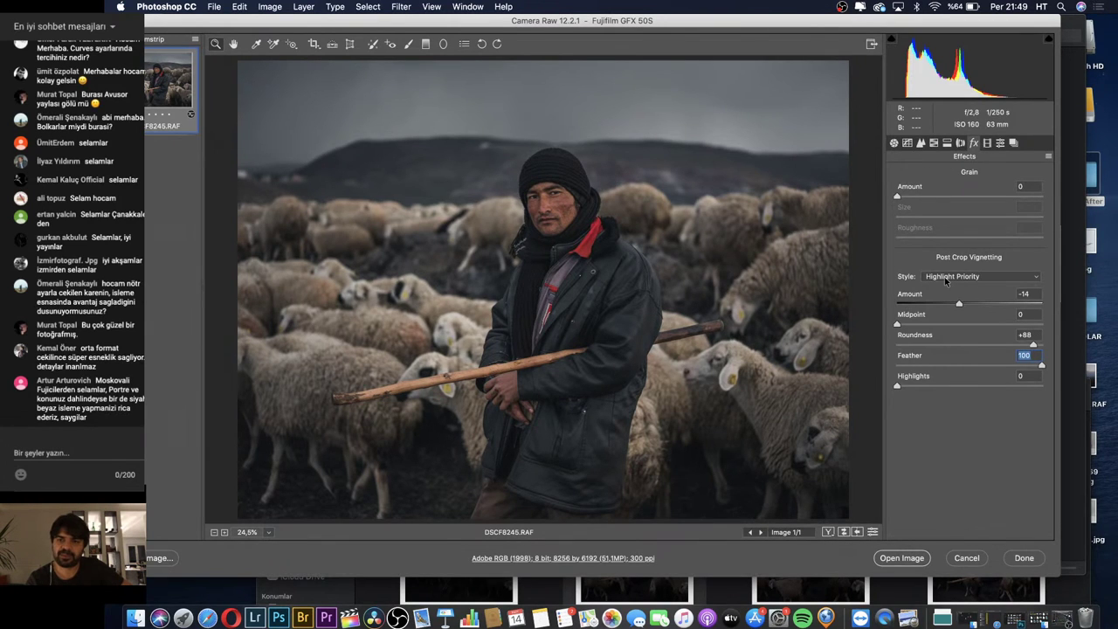
left_click_drag(959, 304, 958, 304)
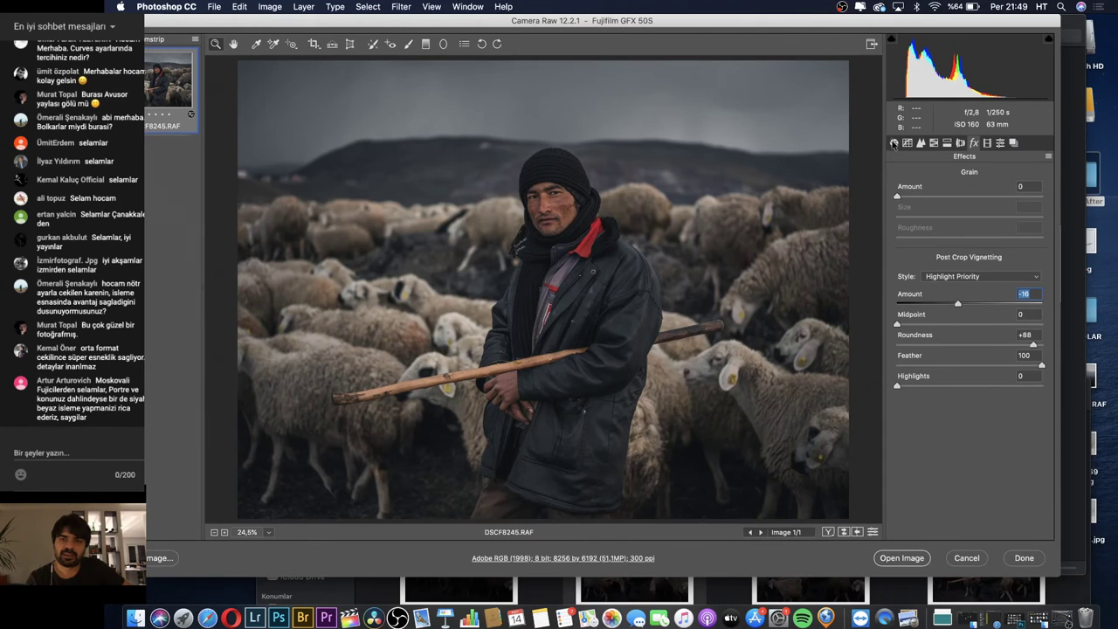
Raise overall Exposure to +1.75 and zoom in around the man's face
left_click(893, 143)
left_click_drag(992, 303, 994, 303)
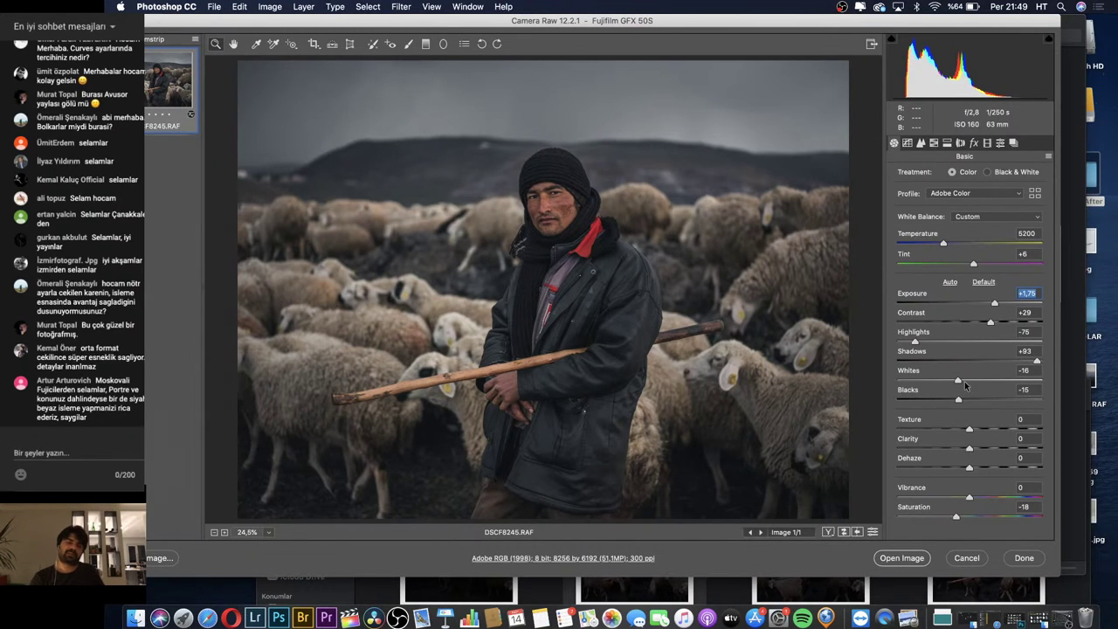
left_click(548, 230)
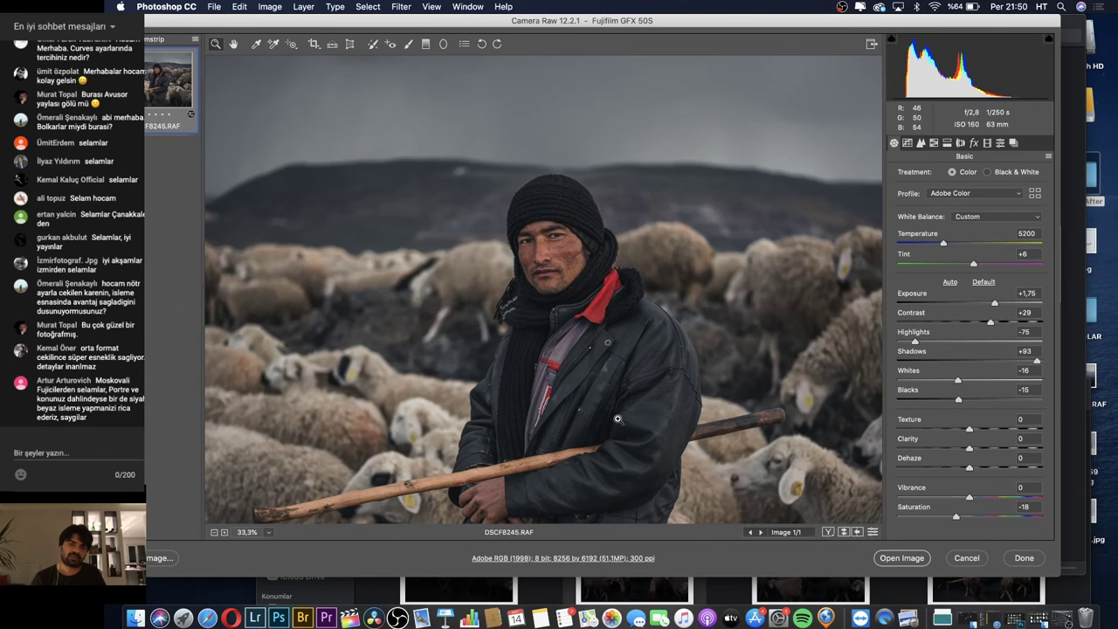
Paint an Adjustment Brush area over the jacket with Exposure +0.40 and Shadows +12
left_click(407, 45)
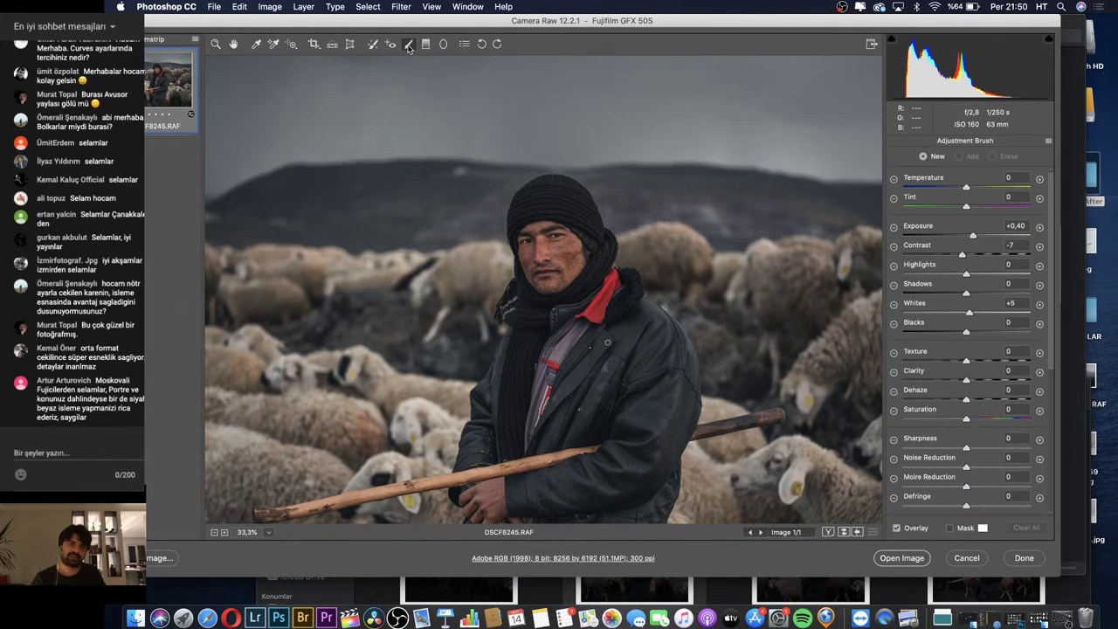
left_click(1039, 228)
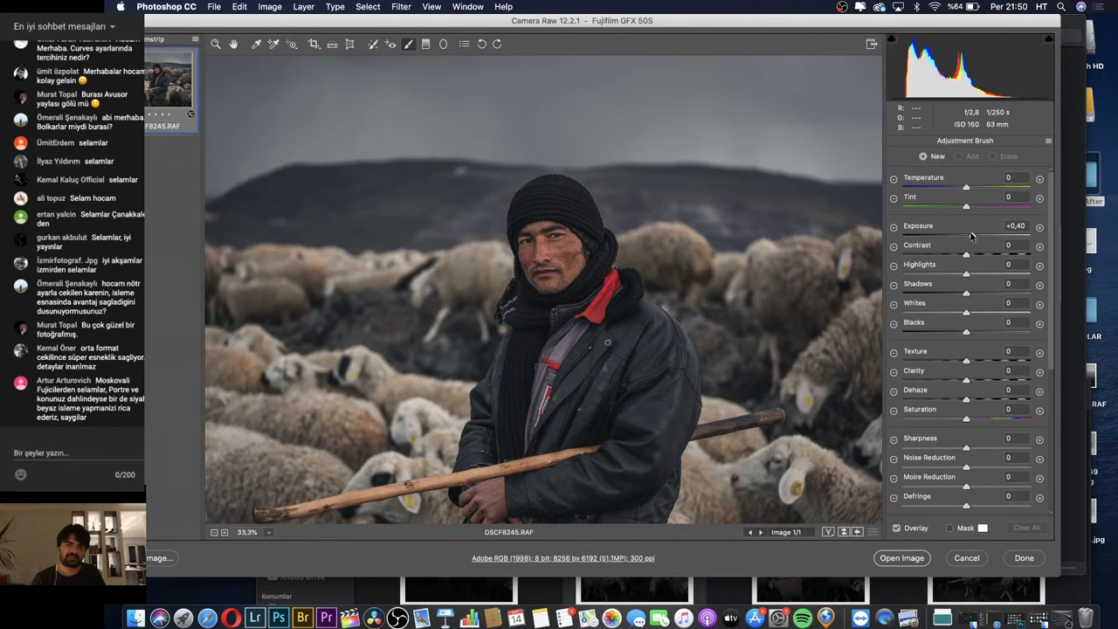
left_click_drag(611, 402, 655, 424)
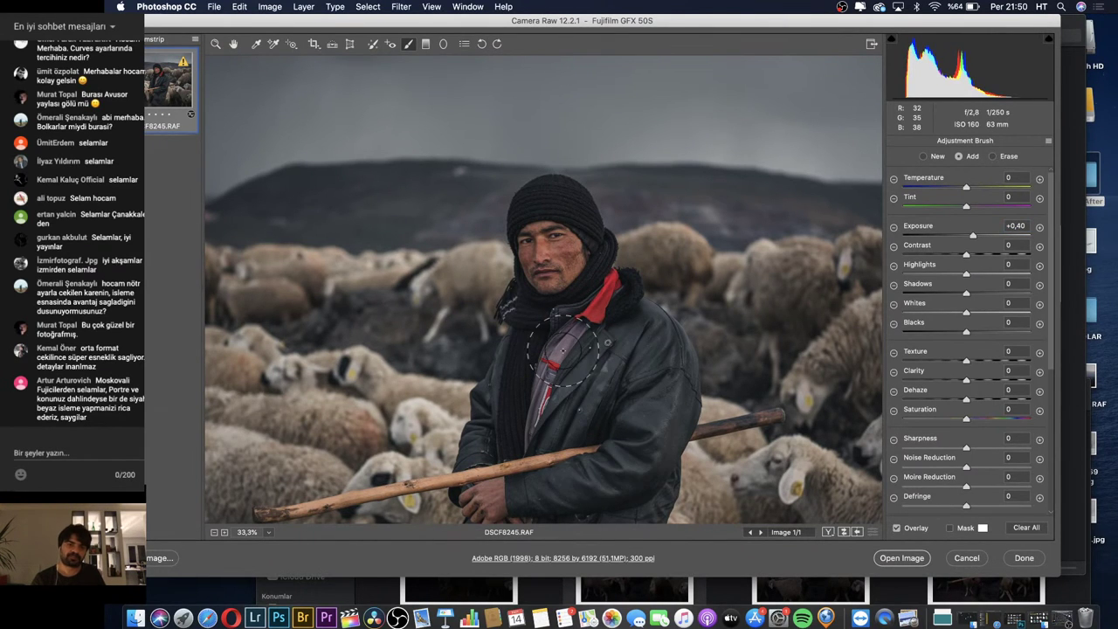
left_click(971, 295)
left_click_drag(971, 295, 974, 294)
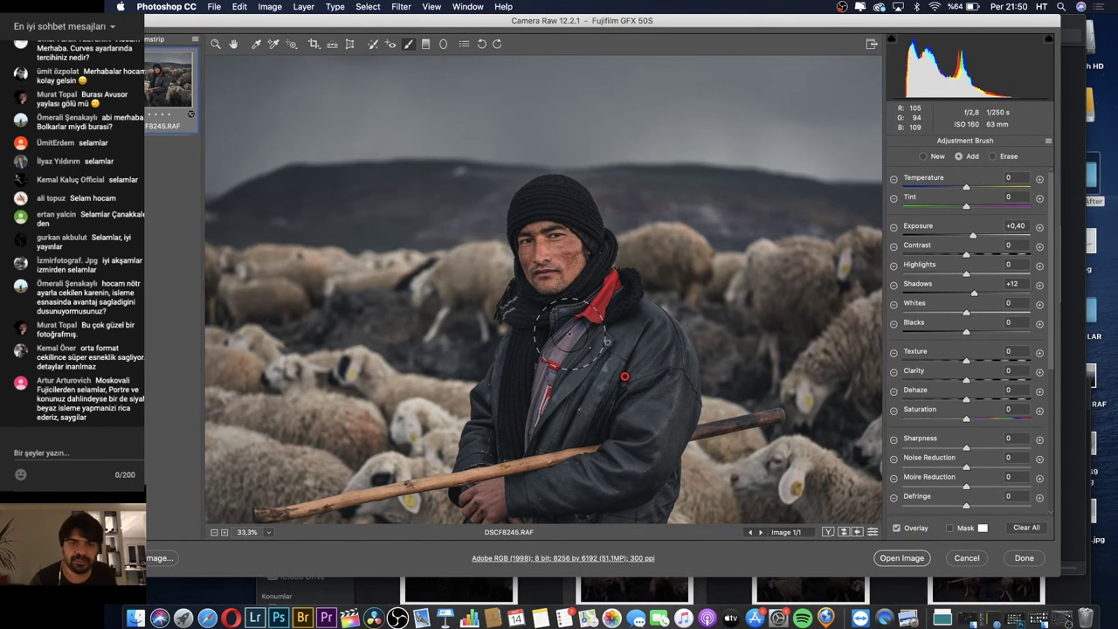
scroll(568, 335, "down", 1)
scroll(568, 335, "down", 1)
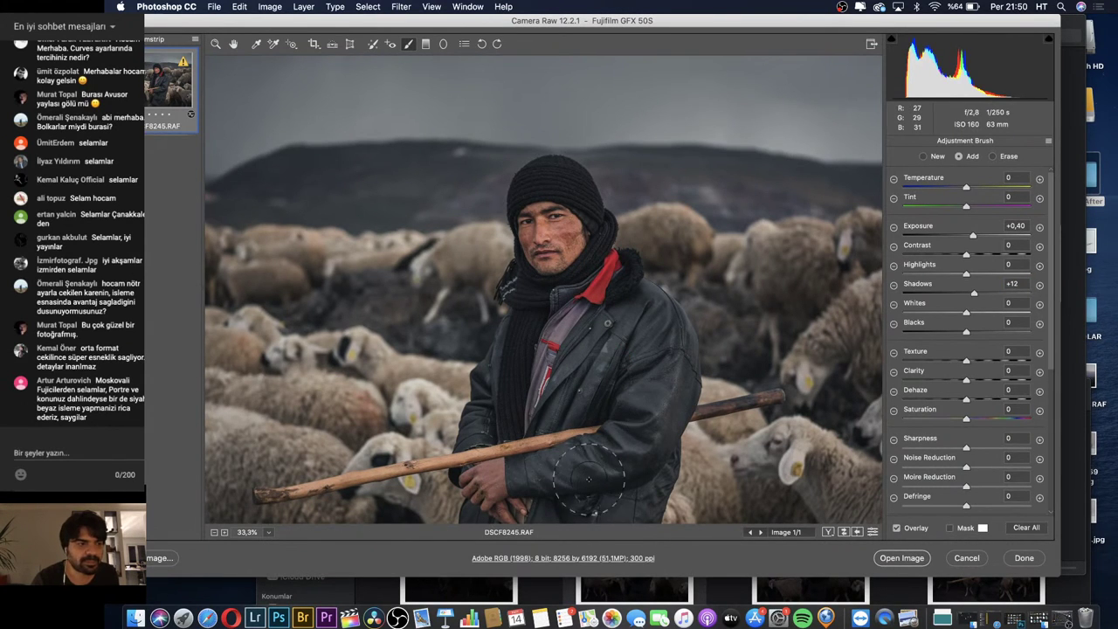
mouse_move(646, 384)
left_mouse_down()
mouse_move(555, 472)
mouse_move(555, 297)
left_mouse_up()
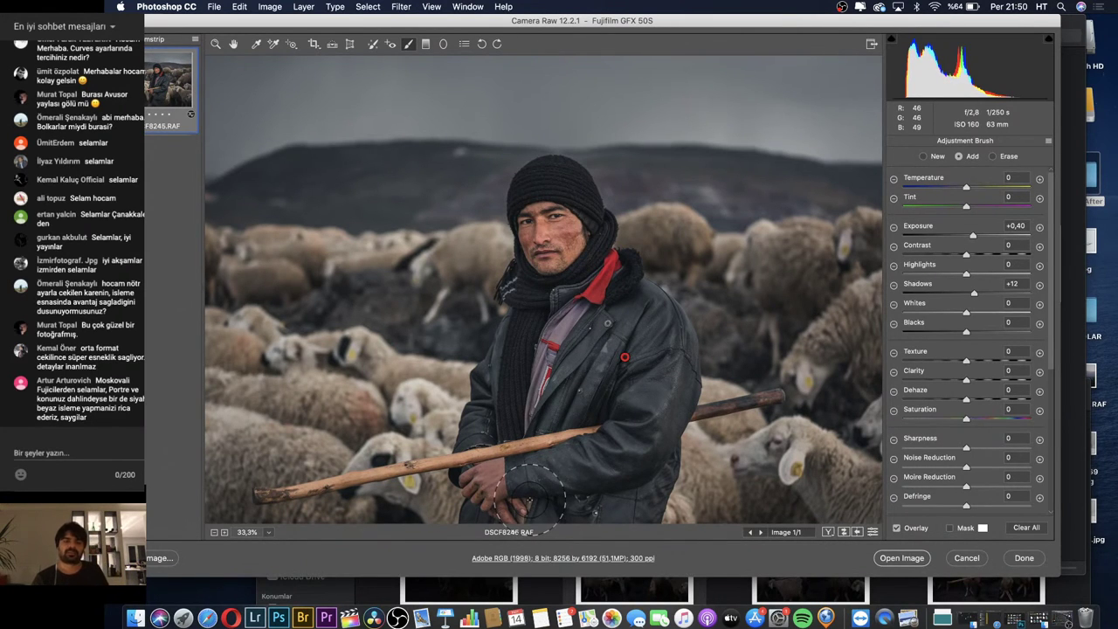
double_click(218, 44)
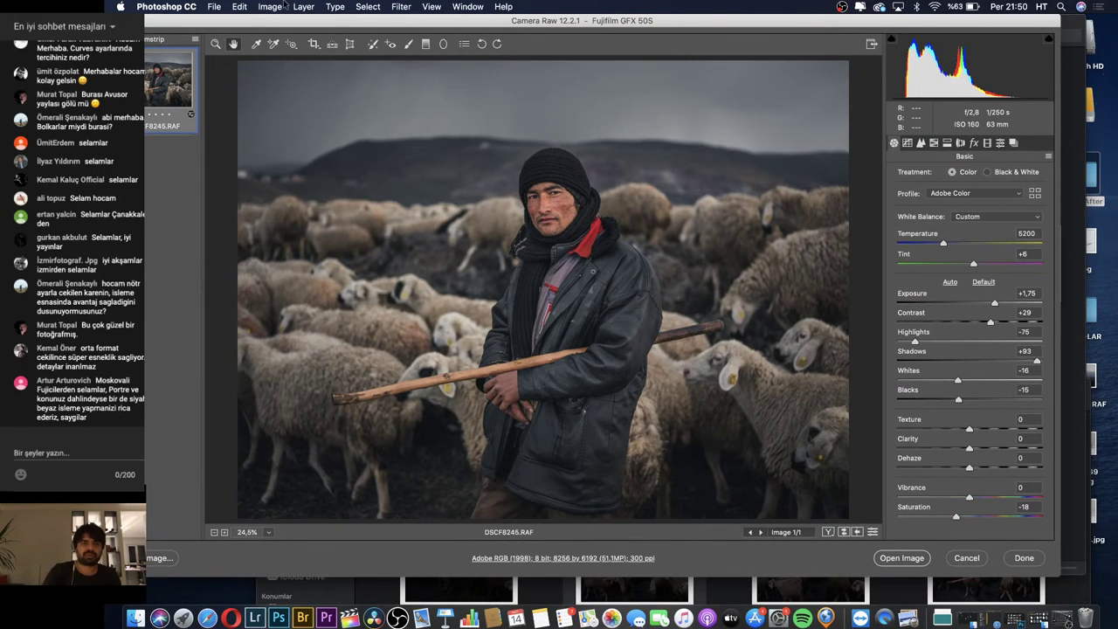
Paint a new Adjustment Brush area across the sky with Exposure +0.25 at brush size 16
left_click(408, 44)
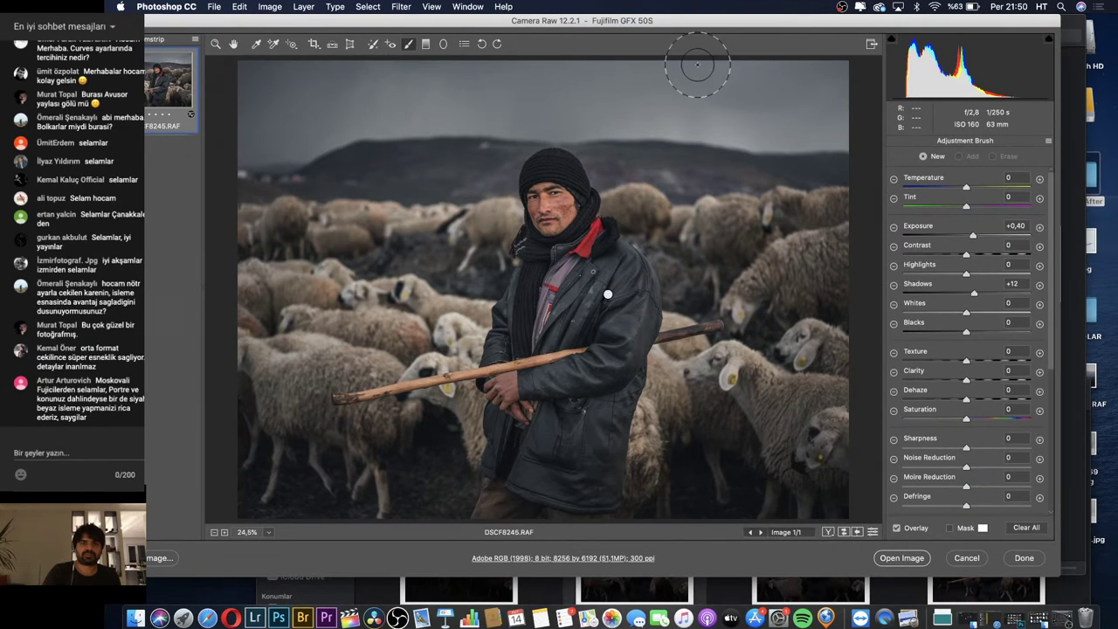
left_click_drag(972, 237, 969, 235)
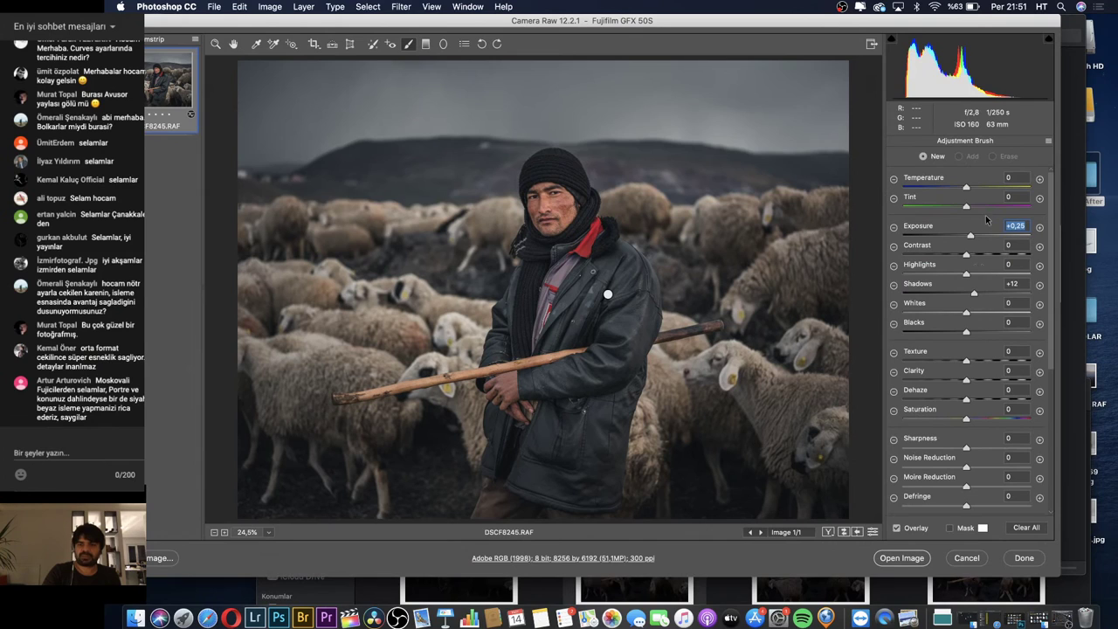
left_click(972, 288)
scroll(933, 402, "down", 5)
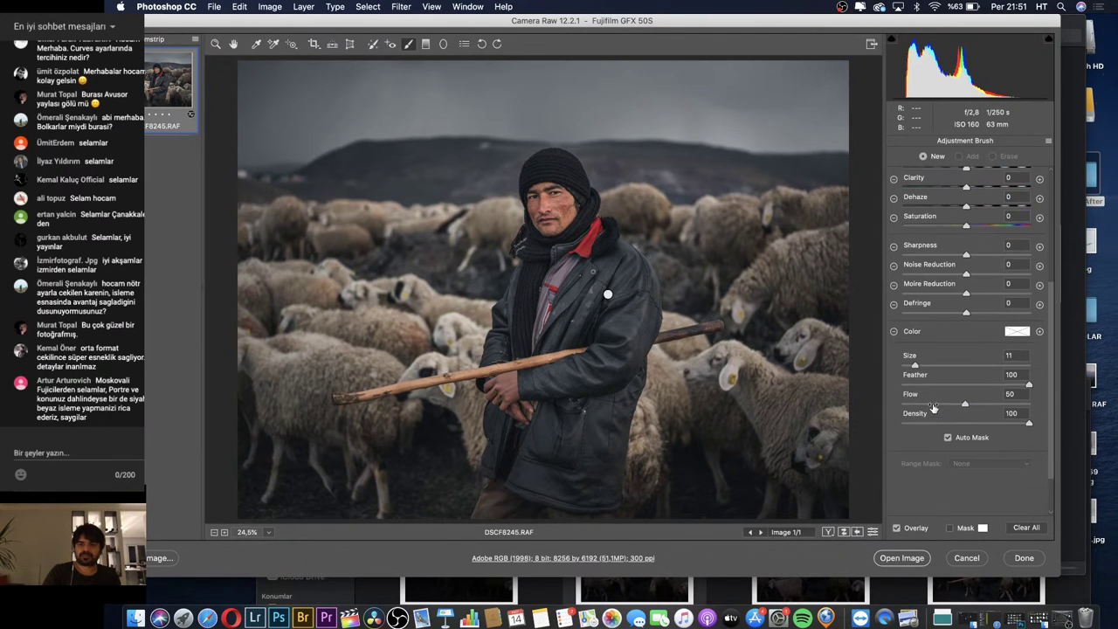
left_click_drag(914, 357, 924, 359)
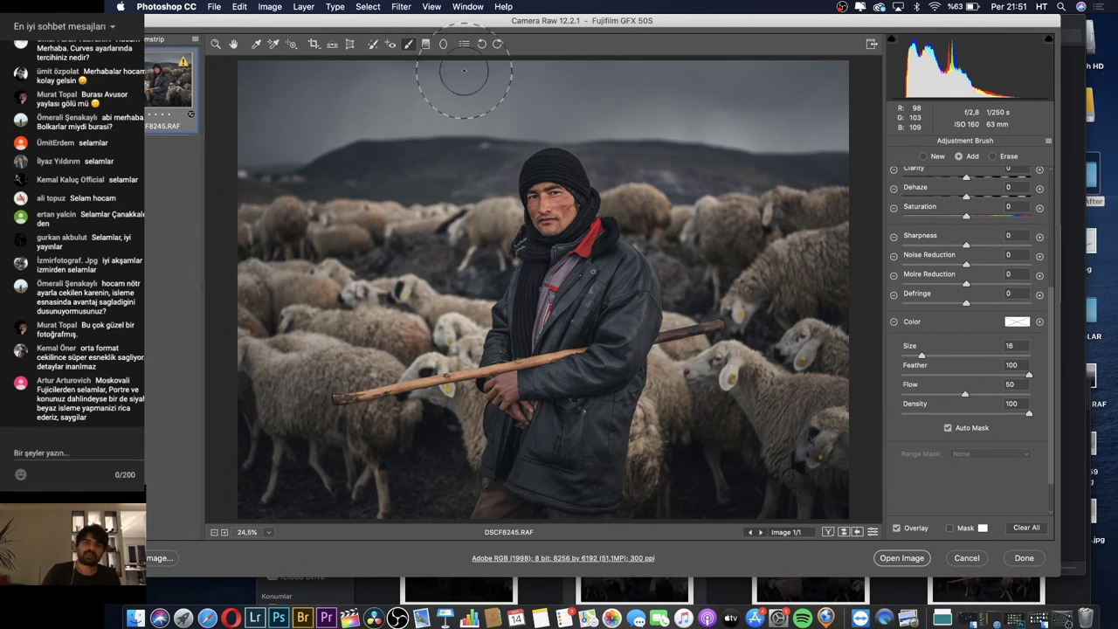
left_click_drag(522, 77, 252, 98)
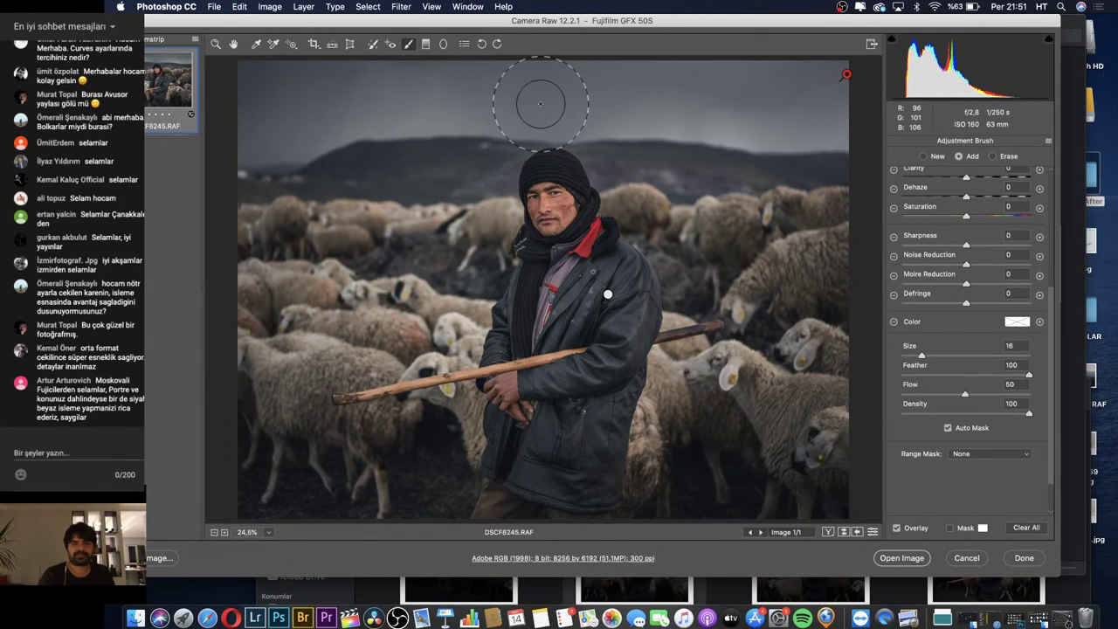
left_click(215, 43)
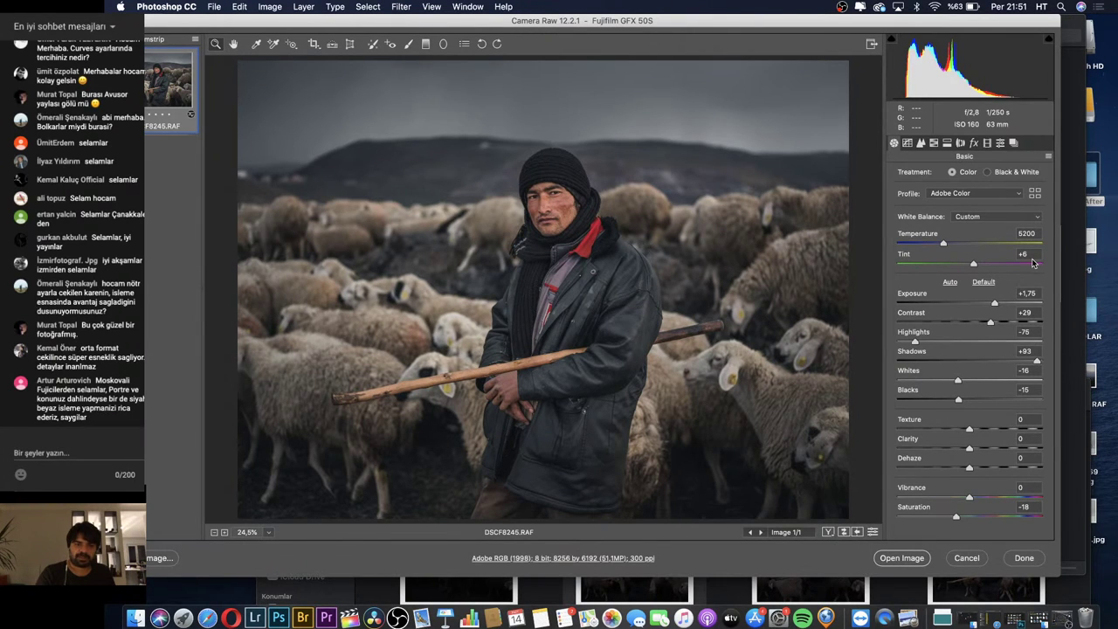
left_click(559, 202)
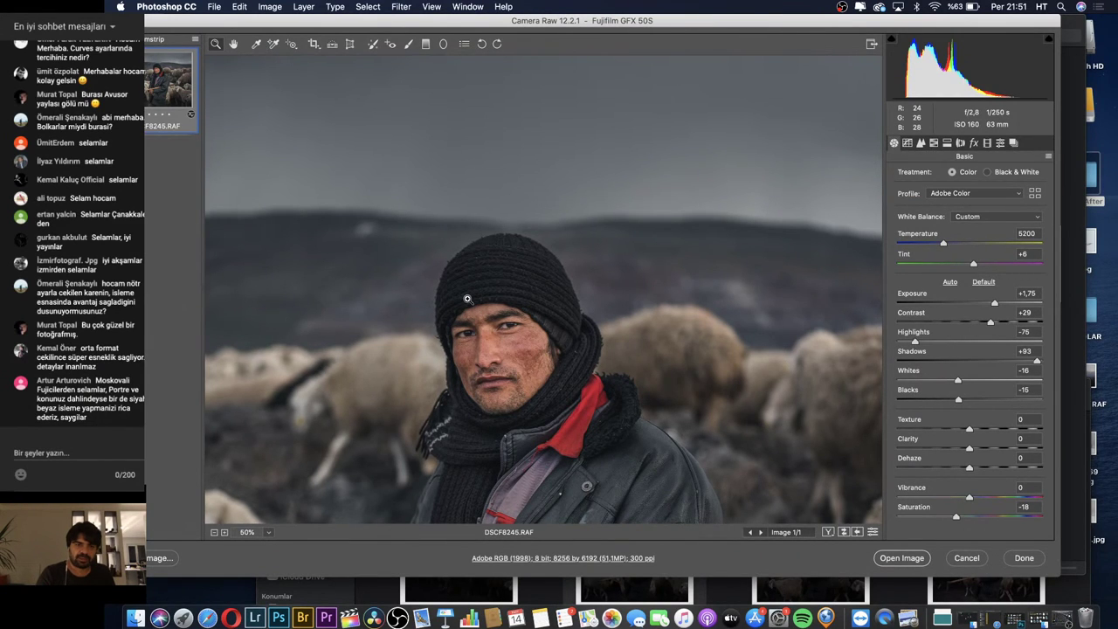
left_click(233, 45)
double_click(233, 45)
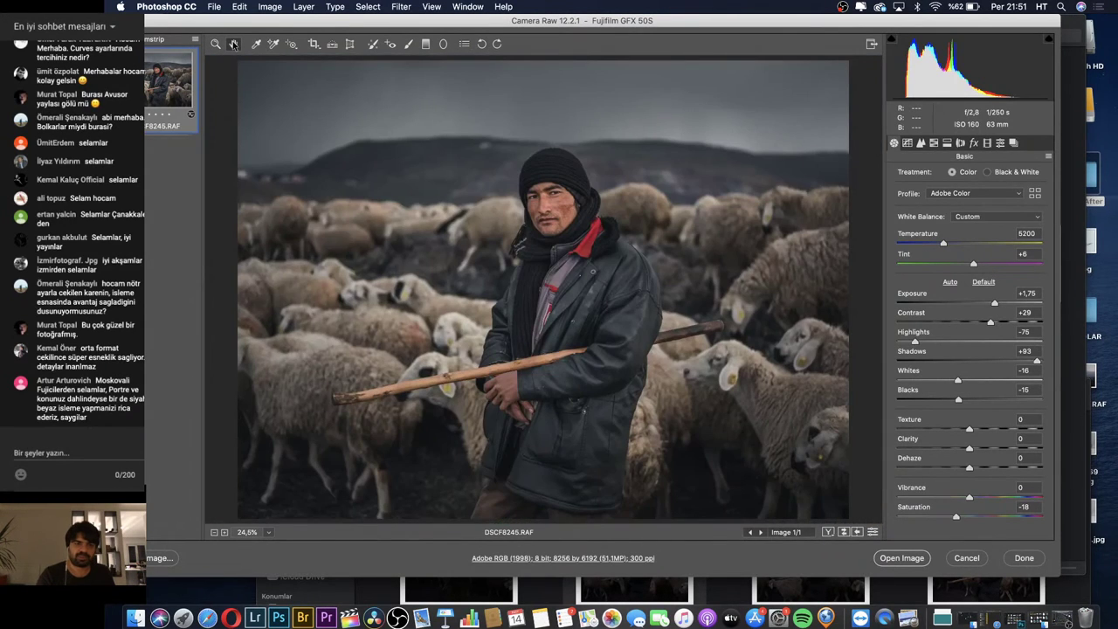
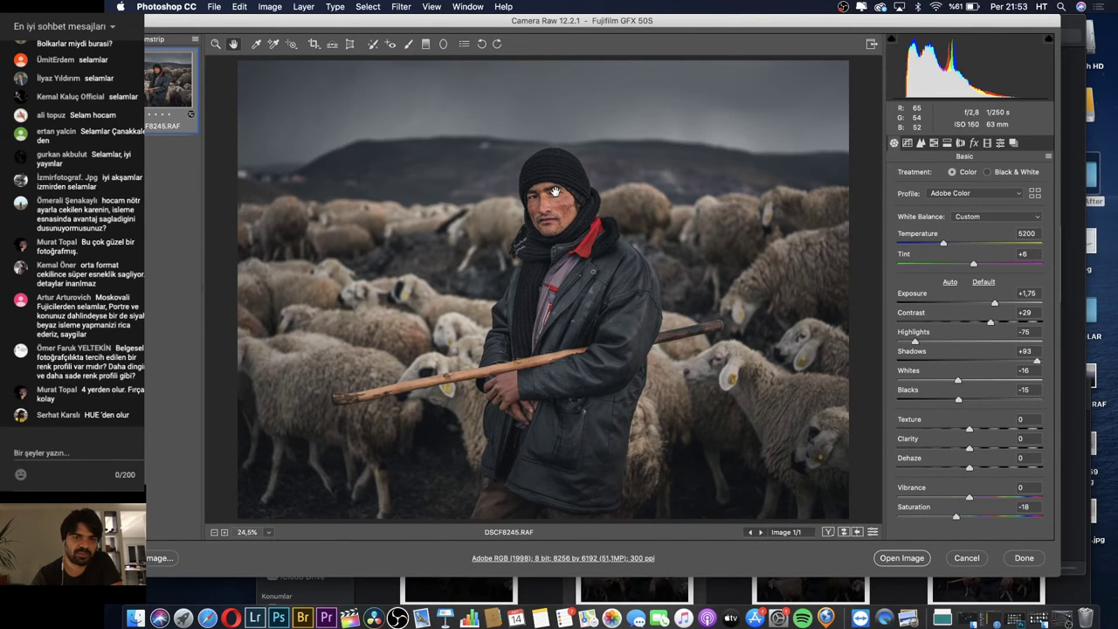
Drag the Targeted Adjustment tool in Hue mode on the shepherd's face to set Reds +12, Oranges +25
left_click(292, 45)
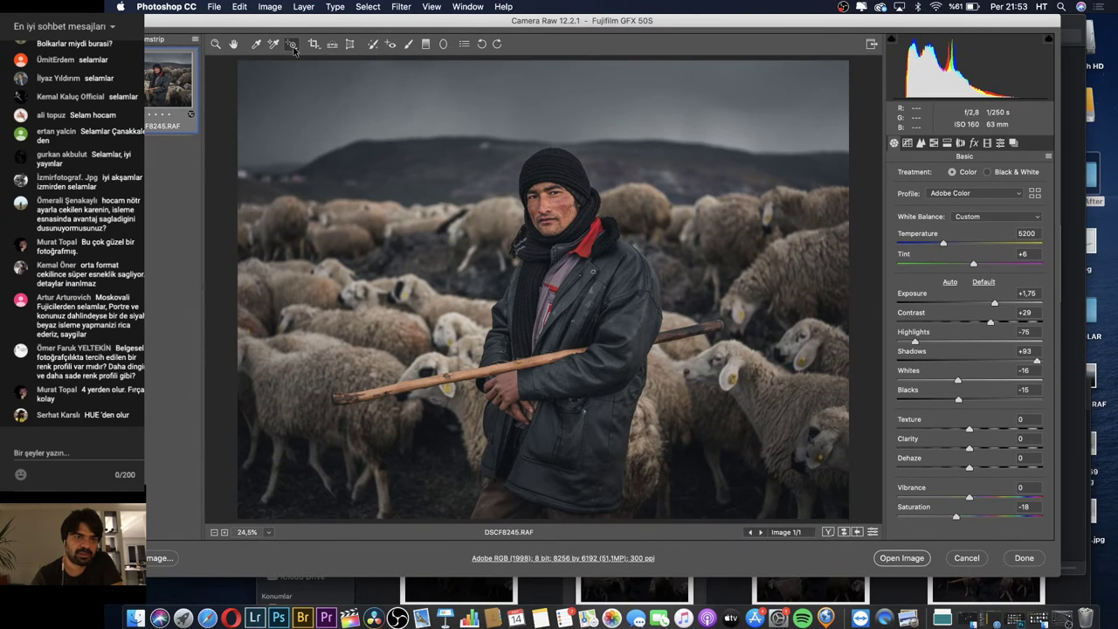
left_click(294, 49)
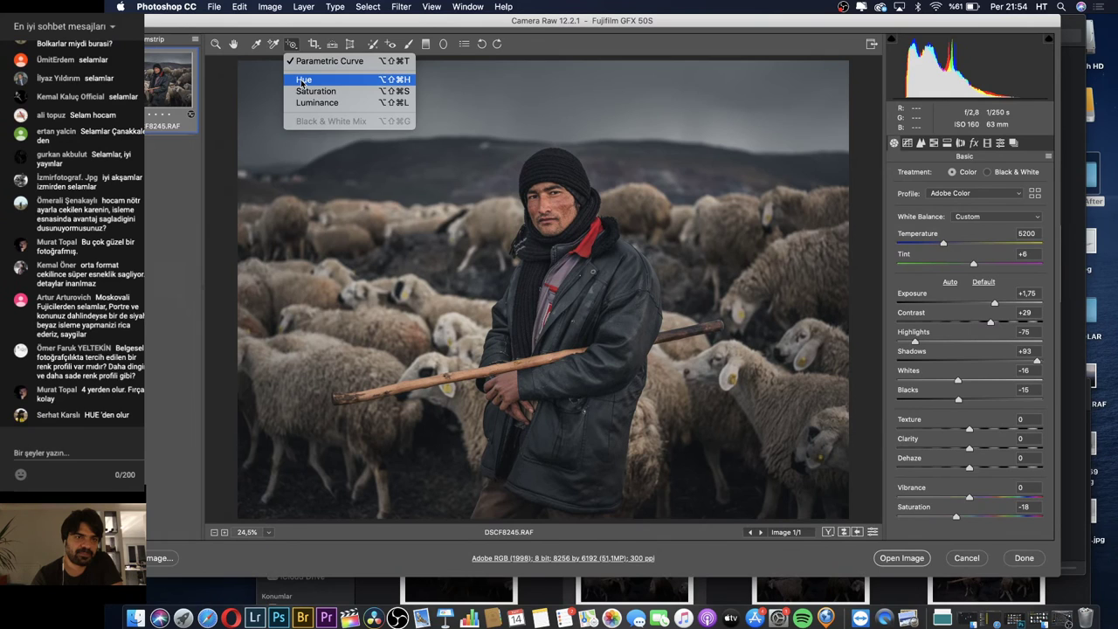
left_click(316, 80)
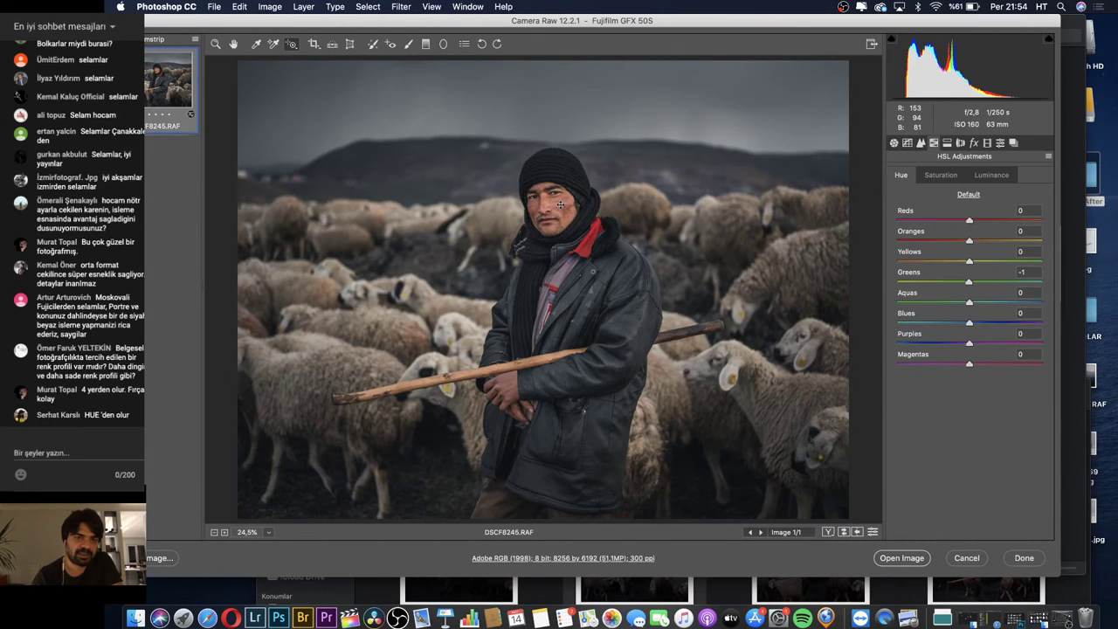
mouse_move(560, 179)
left_mouse_down()
mouse_move(548, 212)
mouse_move(547, 188)
mouse_move(542, 199)
left_mouse_up()
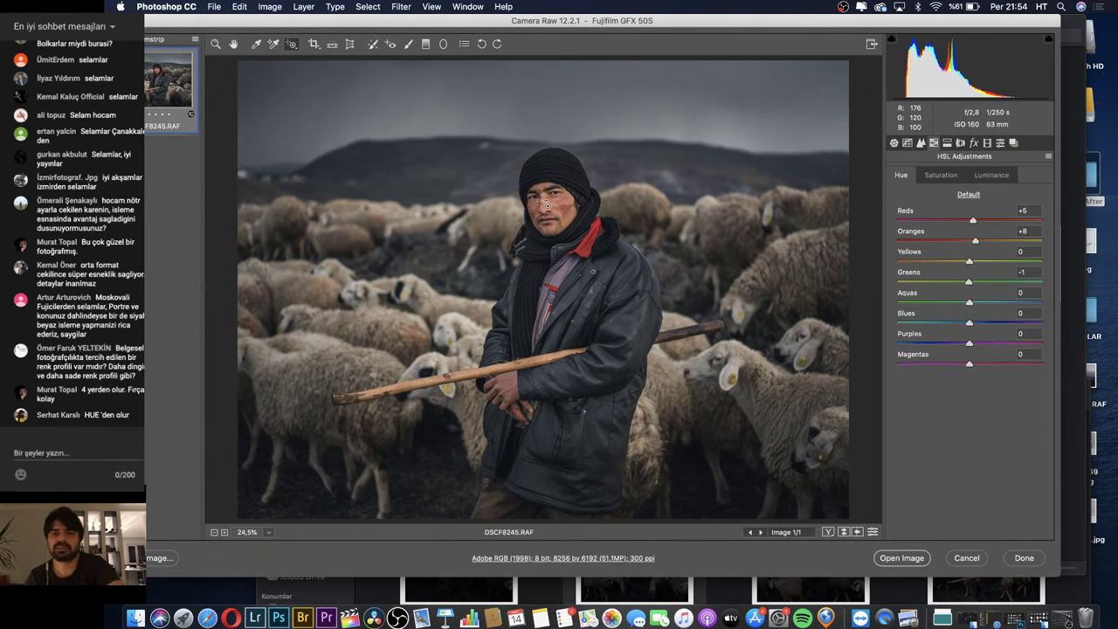
left_click_drag(571, 211, 556, 195)
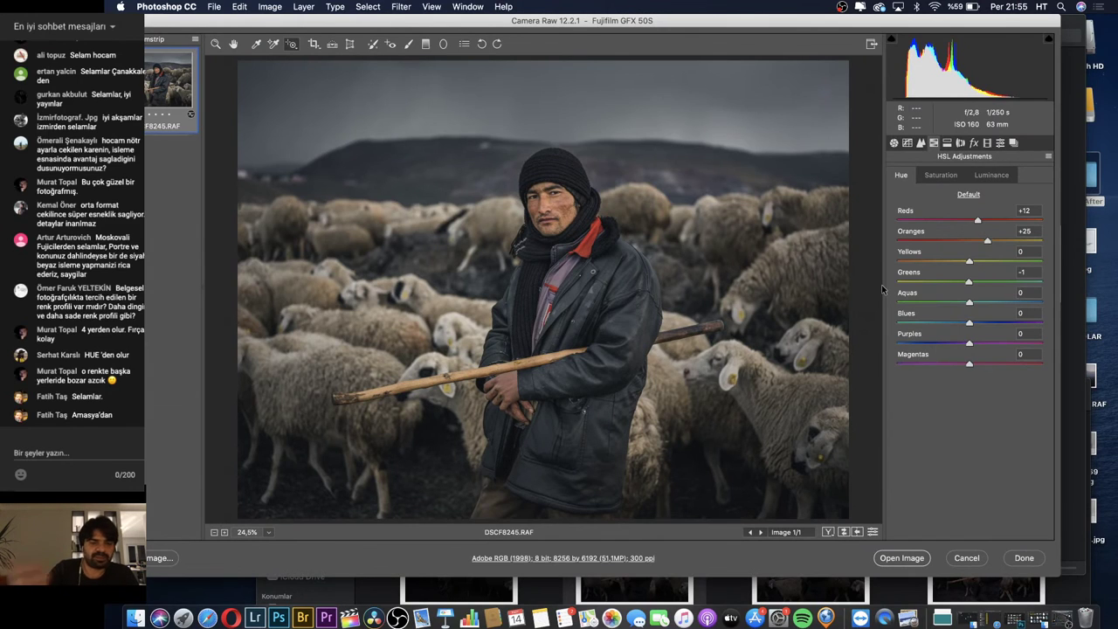
Cancel the shepherd photo and open DSCF9970.RAF from Finder in Camera Raw
left_click(971, 561)
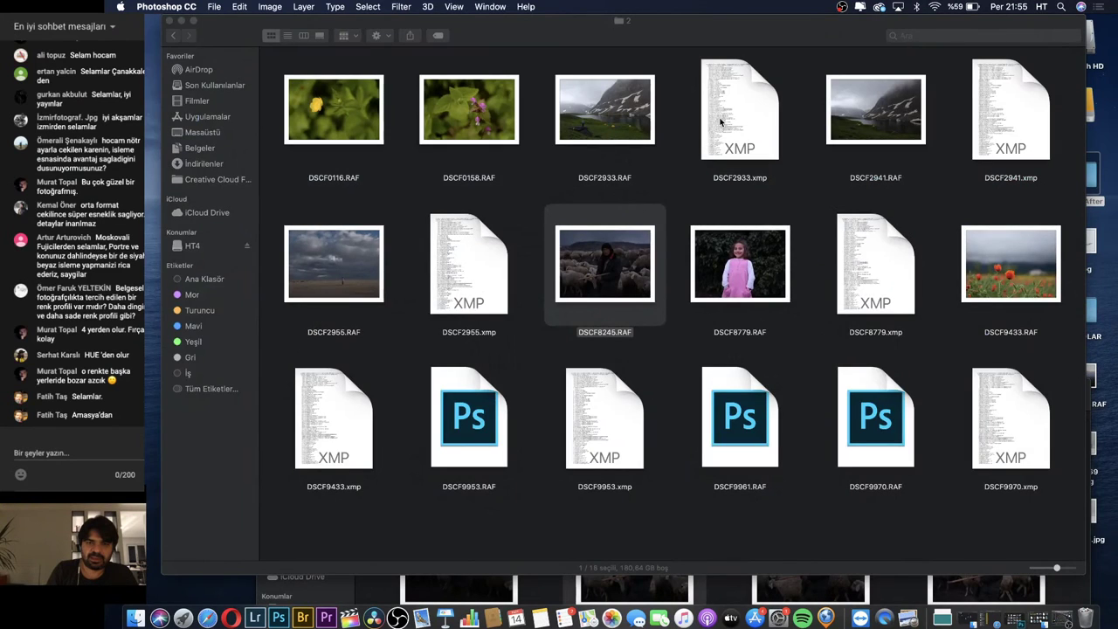
left_click_drag(767, 26, 728, 22)
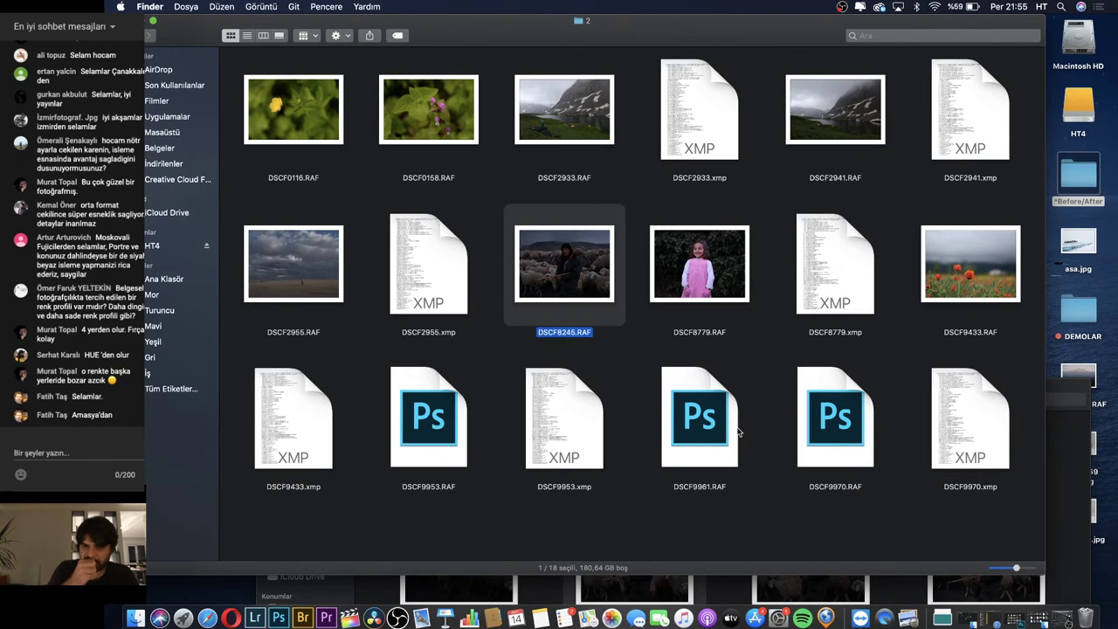
double_click(834, 446)
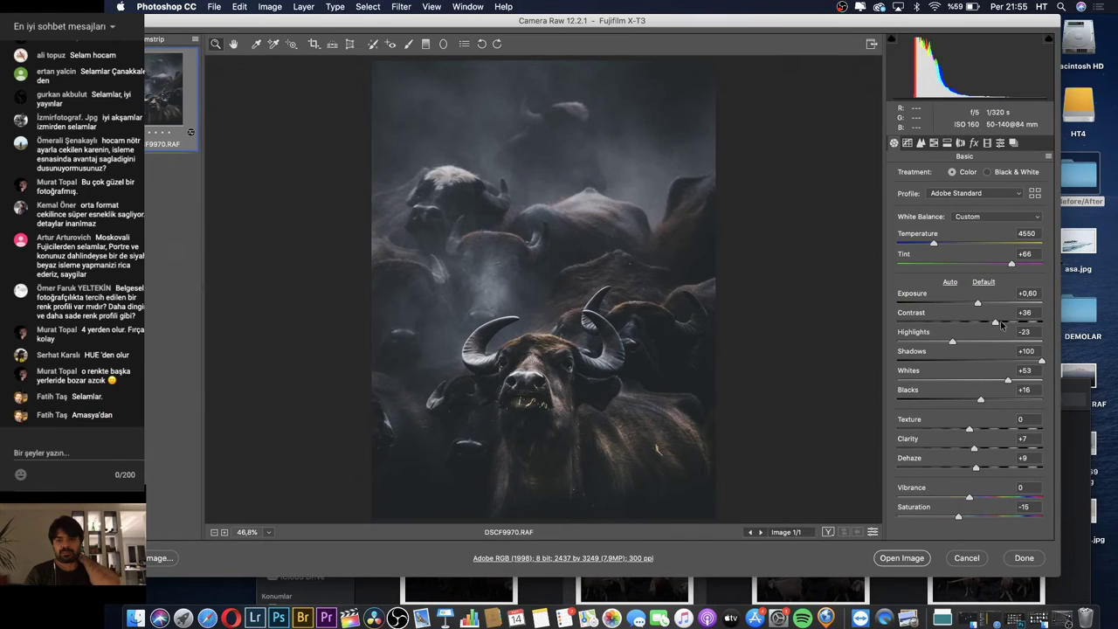
Review the buffalo photo's Tone Curve and Split Toning, then cancel and open DSCF9433.RAF
left_click(908, 144)
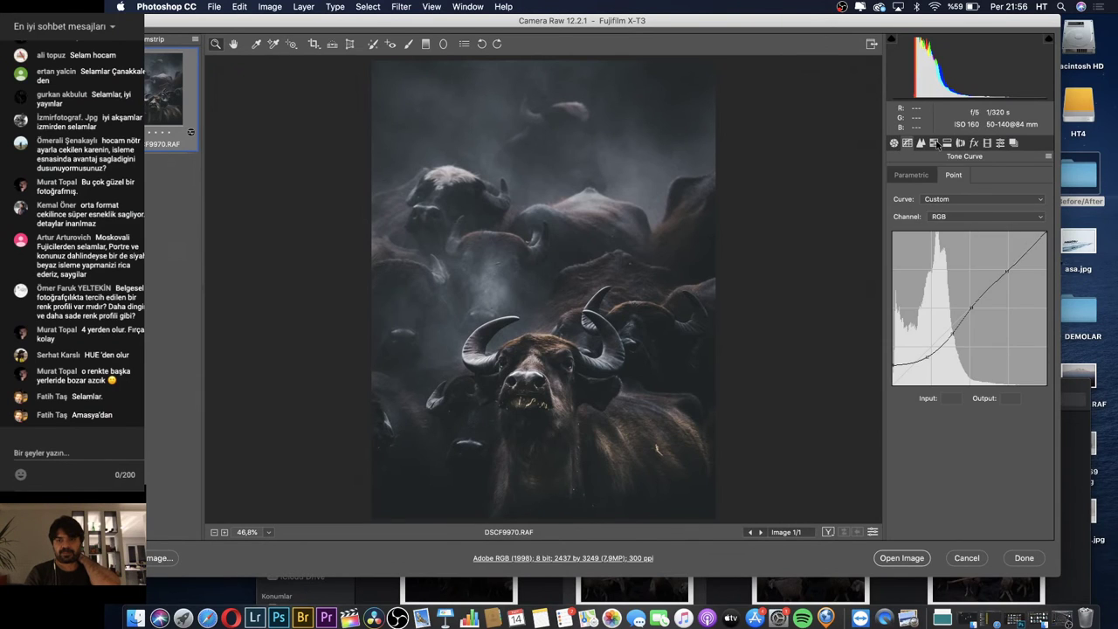
left_click(935, 144)
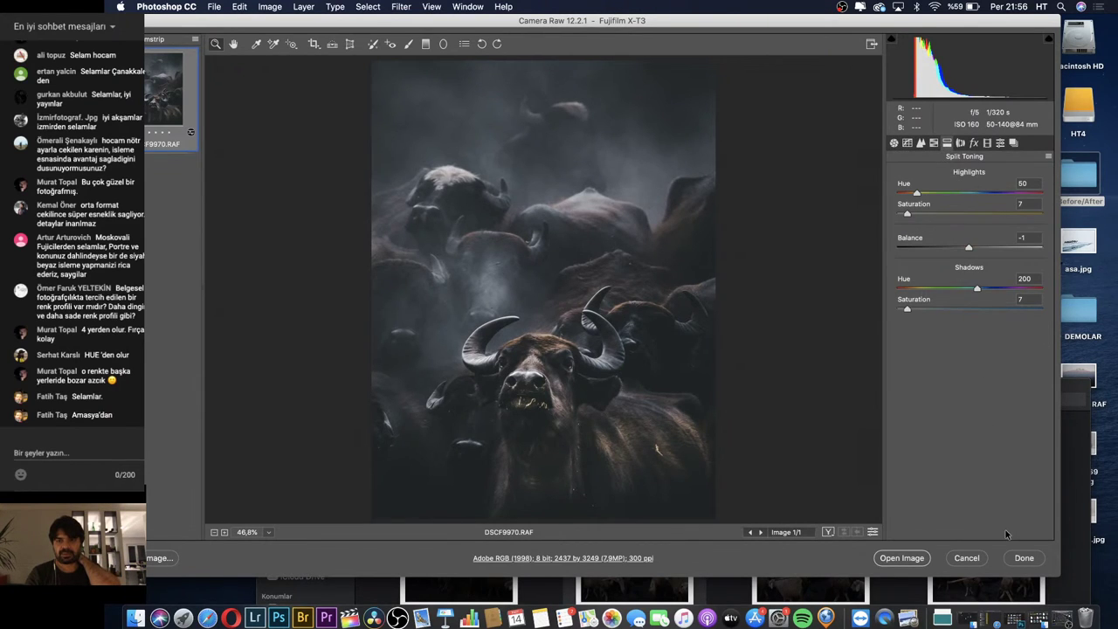
left_click(967, 558)
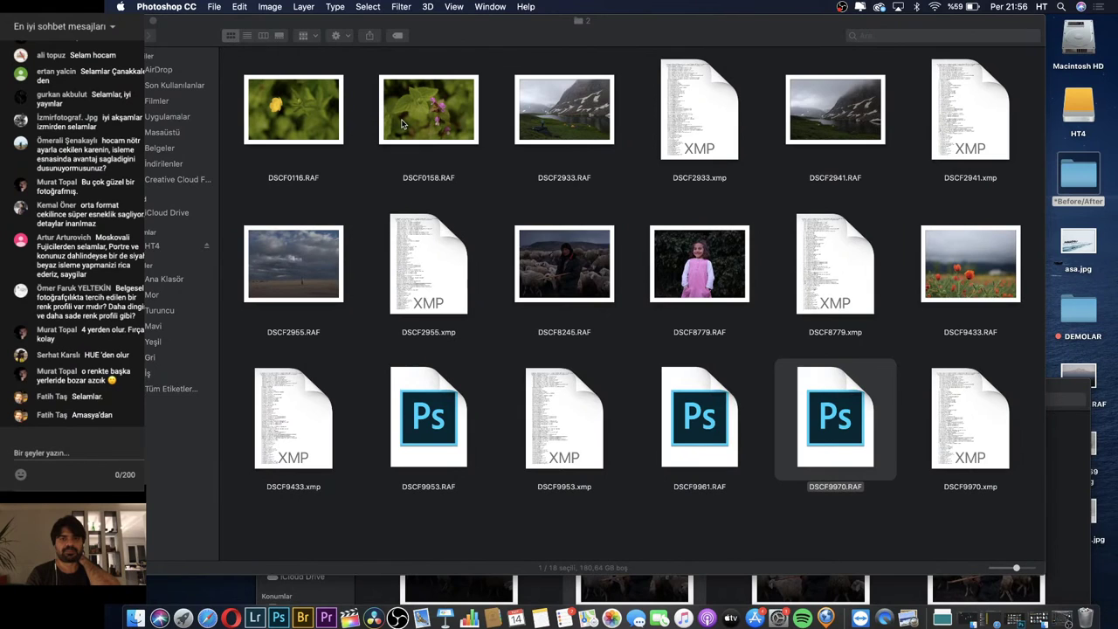
left_click(971, 284)
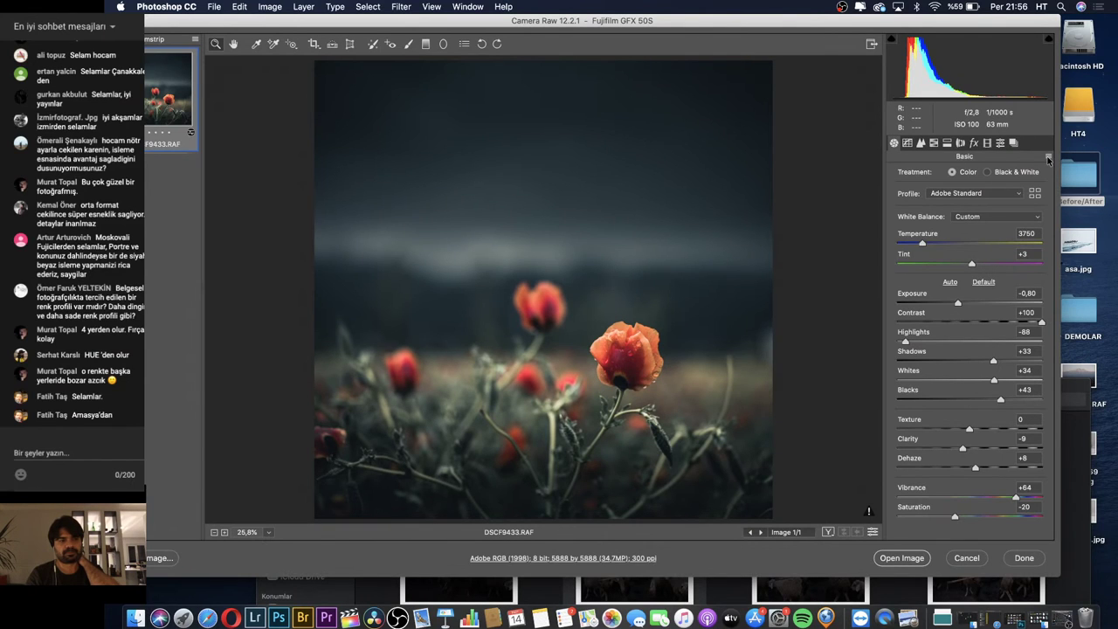
Reset the poppy photo's settings to Camera Raw Defaults
left_click(1047, 157)
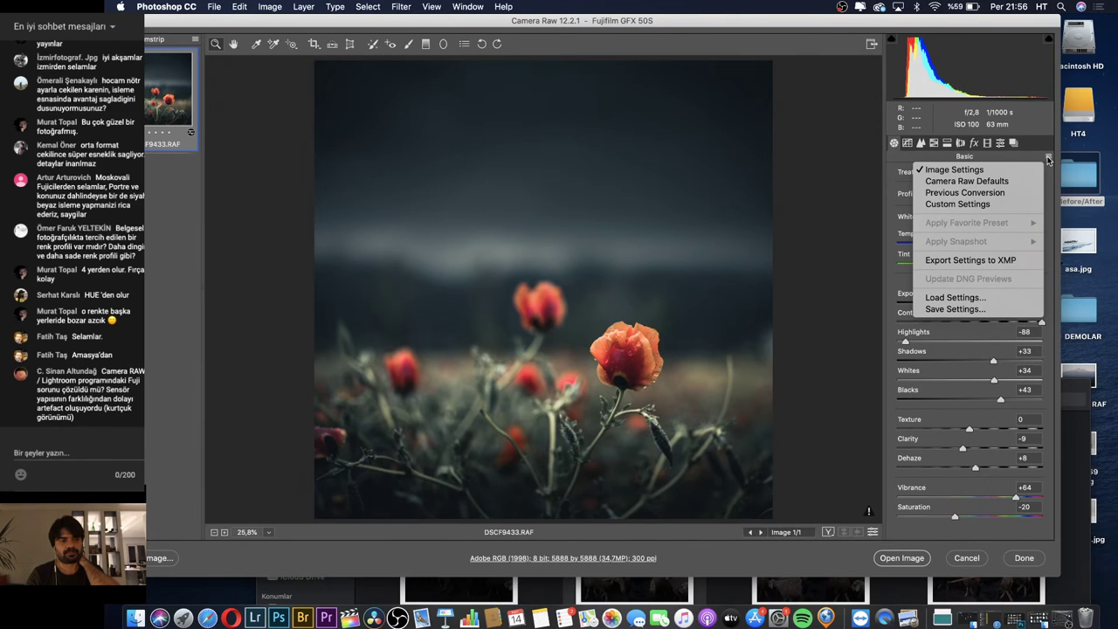
left_click(1017, 182)
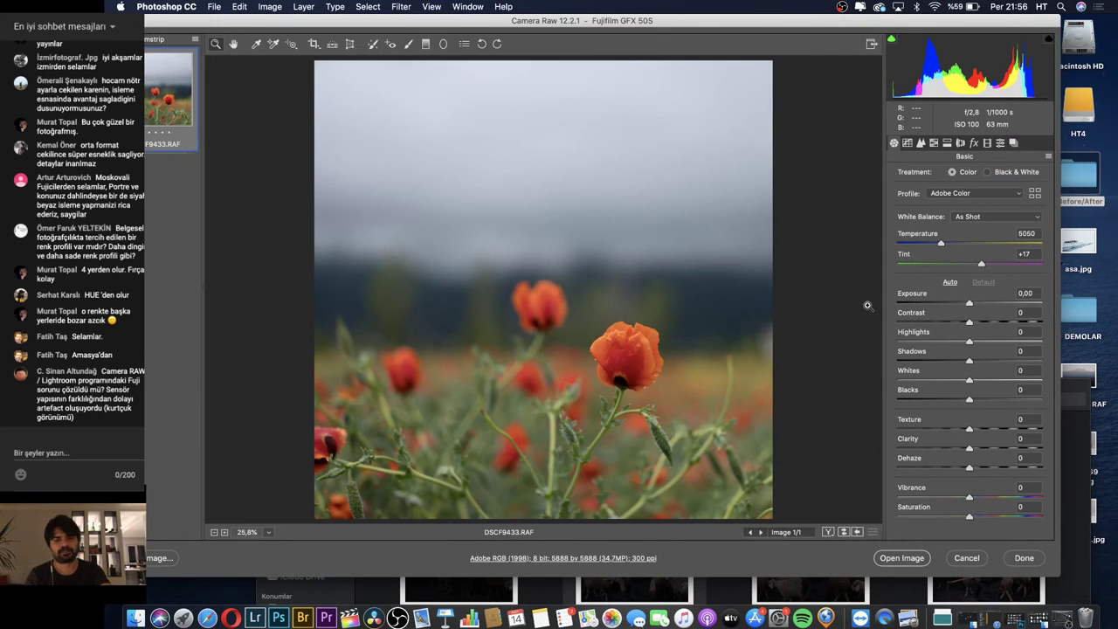
left_click(844, 533)
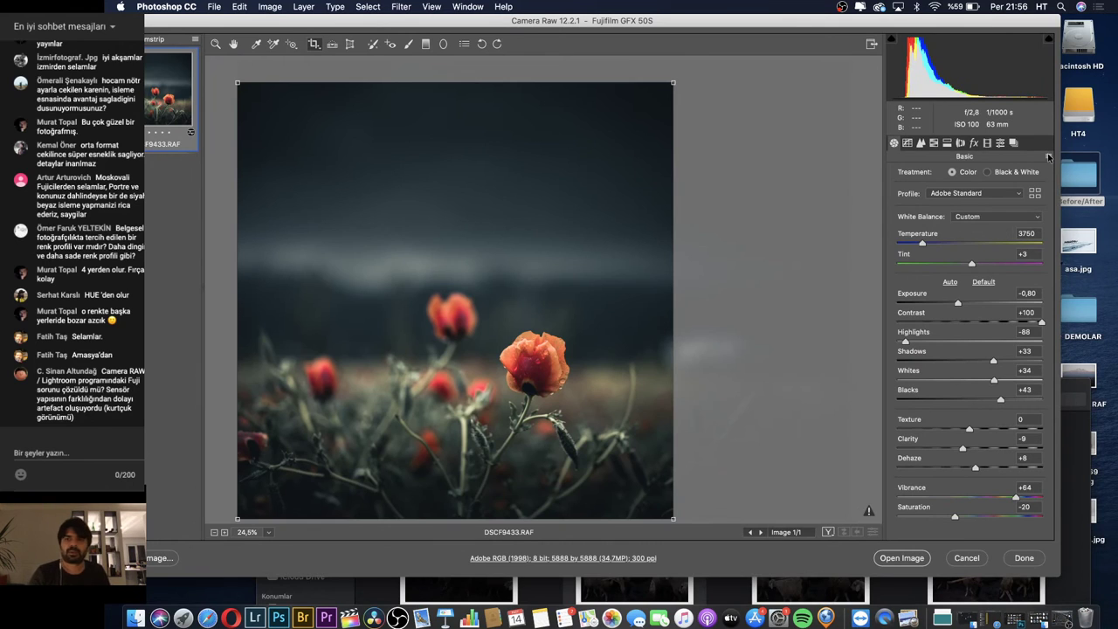
left_click(1048, 155)
left_click(967, 181)
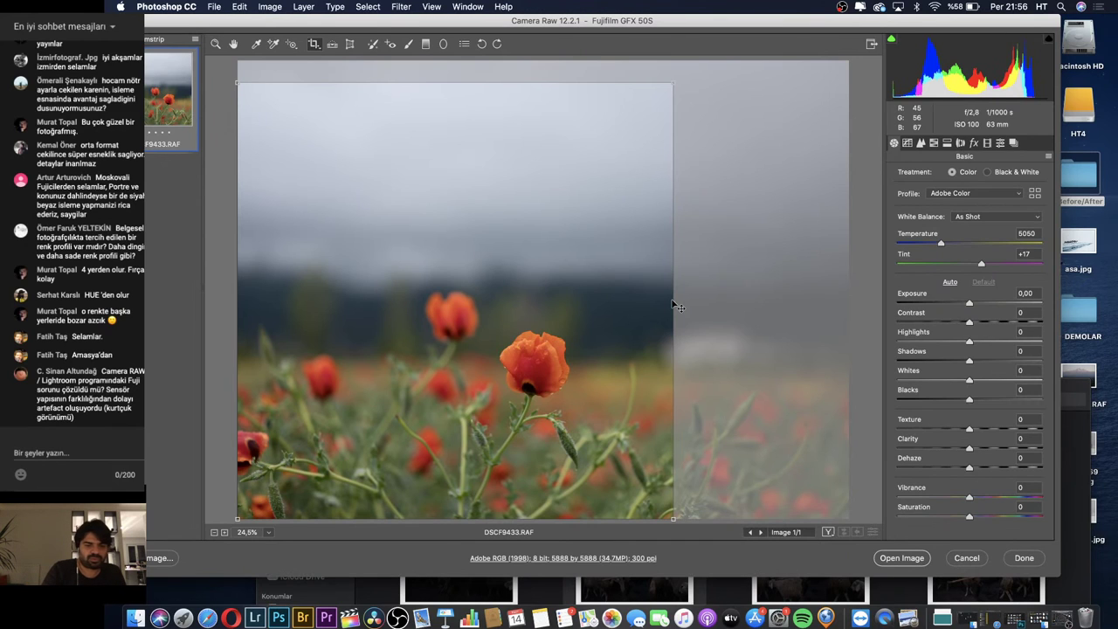
Clear the crop to restore the full 8256 by 6192 frame
key("Return")
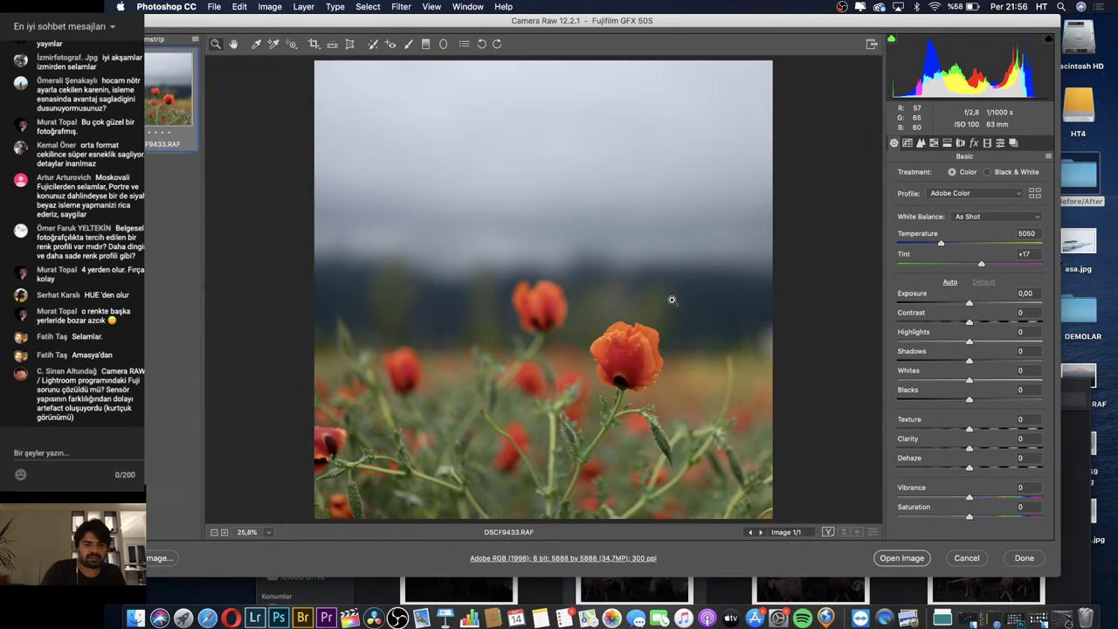
key("c")
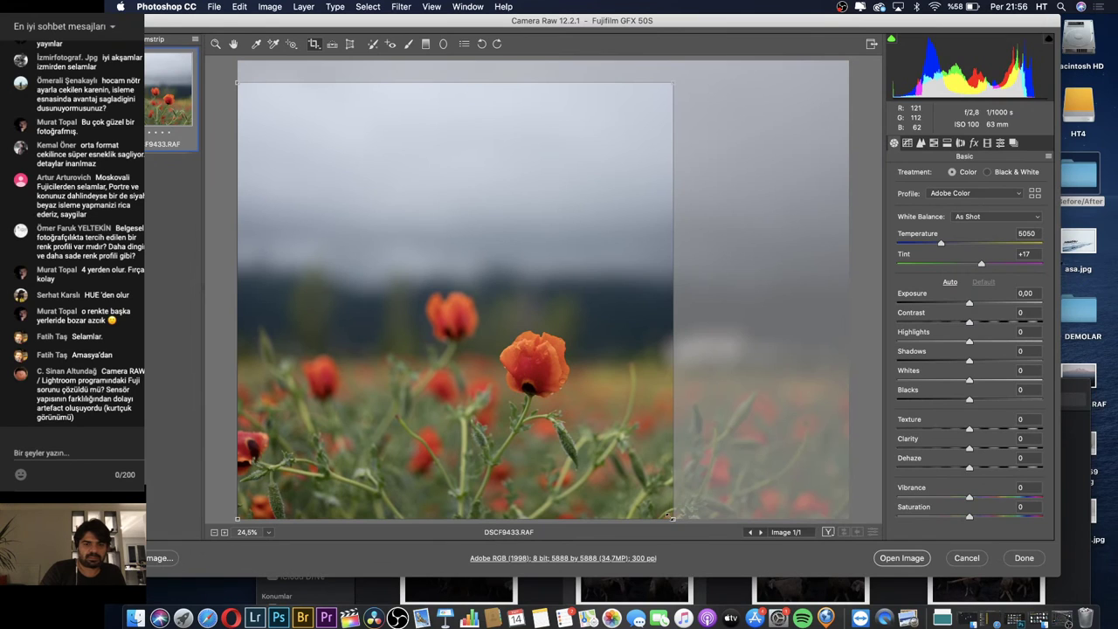
left_click_drag(670, 517, 664, 510)
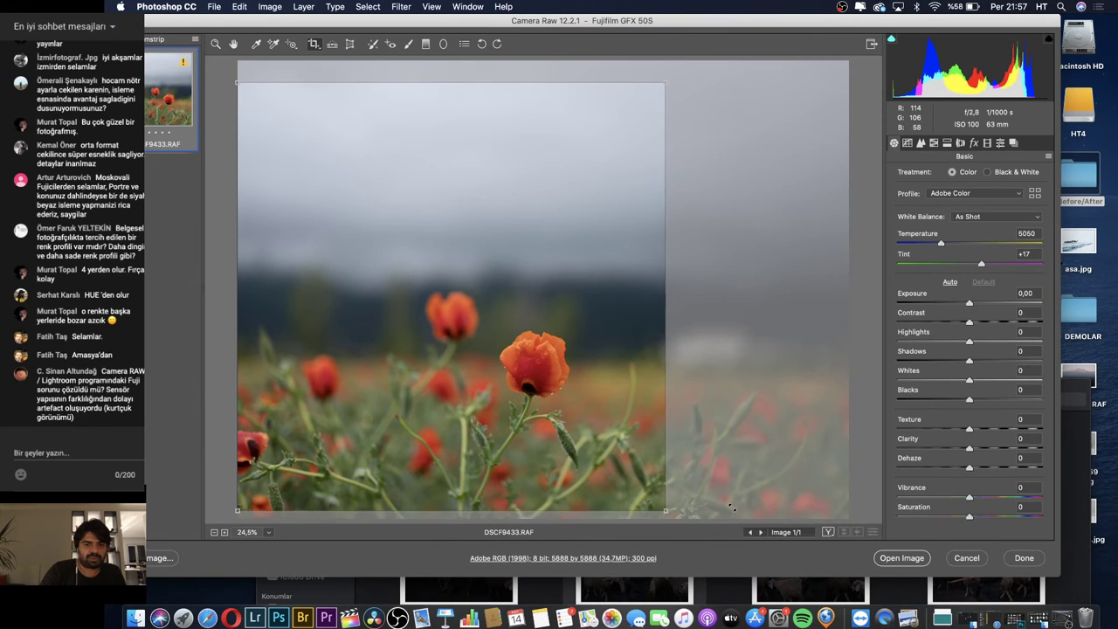
right_click(539, 309)
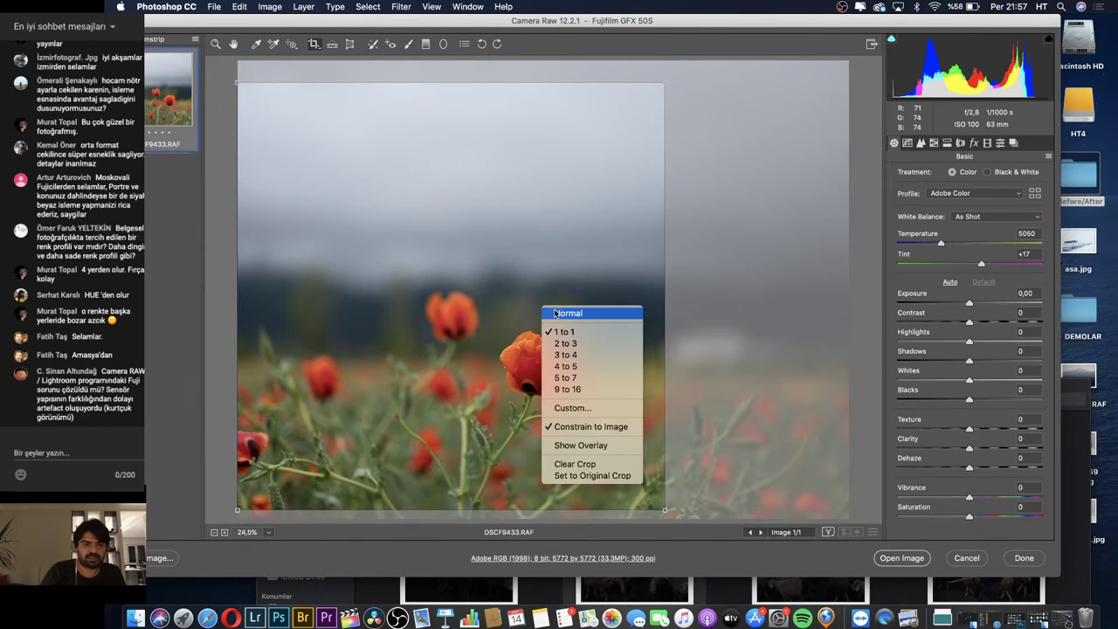
left_click(582, 464)
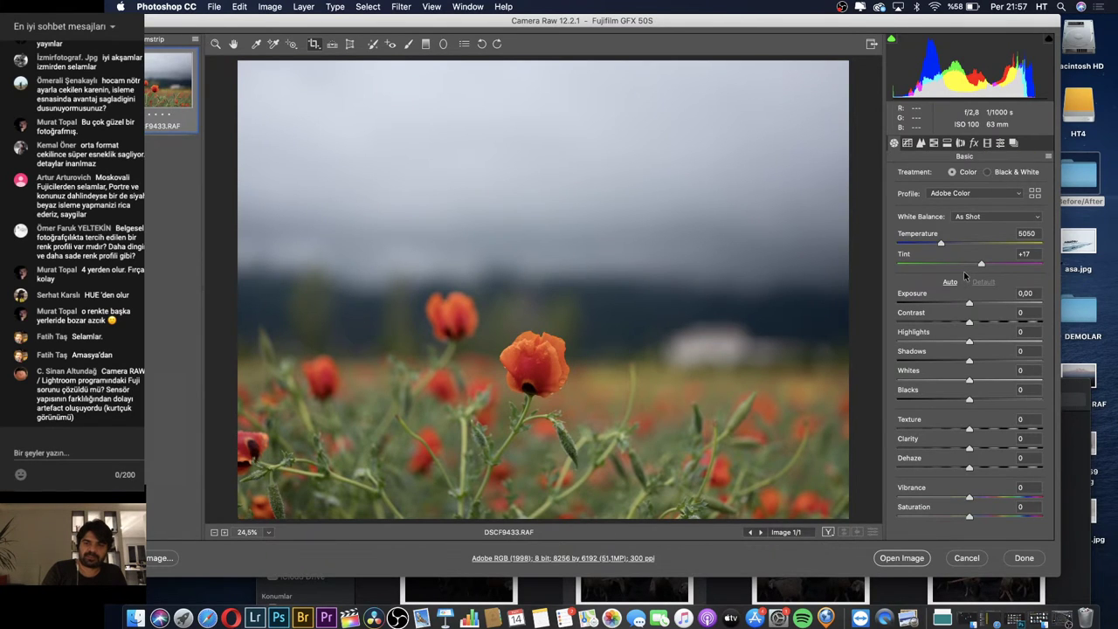
Set Exposure -0.70, Shadows +54, Whites +64 and Blacks -21 in the Basic panel
left_click_drag(967, 303, 955, 304)
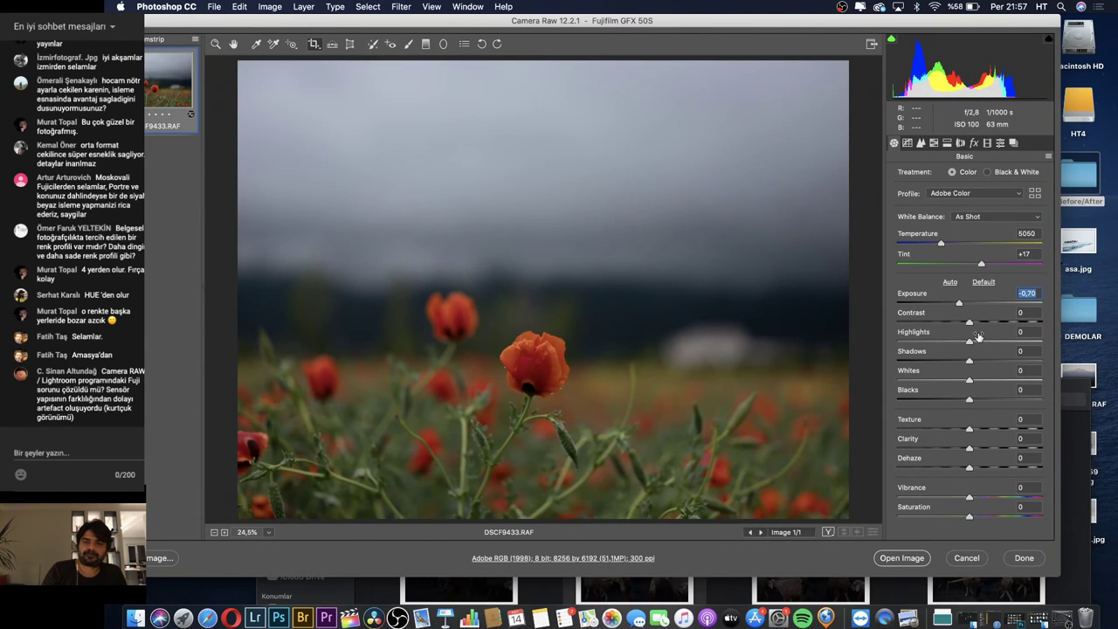
left_click_drag(971, 363, 1008, 362)
left_click_drag(960, 401, 1009, 385)
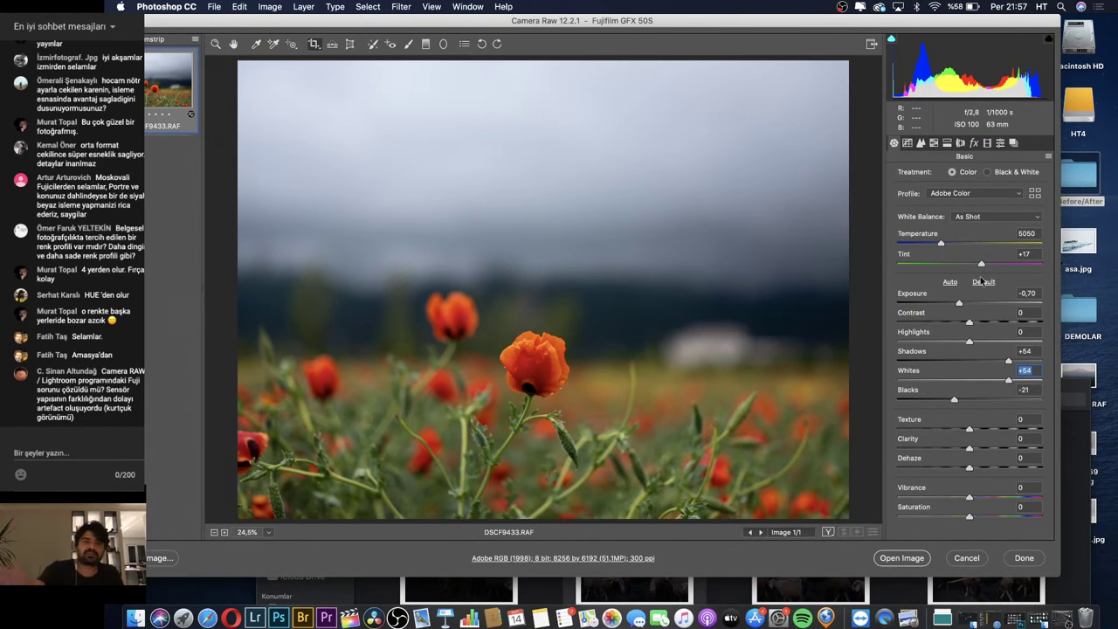
left_click(933, 143)
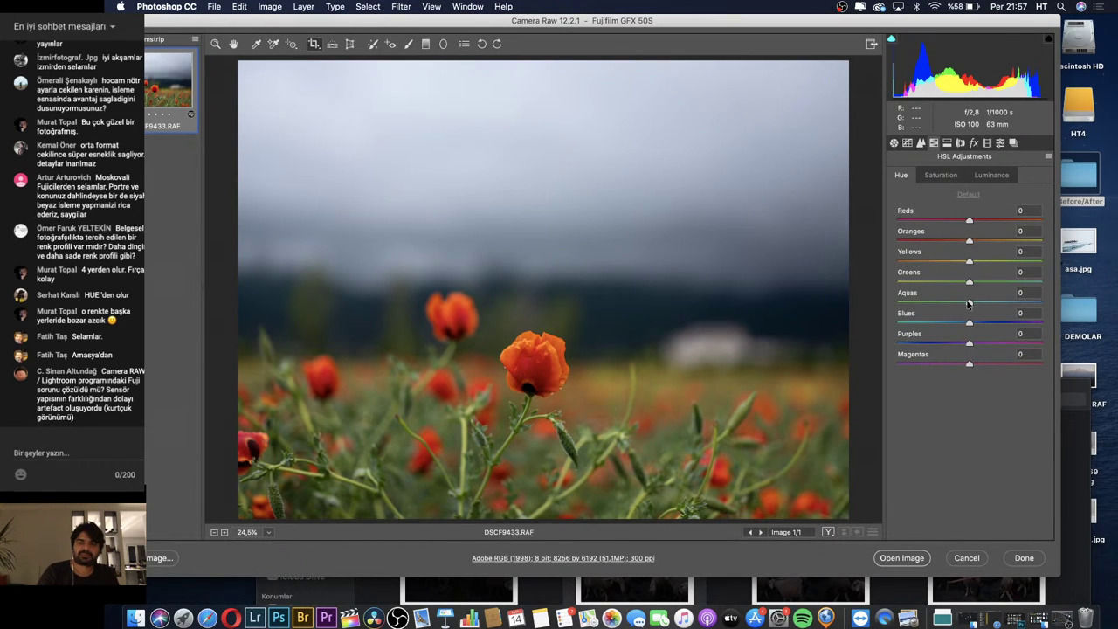
Set HSL saturation to Greens -91, Oranges -43, Aquas -30, Reds -14, Blues -11
left_click(941, 175)
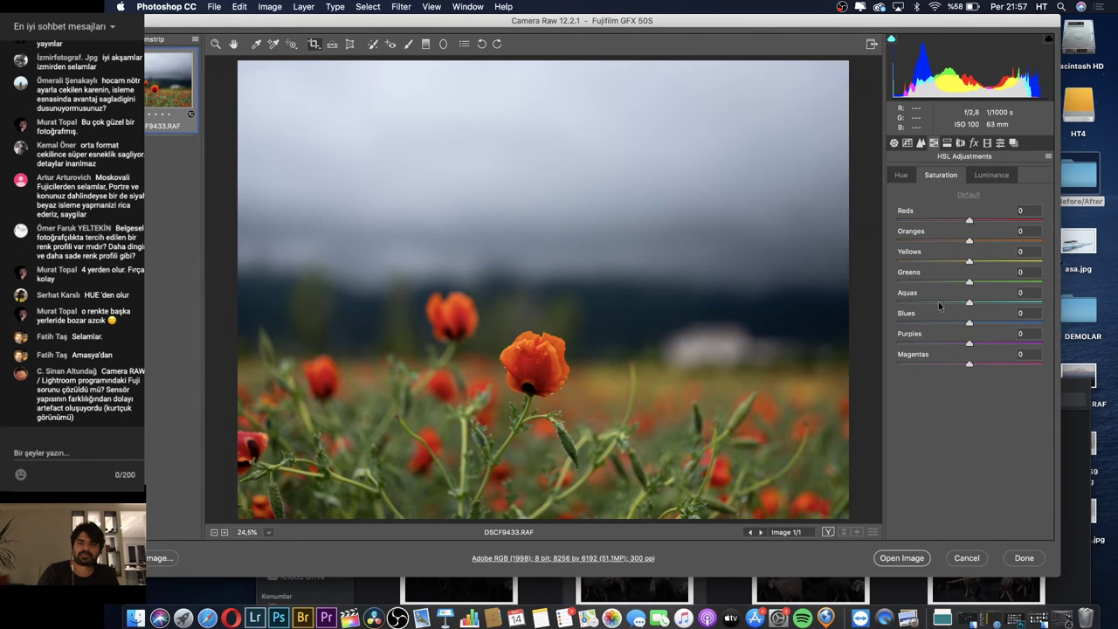
left_click_drag(968, 323, 1023, 323)
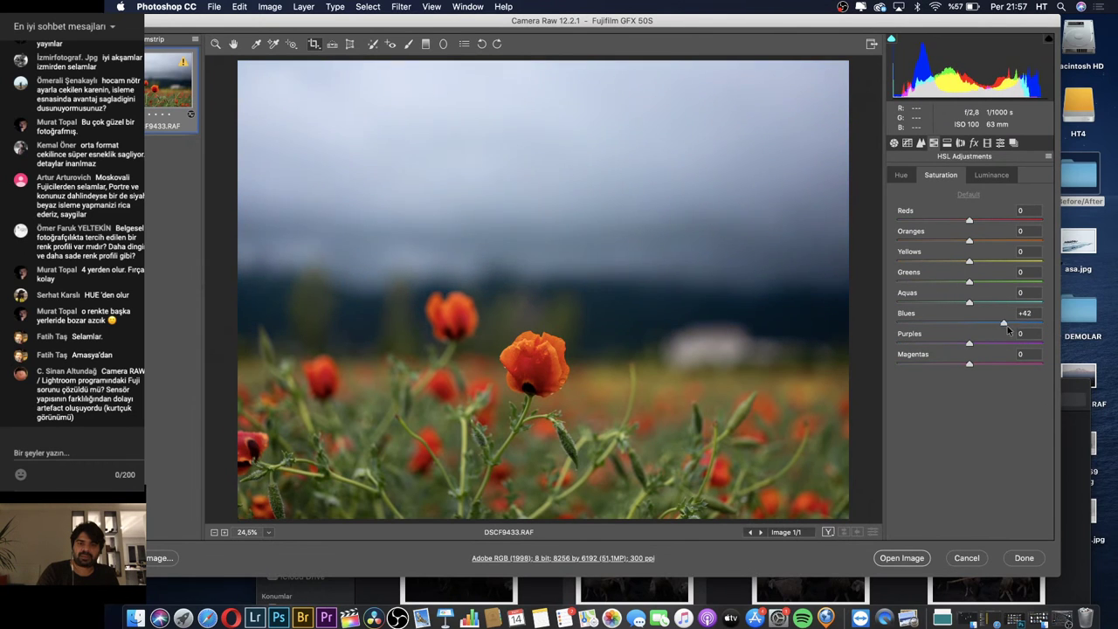
mouse_move(1024, 323)
left_mouse_down()
mouse_move(885, 326)
mouse_move(961, 329)
left_mouse_up()
left_click_drag(969, 282, 892, 292)
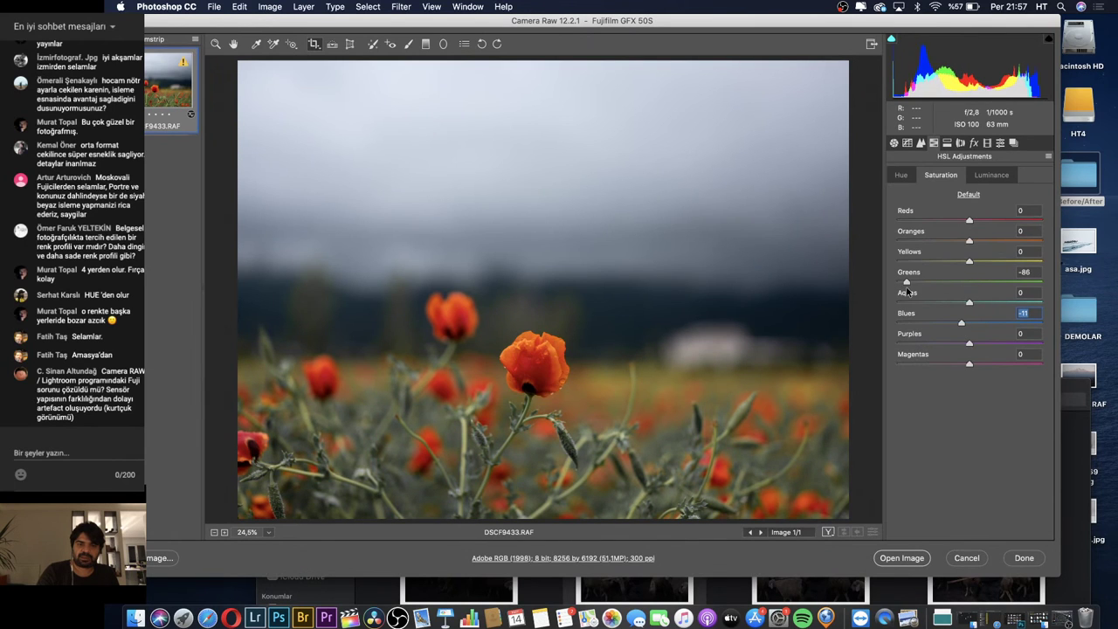
left_click_drag(896, 294, 945, 312)
left_click_drag(968, 241, 936, 248)
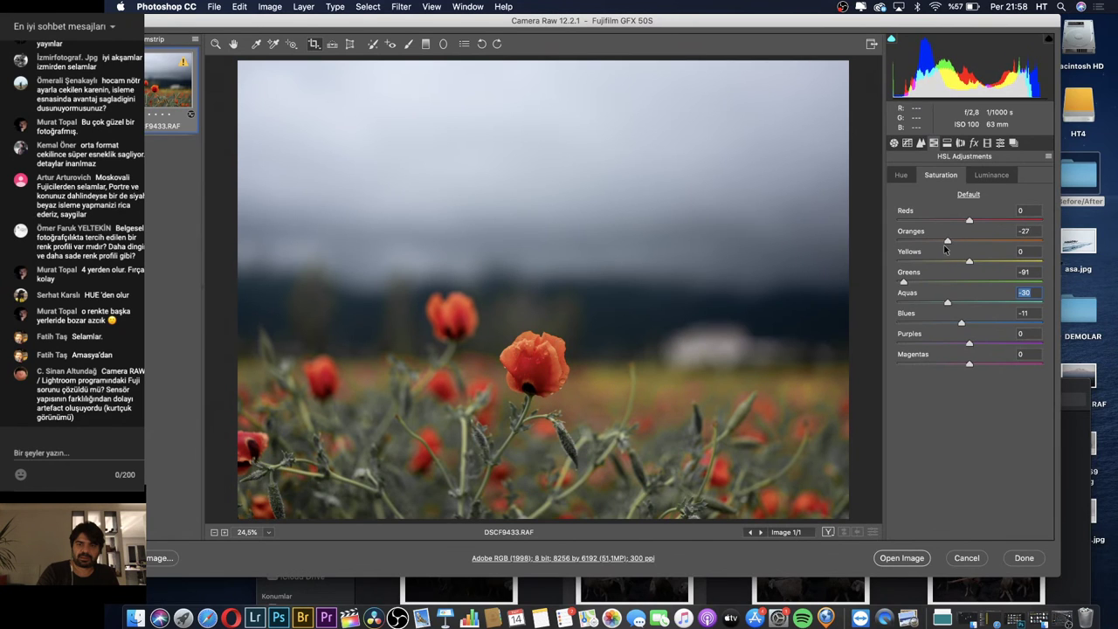
left_click_drag(968, 221, 959, 227)
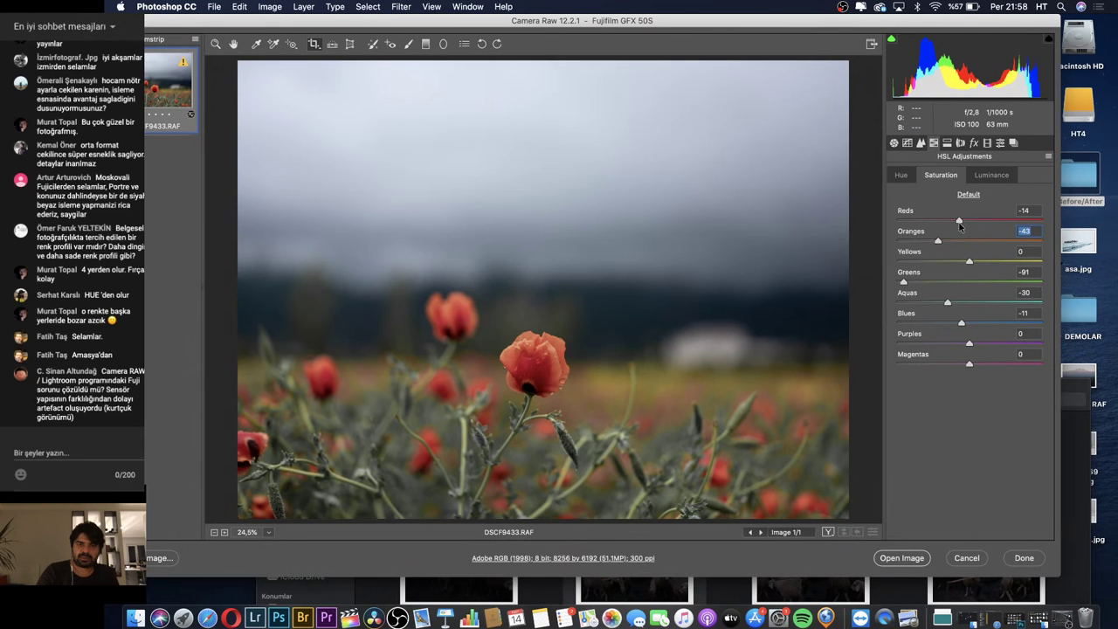
left_click(958, 223)
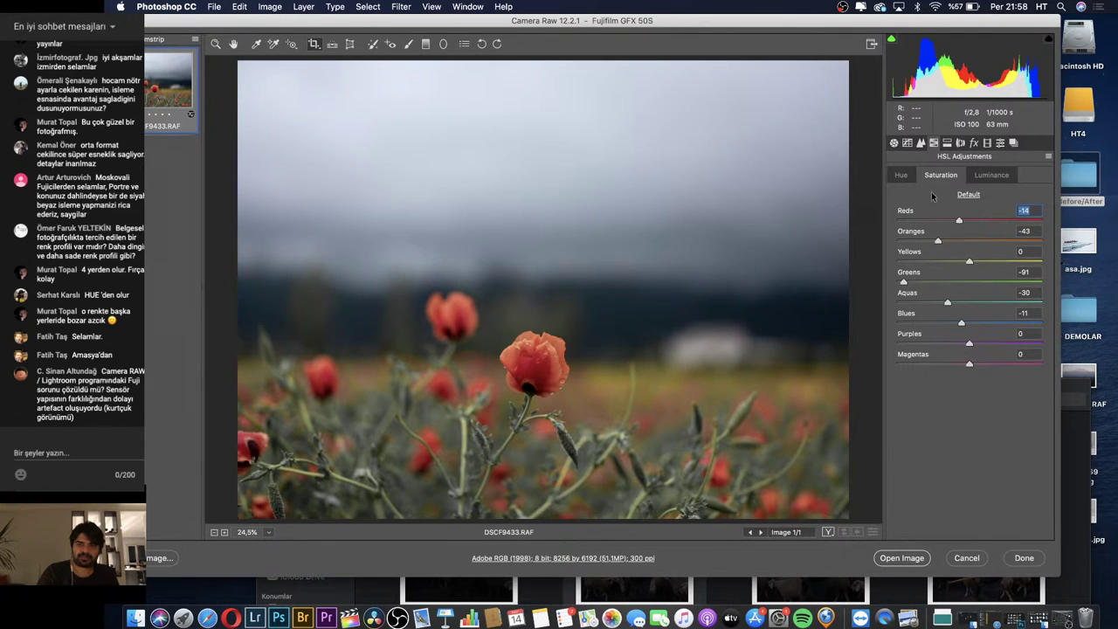
left_click(908, 143)
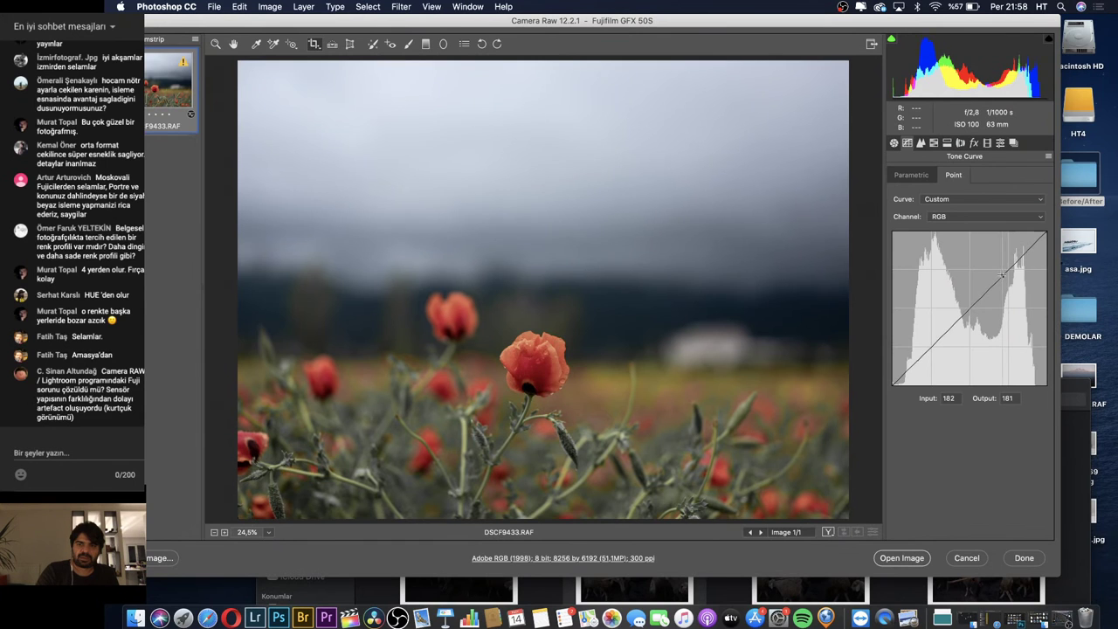
Add RGB point-curve points mapping input 57 to 44 and 192 to 173
left_click_drag(1001, 274, 1004, 284)
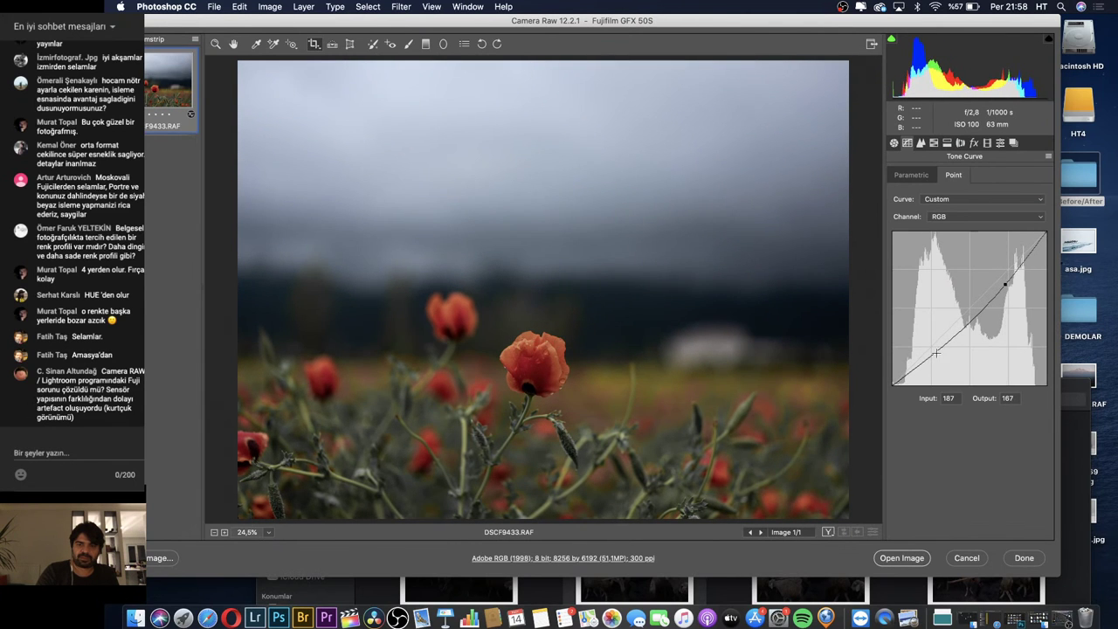
left_click_drag(925, 355, 926, 359)
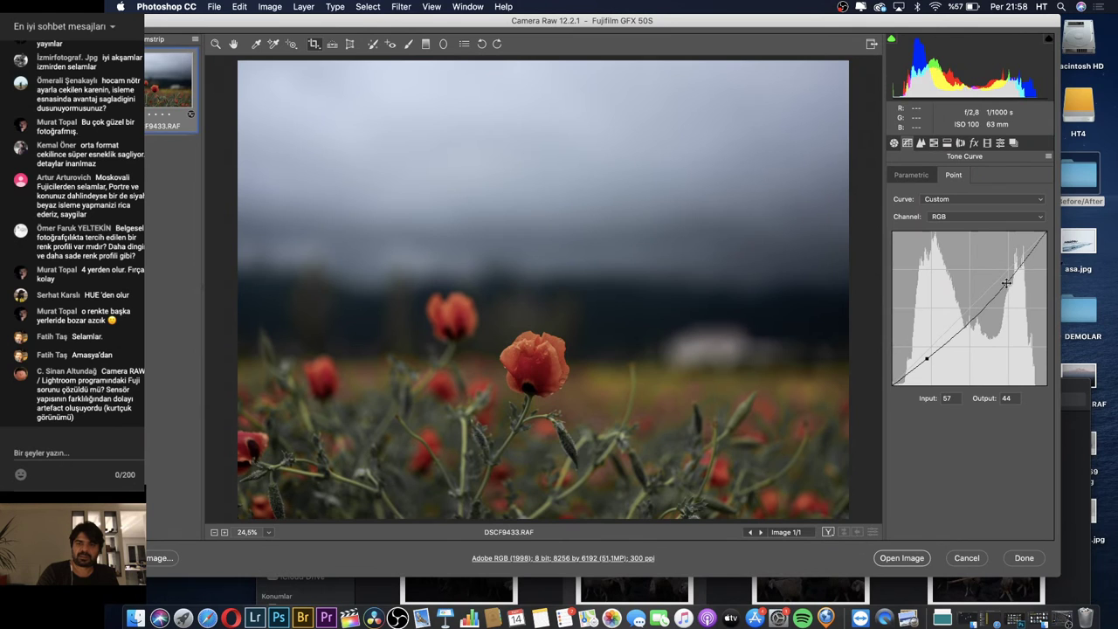
left_click_drag(1005, 285, 1008, 280)
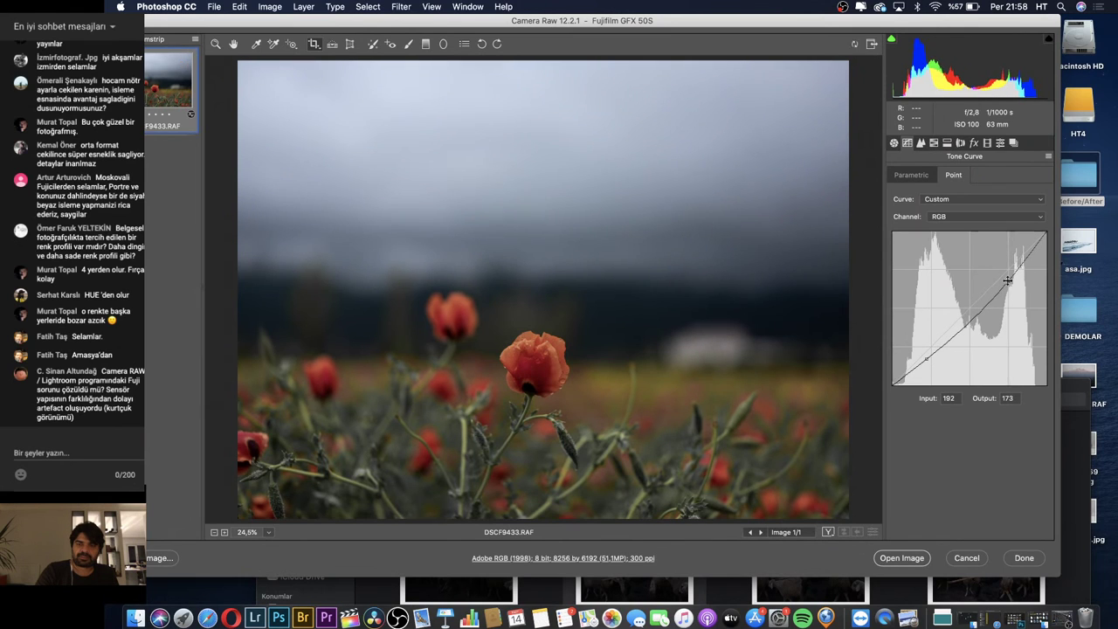
left_click(953, 219)
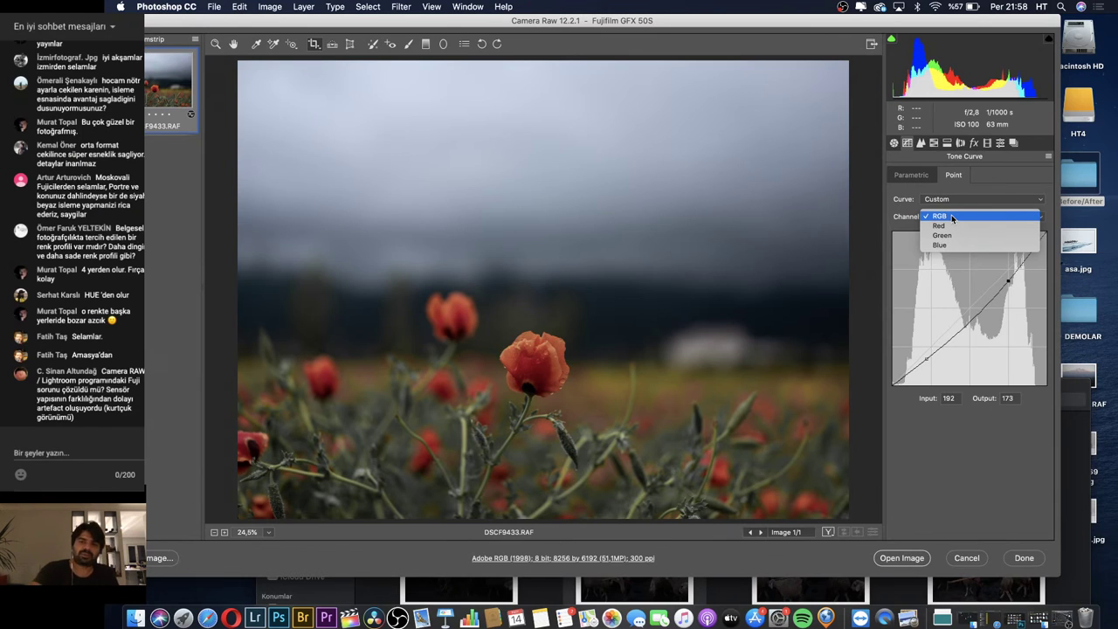
Bend the Red channel curve to map 47 to 43, anchoring 183 at 179
left_click(947, 229)
left_click_drag(1006, 272, 1005, 280)
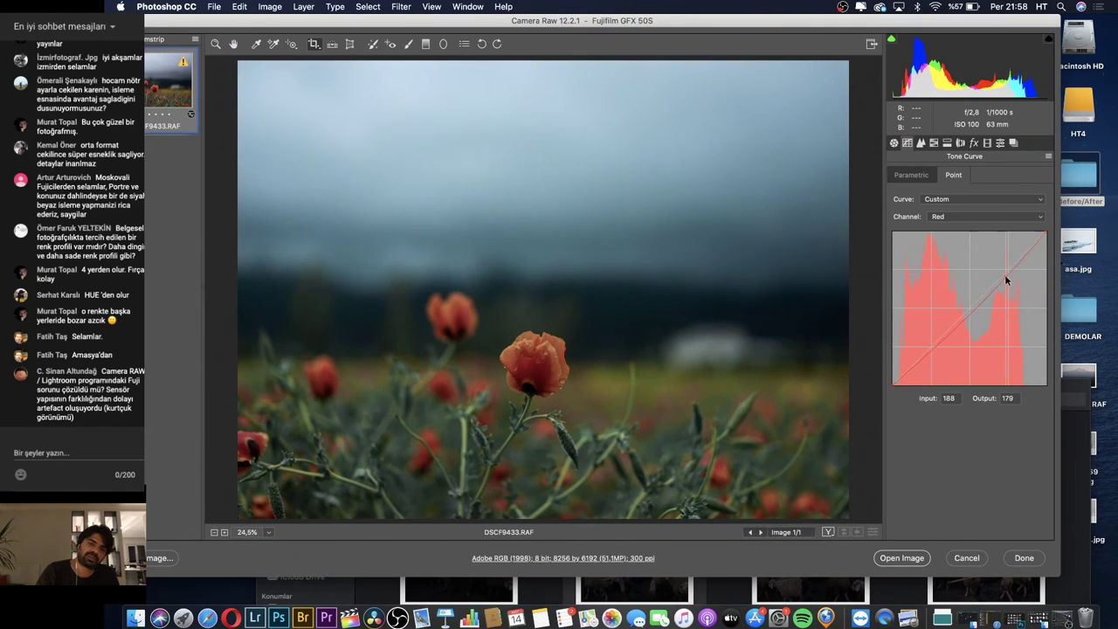
left_click_drag(1005, 280, 1082, 189)
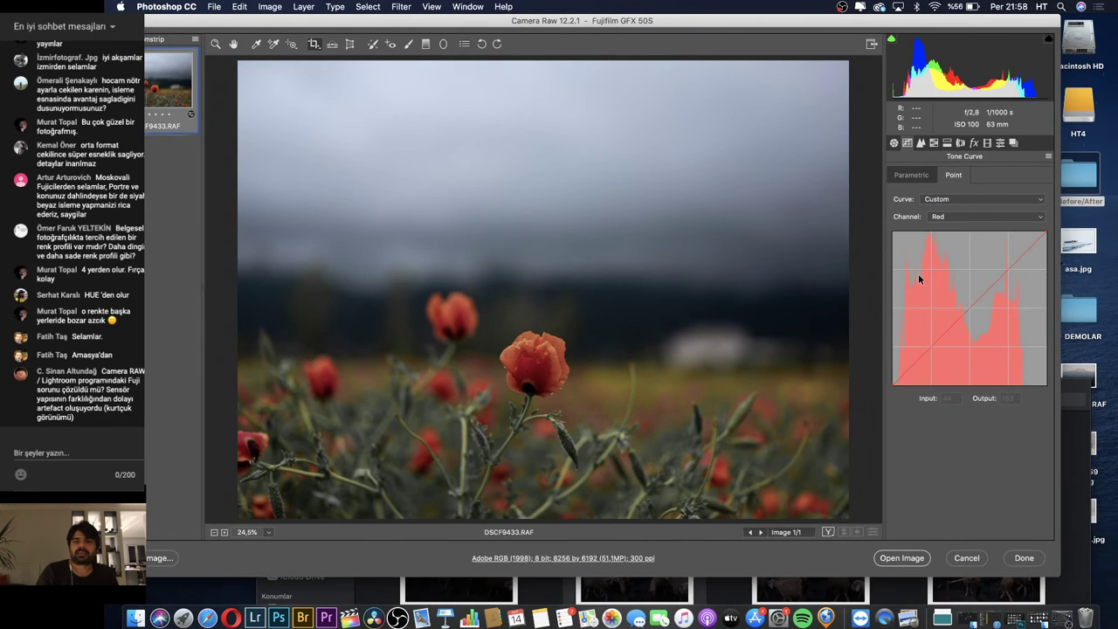
left_click(926, 351)
left_click_drag(926, 354, 919, 351)
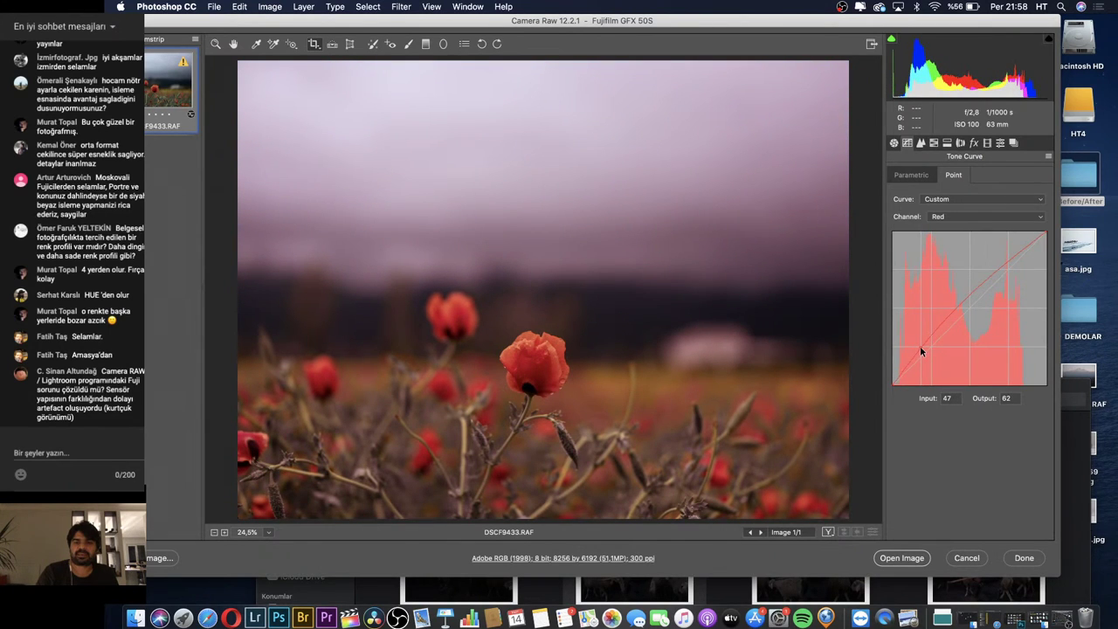
left_click_drag(920, 351, 920, 352)
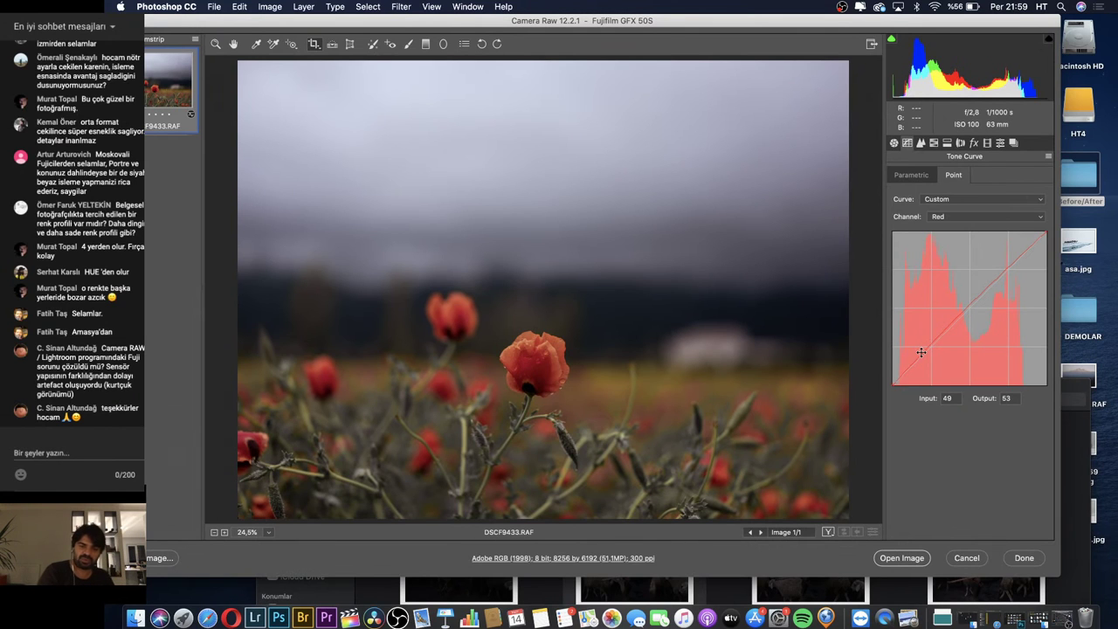
left_click_drag(921, 352, 919, 359)
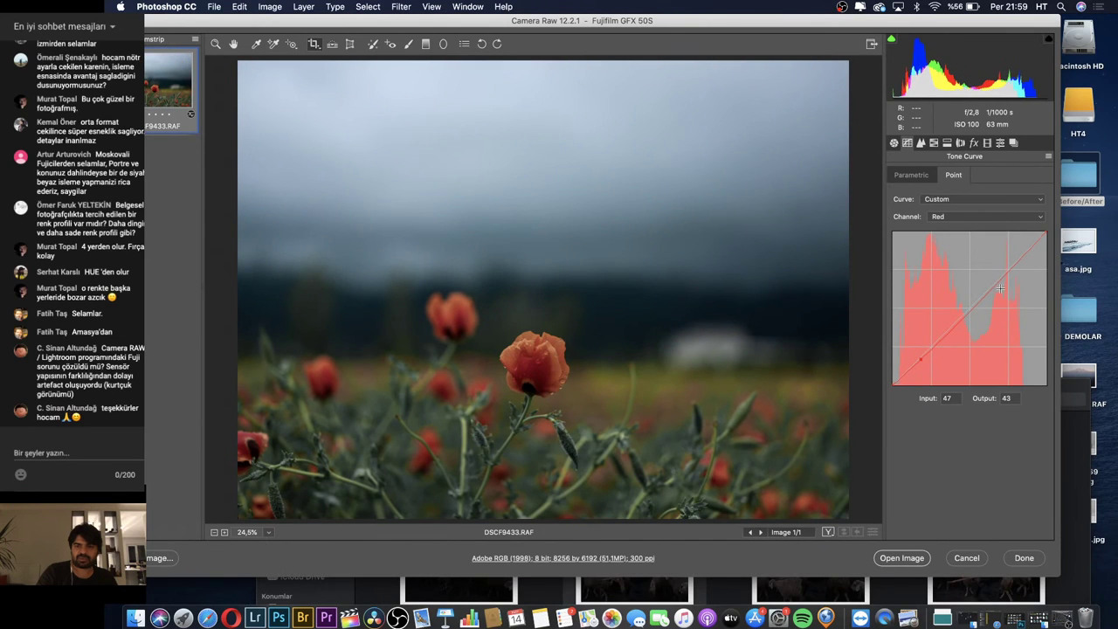
left_click_drag(1002, 274, 1002, 277)
left_click(953, 220)
left_click(948, 225)
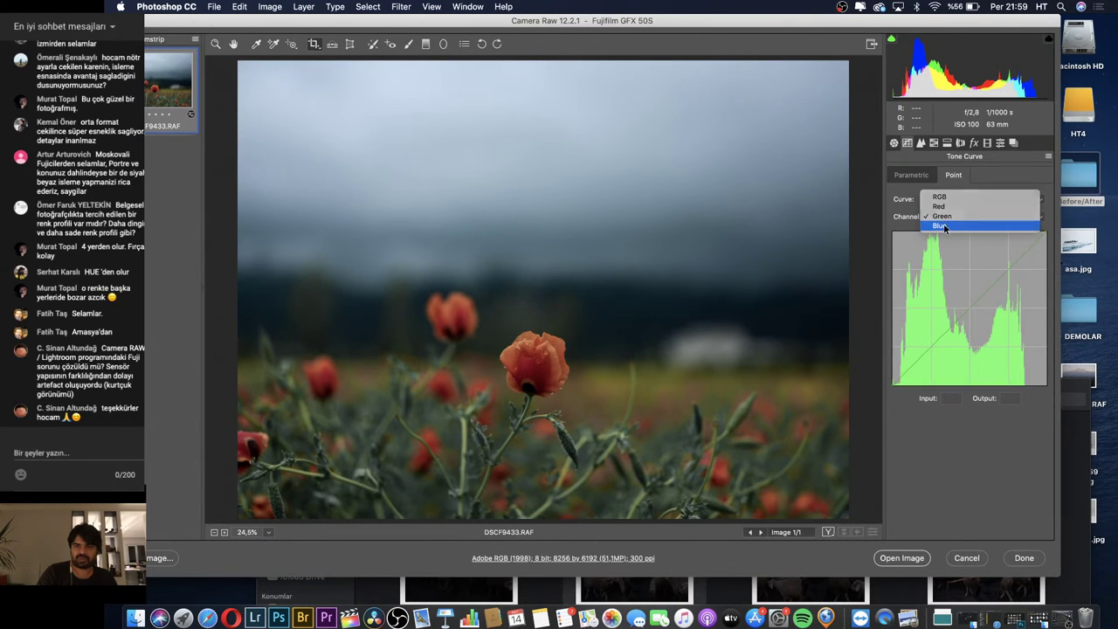
Shape the Blue curve: raise blue in the highlights and lower it in the shadows
left_click(944, 227)
left_click_drag(893, 382, 913, 354)
left_click(974, 301)
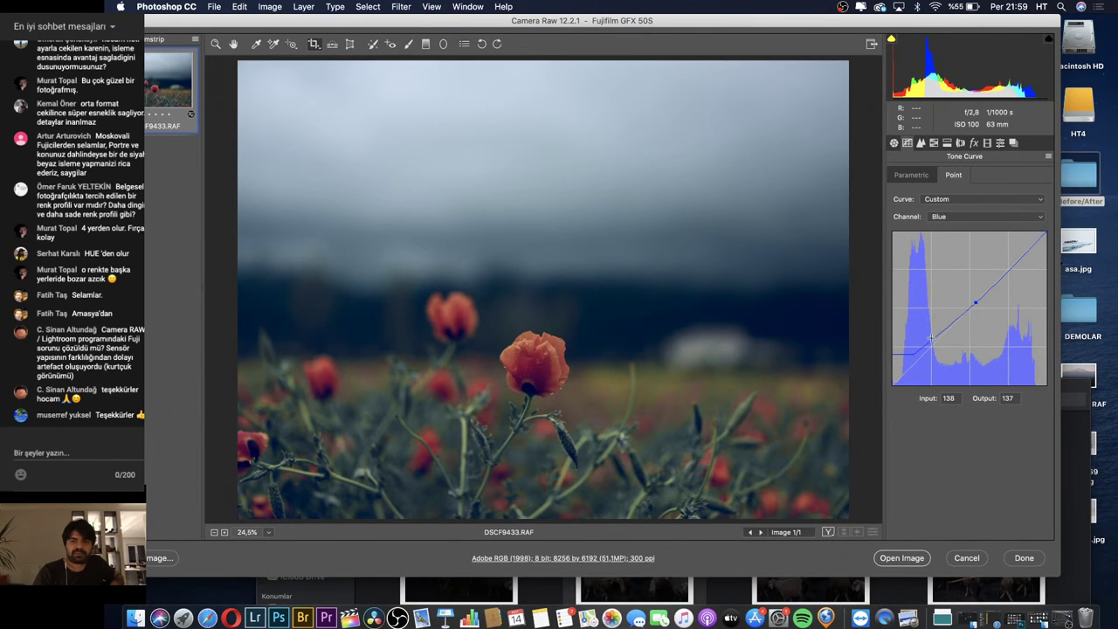
left_click_drag(975, 302, 865, 418)
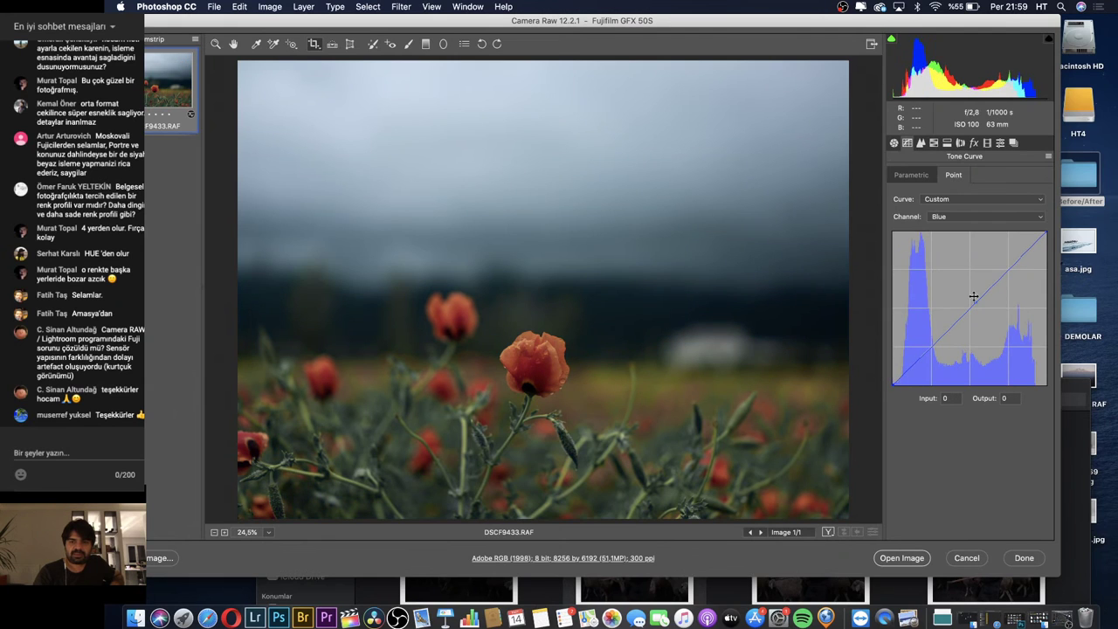
left_click_drag(974, 301, 969, 402)
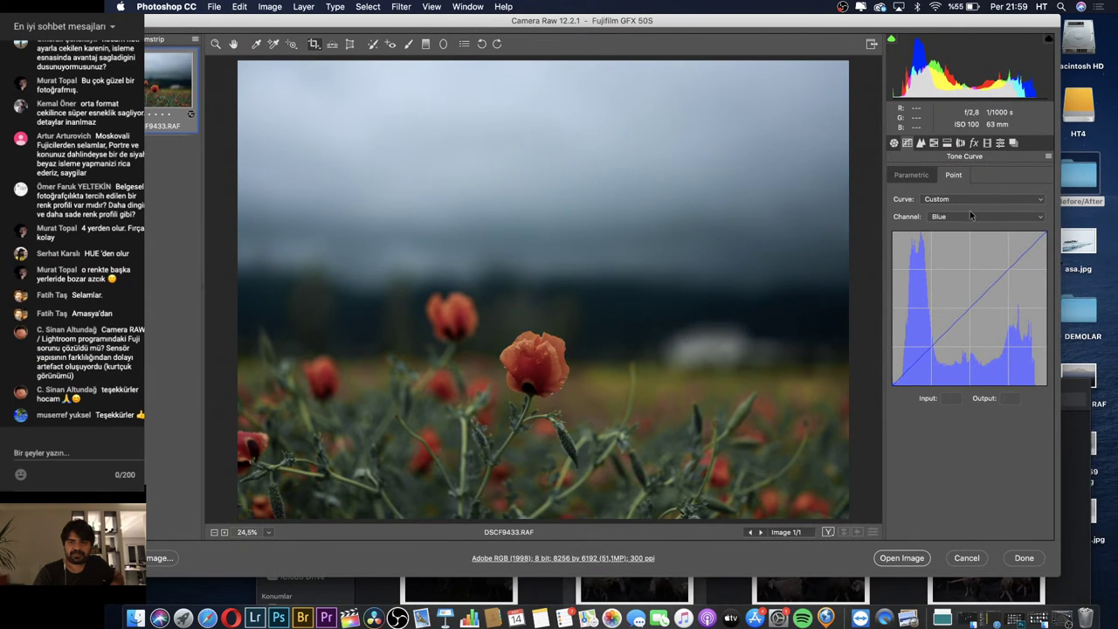
left_click_drag(1006, 269, 1000, 265)
left_click_drag(927, 346, 933, 352)
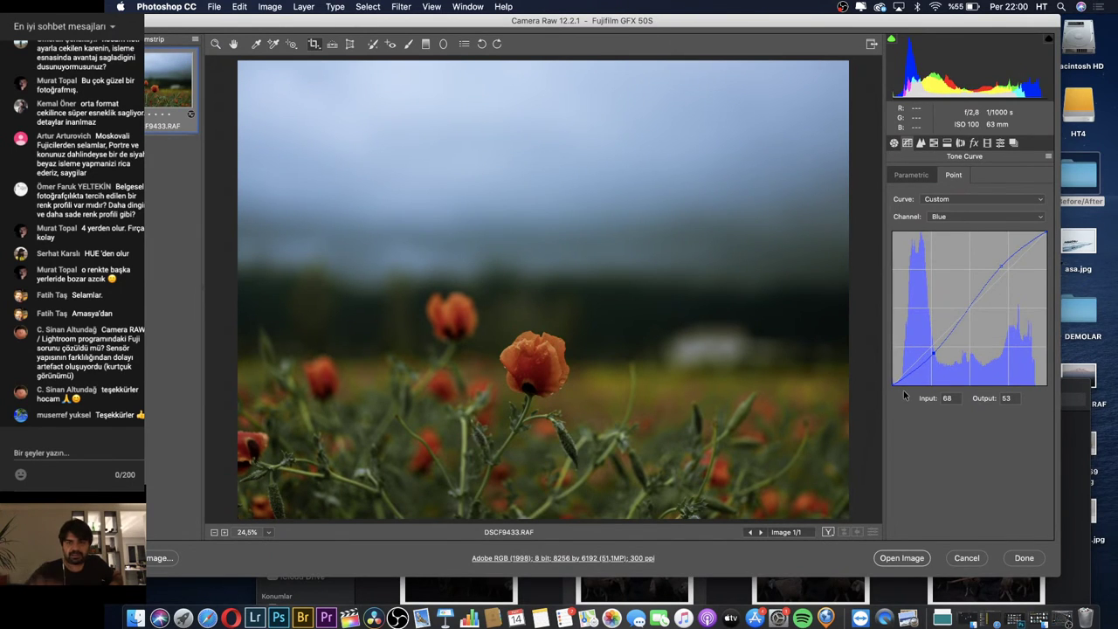
On the Green curve, lift the highlights slightly and lower the shadows
left_click(958, 217)
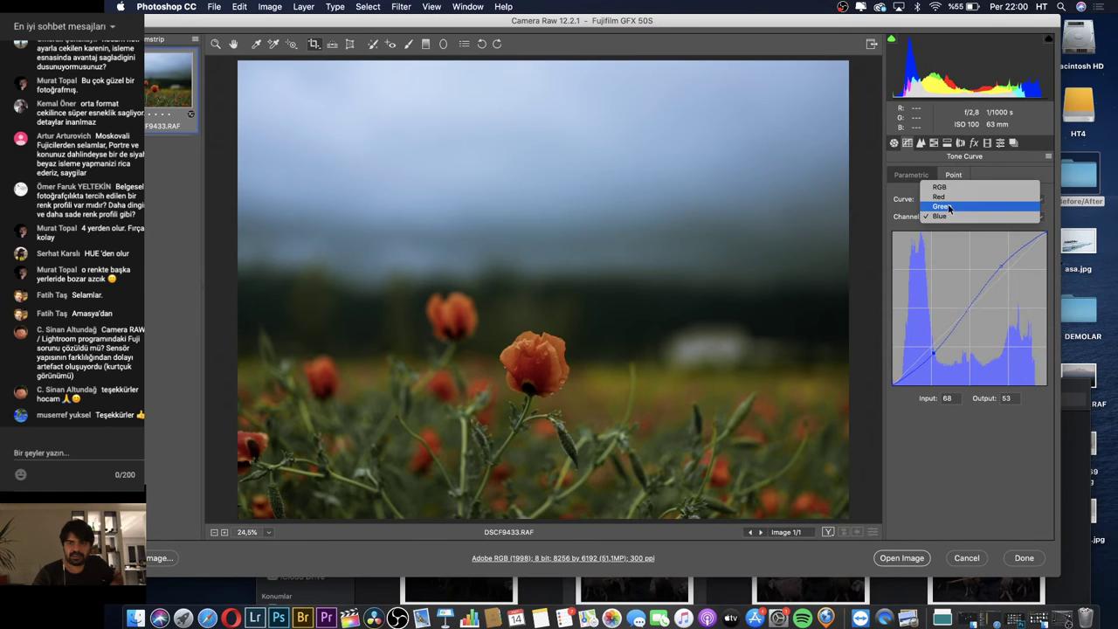
left_click(951, 208)
left_click_drag(1006, 275, 1001, 270)
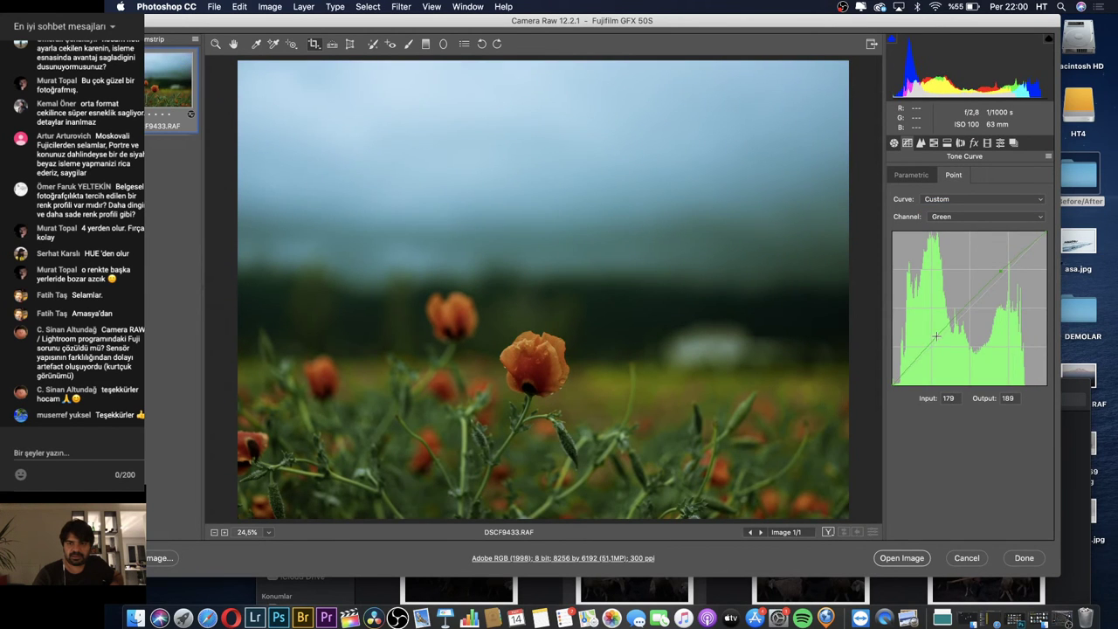
left_click_drag(929, 345, 933, 349)
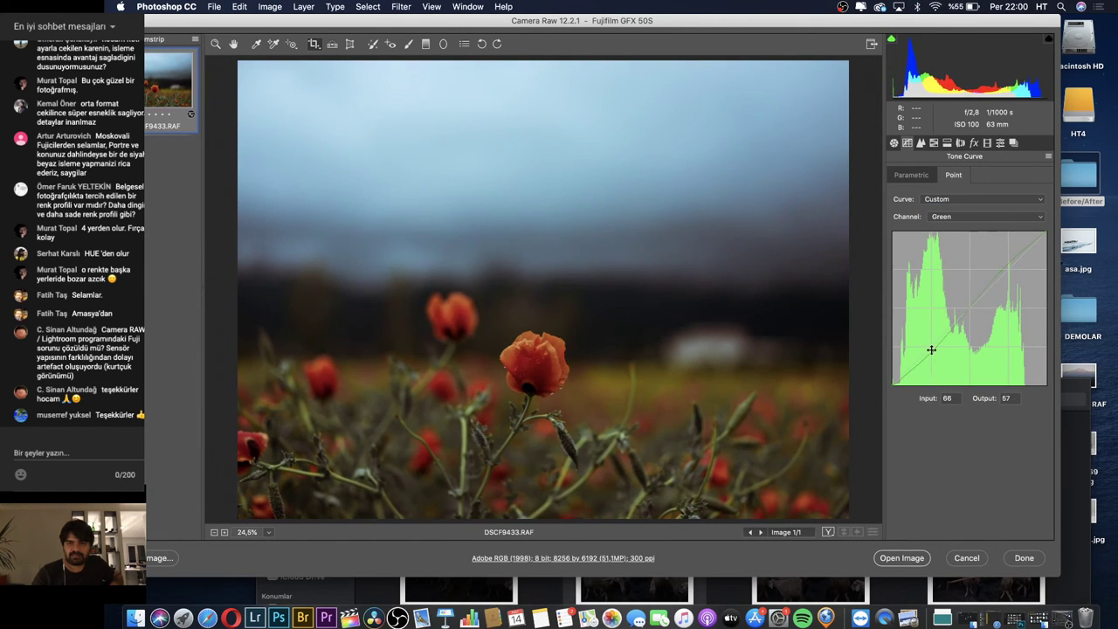
On the Red curve, lower the shadows for teal and lift the highlight point to 181→197
left_click(944, 218)
left_click(940, 206)
left_click(951, 216)
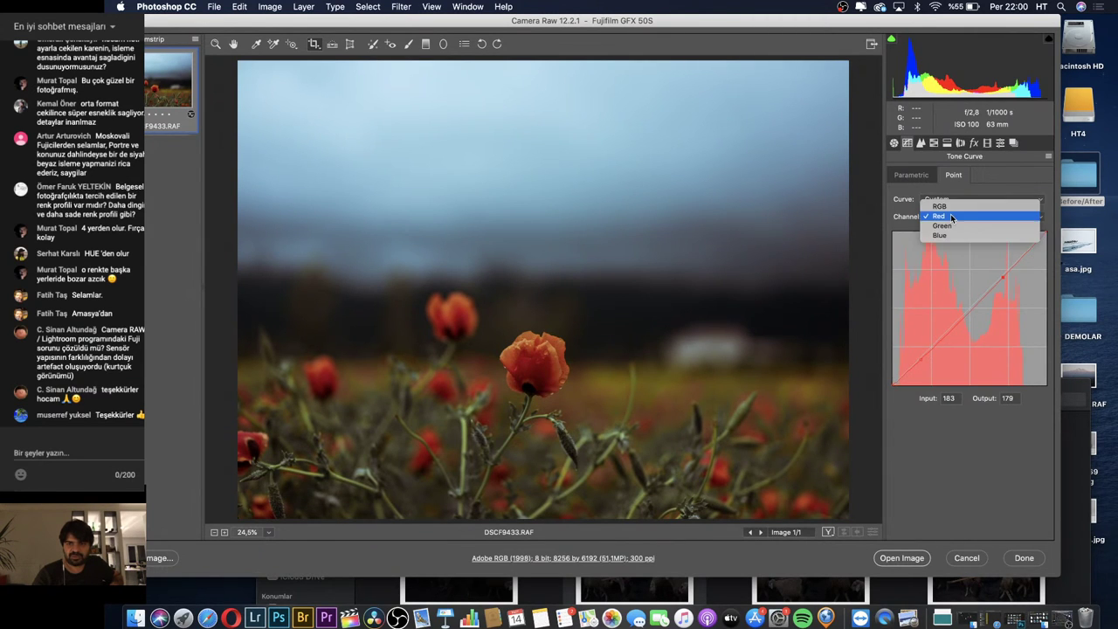
left_click(945, 235)
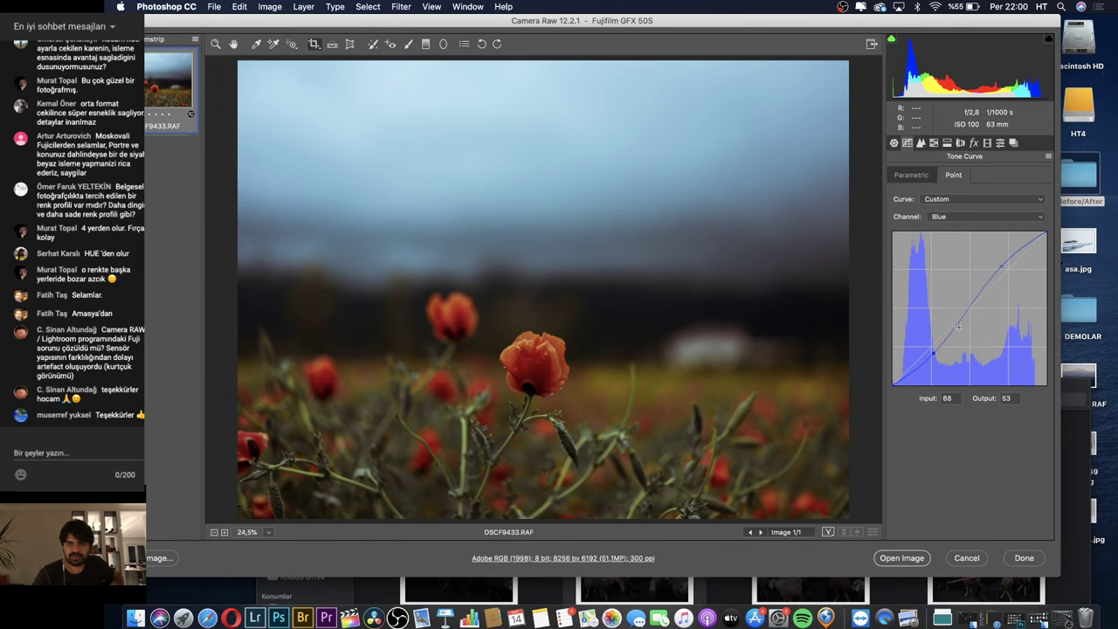
left_click(957, 218)
left_click(950, 198)
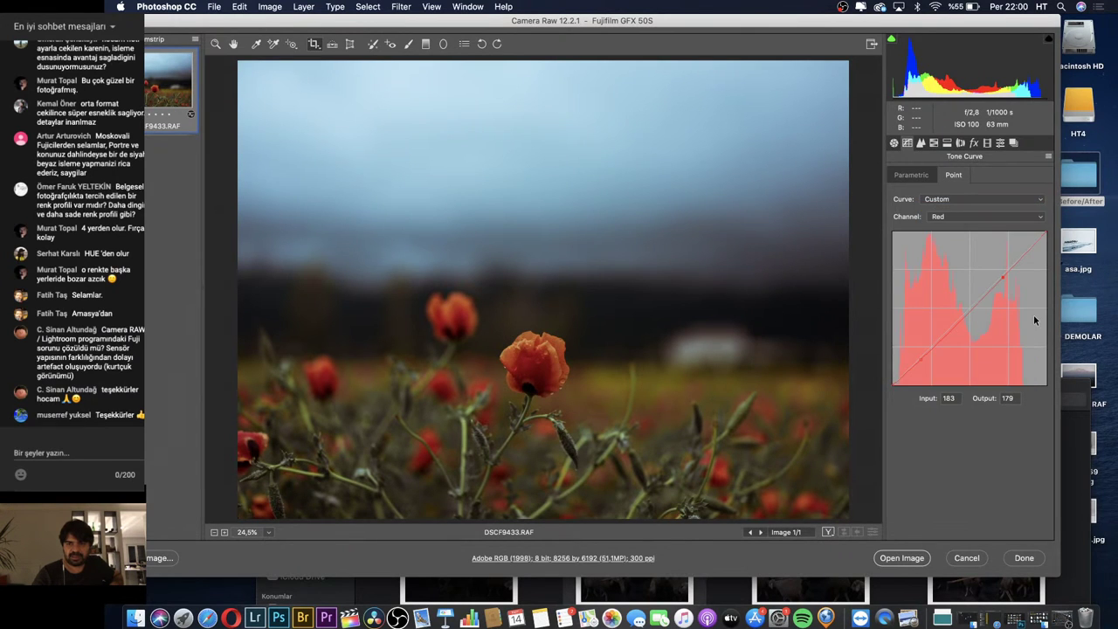
left_click_drag(1002, 277, 998, 275)
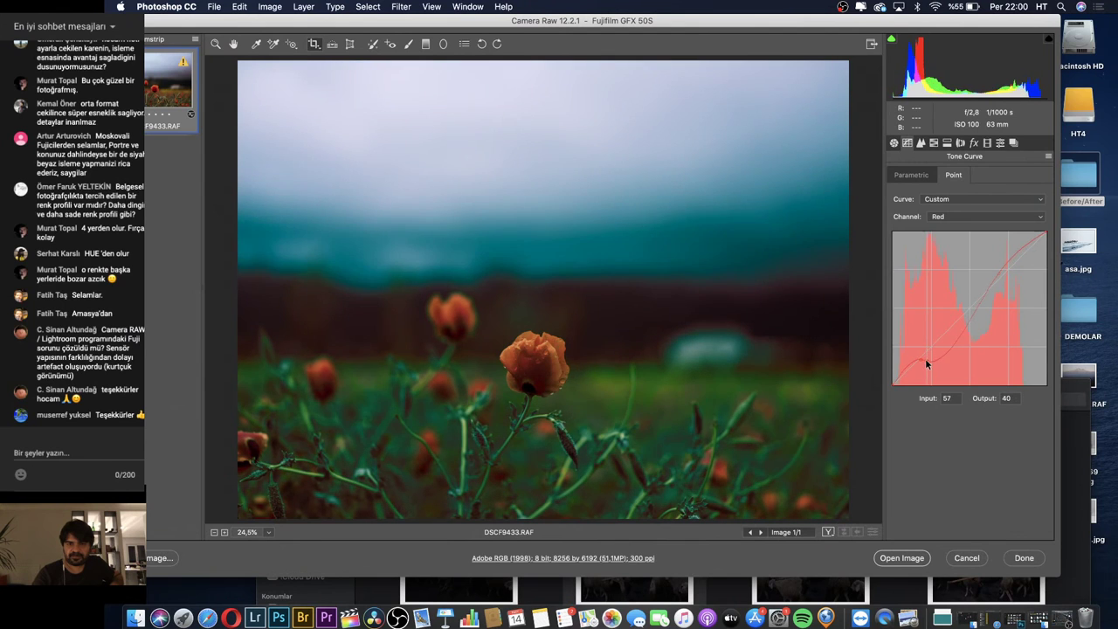
left_click_drag(923, 356, 924, 362)
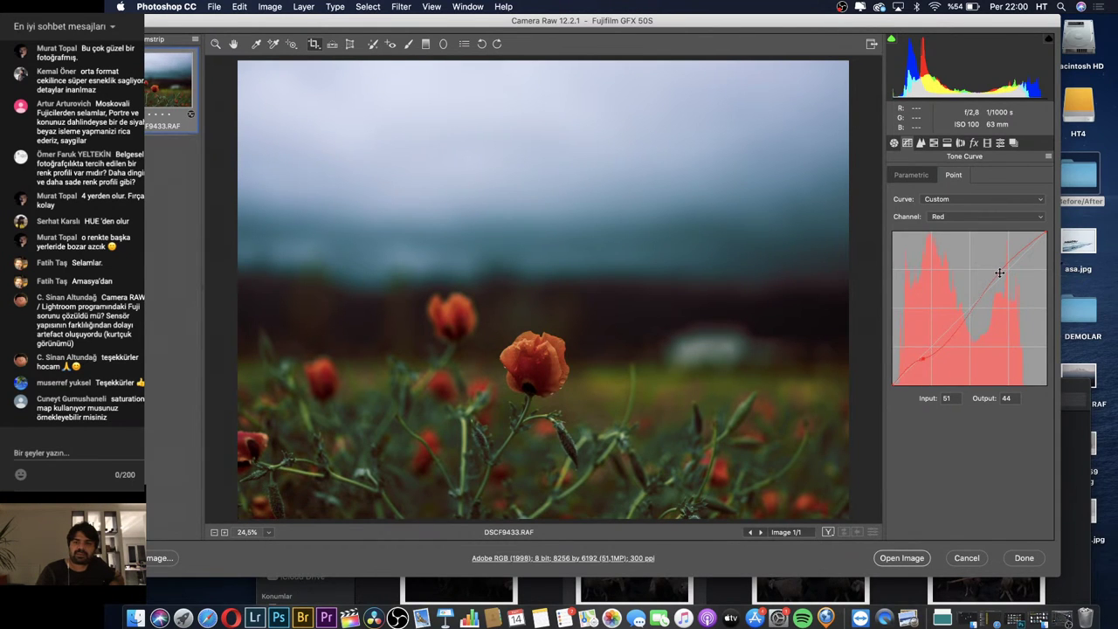
left_click_drag(999, 272, 1003, 266)
left_click(999, 266)
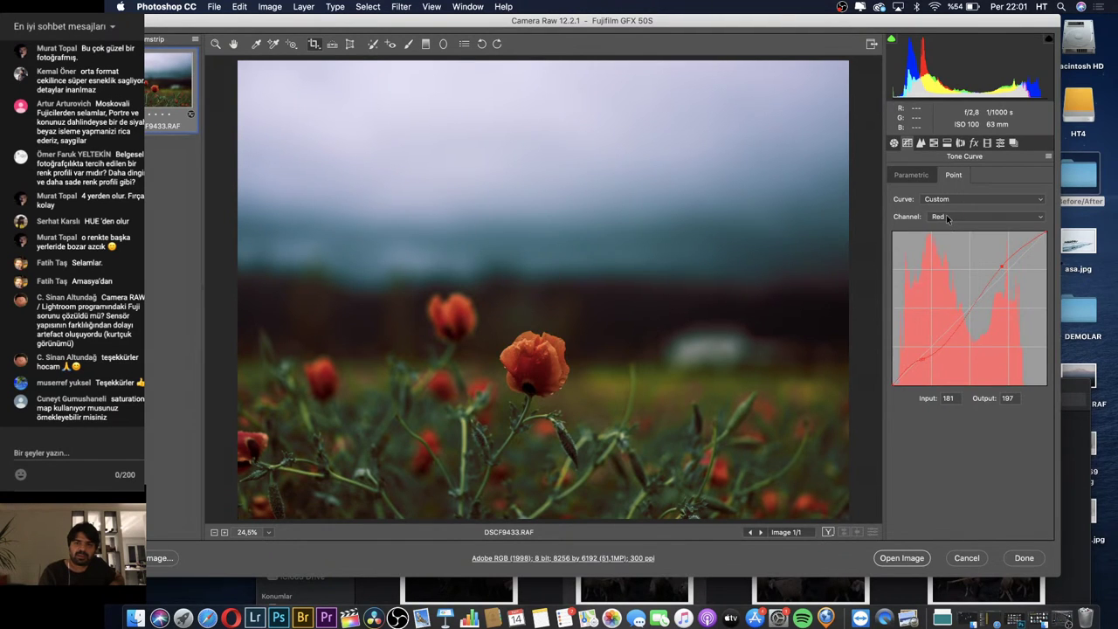
Nudge the RGB highlight point down and remove the Green curve's shadow point
left_click(1028, 217)
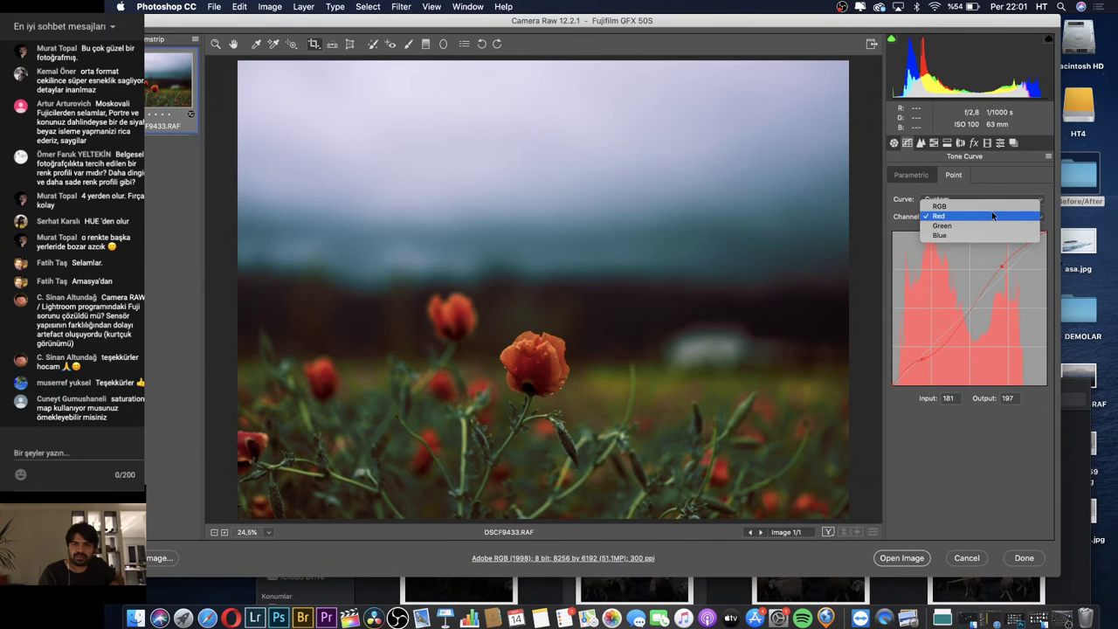
left_click(984, 206)
left_click_drag(1007, 281, 1006, 281)
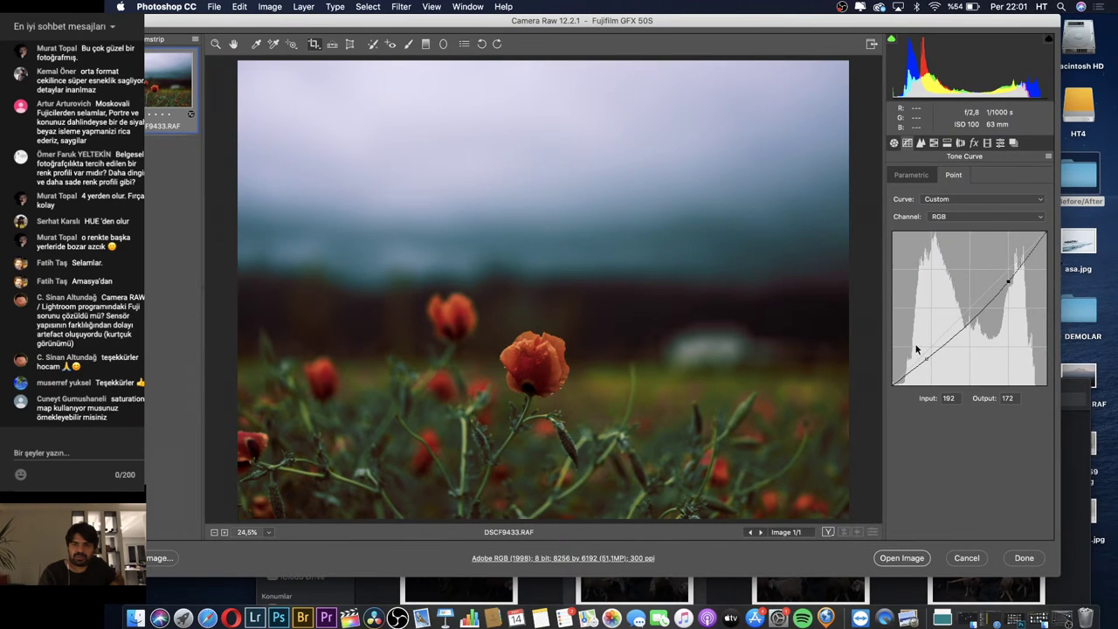
left_click(952, 217)
left_click(953, 238)
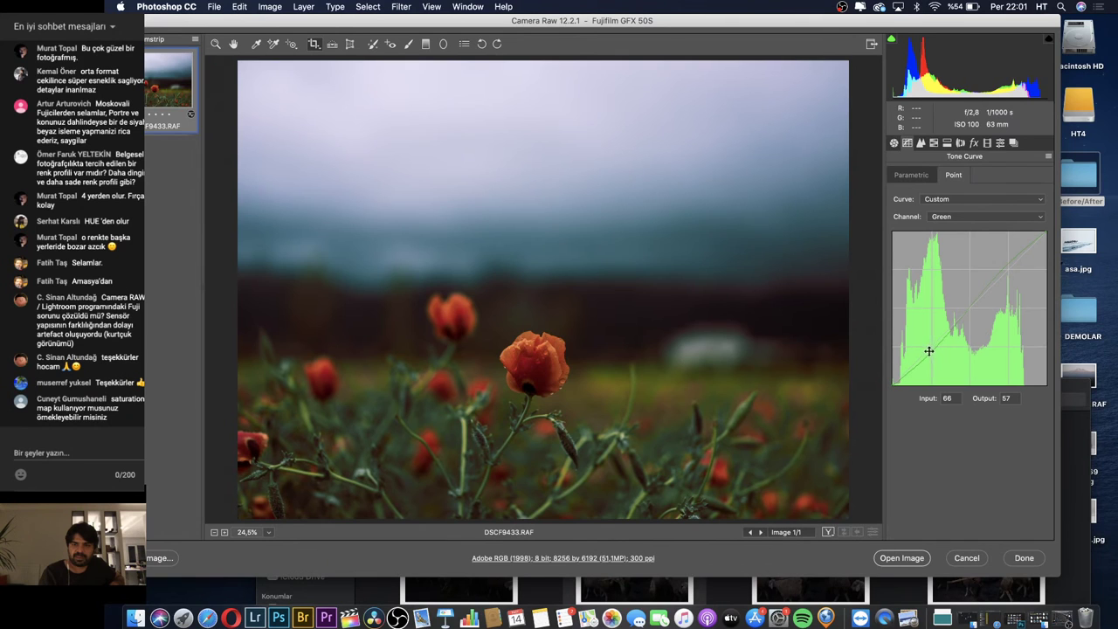
left_click_drag(928, 350, 867, 438)
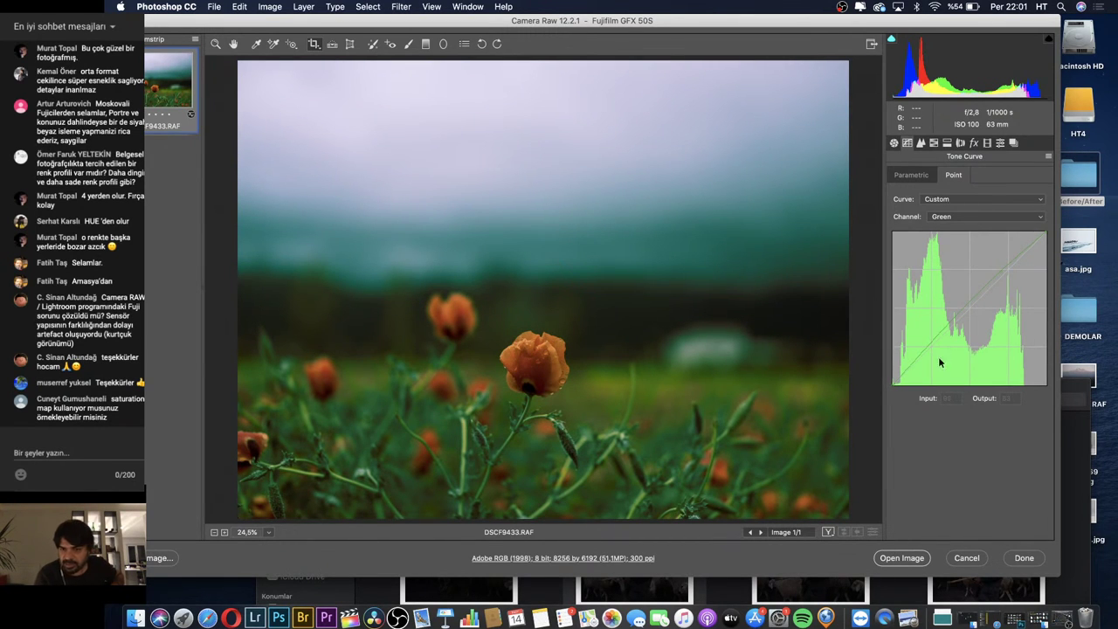
left_click(939, 217)
left_click(938, 204)
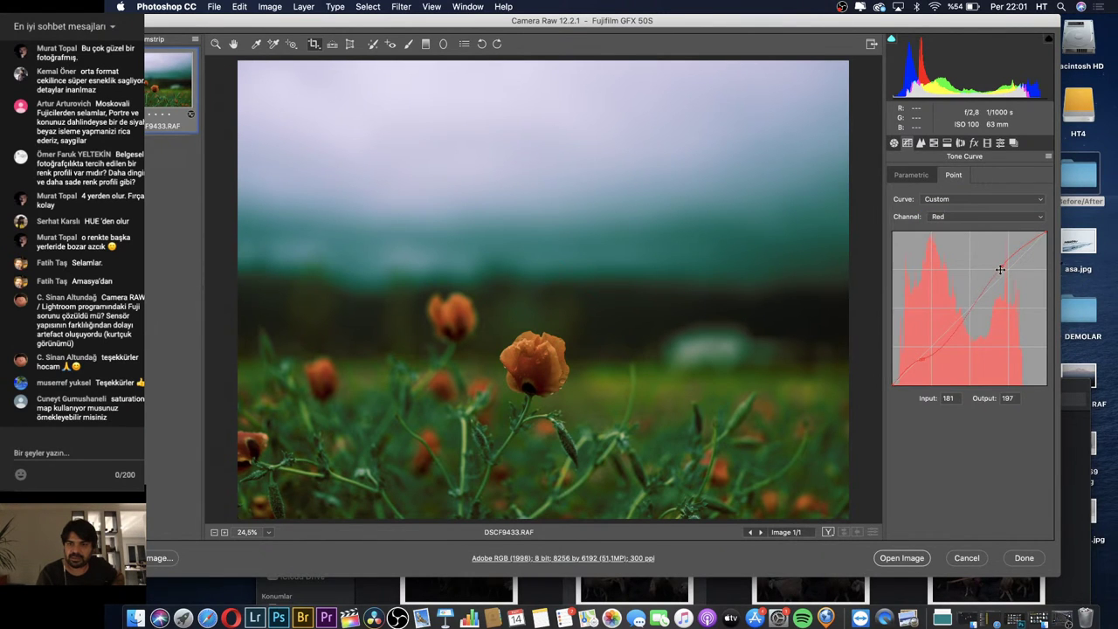
Rework the Red and Blue curves, then reset the photo to Camera Raw Defaults
left_click_drag(1001, 265, 1001, 289)
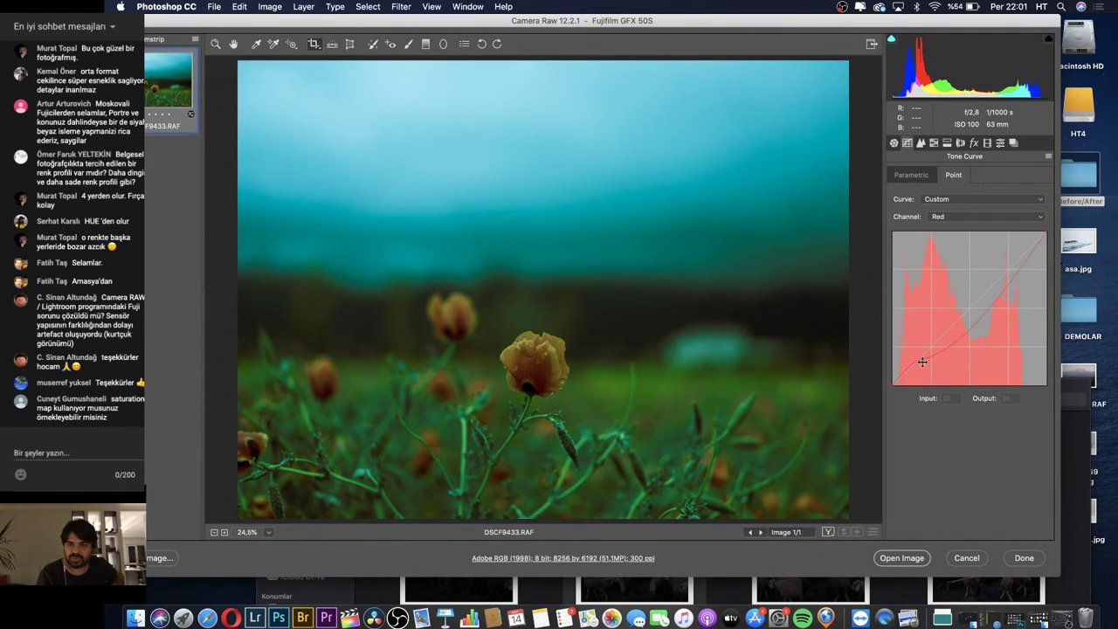
left_click_drag(920, 359, 912, 332)
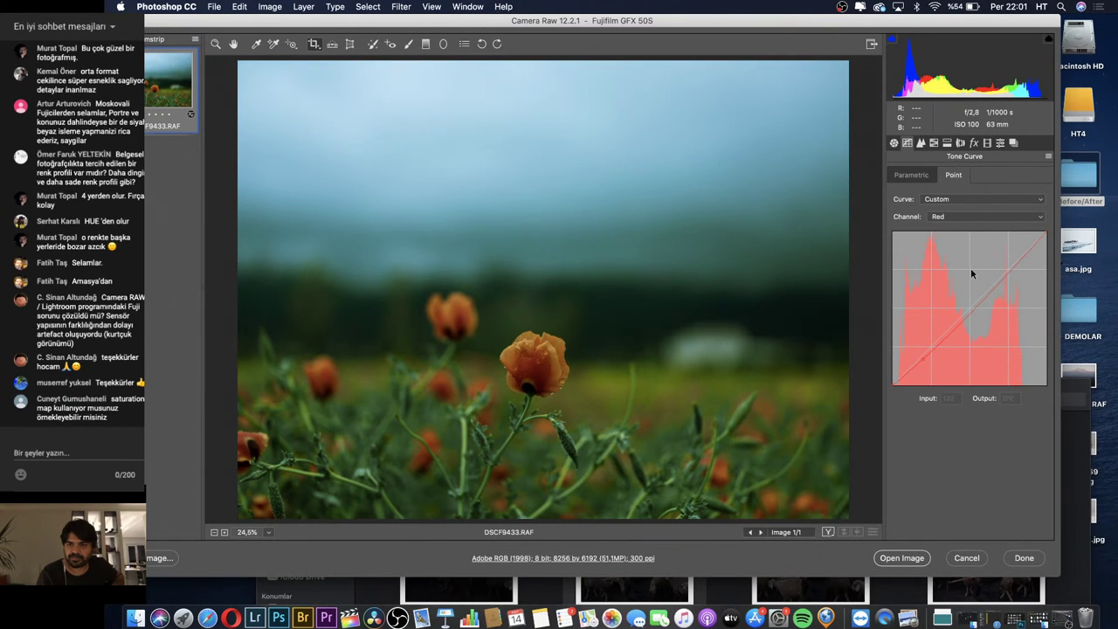
left_click(959, 217)
left_click(952, 235)
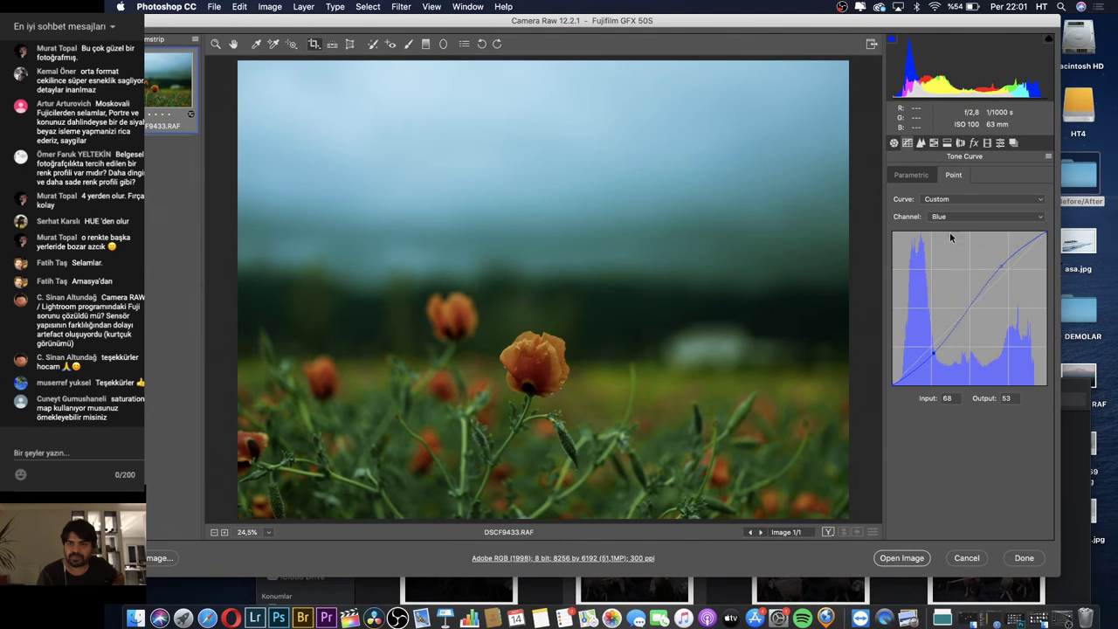
left_click_drag(1001, 266, 1057, 280)
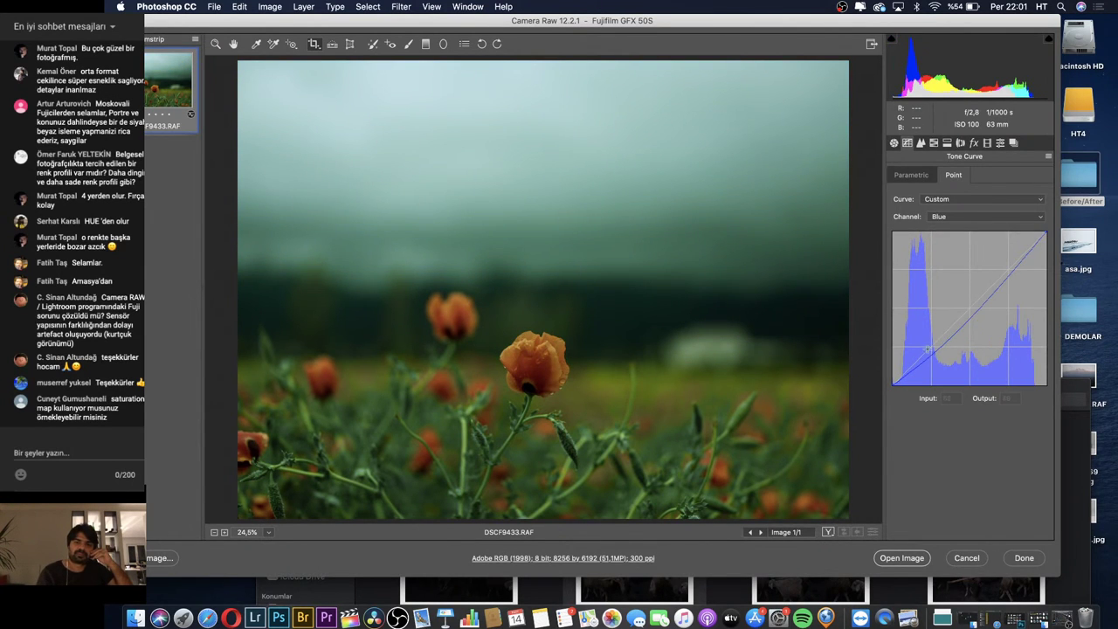
left_click_drag(965, 319, 961, 317)
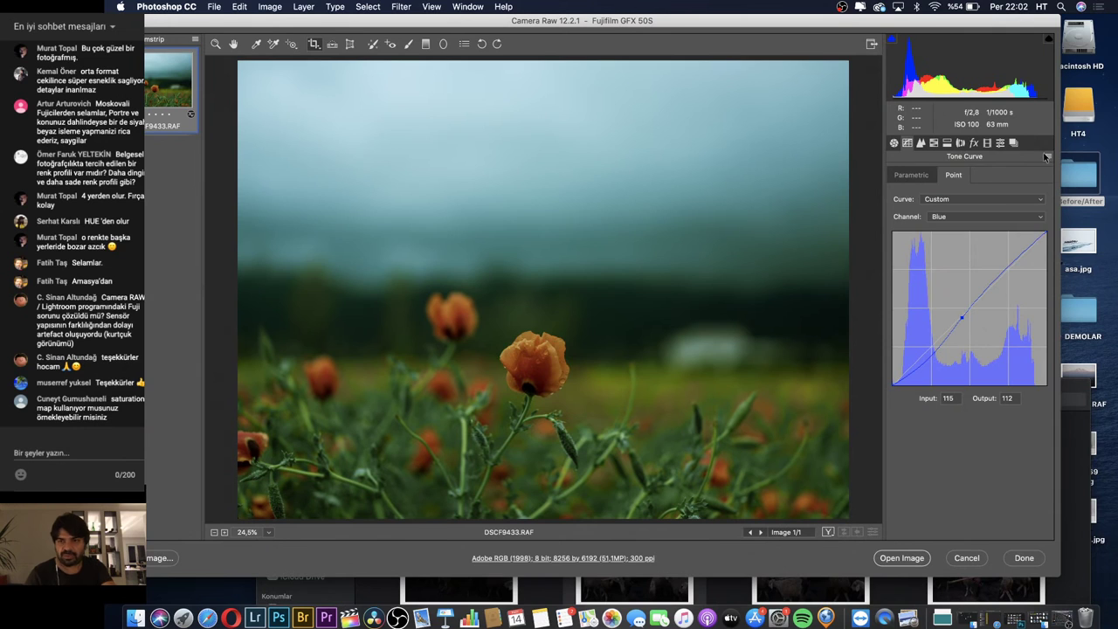
left_click(1048, 156)
left_click(995, 182)
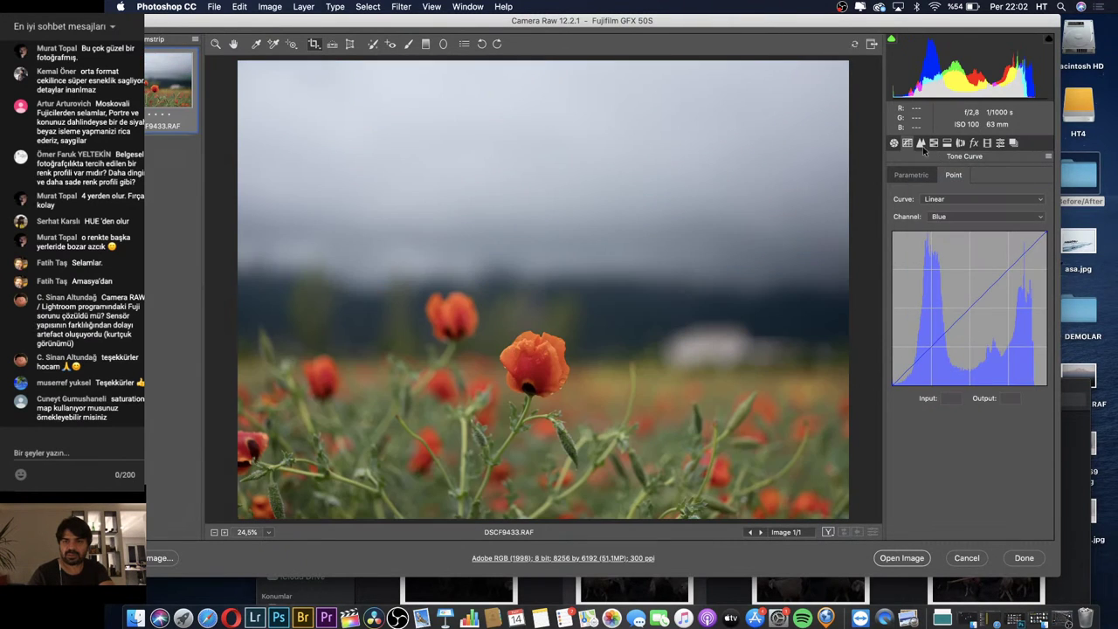
Reset Basic, then set Contrast +33, Exposure -0.16, Shadows +68, Whites +36, Blacks -33, Temperature 4850
left_click(893, 143)
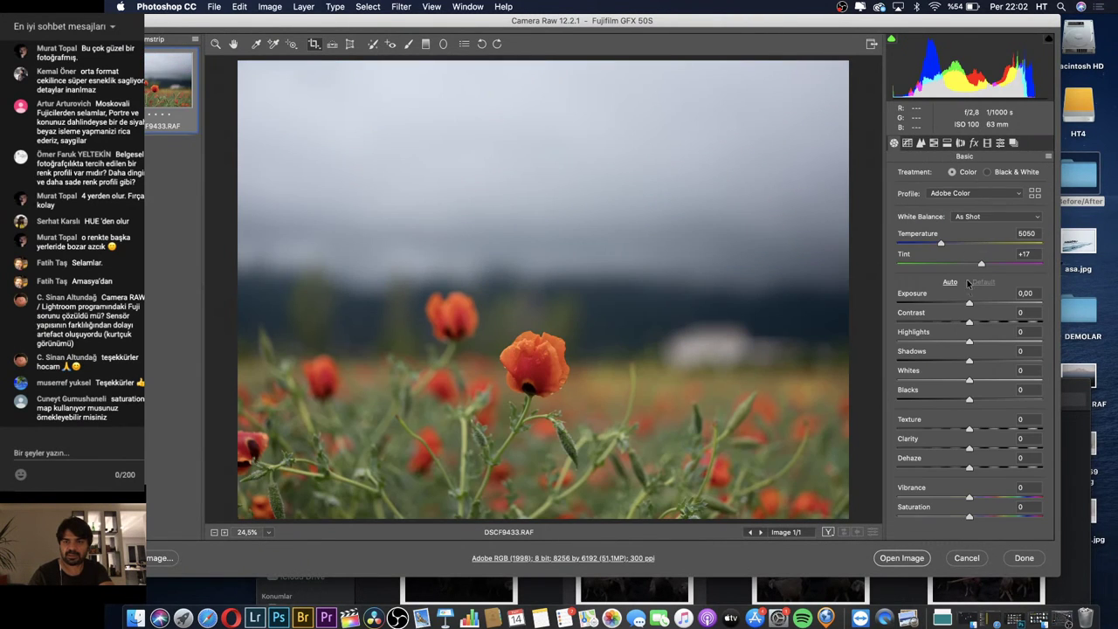
mouse_move(968, 322)
left_mouse_down()
mouse_move(992, 322)
mouse_move(966, 305)
left_mouse_up()
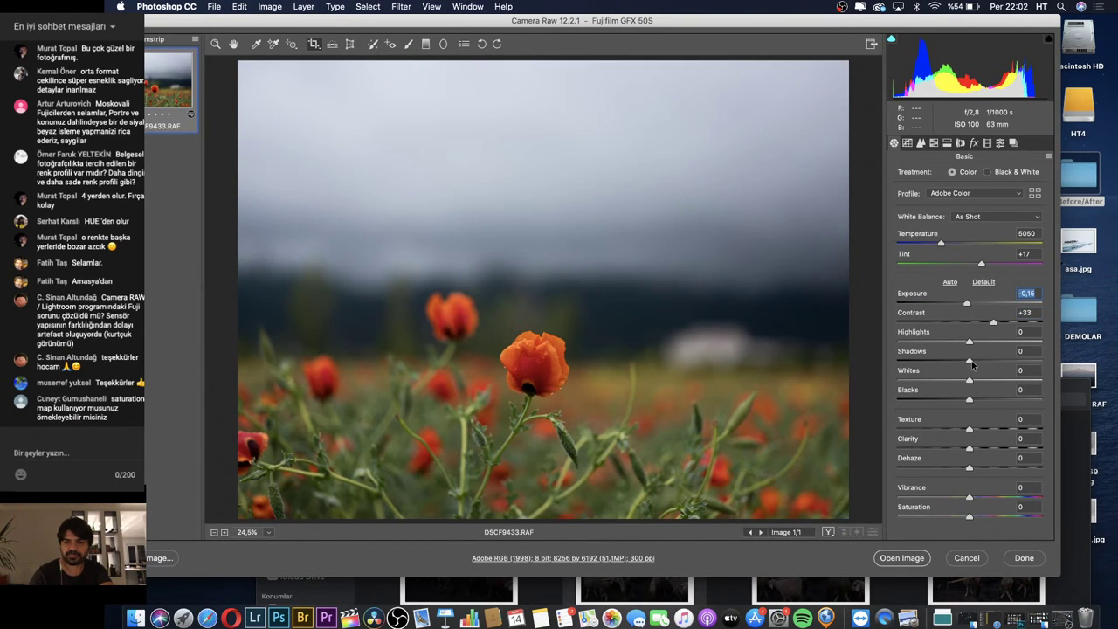
left_click_drag(969, 361, 1033, 361)
mouse_move(969, 399)
left_mouse_down()
mouse_move(945, 399)
mouse_move(995, 381)
left_mouse_up()
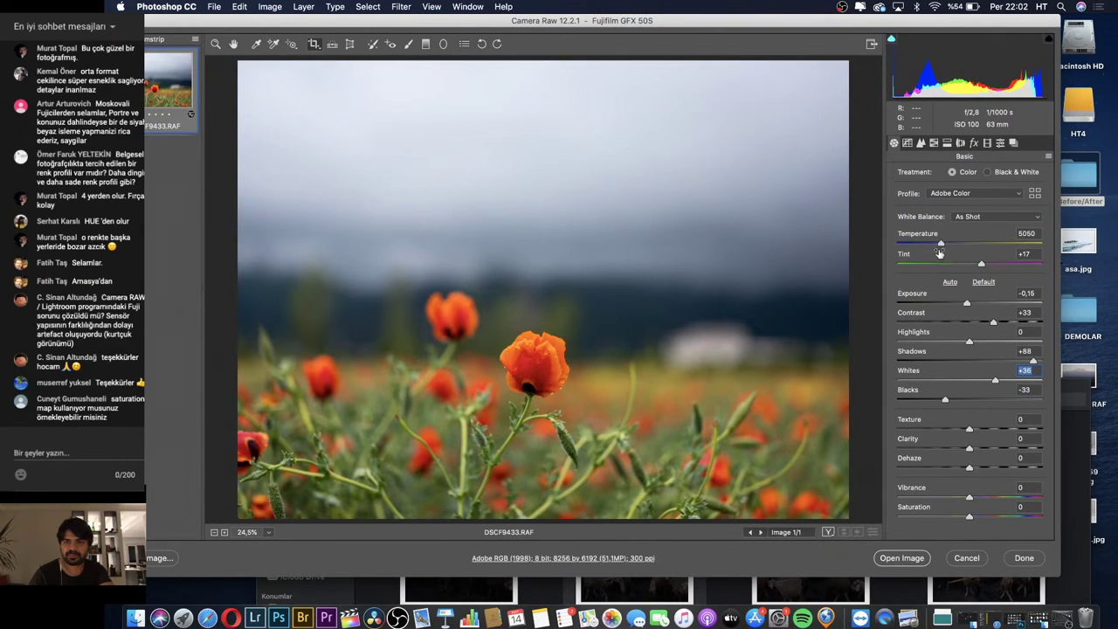
left_click_drag(940, 245, 936, 249)
left_click(920, 143)
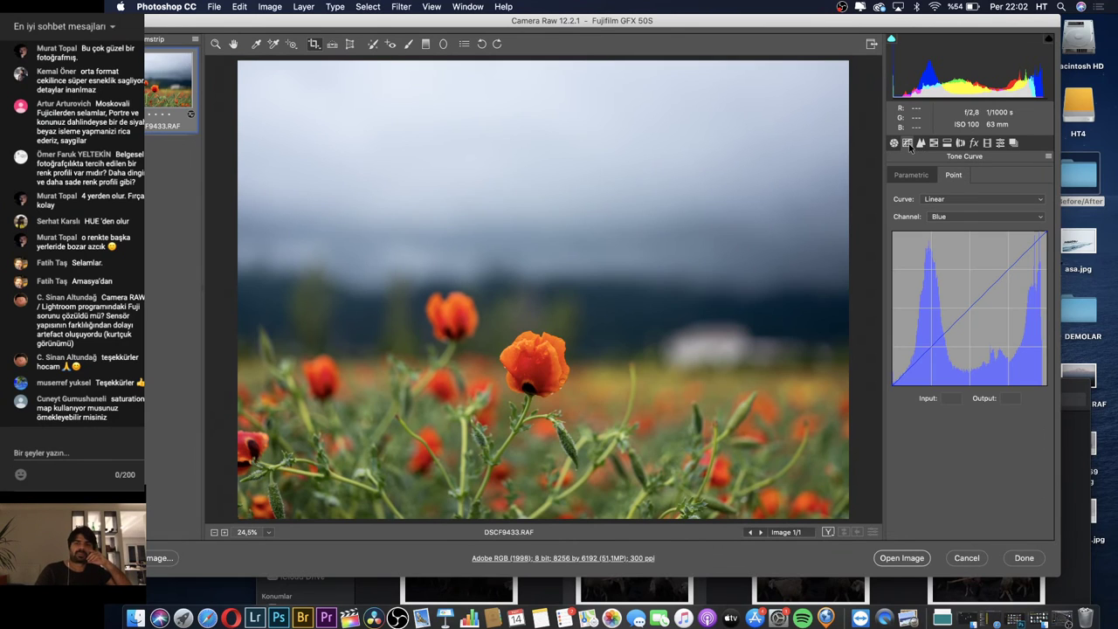
Set a matte RGB point curve: black point 0→42, 68→56 and 193→172
left_click(943, 221)
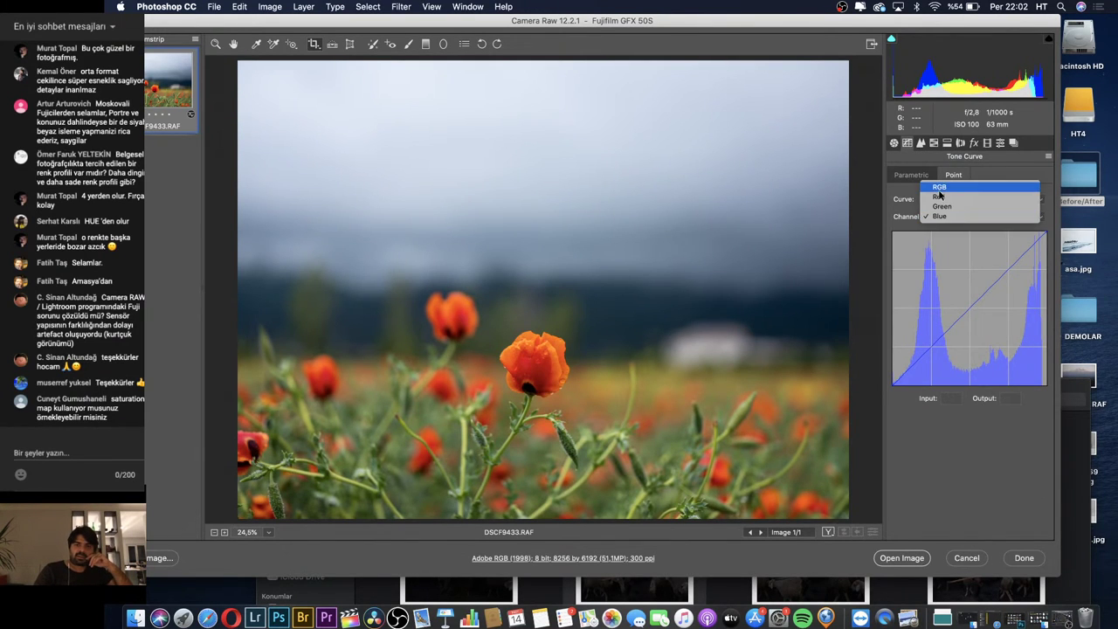
left_click(938, 190)
left_click_drag(1008, 269, 1009, 284)
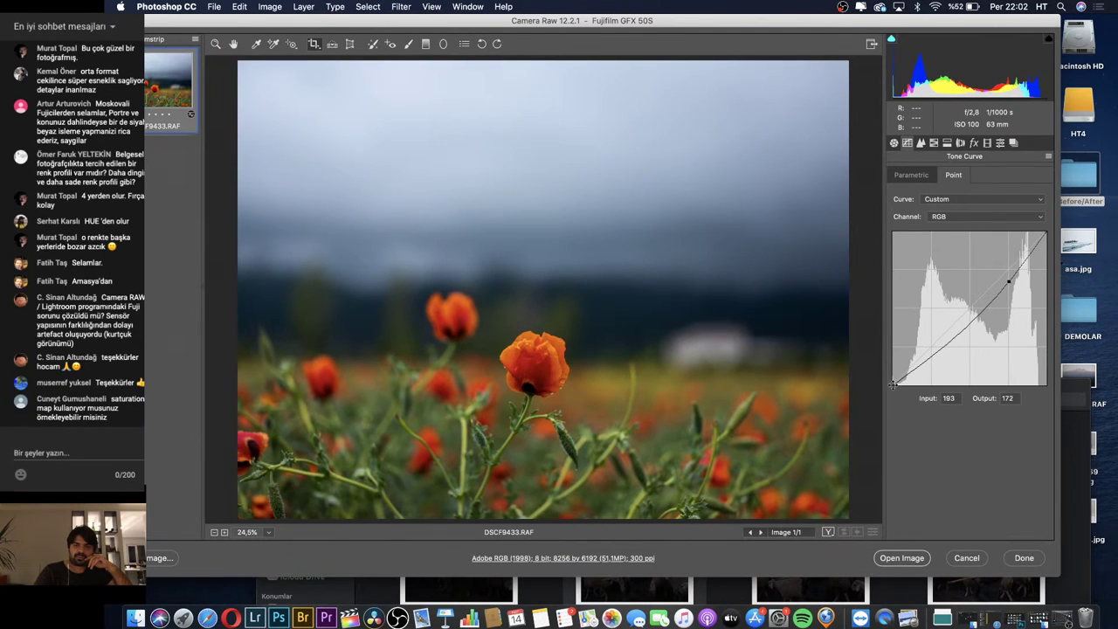
mouse_move(893, 385)
left_mouse_down()
mouse_move(892, 359)
mouse_move(933, 354)
left_mouse_up()
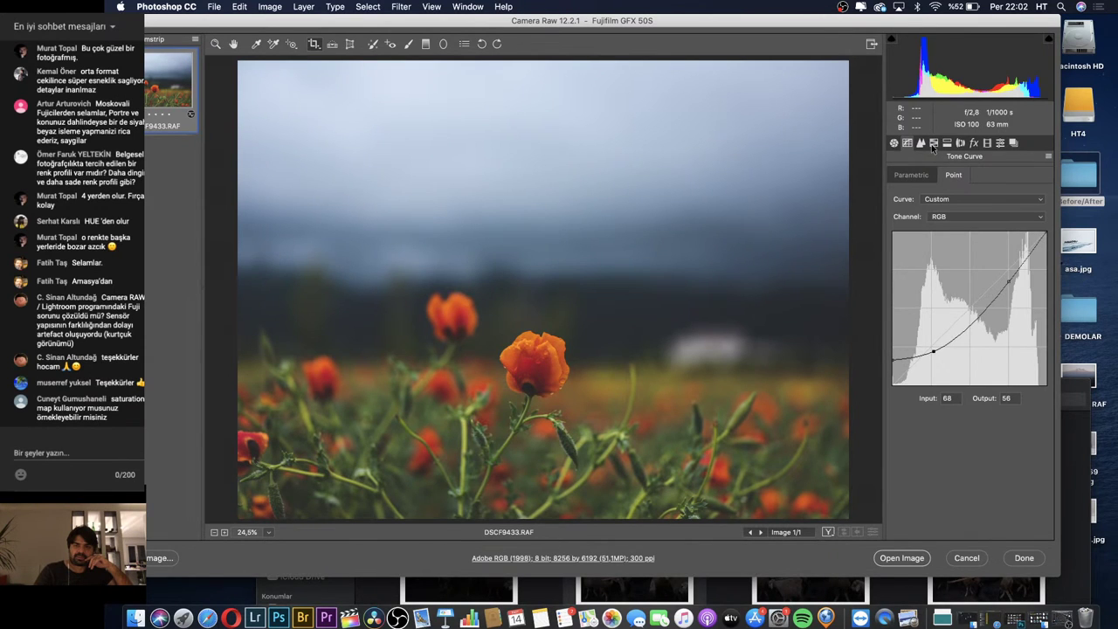
left_click(894, 143)
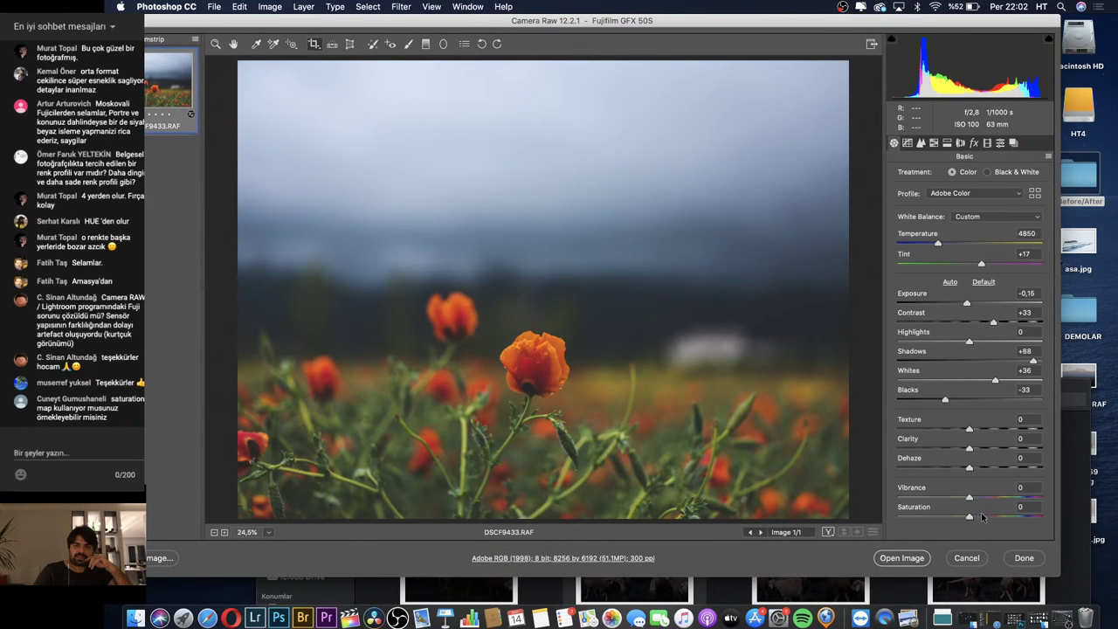
Lower Saturation to -19 and Dehaze to -6 for a softer, muted look
left_click_drag(969, 517, 955, 517)
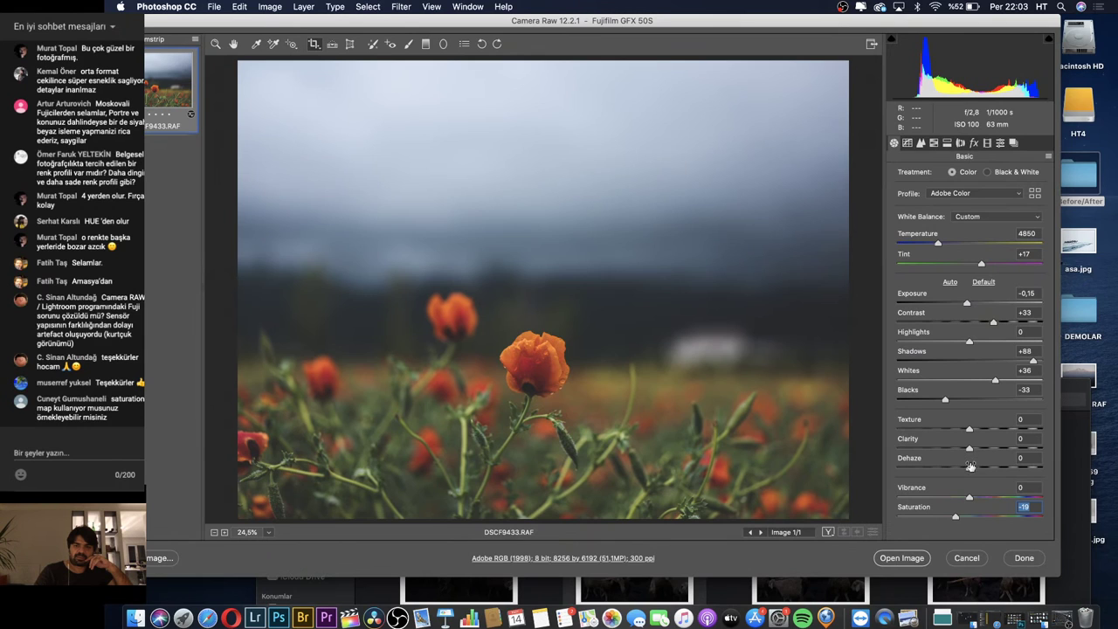
left_click_drag(970, 466, 964, 469)
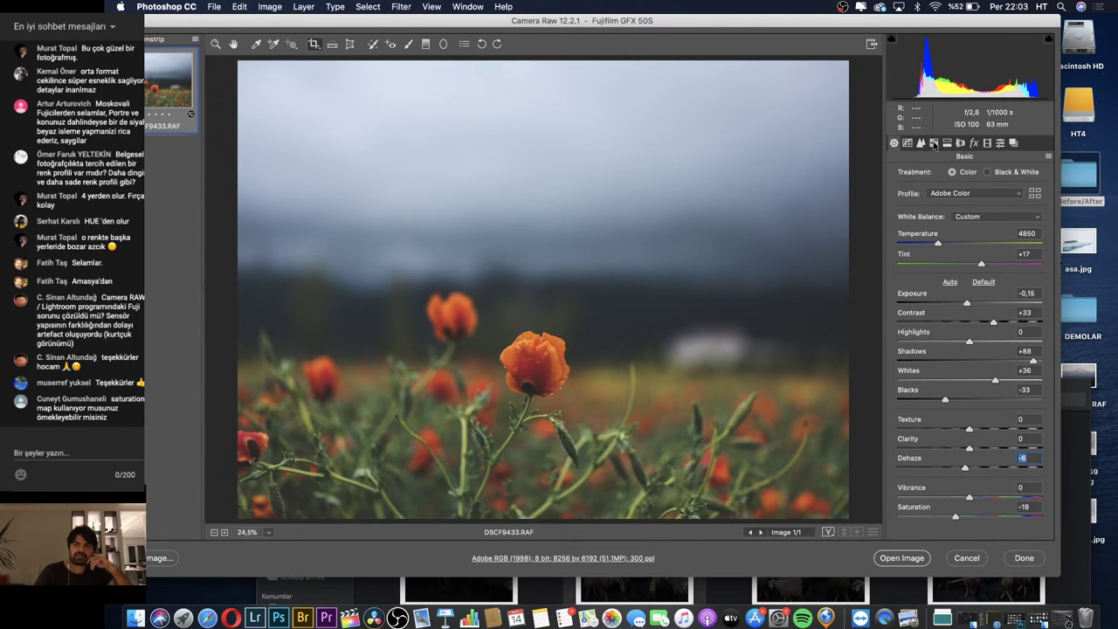
left_click(933, 143)
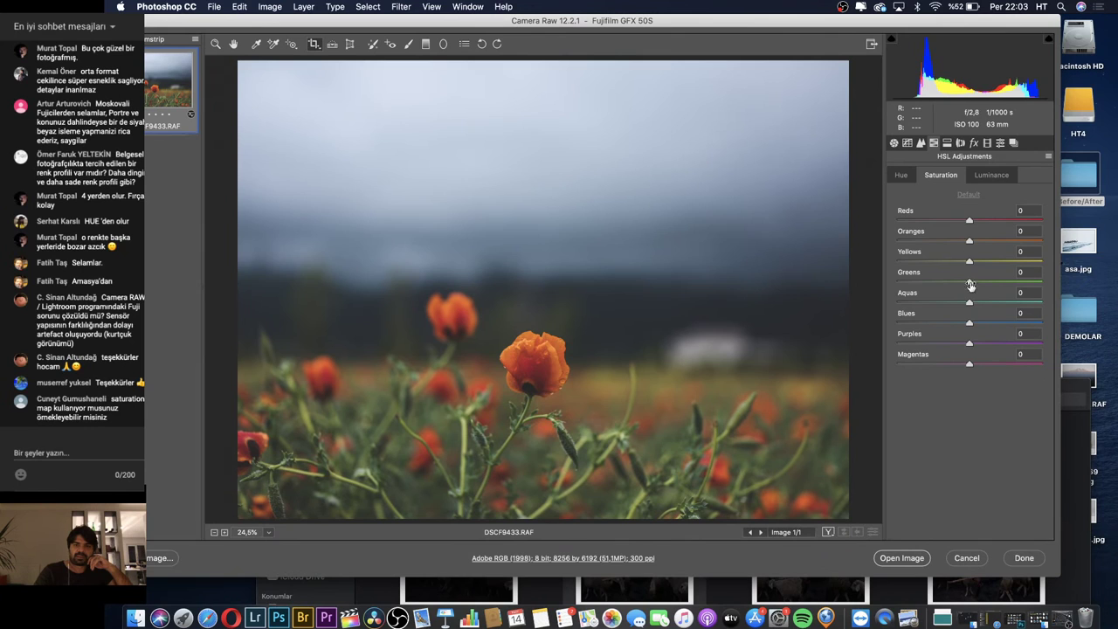
Desaturate Blues and Yellows in HSL, then set Greens hue -73 and Yellows hue +15
mouse_move(969, 322)
left_mouse_down()
mouse_move(953, 324)
mouse_move(967, 323)
left_mouse_up()
mouse_move(967, 260)
left_mouse_down()
mouse_move(930, 262)
mouse_move(934, 282)
left_mouse_up()
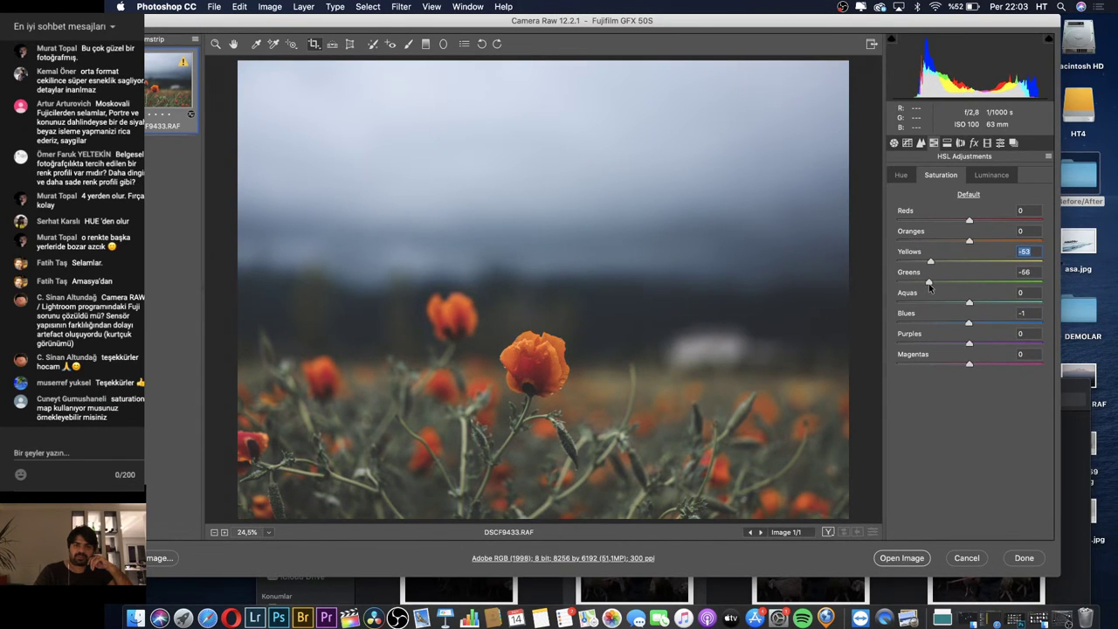
left_click(900, 174)
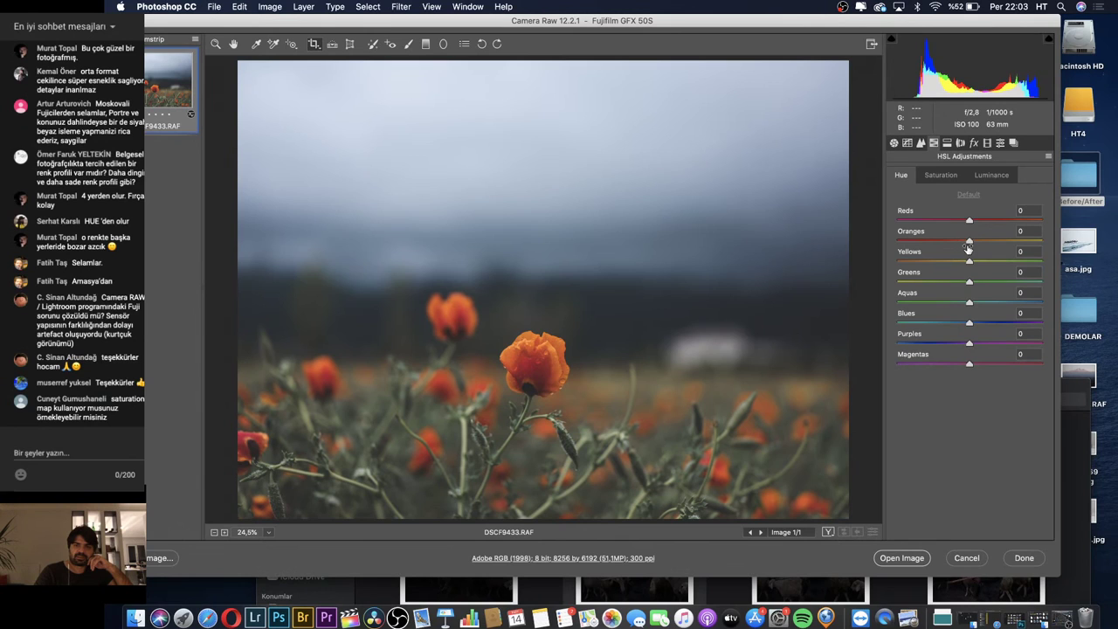
mouse_move(969, 279)
left_mouse_down()
mouse_move(903, 282)
mouse_move(887, 298)
left_mouse_up()
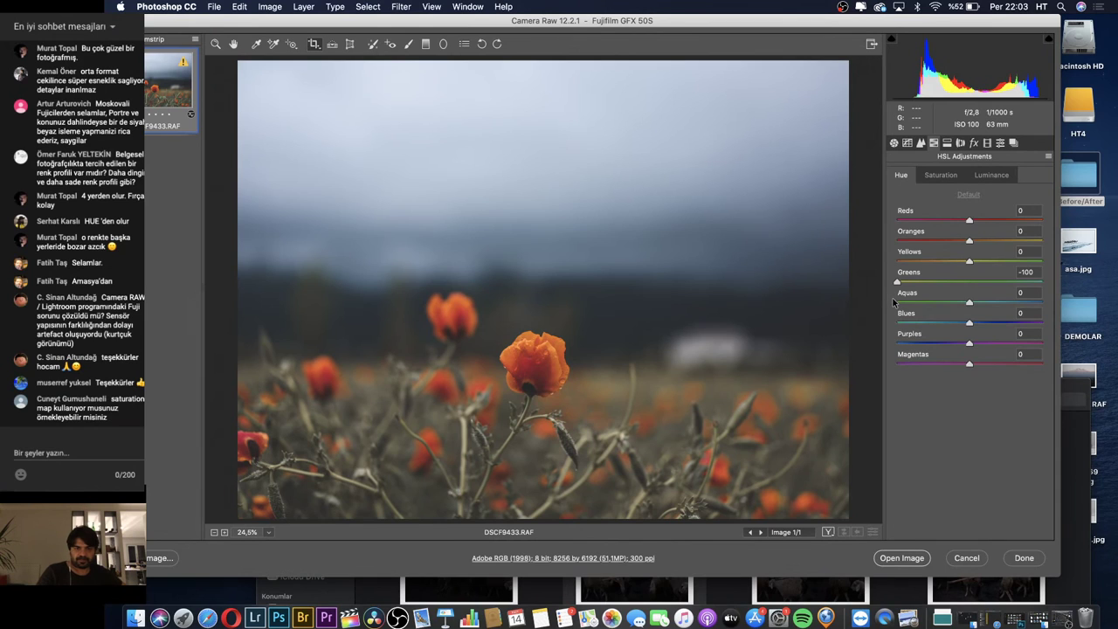
left_click_drag(894, 302, 915, 298)
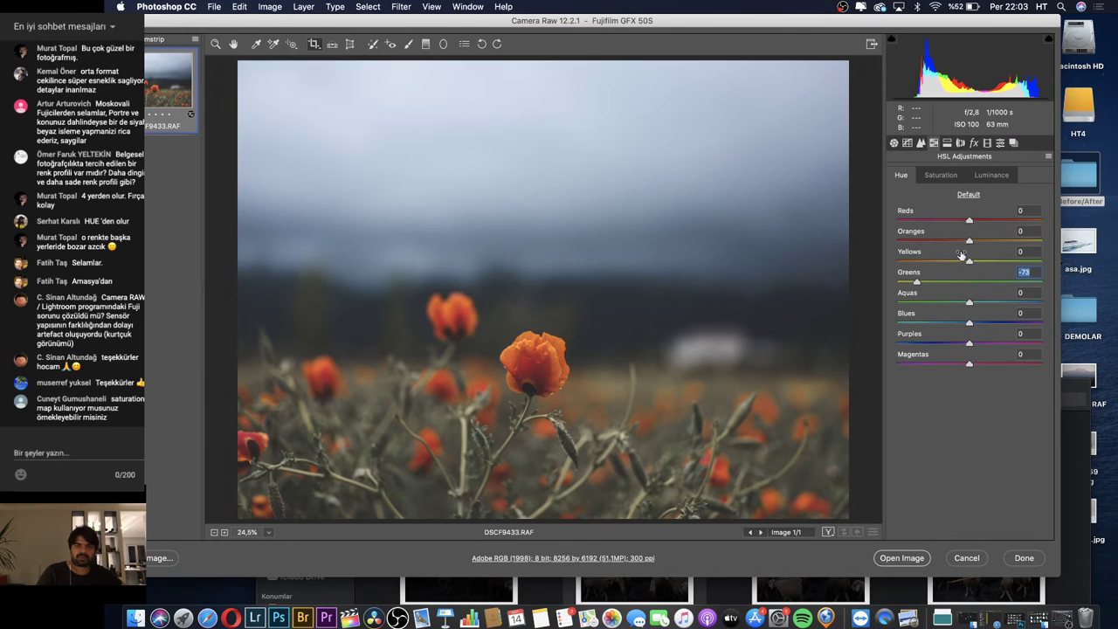
mouse_move(969, 259)
left_mouse_down()
mouse_move(1001, 243)
mouse_move(978, 258)
left_mouse_up()
left_click(990, 176)
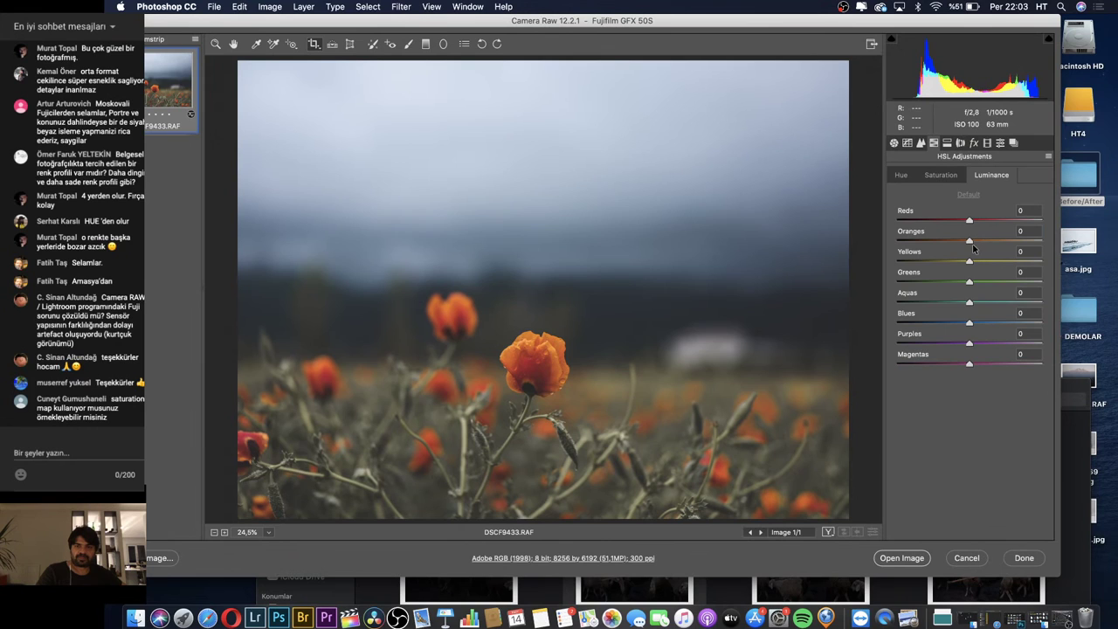
Brighten the Oranges luminance and inspect the poppies at 100% zoom
left_click_drag(973, 247, 1017, 249)
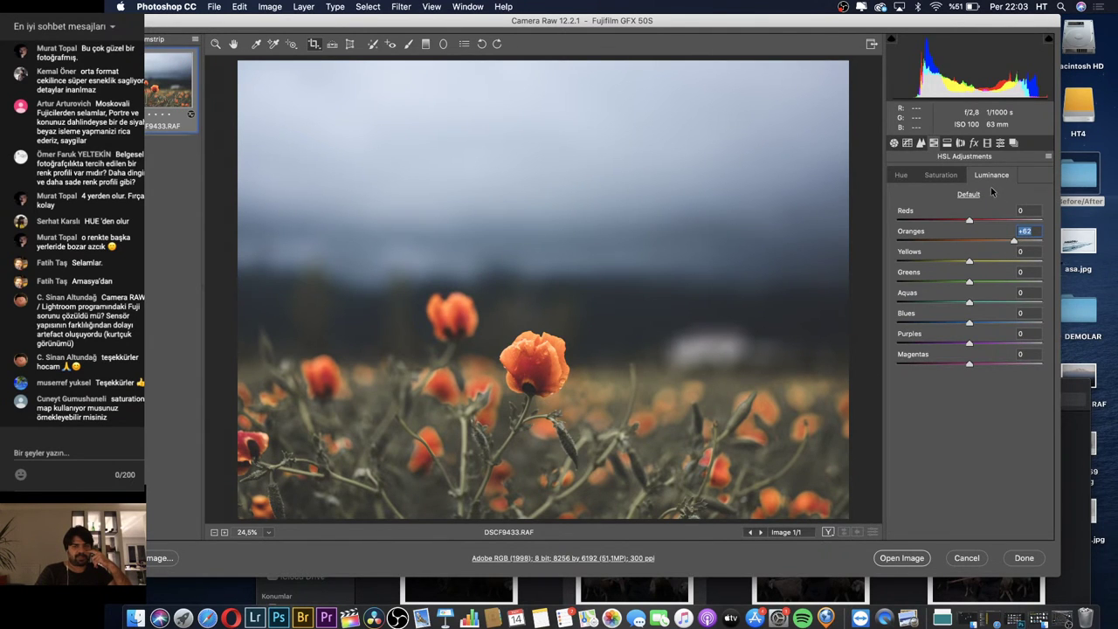
left_click_drag(1001, 239, 1023, 243)
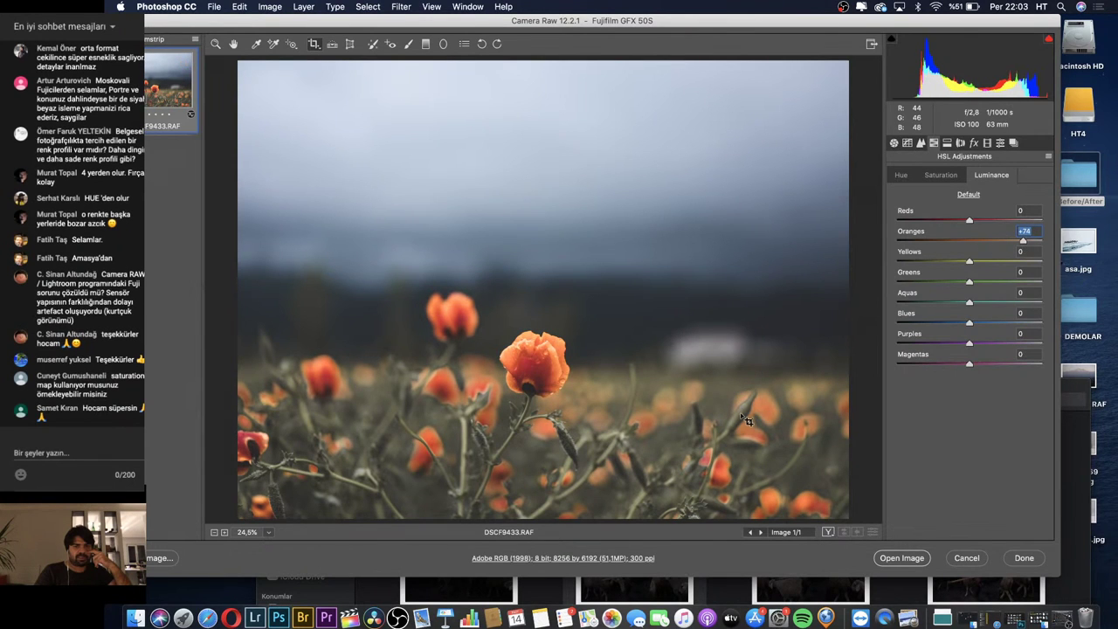
double_click(215, 43)
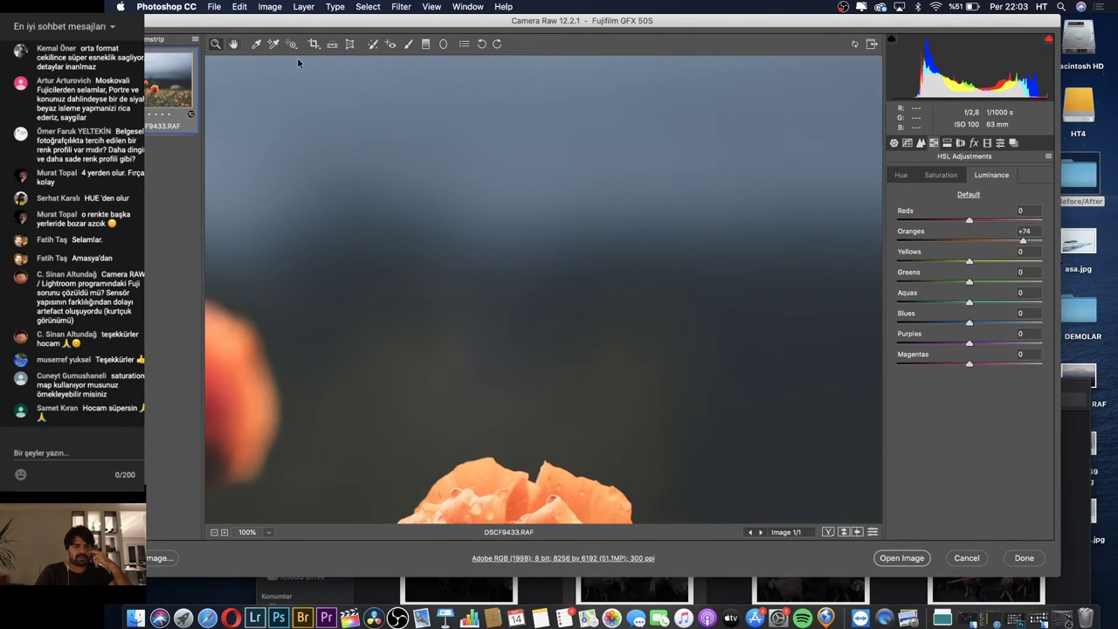
scroll(538, 200, "right", 5)
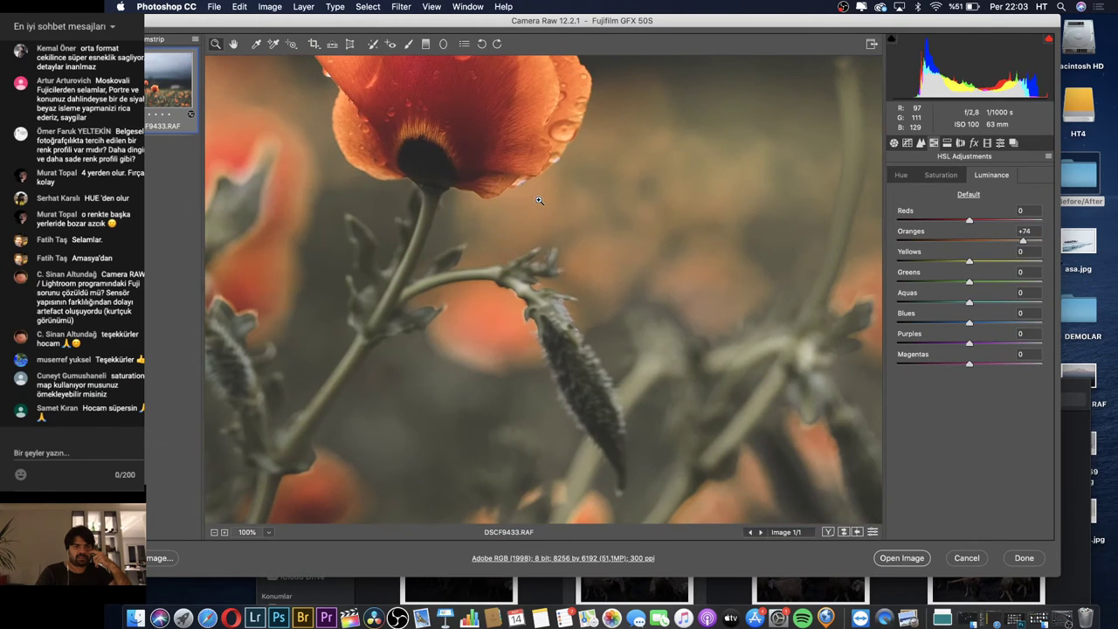
scroll(538, 200, "down", 5)
scroll(539, 200, "down", 3)
scroll(539, 200, "down", 2)
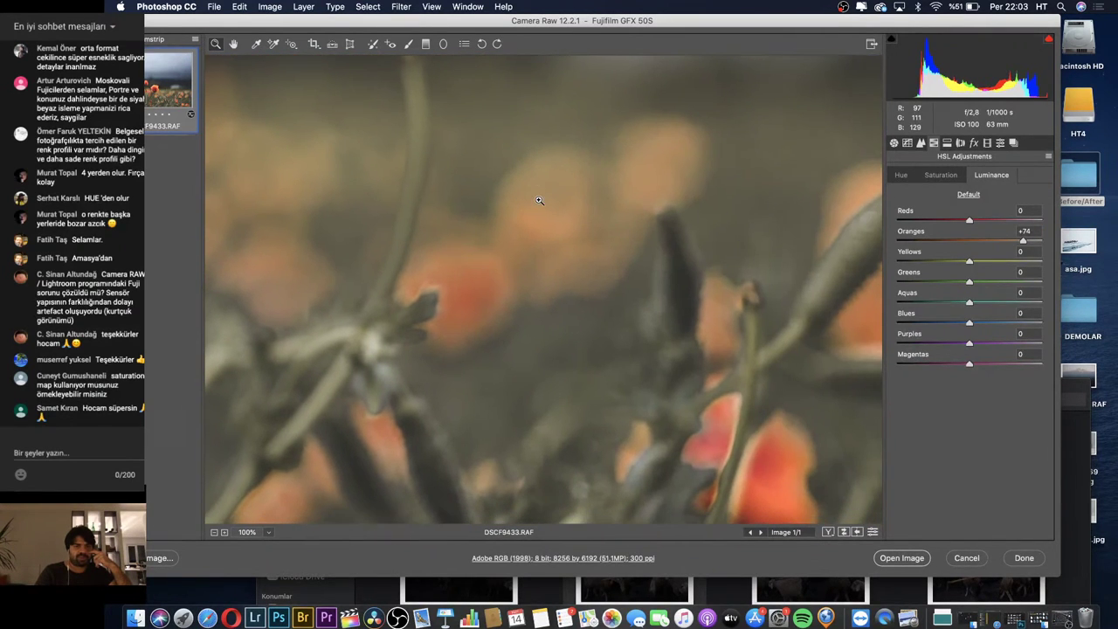
scroll(539, 200, "right", 3)
scroll(539, 200, "right", 3)
scroll(539, 200, "right", 3)
scroll(539, 200, "right", 3)
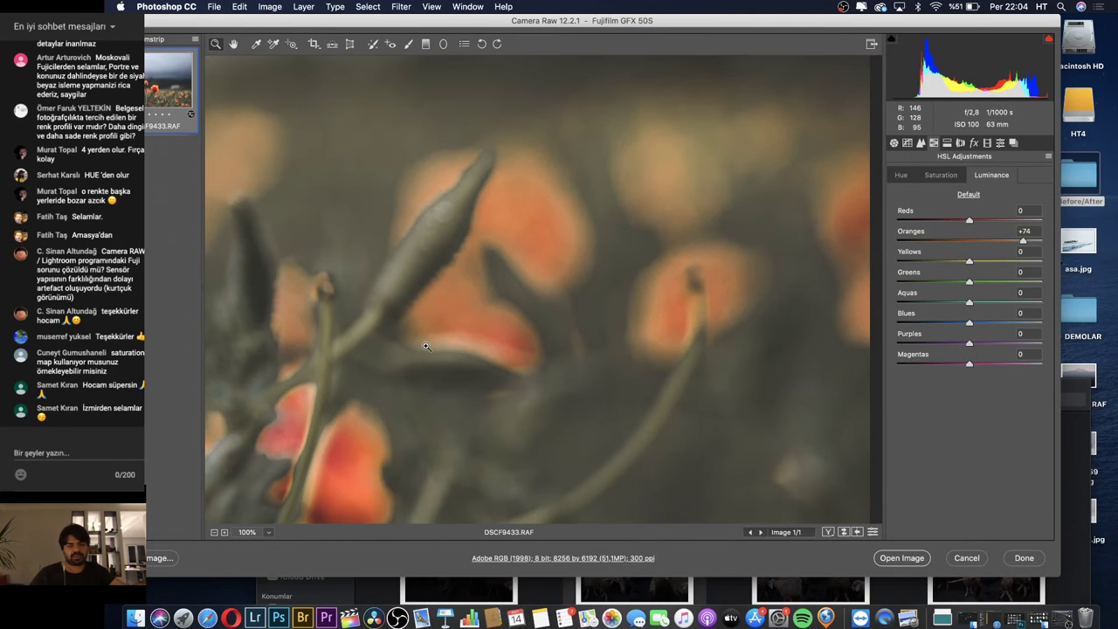
left_click(492, 382, "alt")
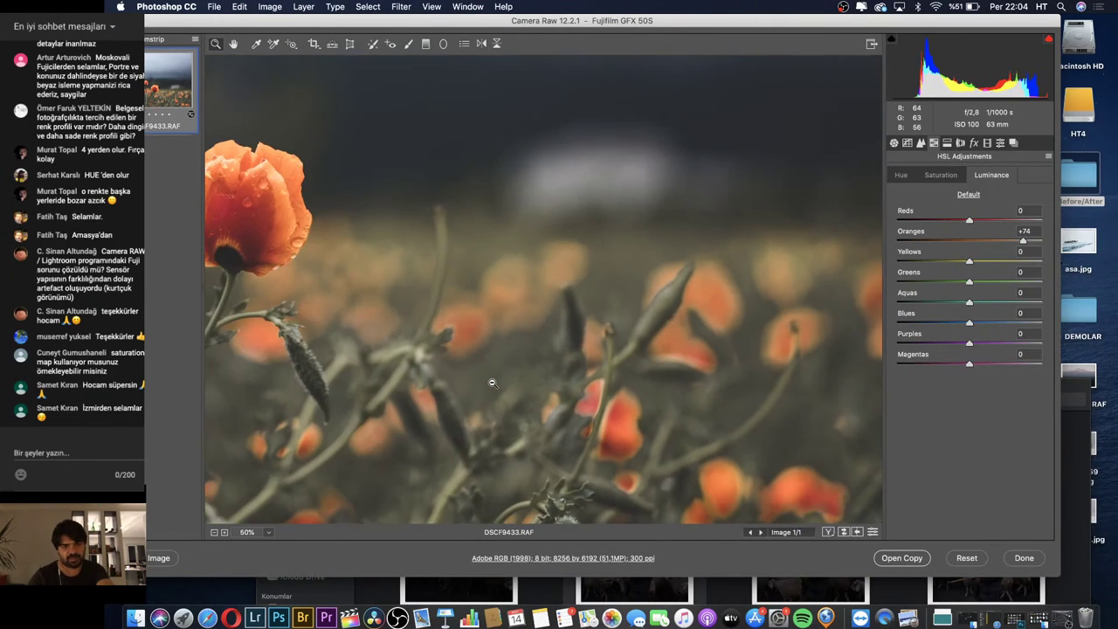
left_click(491, 382, "alt")
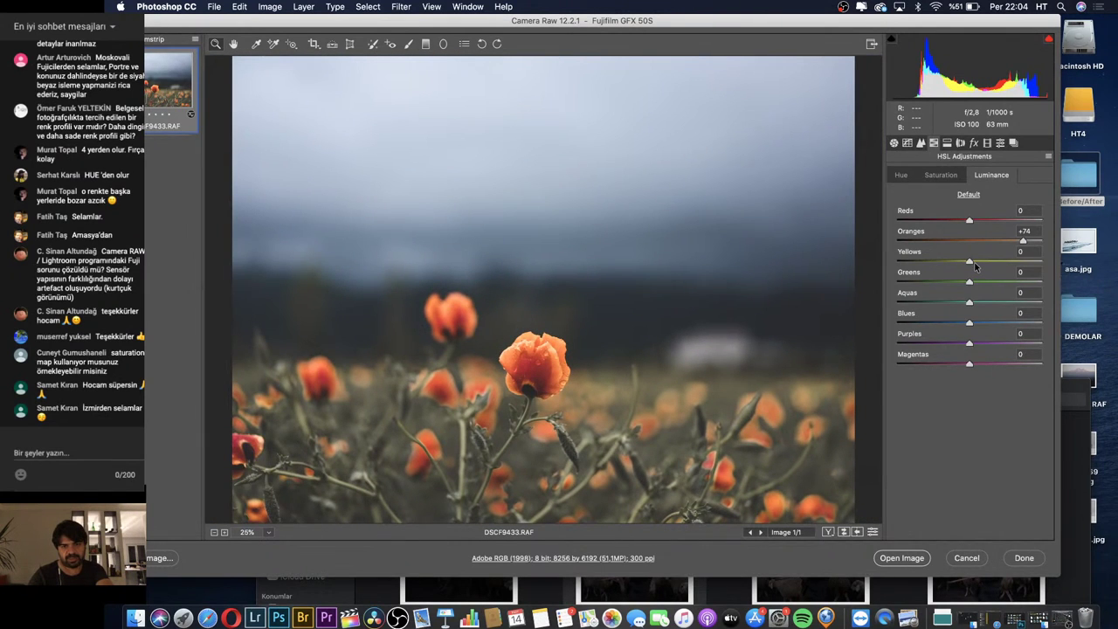
Raise Yellows luminance to +20 and fine-tune the Oranges luminance
mouse_move(974, 262)
left_mouse_down()
mouse_move(984, 270)
mouse_move(989, 242)
left_mouse_up()
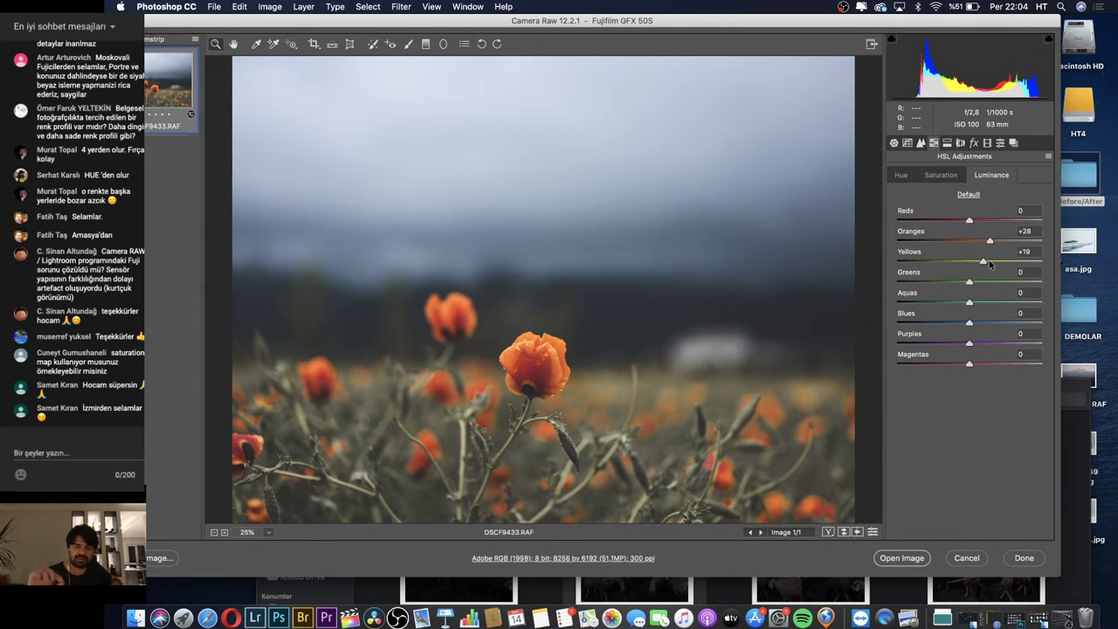
mouse_move(988, 260)
left_mouse_down()
mouse_move(1012, 272)
mouse_move(988, 275)
left_mouse_up()
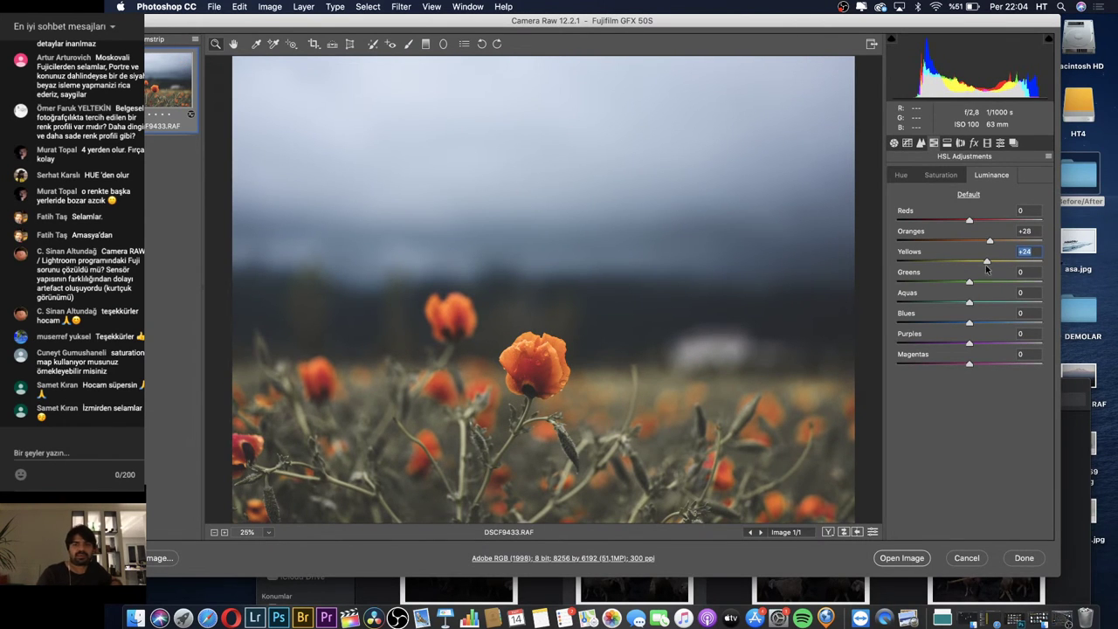
left_click_drag(985, 264, 993, 263)
mouse_move(992, 264)
left_mouse_down()
mouse_move(975, 273)
mouse_move(981, 242)
left_mouse_up()
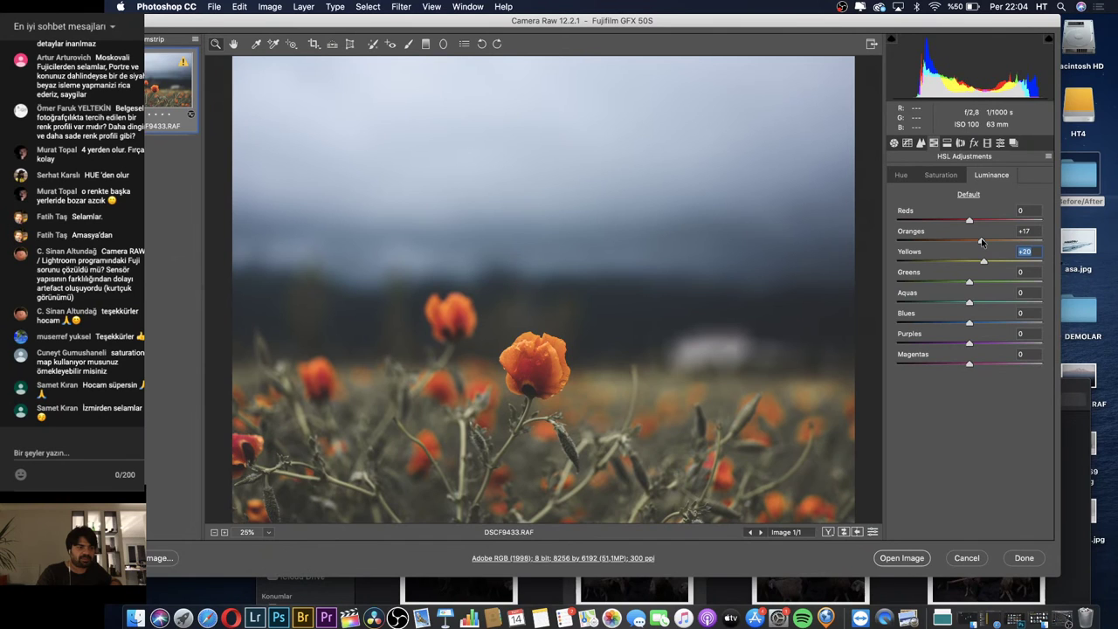
left_click(980, 242)
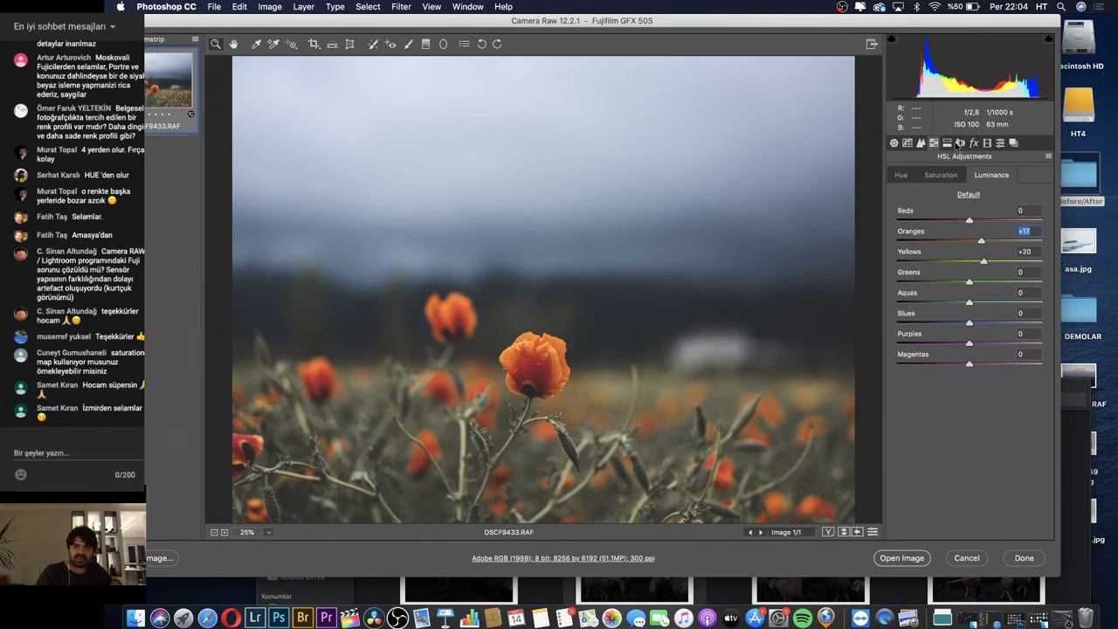
left_click(956, 143)
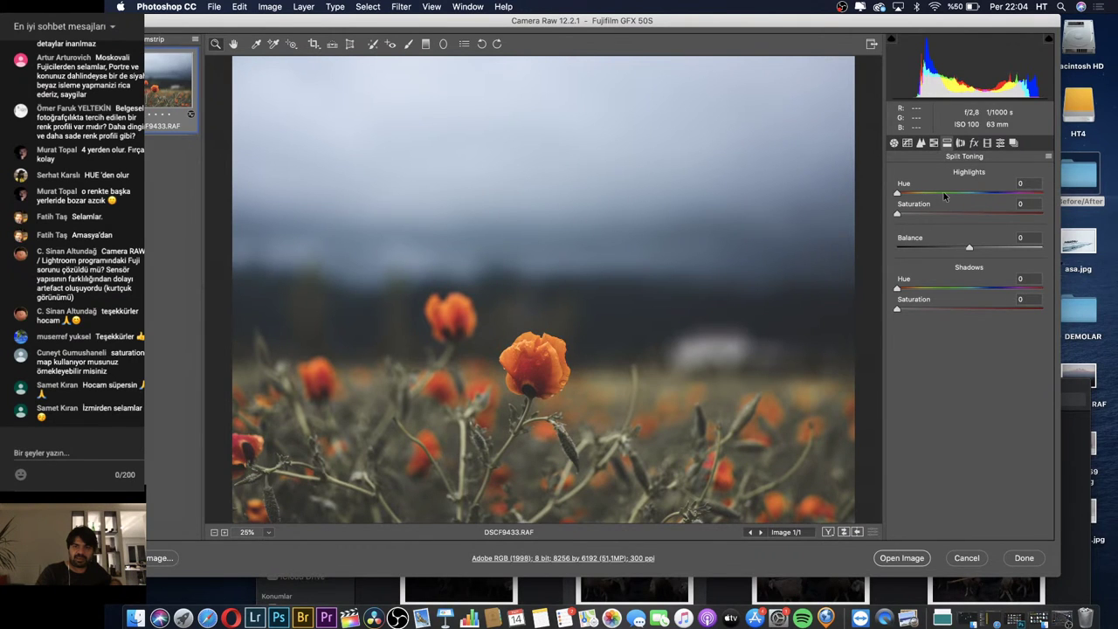
Split-tone with a cyan highlight tint at saturation 13 and blue-teal shadows
left_click(971, 193)
left_click(919, 213)
left_click_drag(918, 213, 925, 214)
left_click(916, 309)
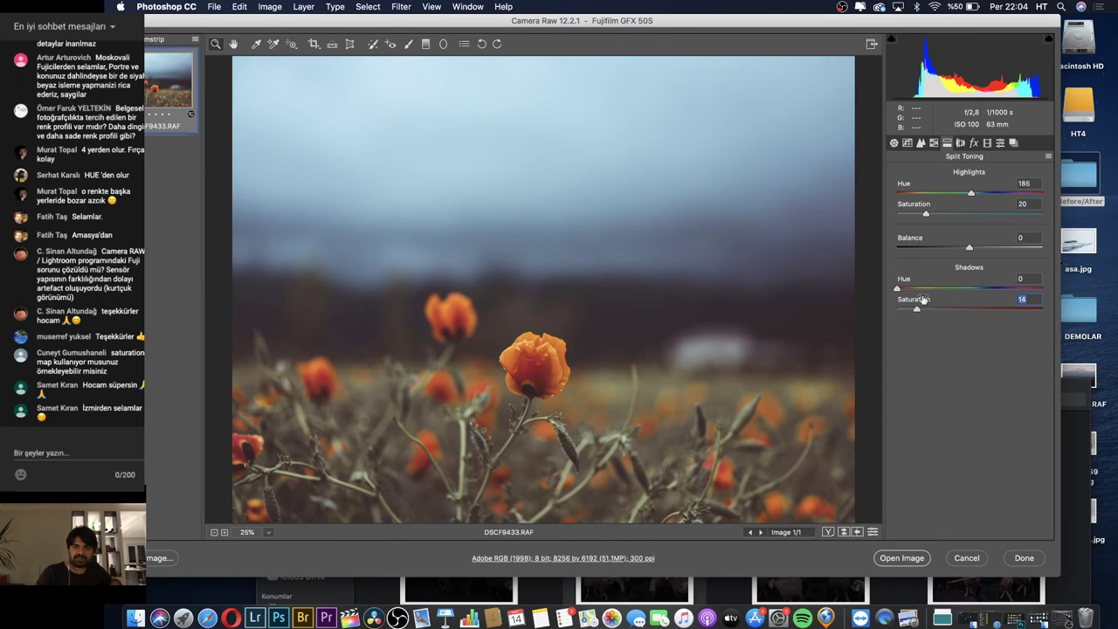
left_click_drag(917, 289, 980, 290)
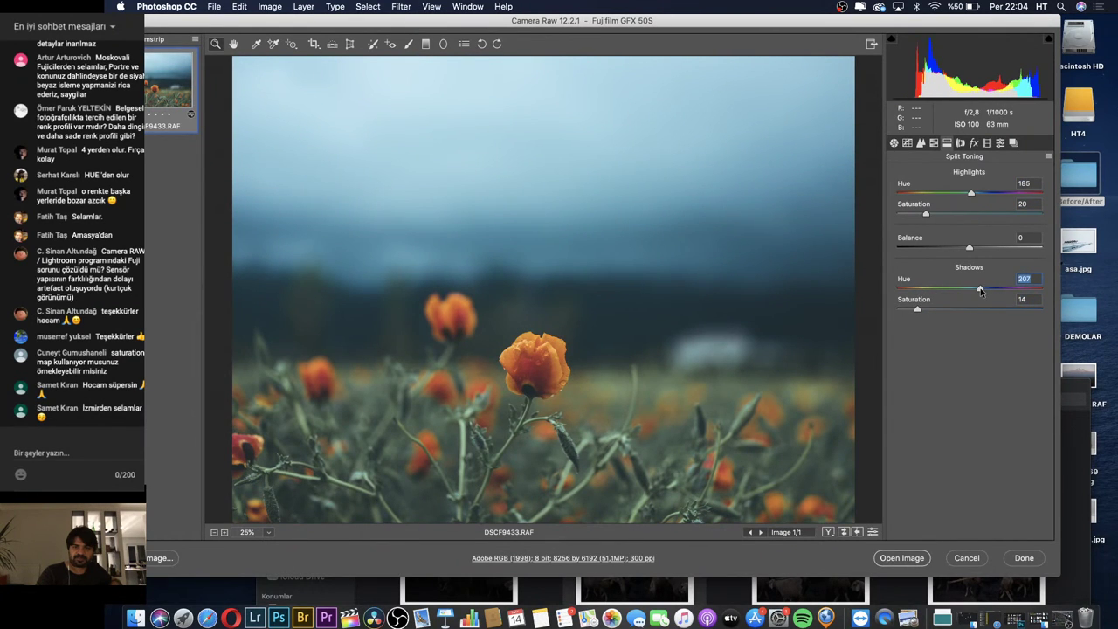
left_click(918, 309)
left_click_drag(924, 215, 915, 215)
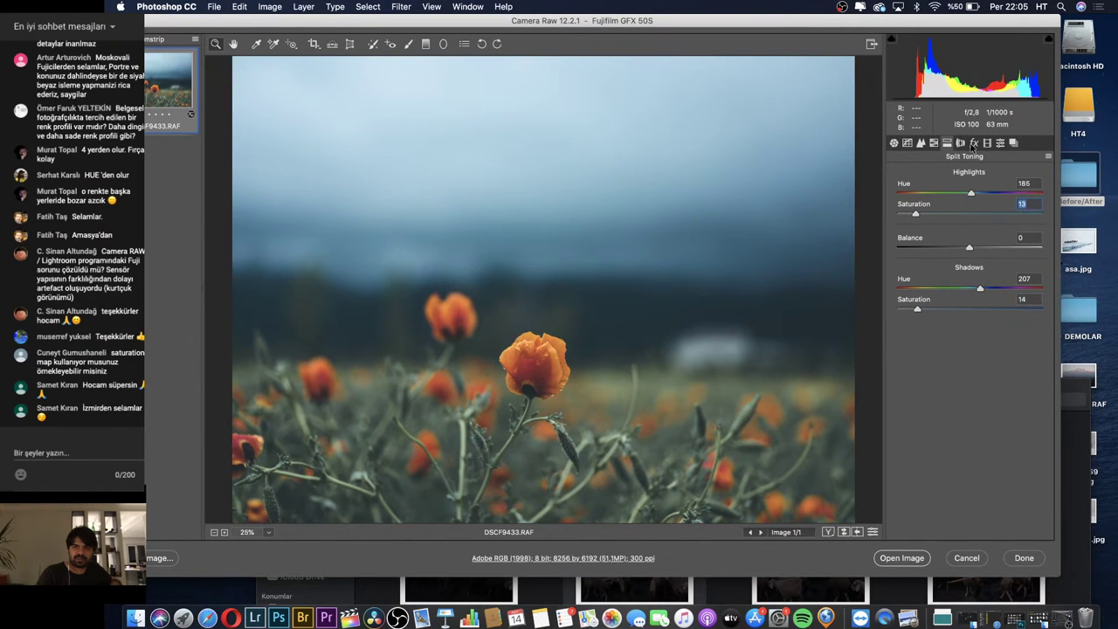
Add a subtle post-crop vignette with Amount -10 and Feather 78
left_click(972, 143)
mouse_move(968, 303)
left_mouse_down()
mouse_move(956, 304)
mouse_move(948, 332)
mouse_move(896, 325)
left_mouse_up()
left_click_drag(968, 364, 1008, 365)
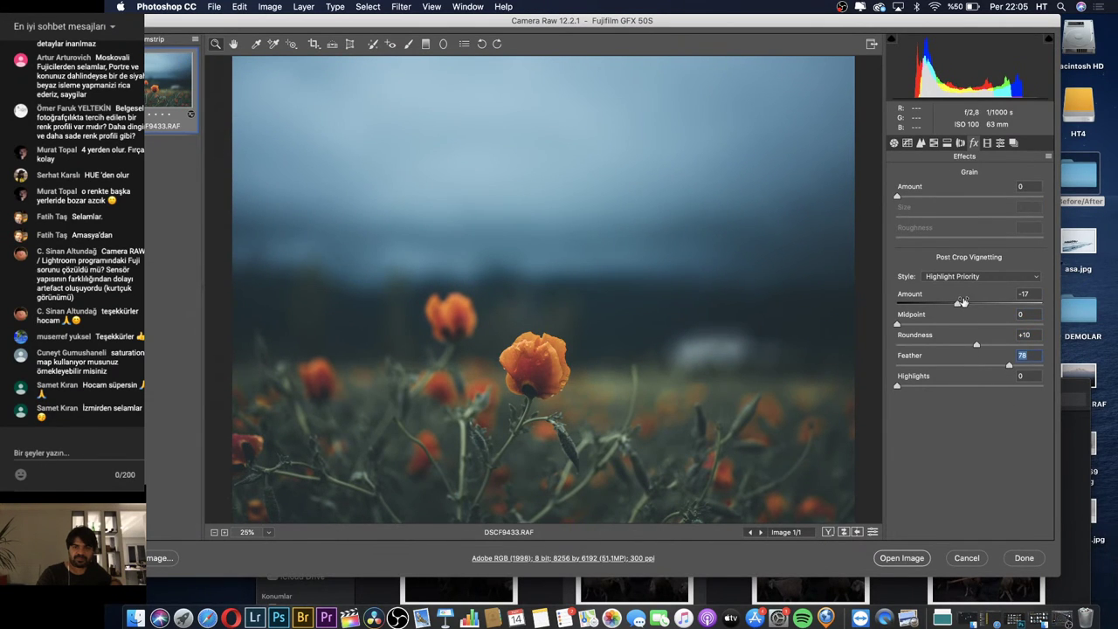
left_click_drag(960, 303, 965, 302)
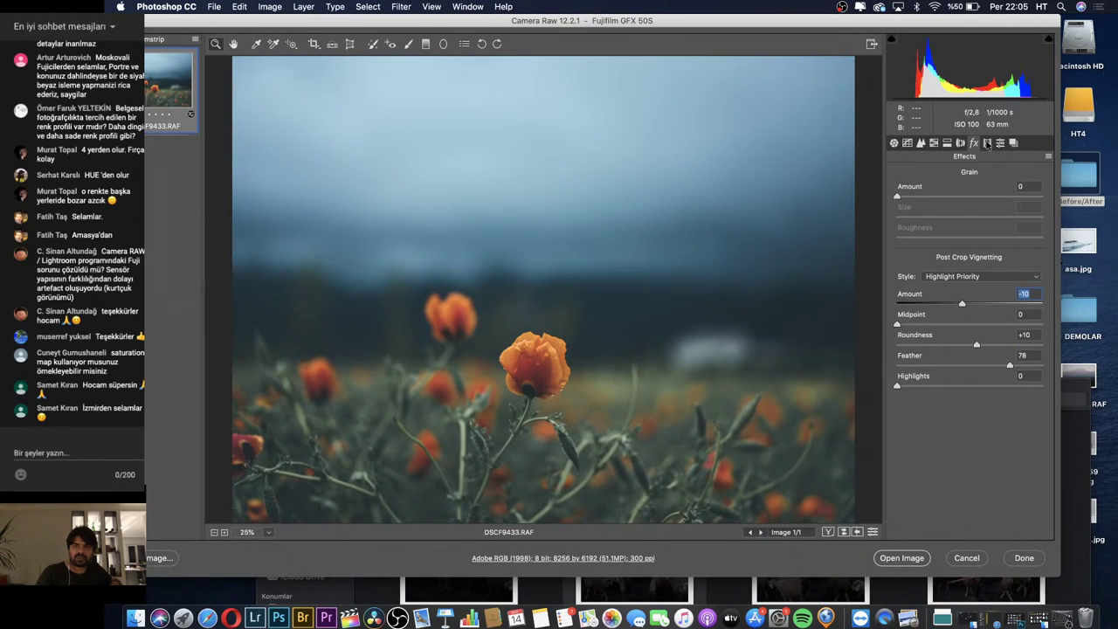
Warm the white balance Temperature to 5650
left_click(894, 142)
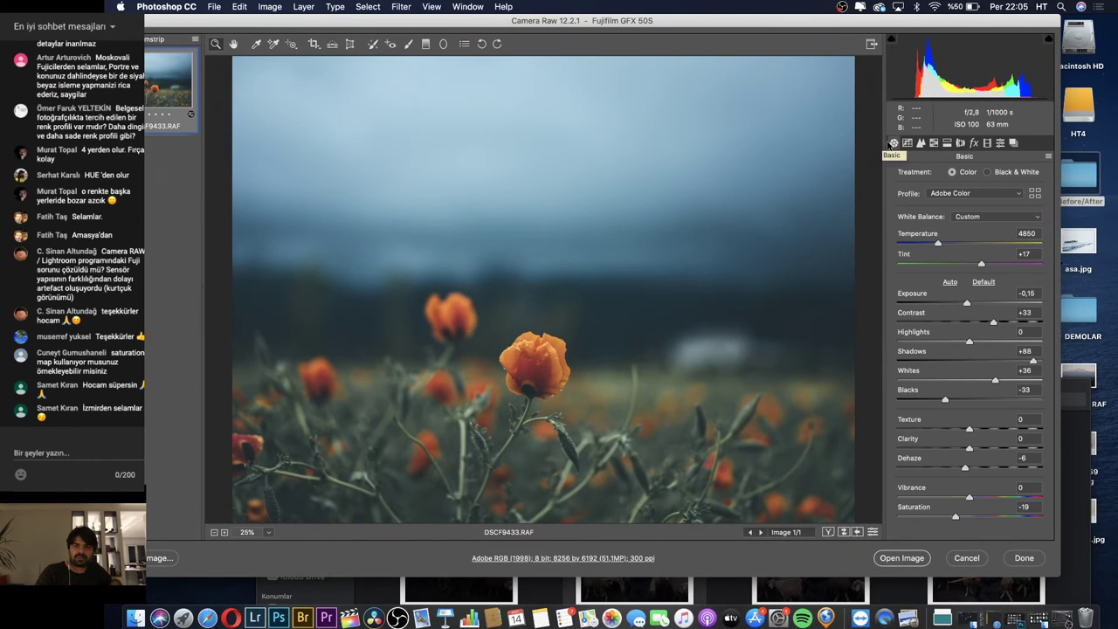
left_click_drag(938, 244, 950, 245)
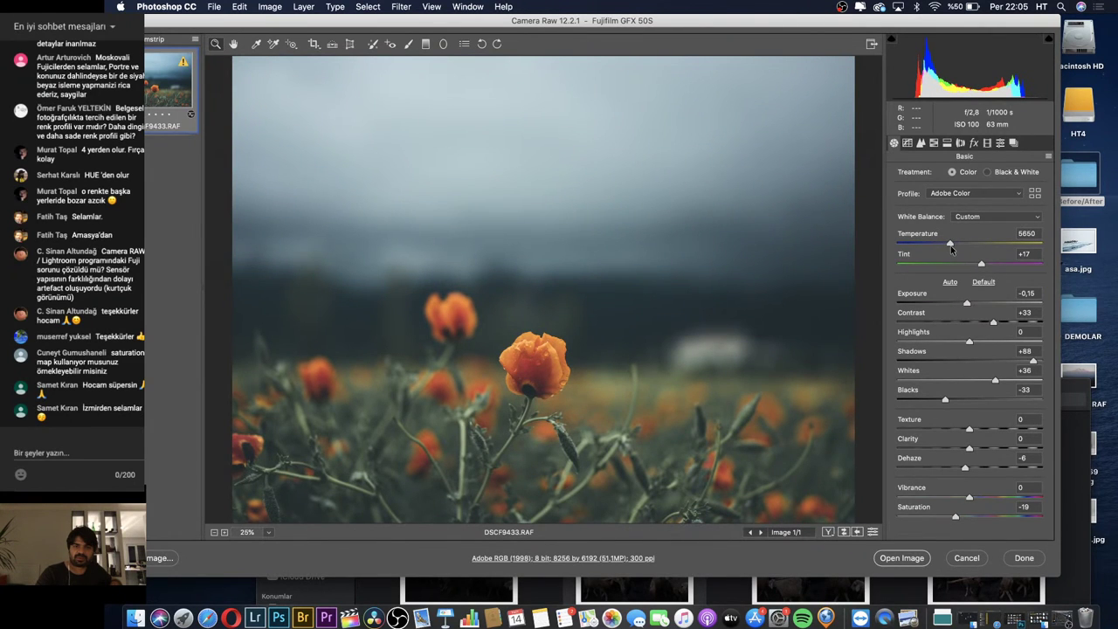
left_click(425, 47)
Drag a graduated filter from the sky top to the poppy with Exposure -1.30, Shadows +33
left_click_drag(504, 82, 500, 375)
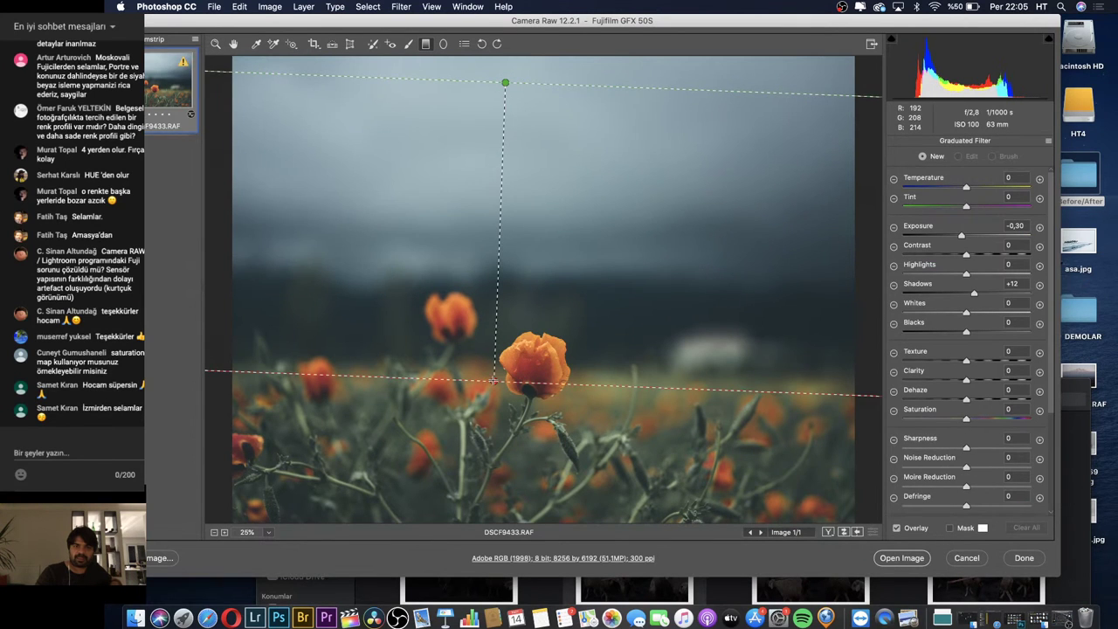
left_click_drag(960, 236, 944, 238)
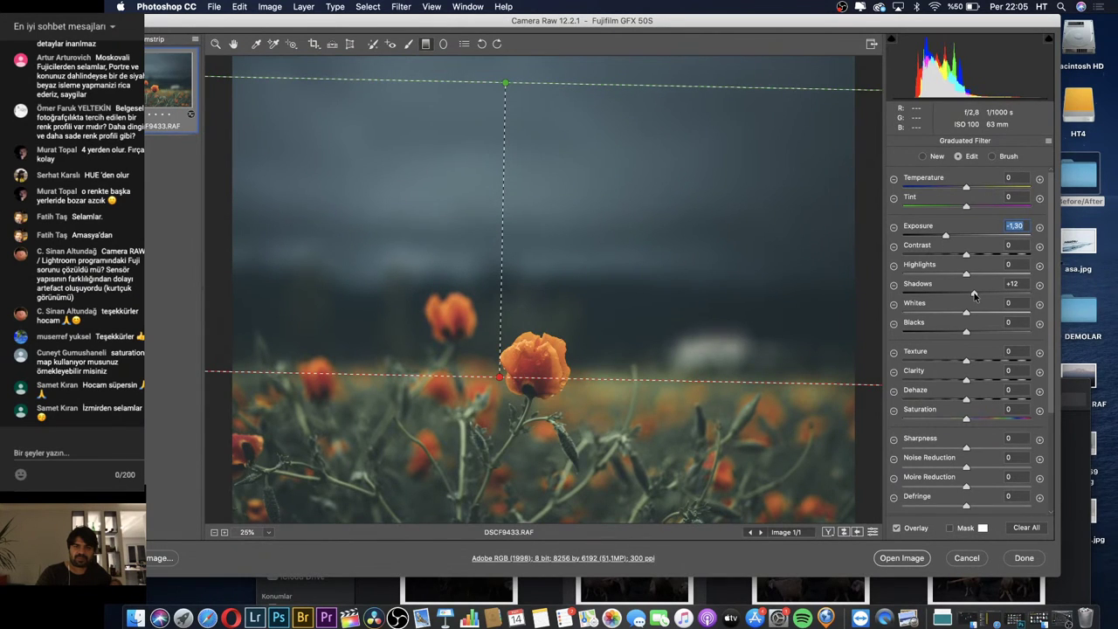
left_click_drag(981, 293, 987, 296)
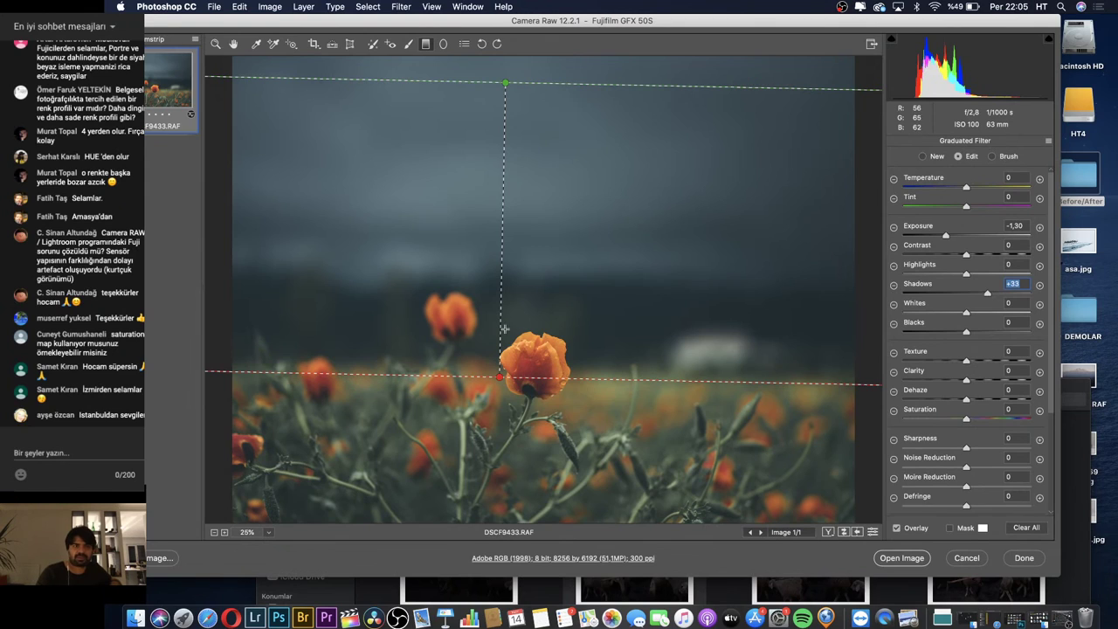
left_click(215, 44)
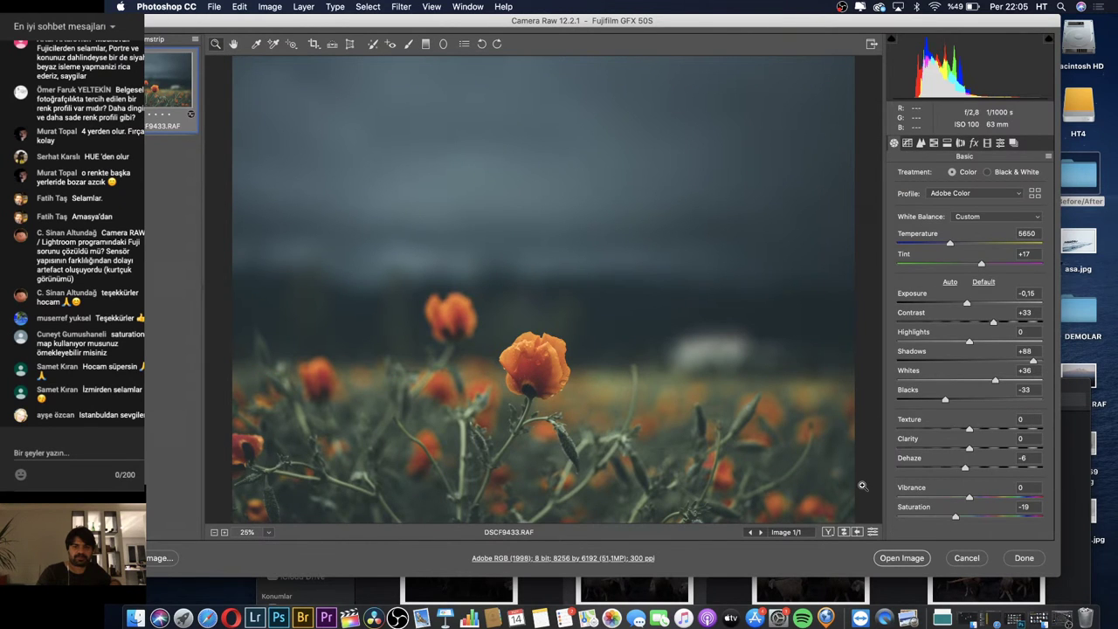
left_click(844, 531)
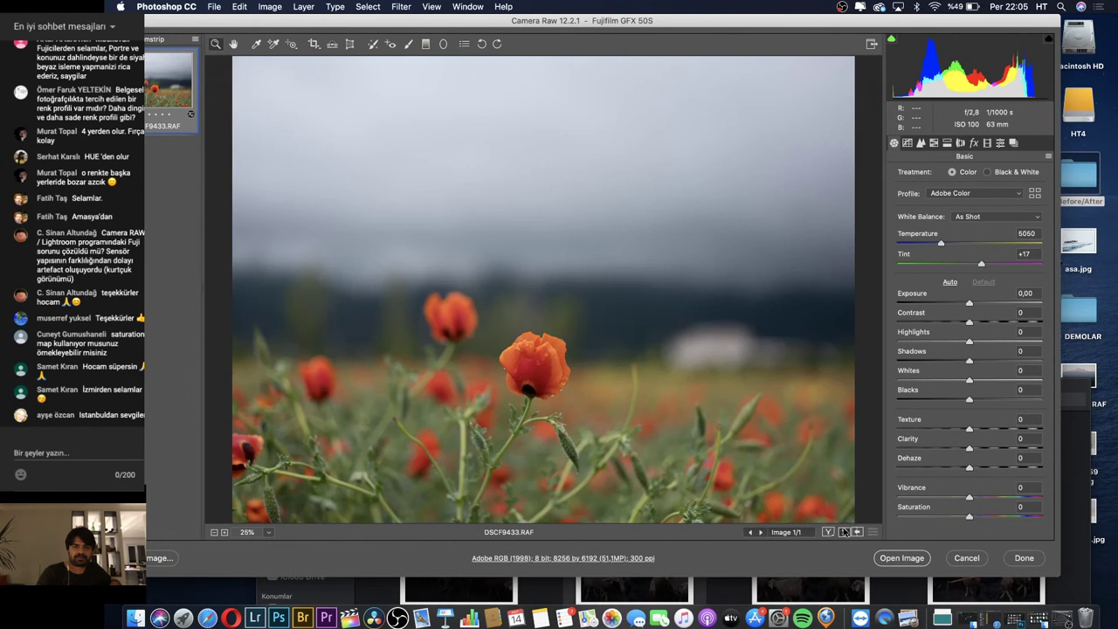
left_click(844, 532)
left_click(845, 532)
left_click(844, 532)
left_click(844, 532)
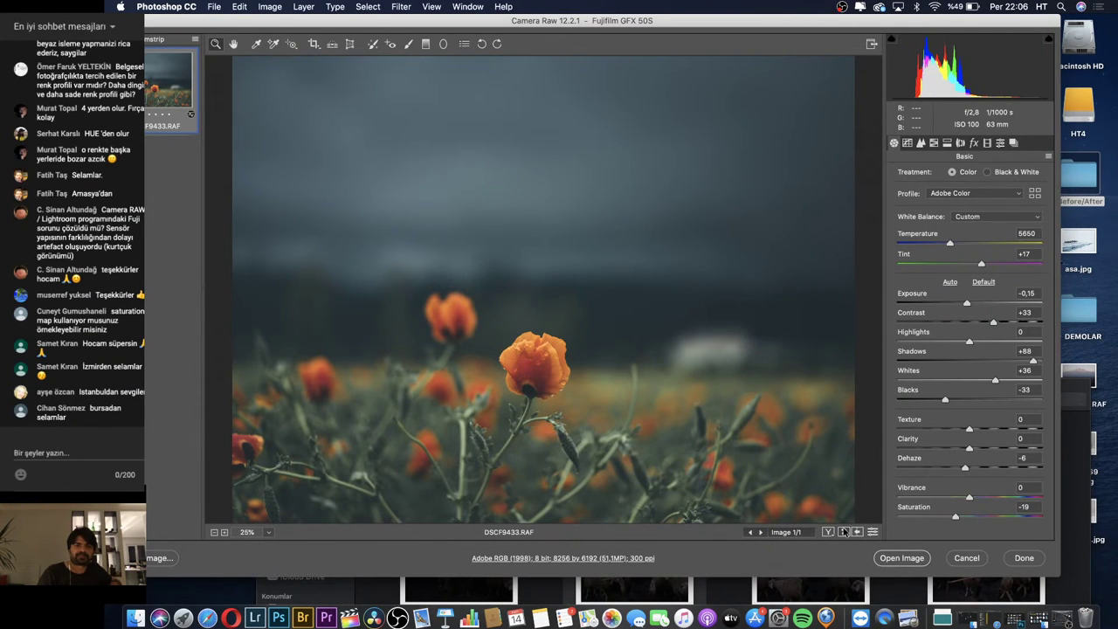
left_click(314, 43)
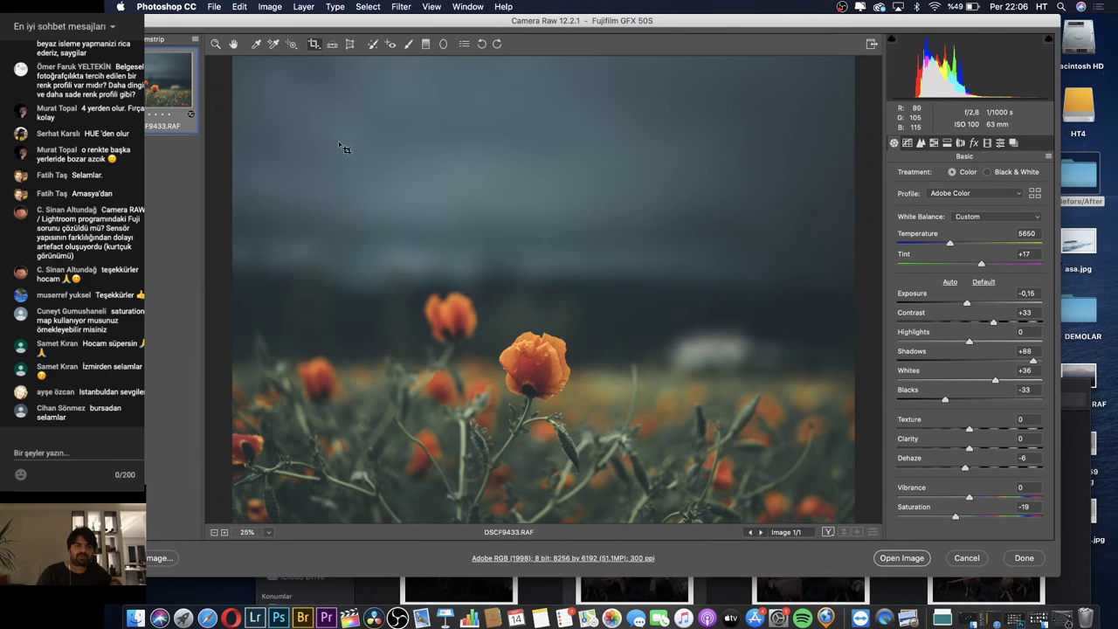
Crop the photo to 7596 × 5137, trimming the top-right, then recheck it fit to view
left_click_drag(259, 117, 808, 441)
left_click_drag(808, 441, 849, 540)
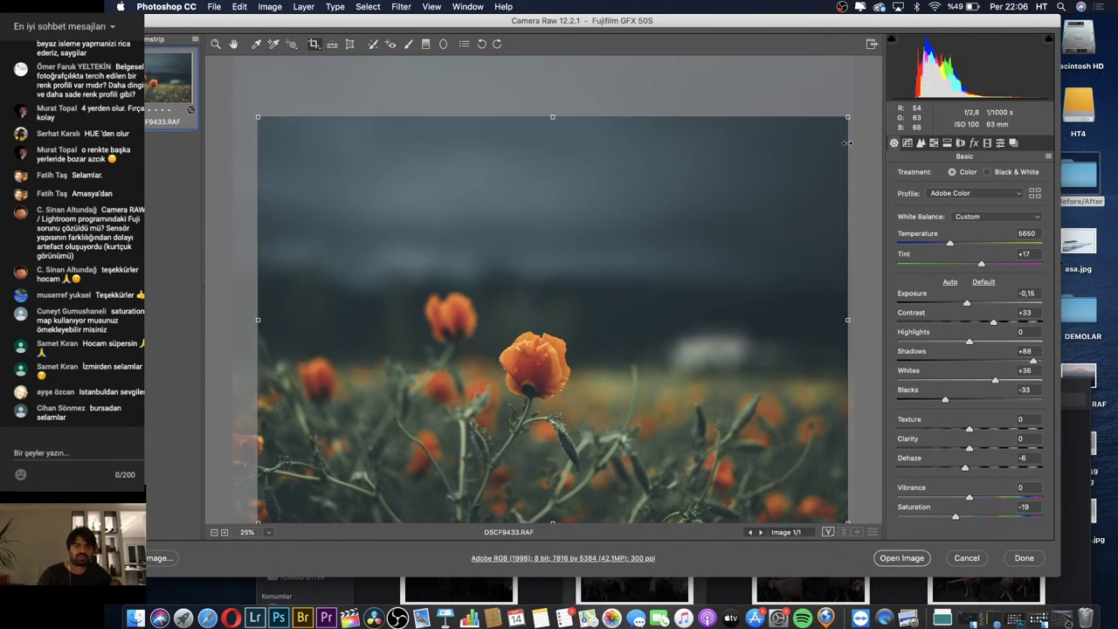
left_click_drag(846, 116, 831, 136)
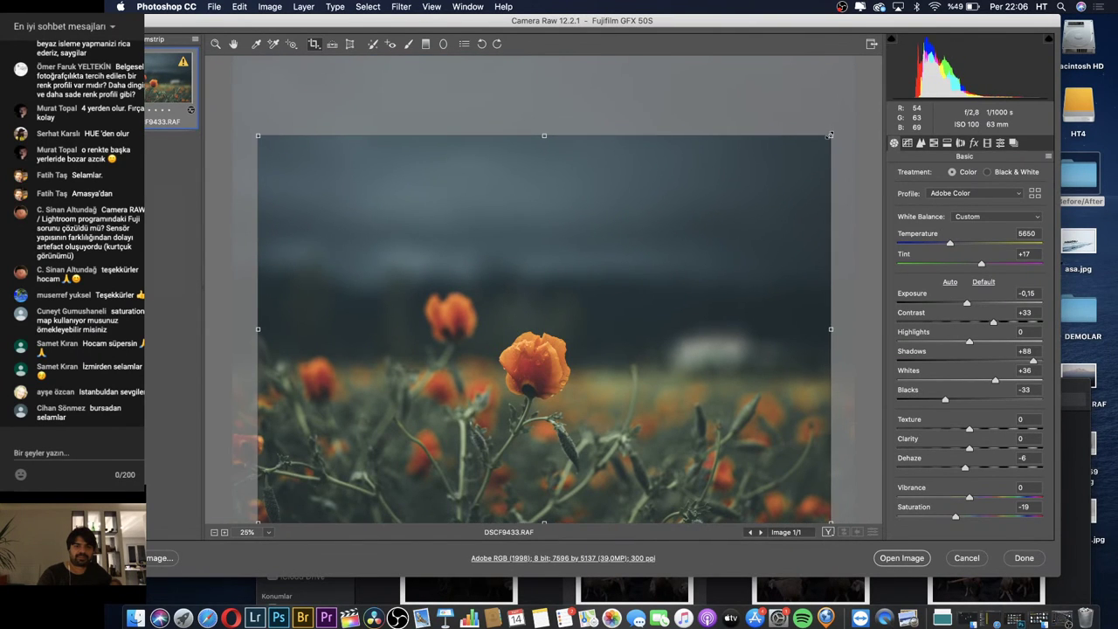
key("z")
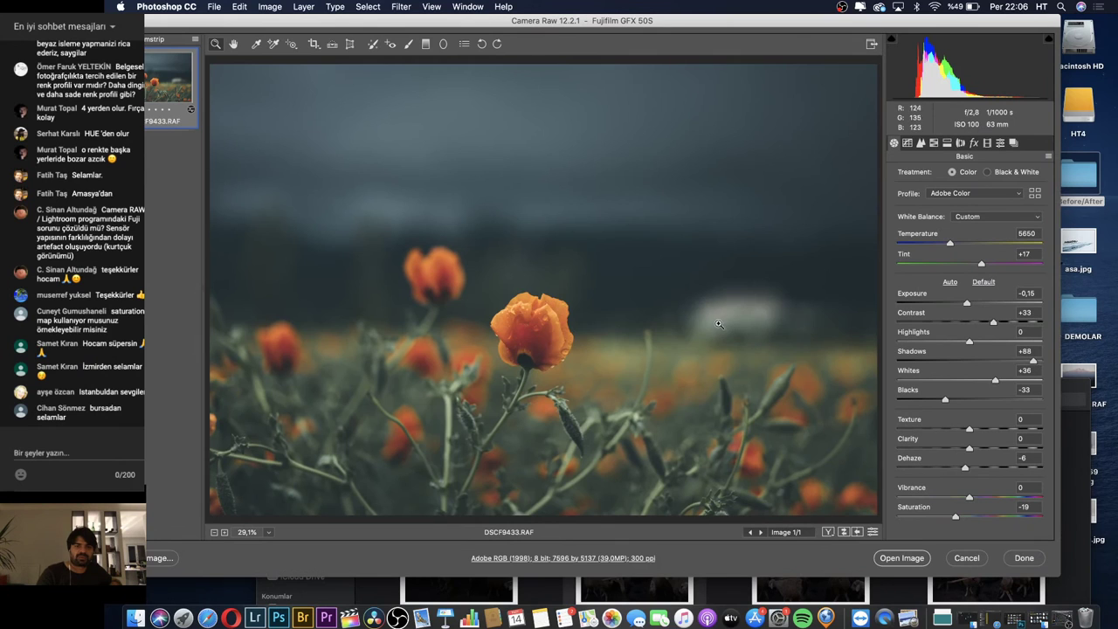
left_click(716, 323)
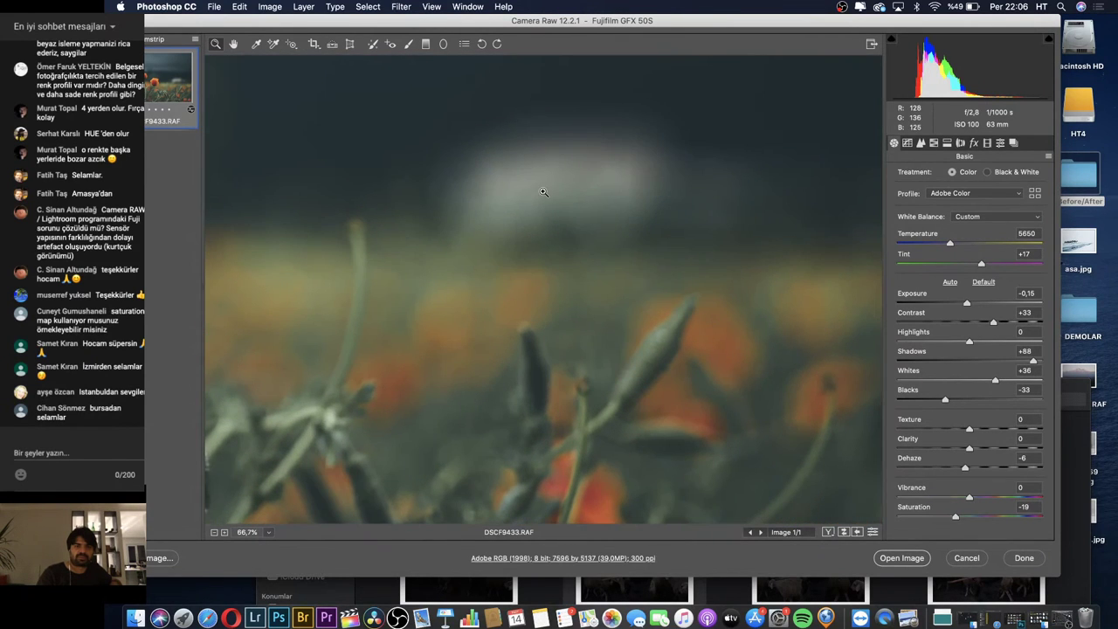
double_click(233, 45)
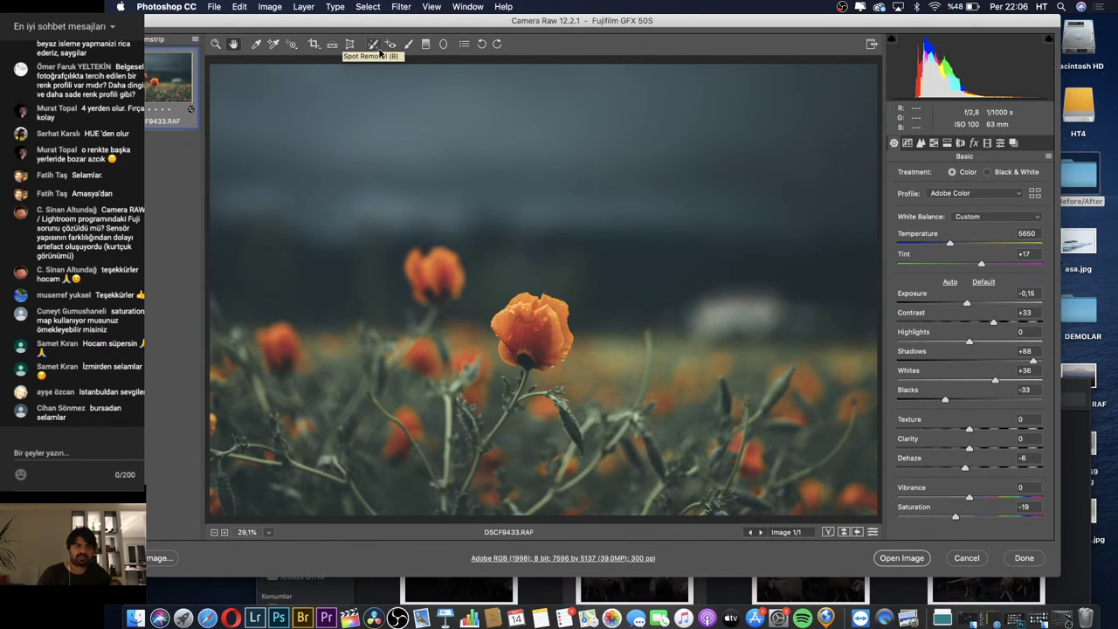
left_click(373, 45)
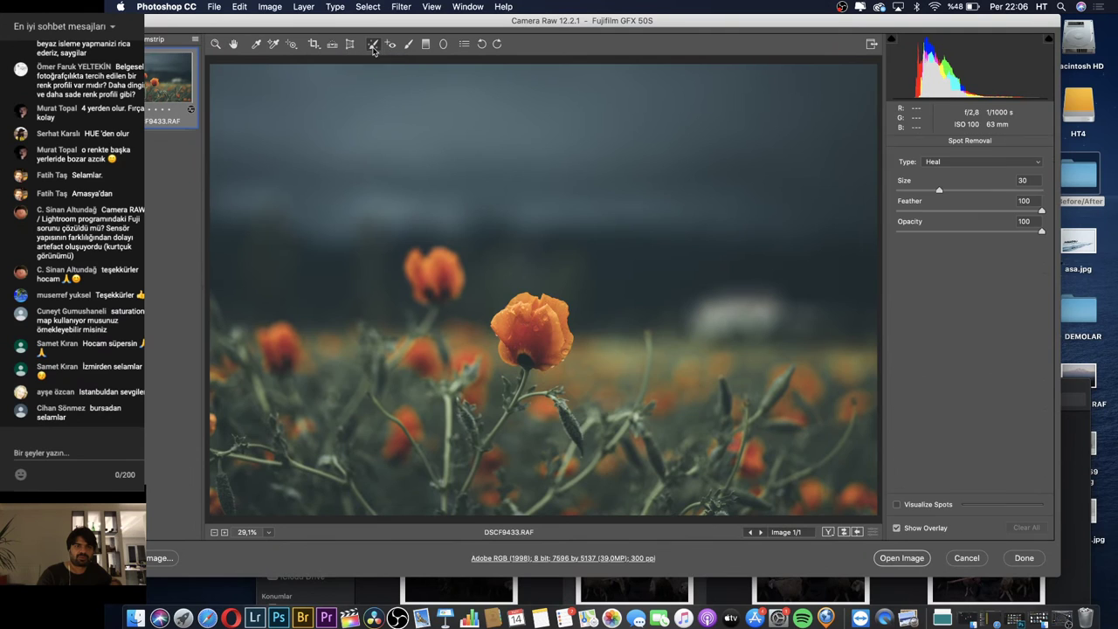
Heal the pale blur right of the big poppy, sampling from the dark sky above
left_click_drag(765, 309, 699, 314)
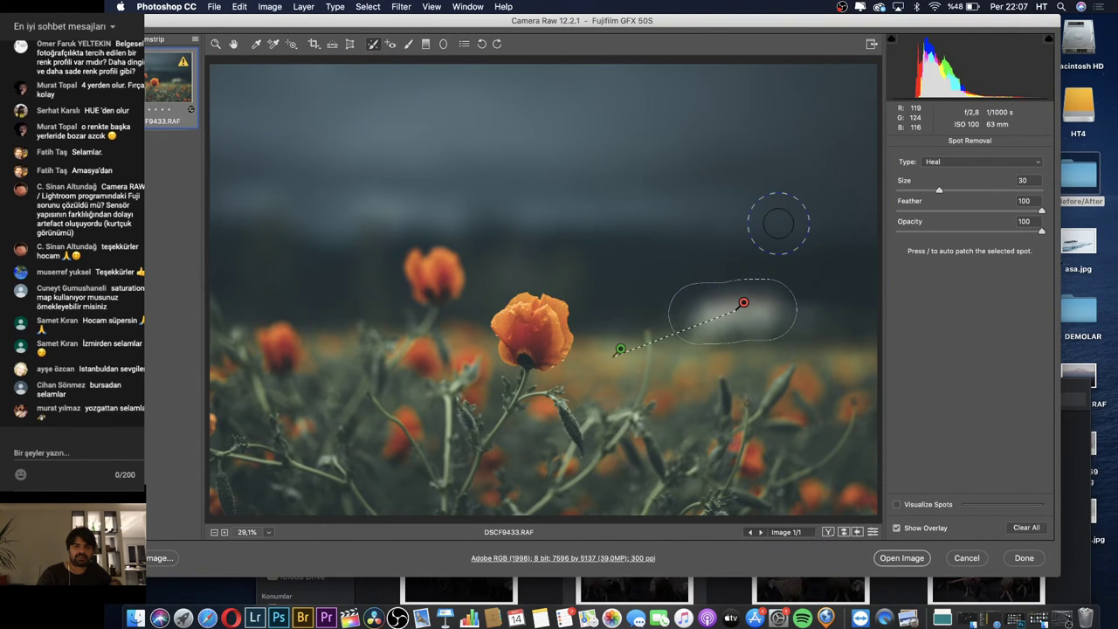
mouse_move(640, 342)
left_mouse_down()
mouse_move(621, 352)
mouse_move(750, 166)
left_mouse_up()
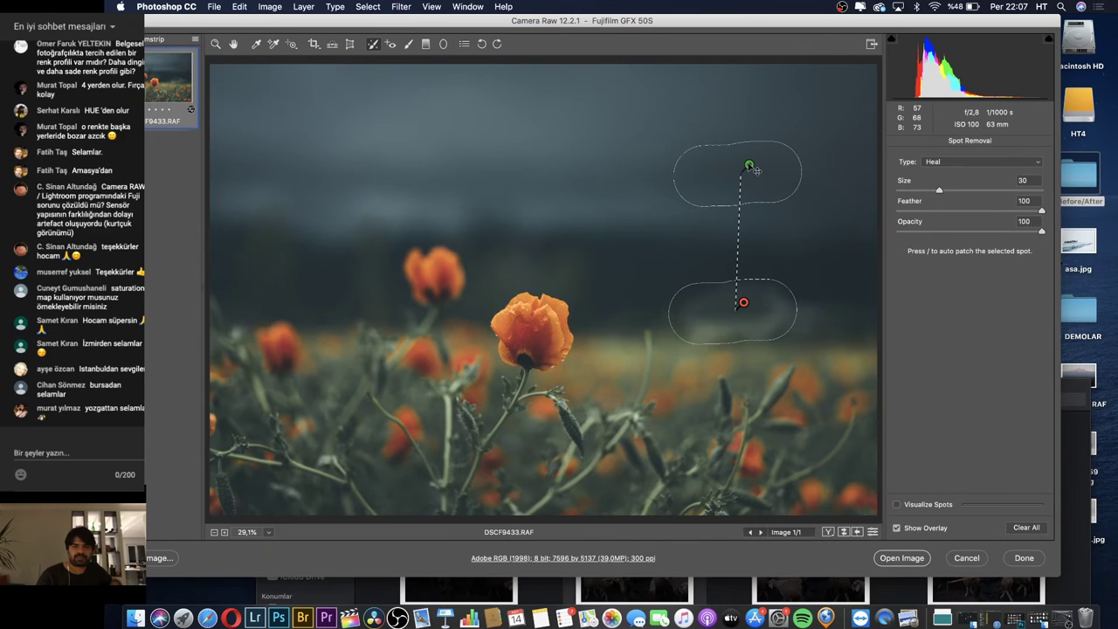
left_click_drag(749, 166, 836, 246)
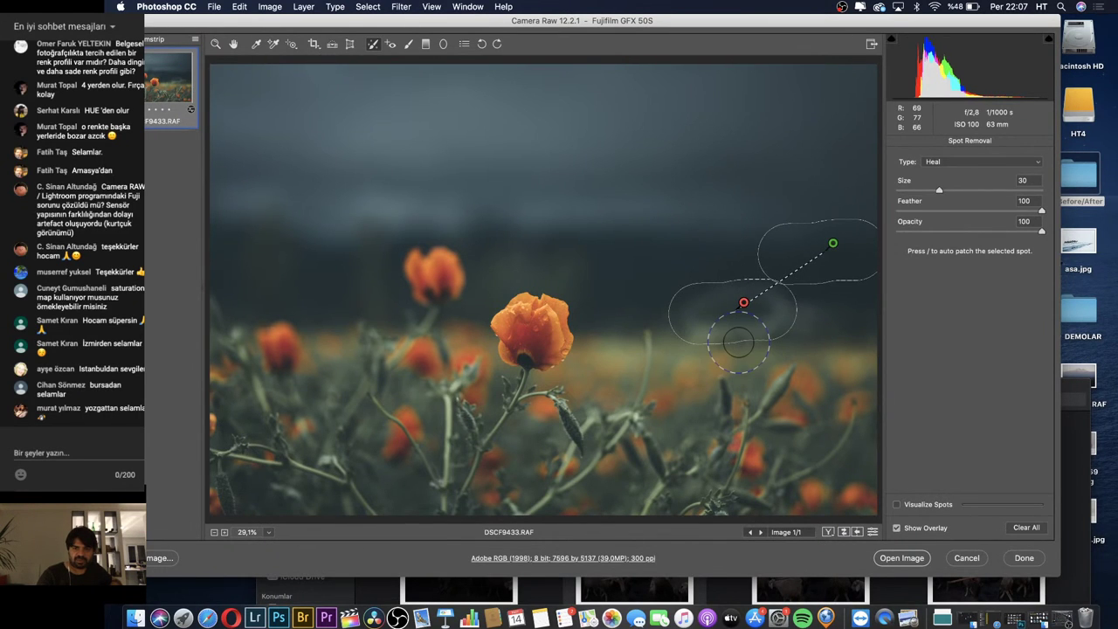
mouse_move(806, 323)
left_mouse_down()
mouse_move(677, 323)
mouse_move(834, 322)
left_mouse_up()
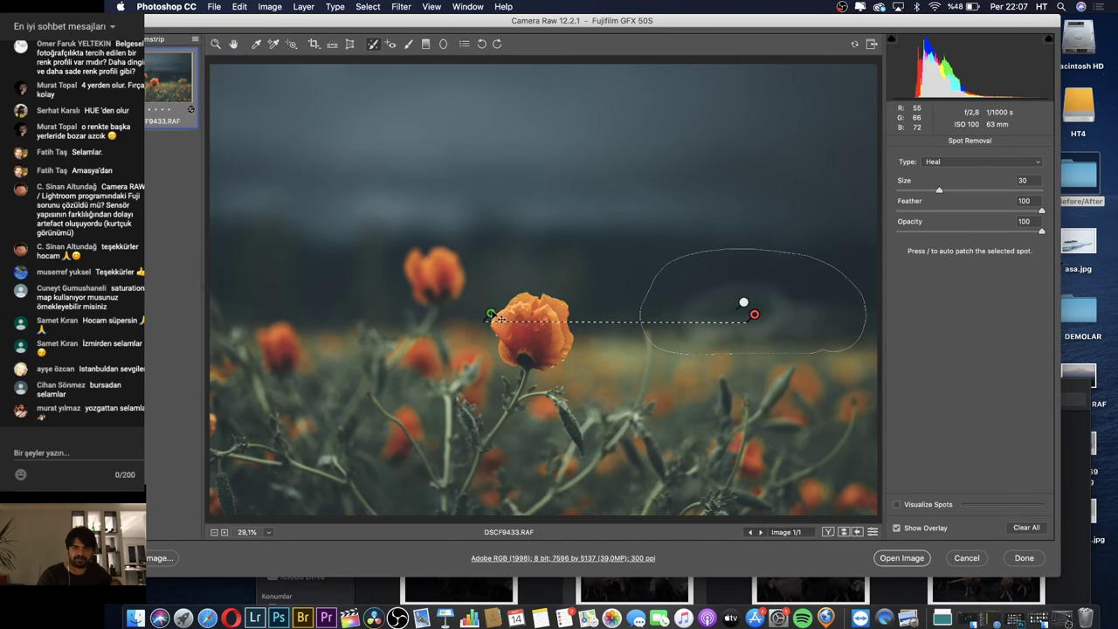
left_click_drag(490, 313, 632, 155)
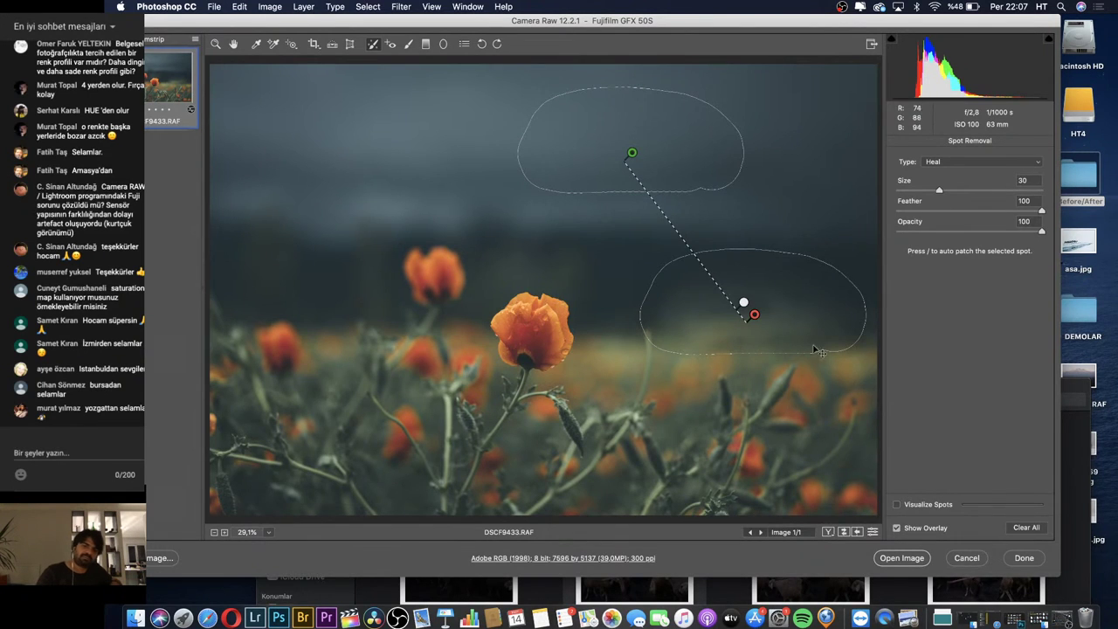
left_click_drag(756, 318, 756, 333)
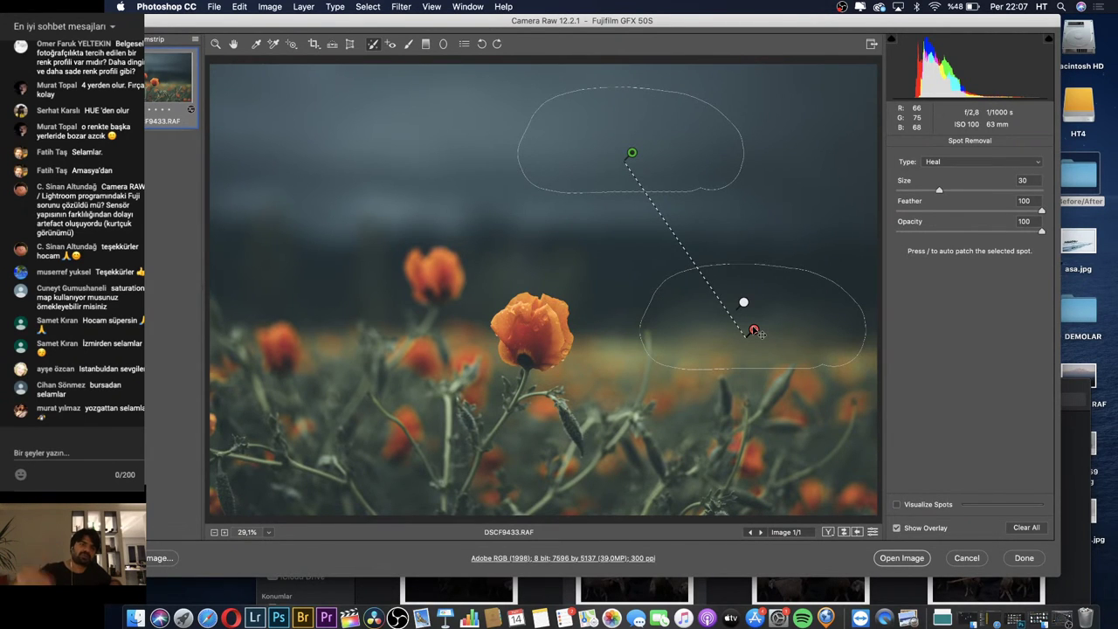
left_click(216, 45)
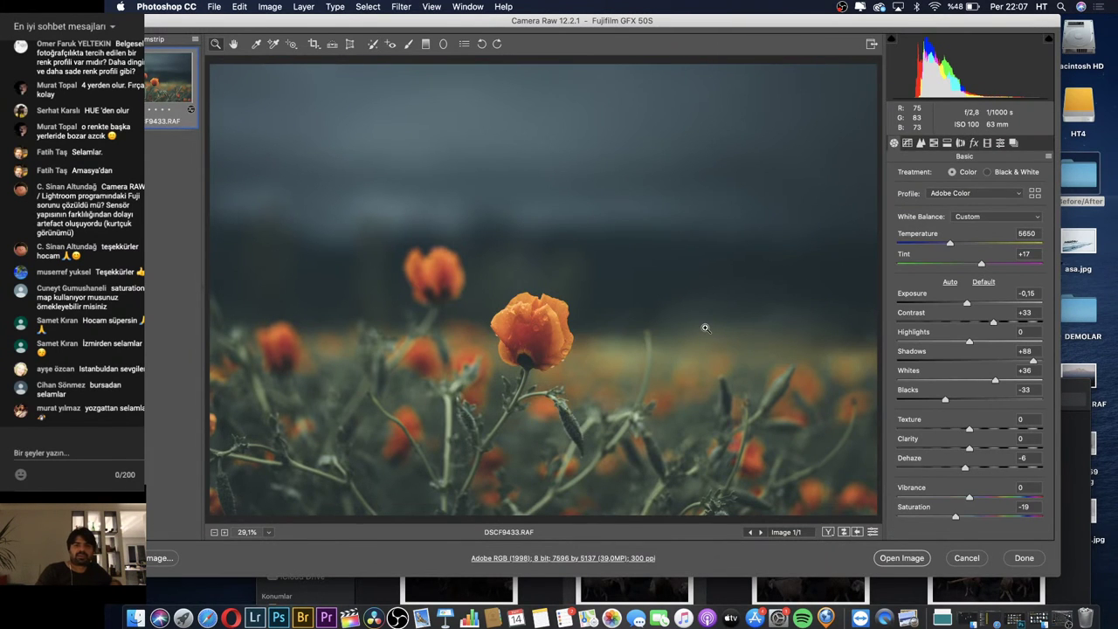
Zoom in to inspect the healed patch, then fit the whole photo back in view
left_click(704, 325)
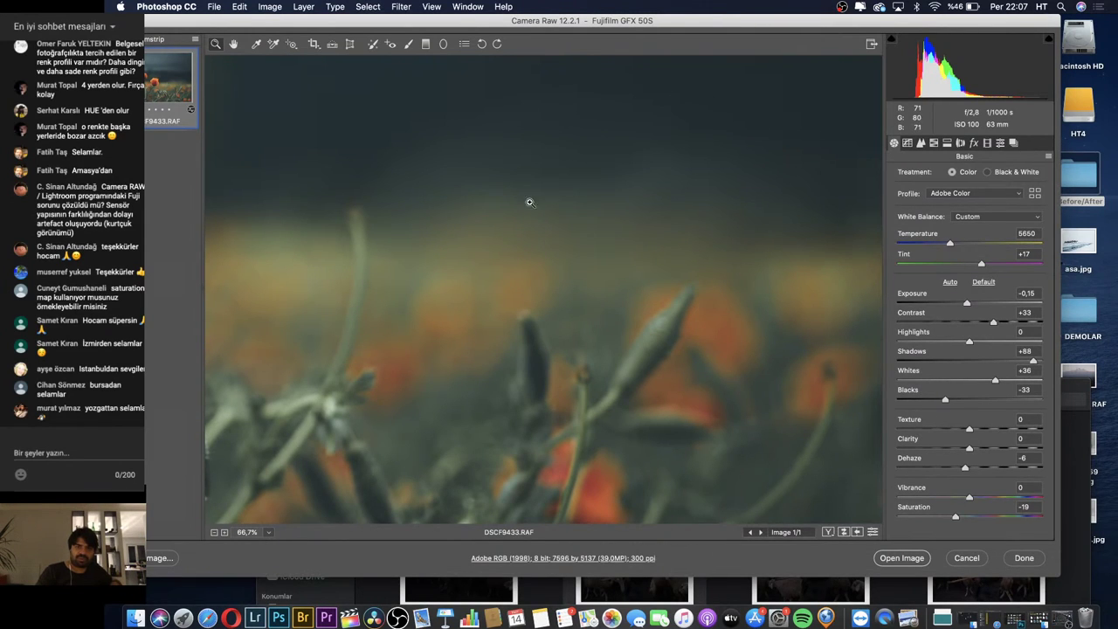
double_click(233, 44)
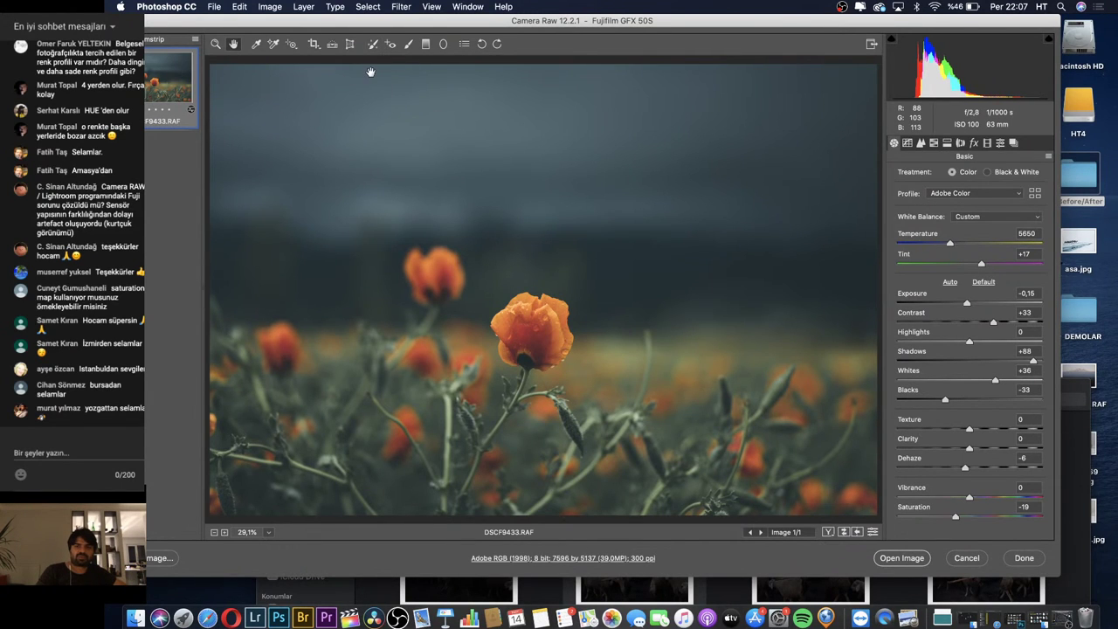
left_click(218, 50)
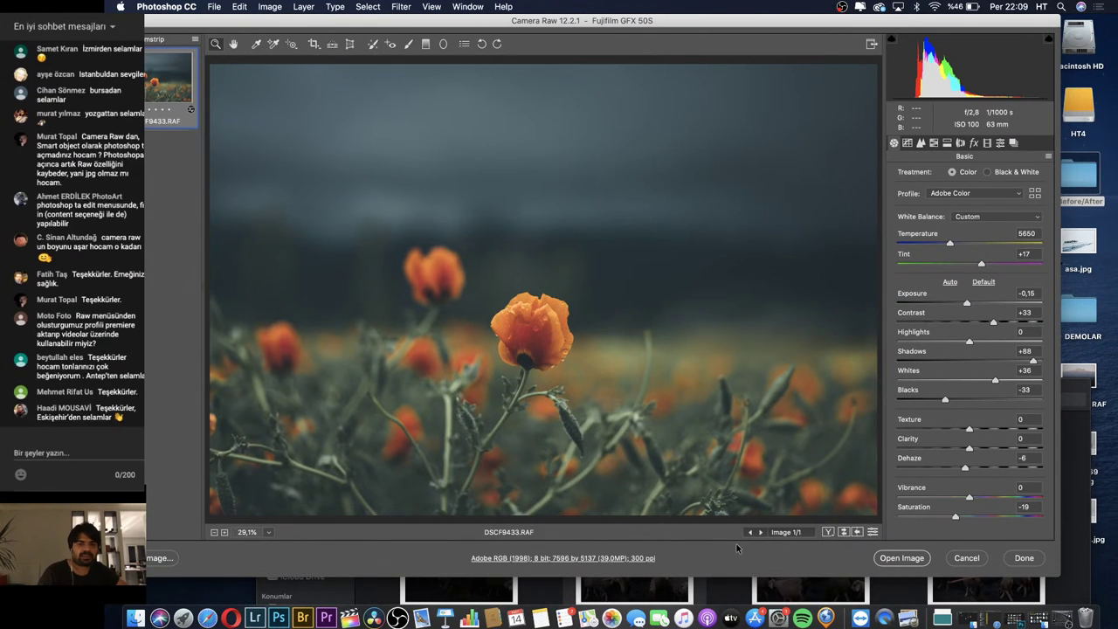
left_click(610, 558)
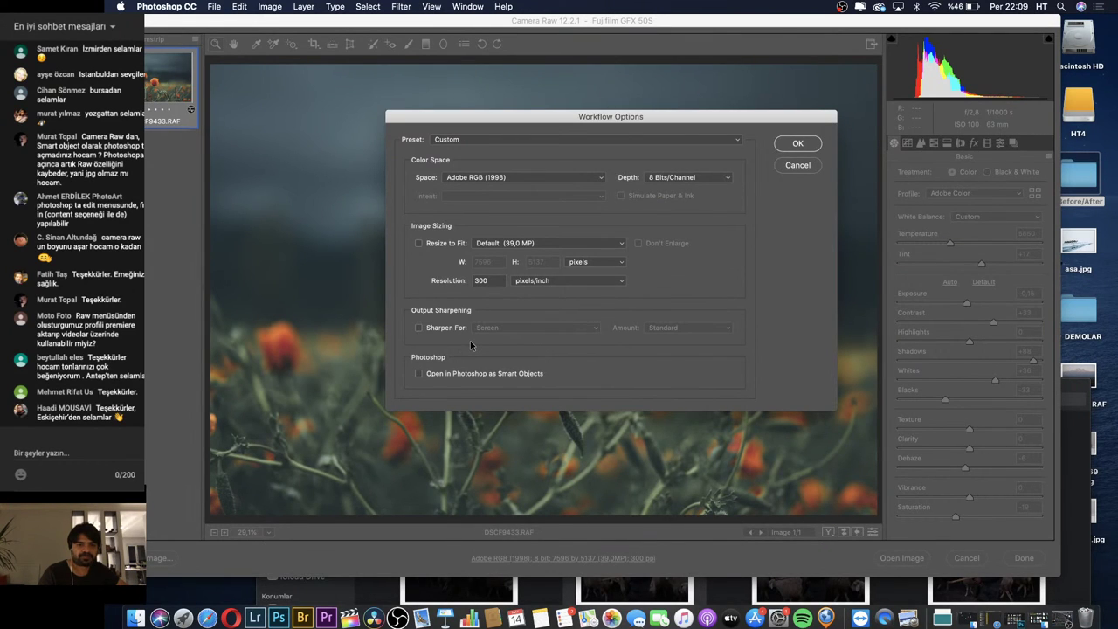
left_click(418, 373)
left_click(802, 166)
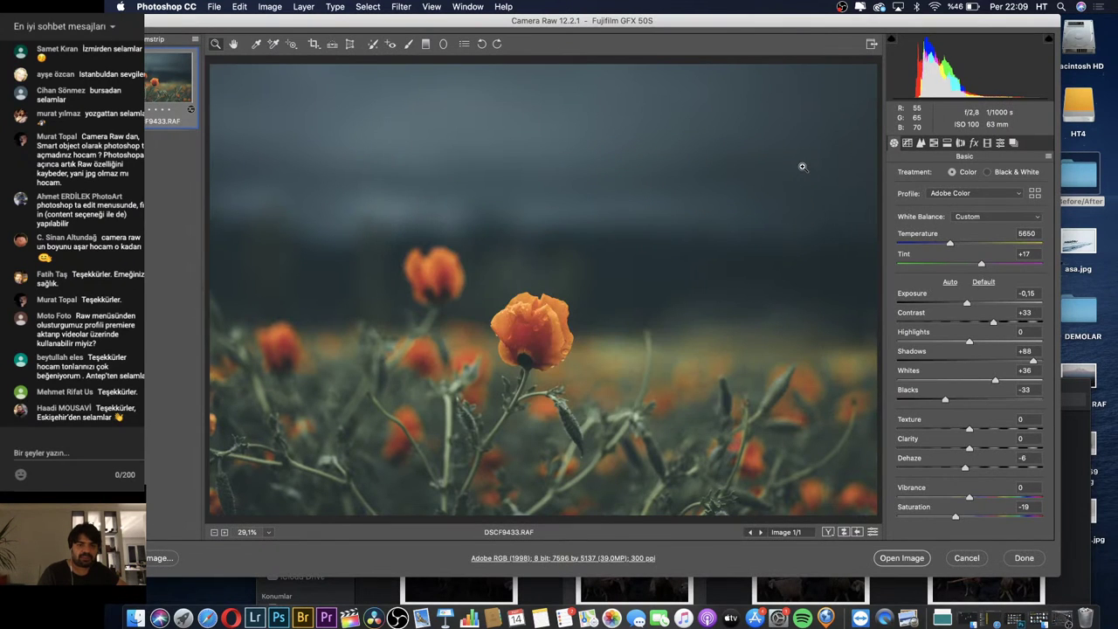